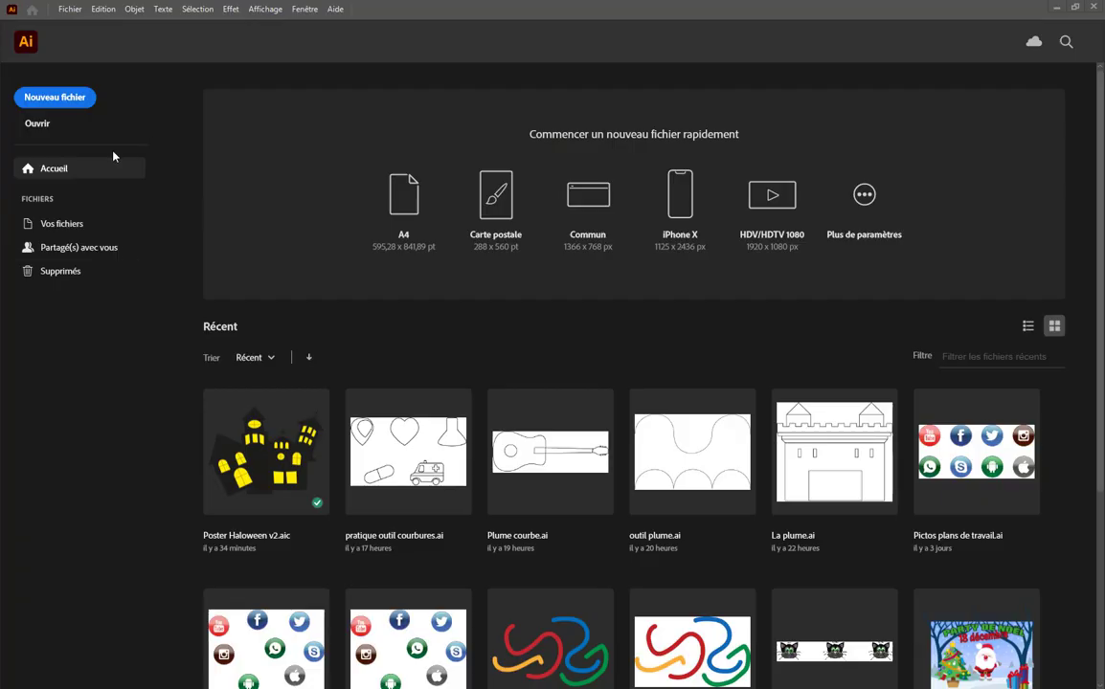
Create a landscape 27,94 × 21,59 cm document in centimetres, starting from the 280x210 mm preset
click(55, 98)
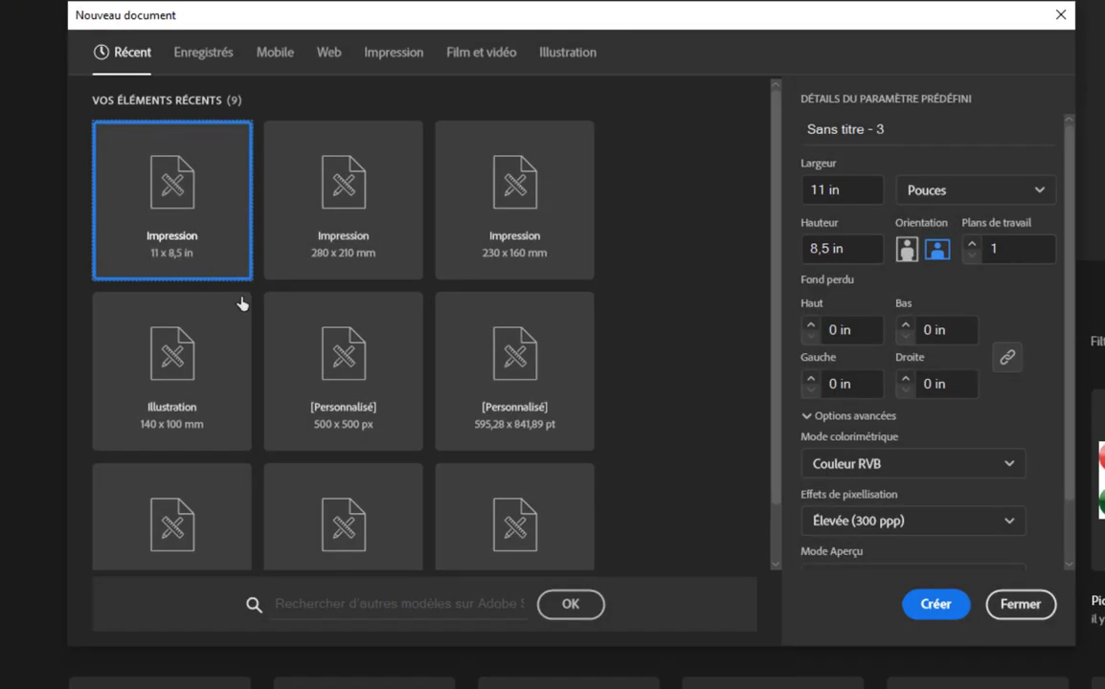
click(343, 220)
click(925, 188)
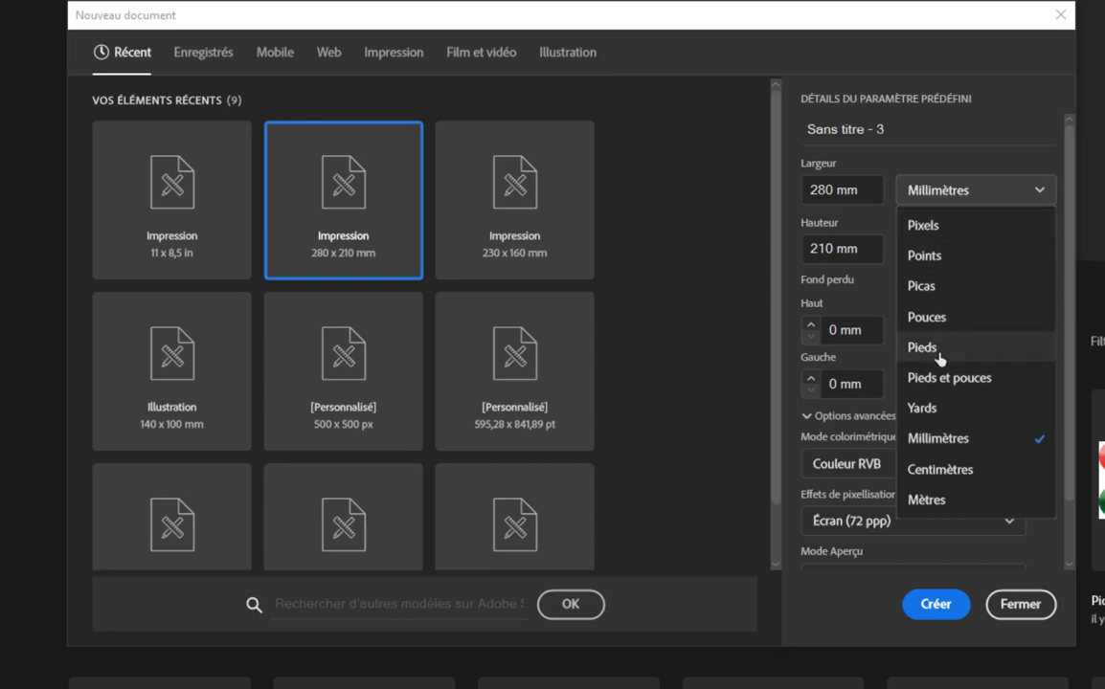
click(931, 469)
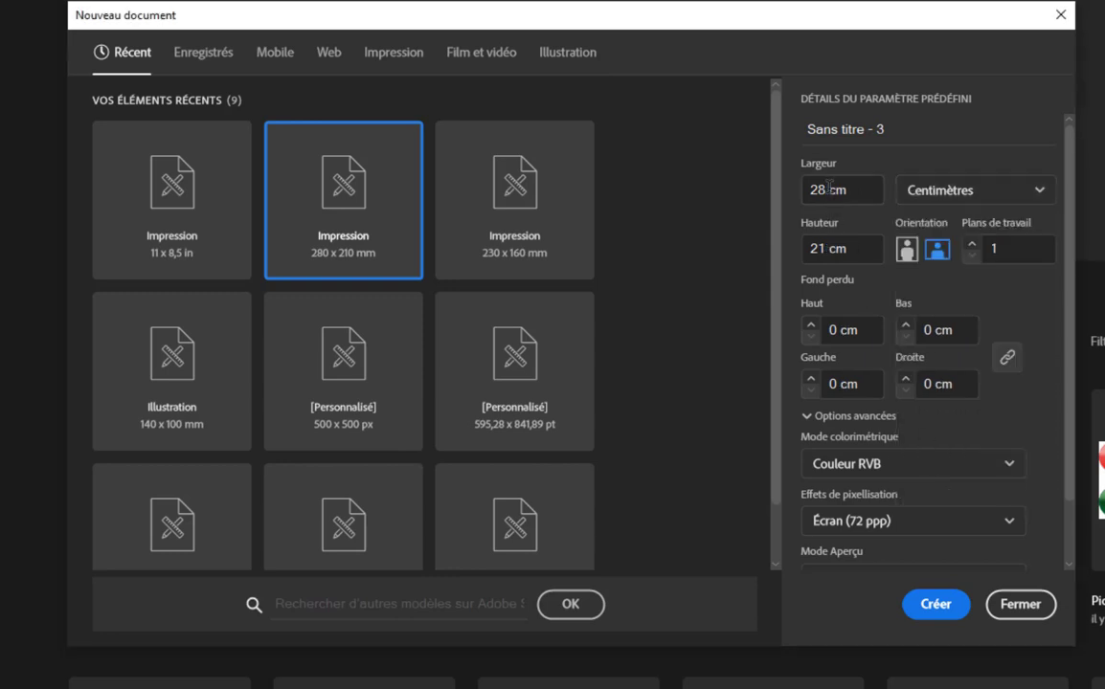
click(829, 189)
double_click(817, 189)
text(21,)
text(5)
text(9)
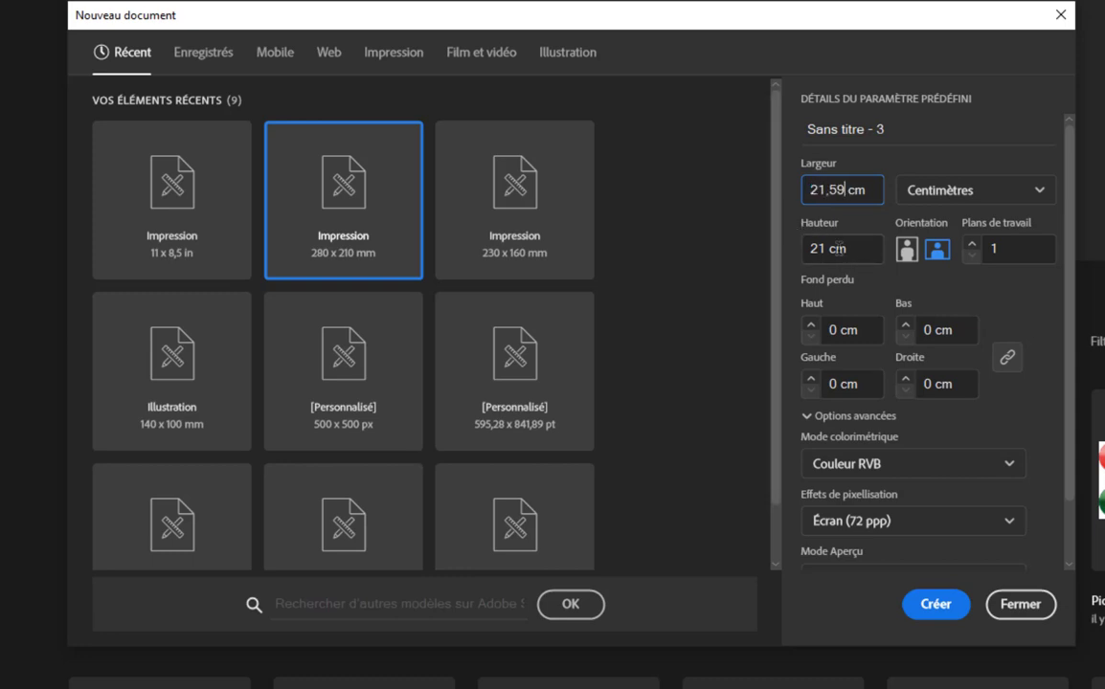
double_click(825, 248)
text(27)
text(,94)
click(913, 265)
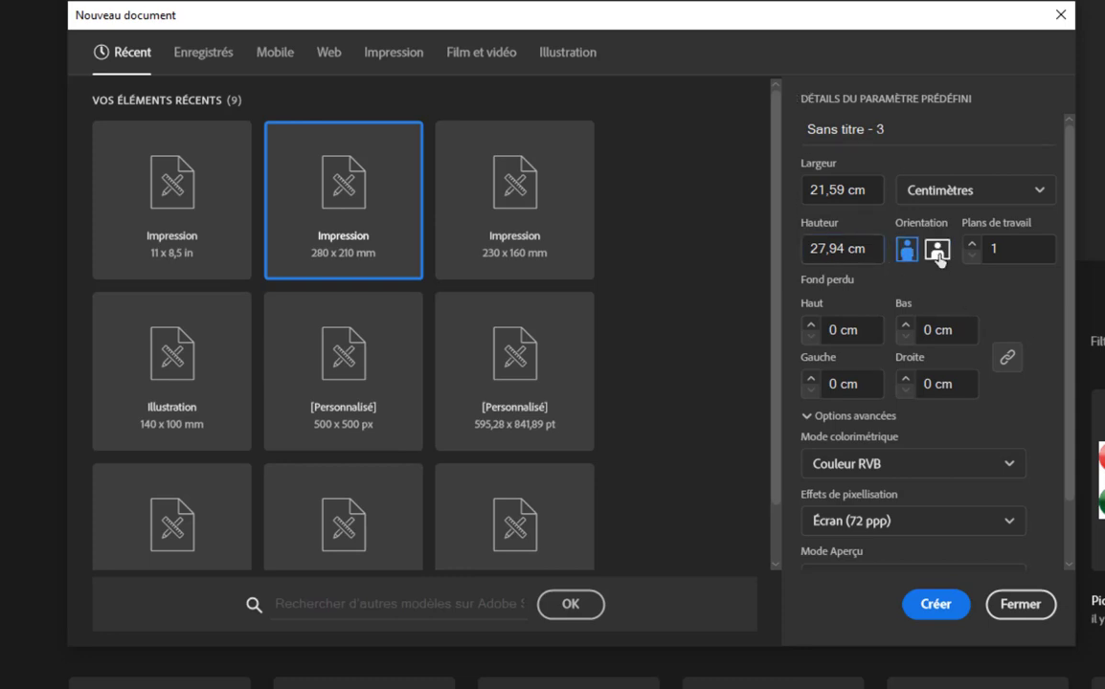
click(938, 257)
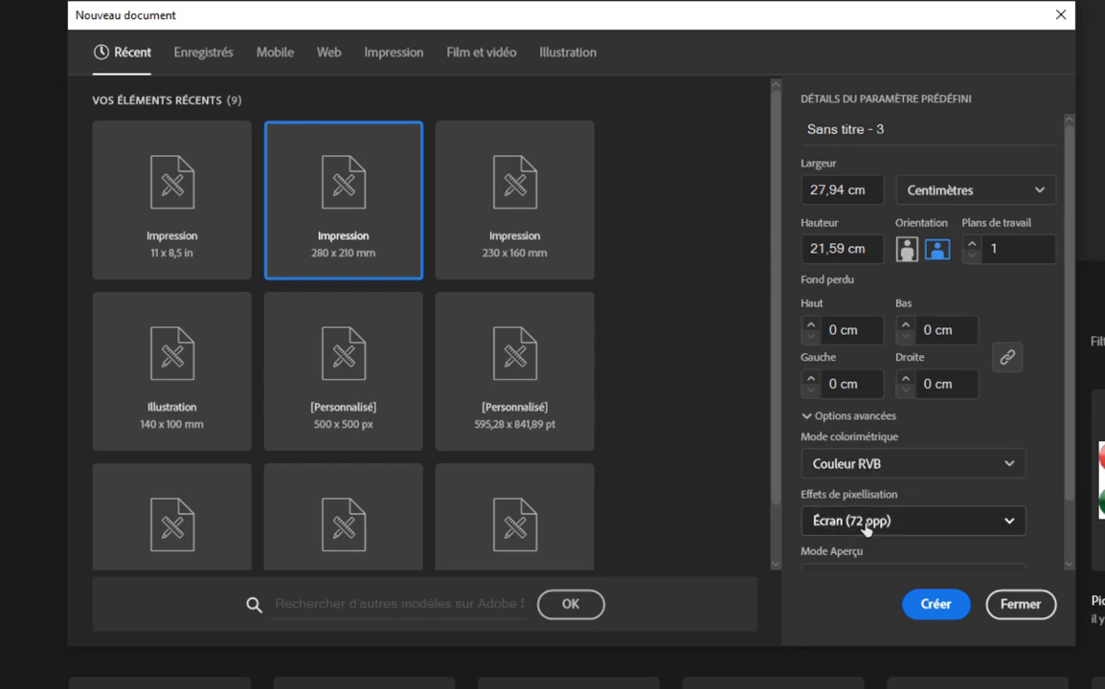
click(935, 604)
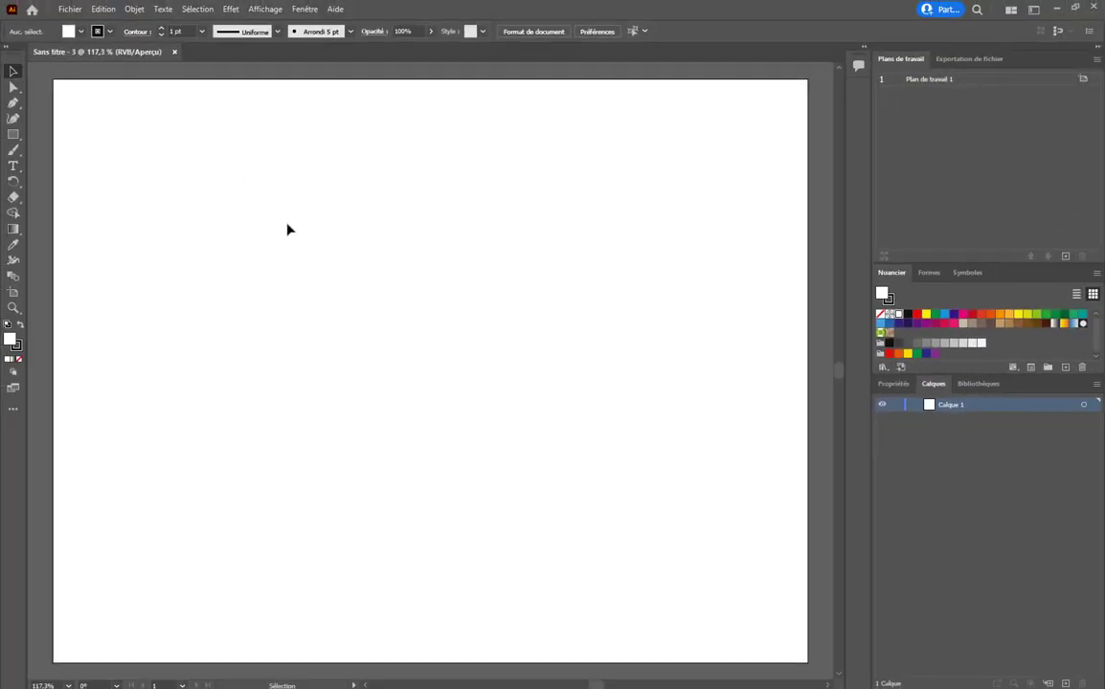
Fit the artboard in view and import Penguin.jpg from Partie 5 as a template layer
key(ctrl+0)
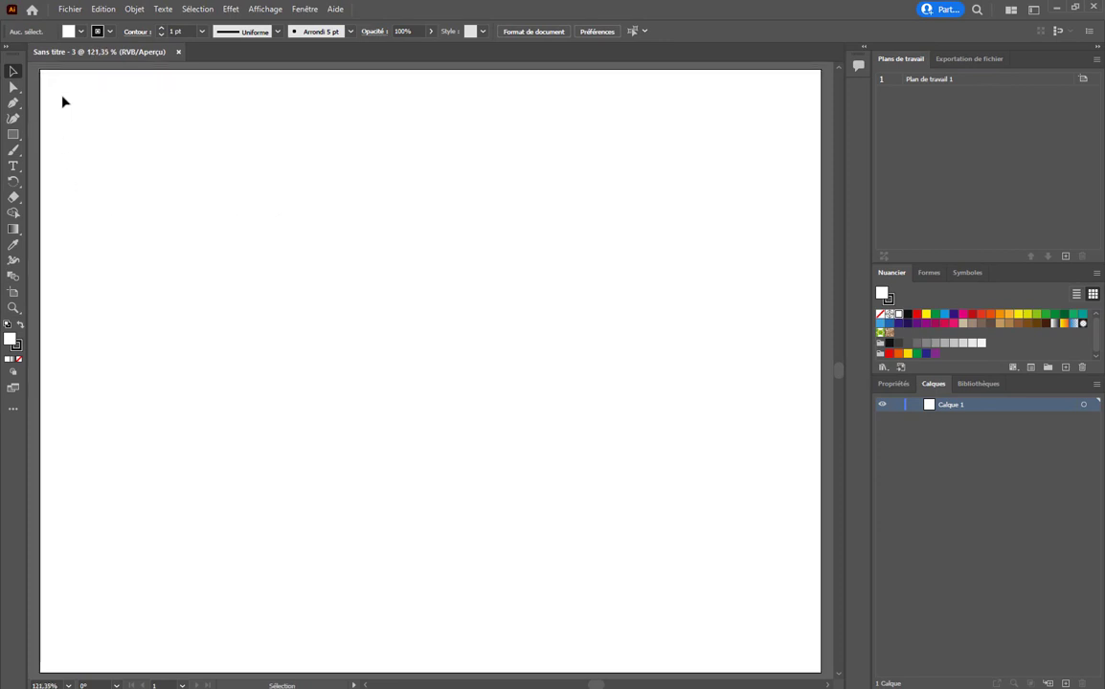
click(71, 9)
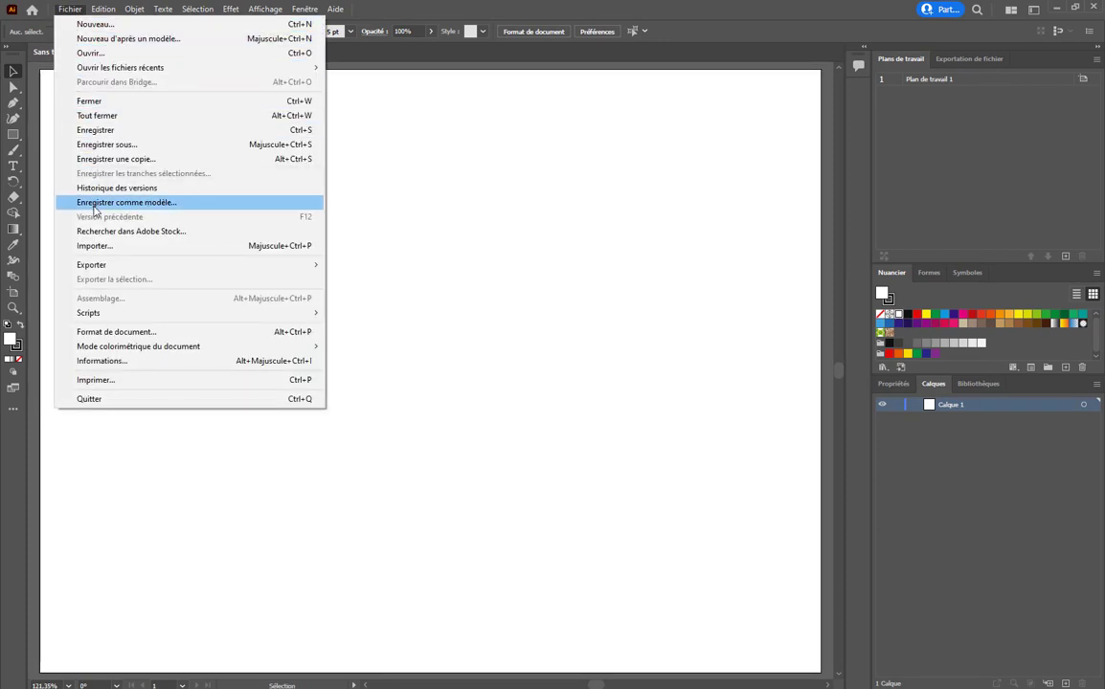
click(100, 246)
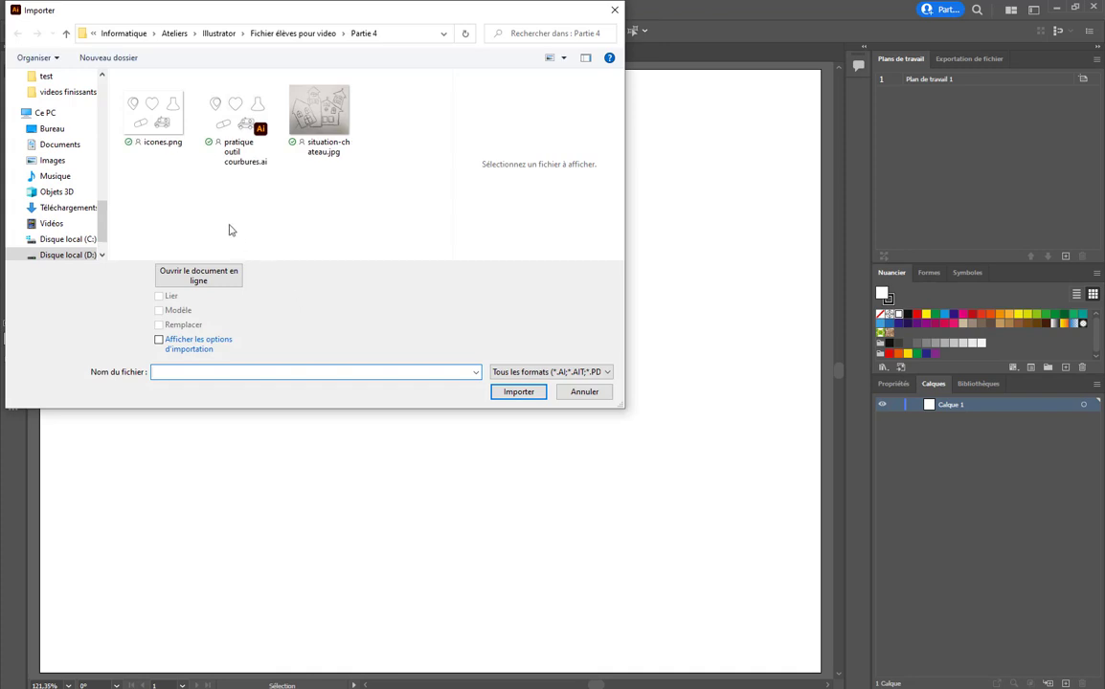
click(309, 35)
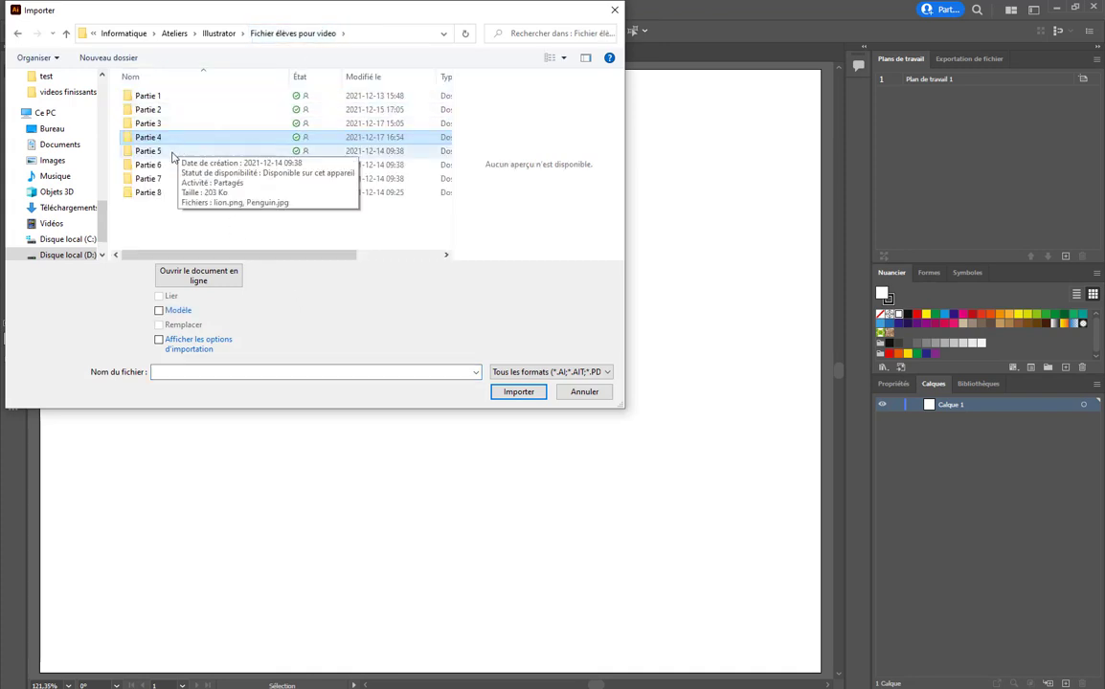
double_click(177, 150)
click(241, 137)
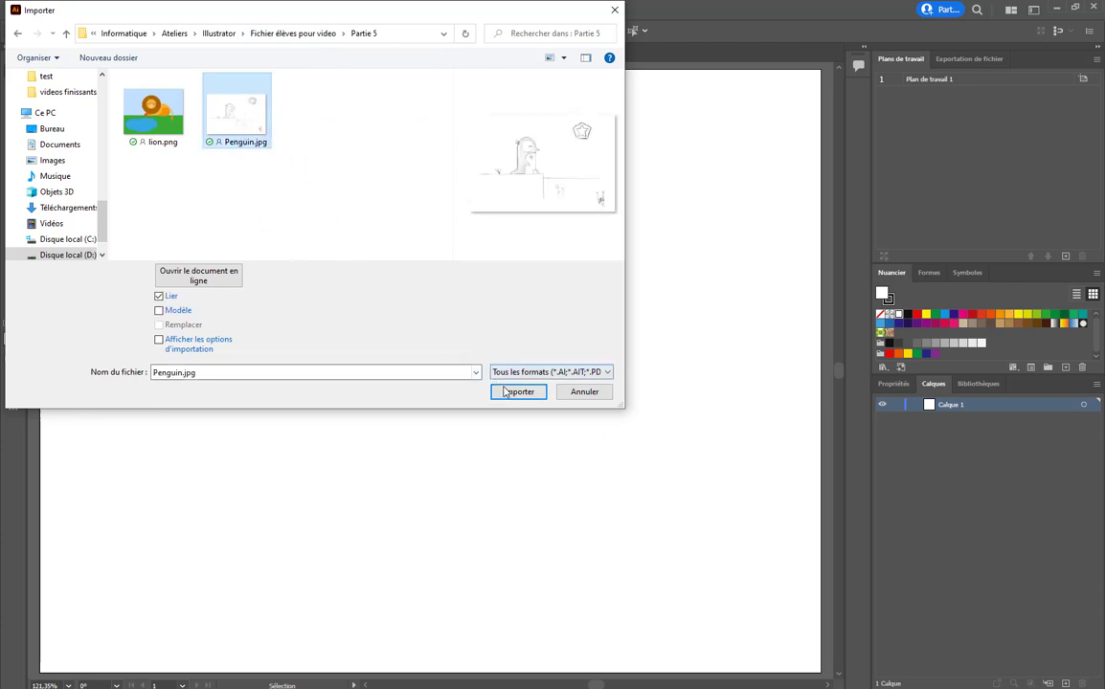
click(159, 311)
click(505, 393)
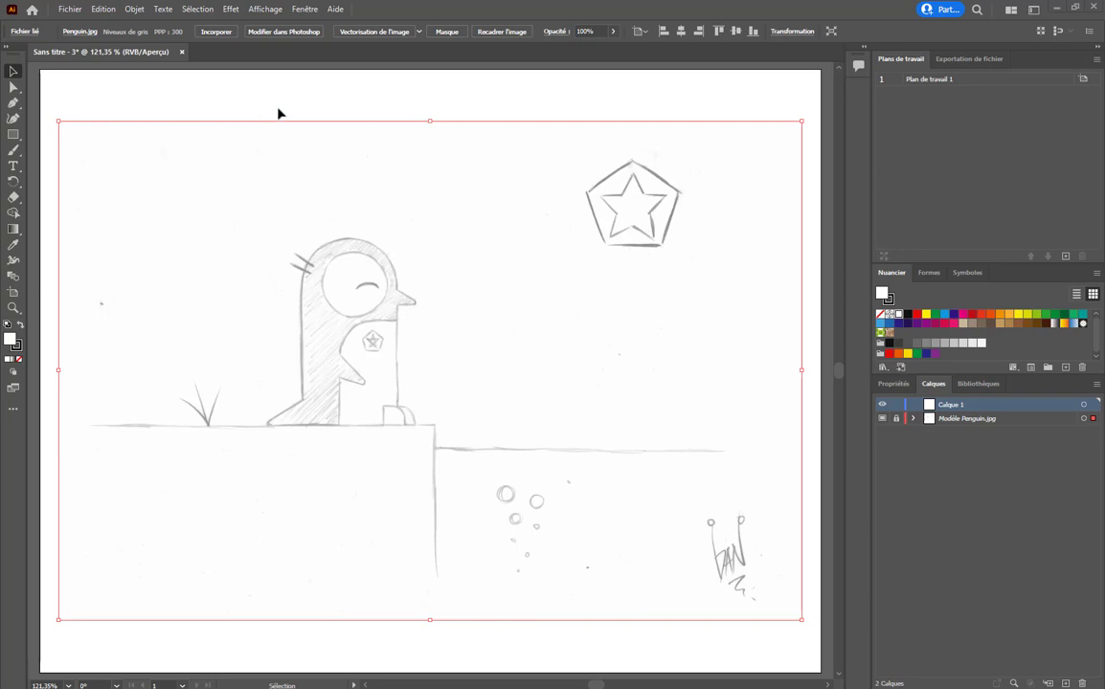
click(294, 152)
key(t)
drag(132, 124, 404, 198)
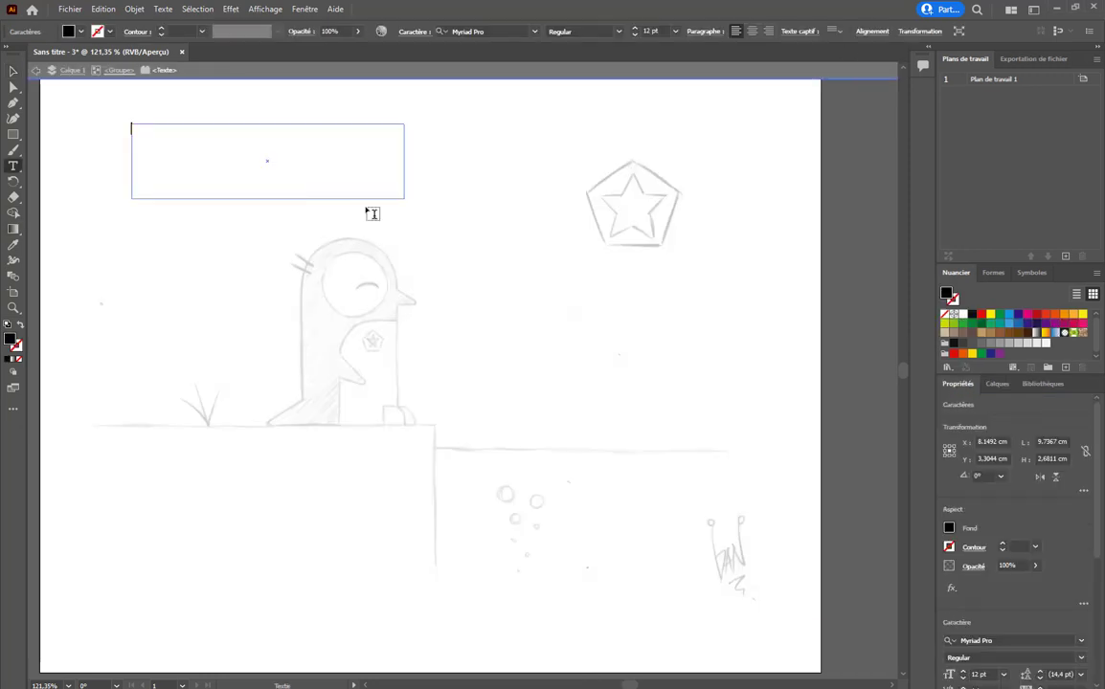
text(@)
text(danlo)
text(ve)
text(sadobe)
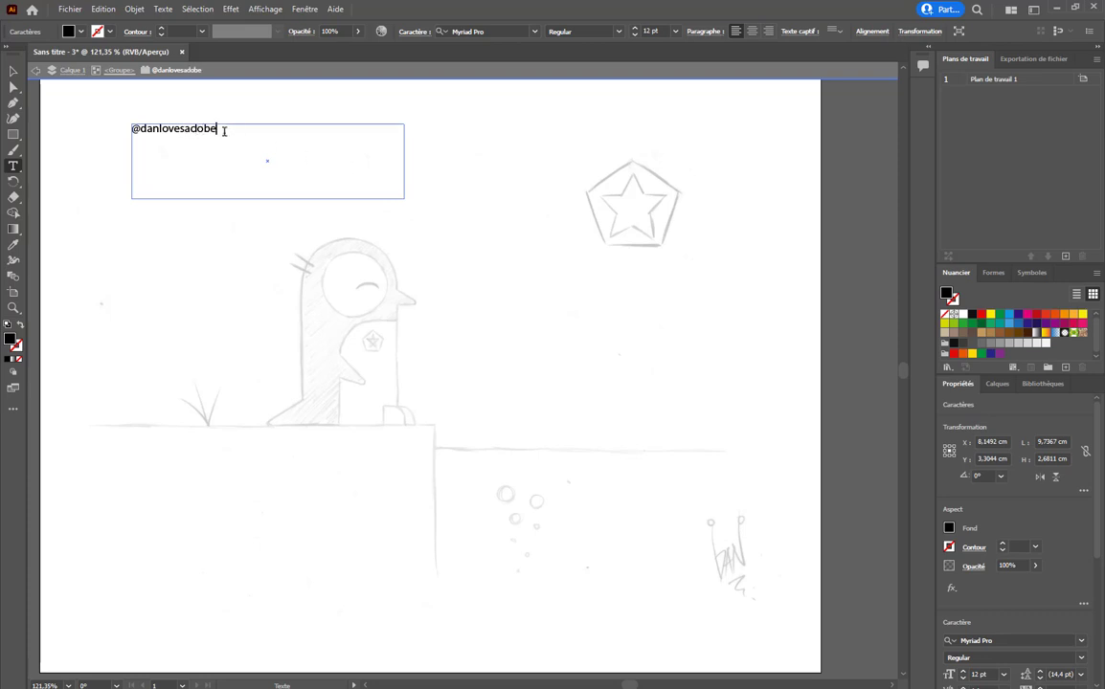
drag(222, 128, 100, 111)
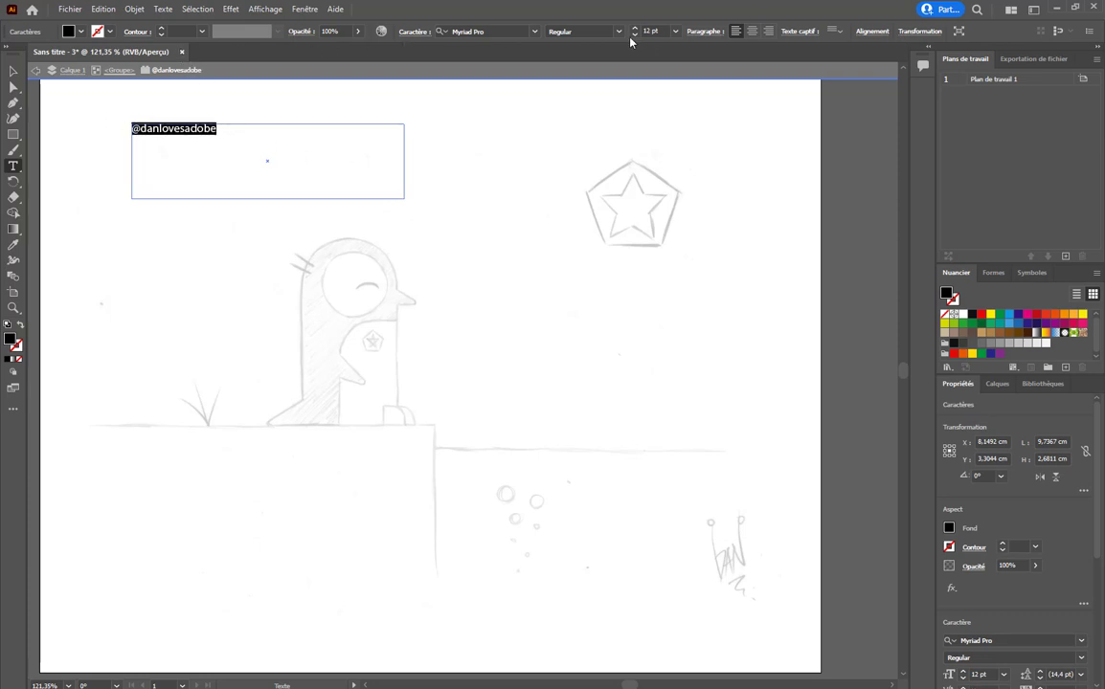
click(675, 31)
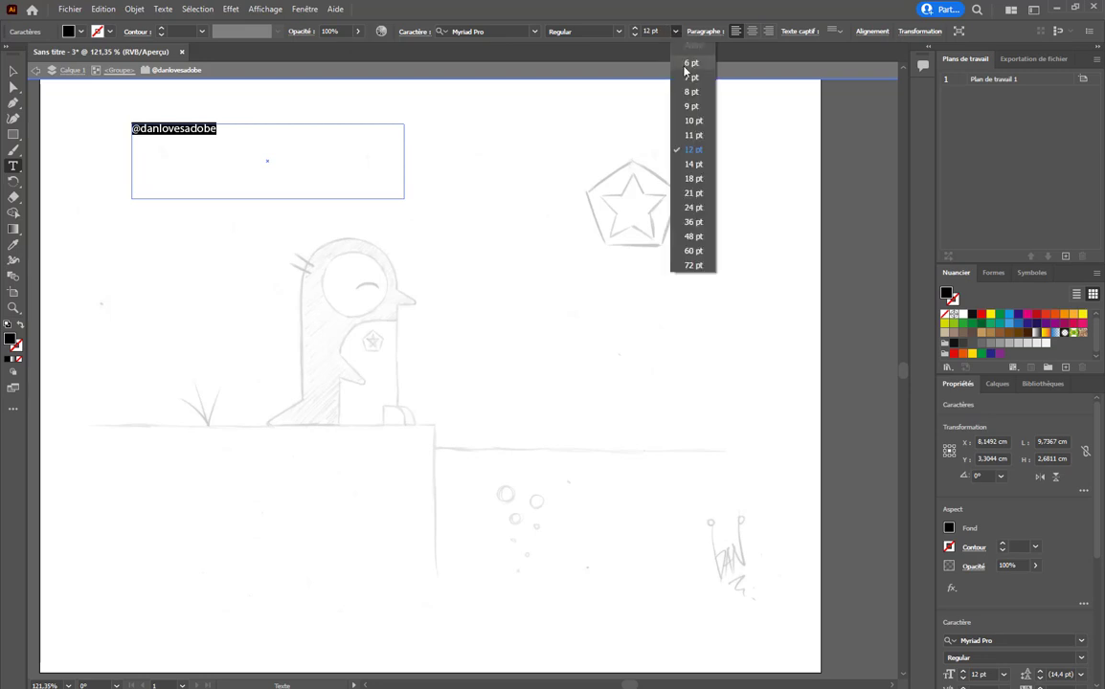
click(694, 223)
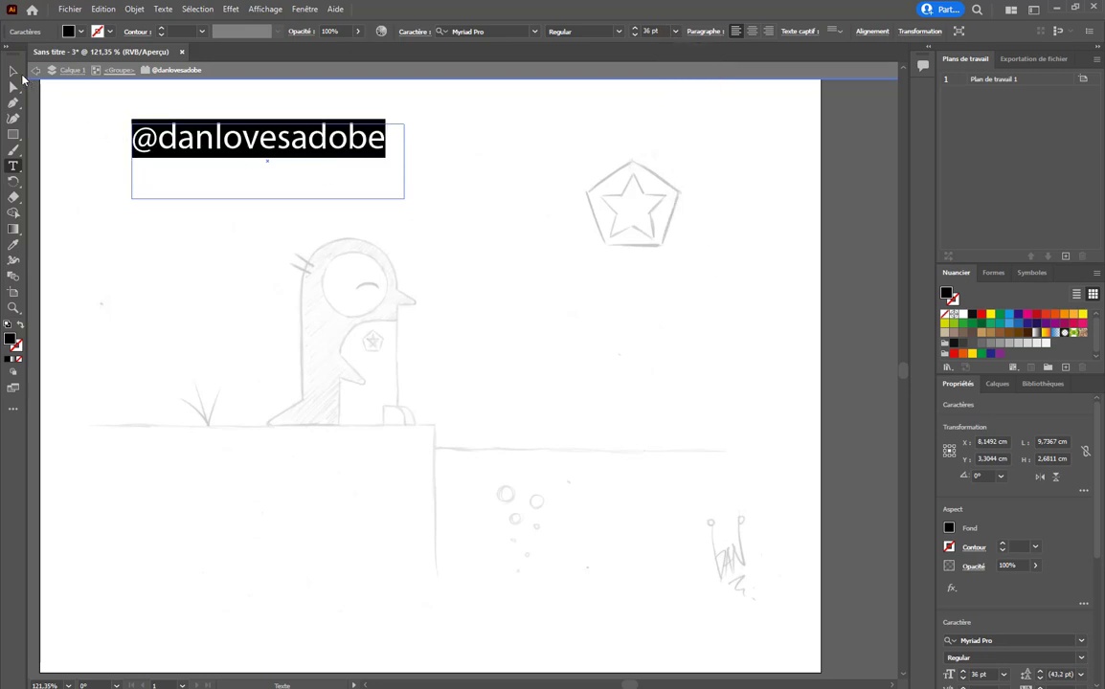
click(13, 70)
click(206, 228)
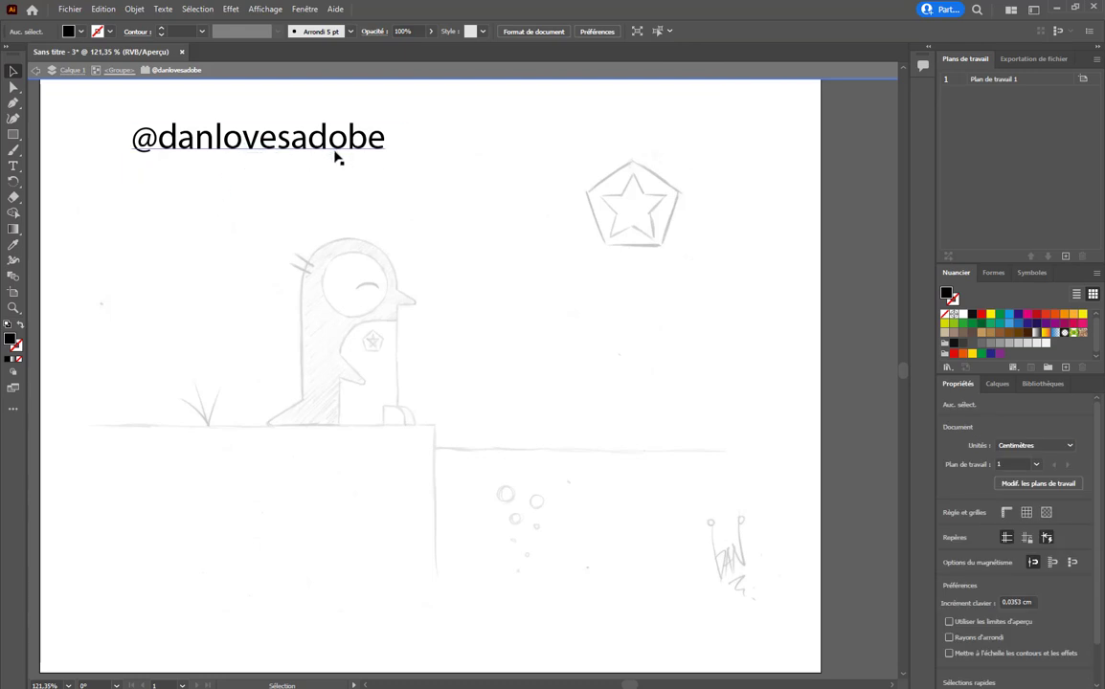
click(247, 146)
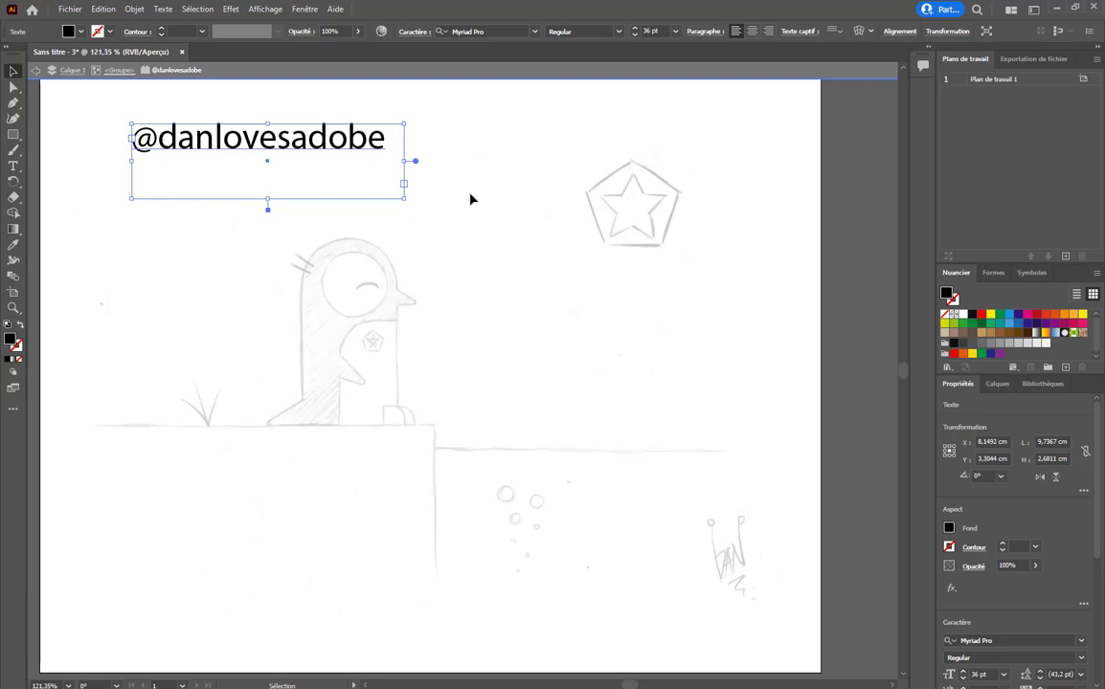
key(Delete)
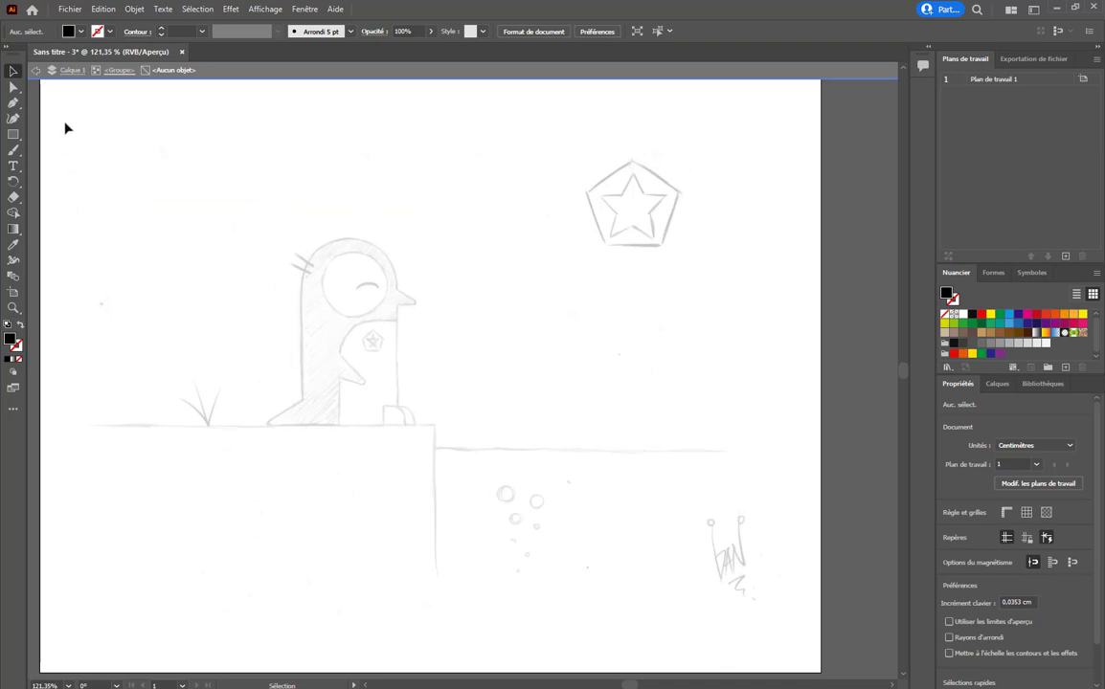
Save the document to the computer as Pingouin.ai with the default Illustrator options
click(70, 11)
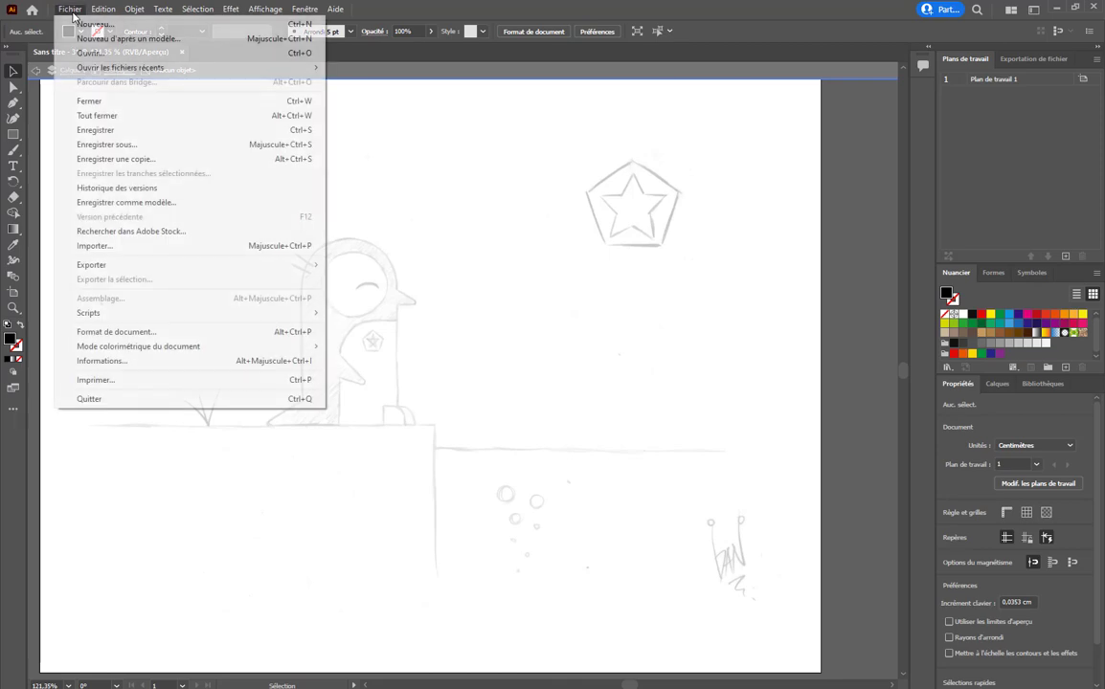
click(94, 130)
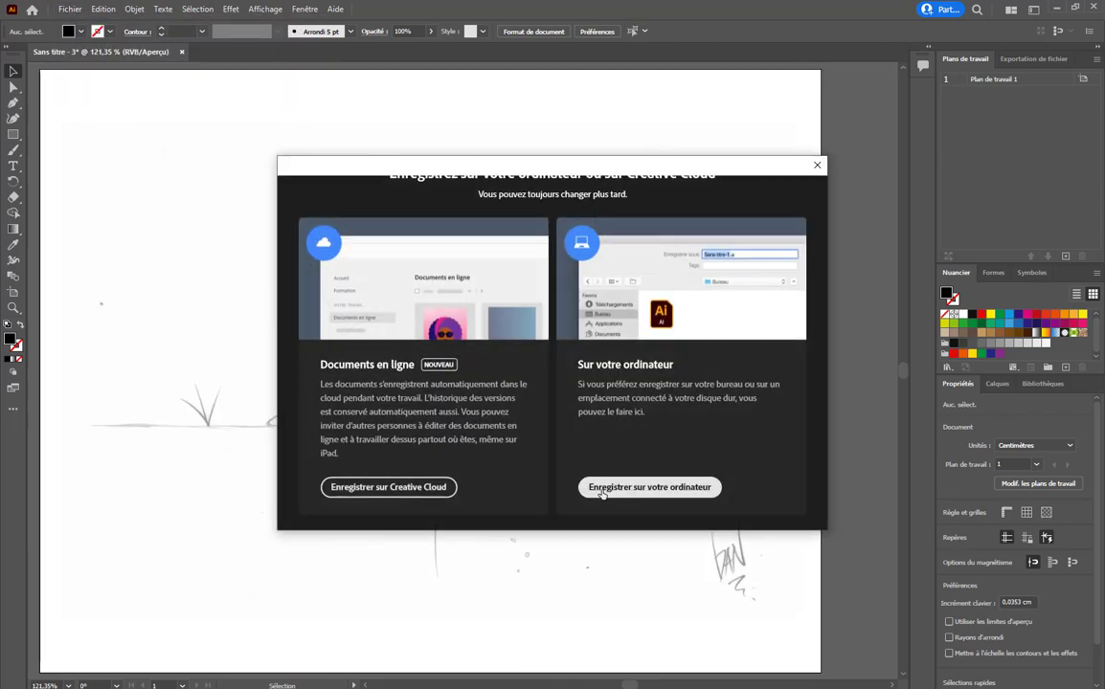
click(589, 487)
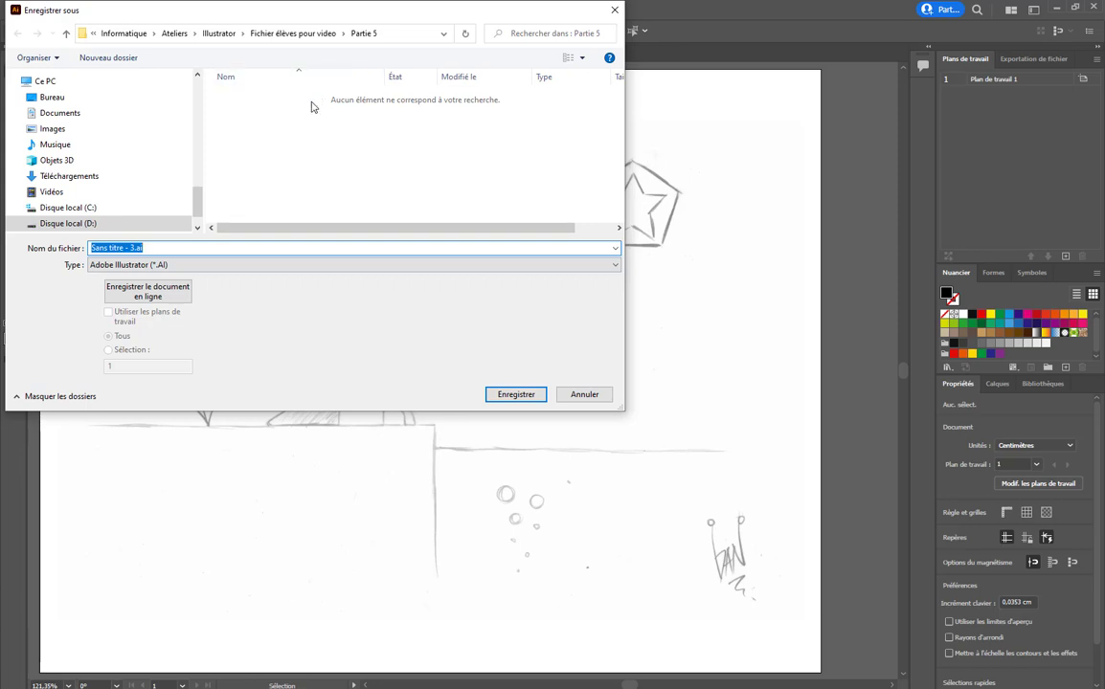
mouse_move(58, 223)
text(P)
text(ingouin)
click(493, 394)
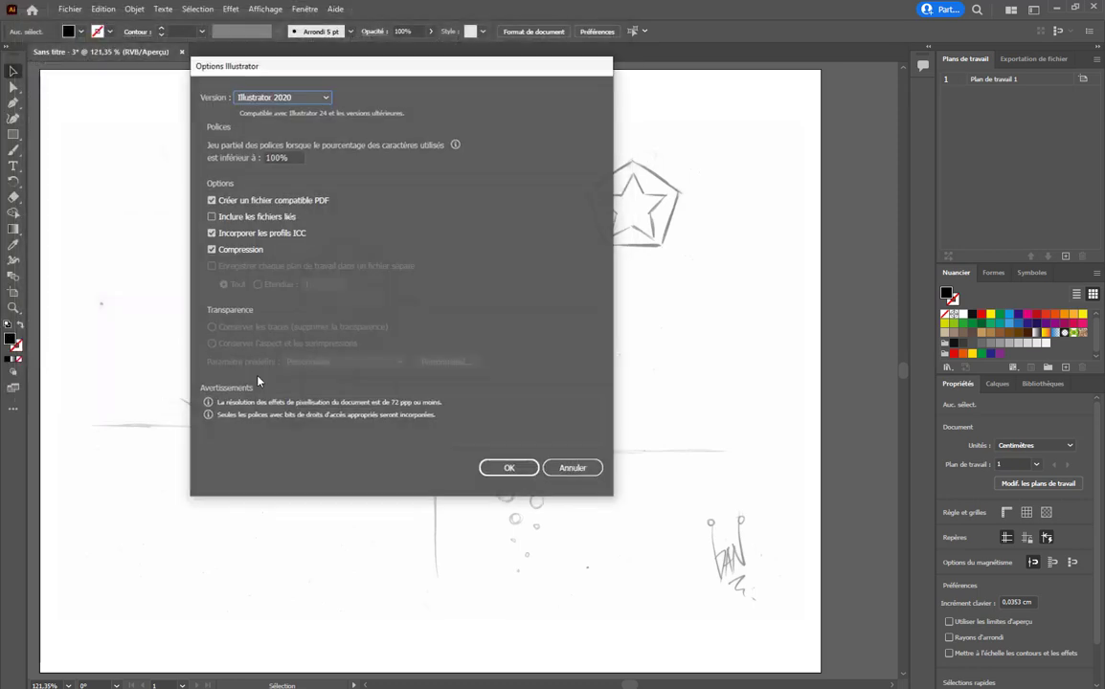
click(507, 467)
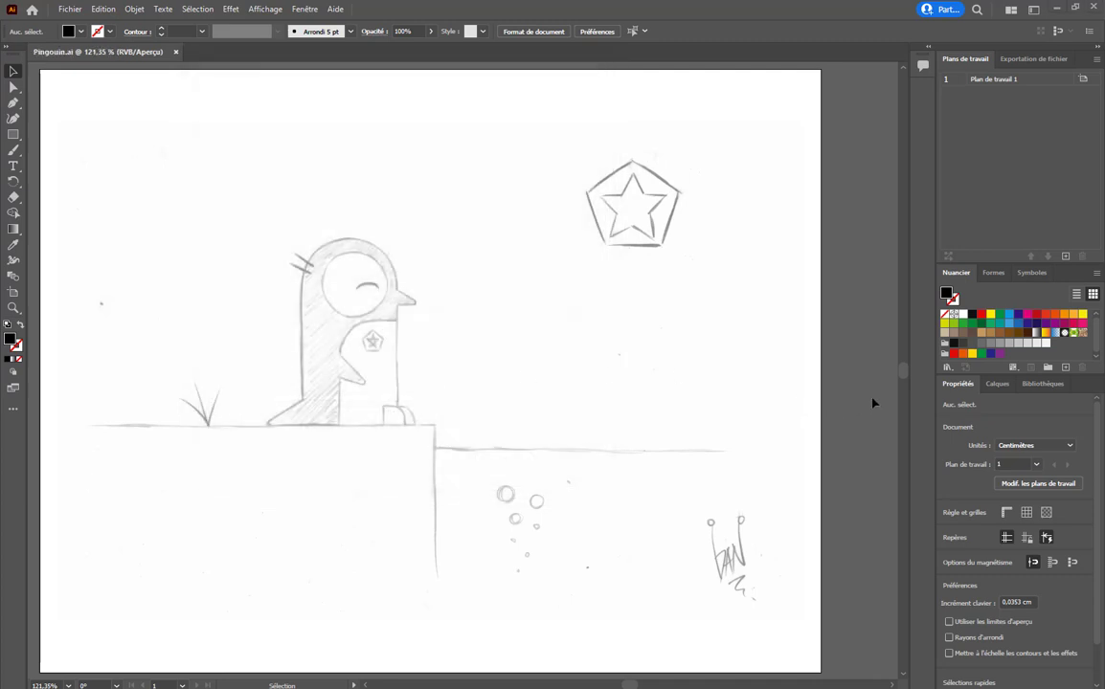
click(996, 383)
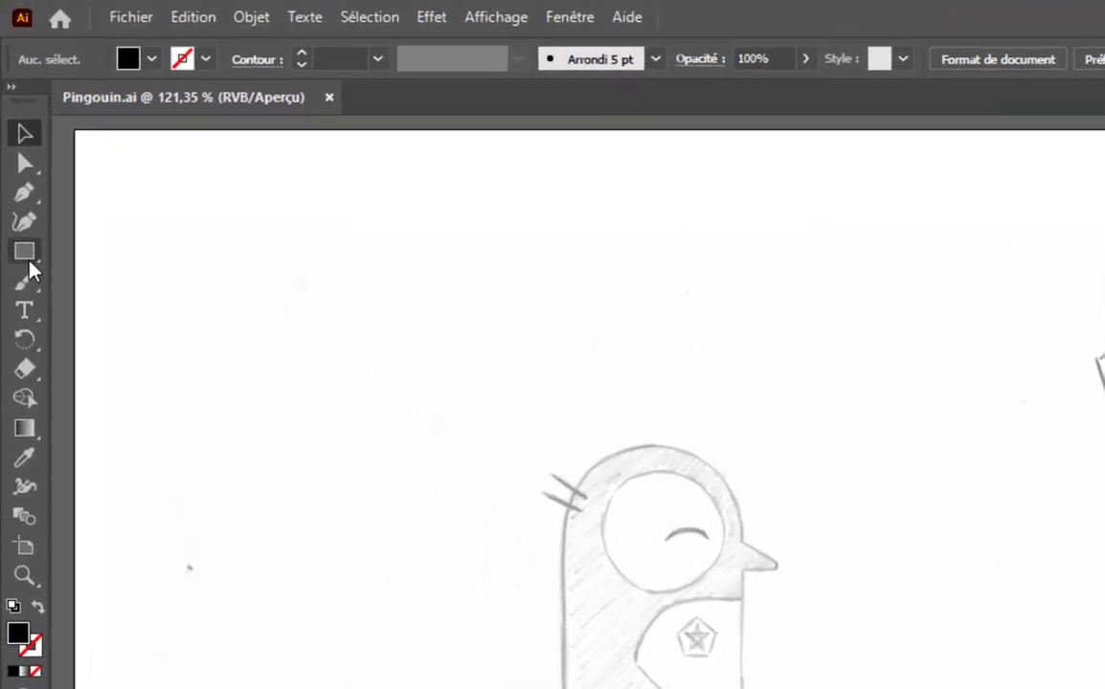
Activate the Rectangle tool and drag a trial box over the sketch
click(27, 253)
click(25, 256)
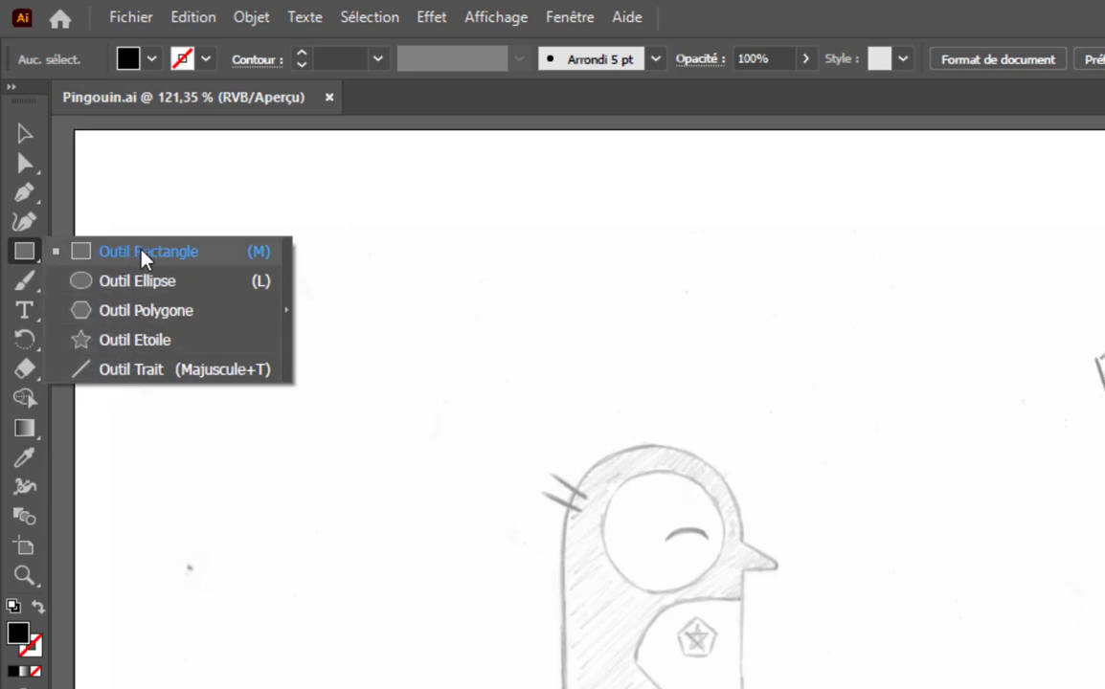
click(143, 253)
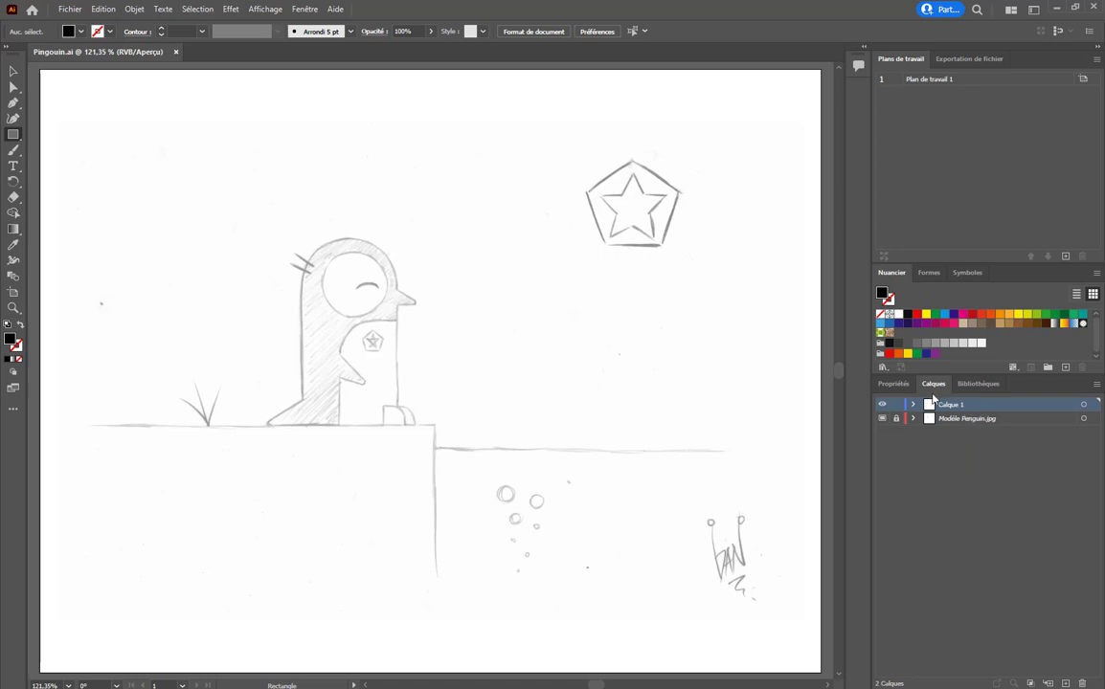
drag(843, 362, 908, 431)
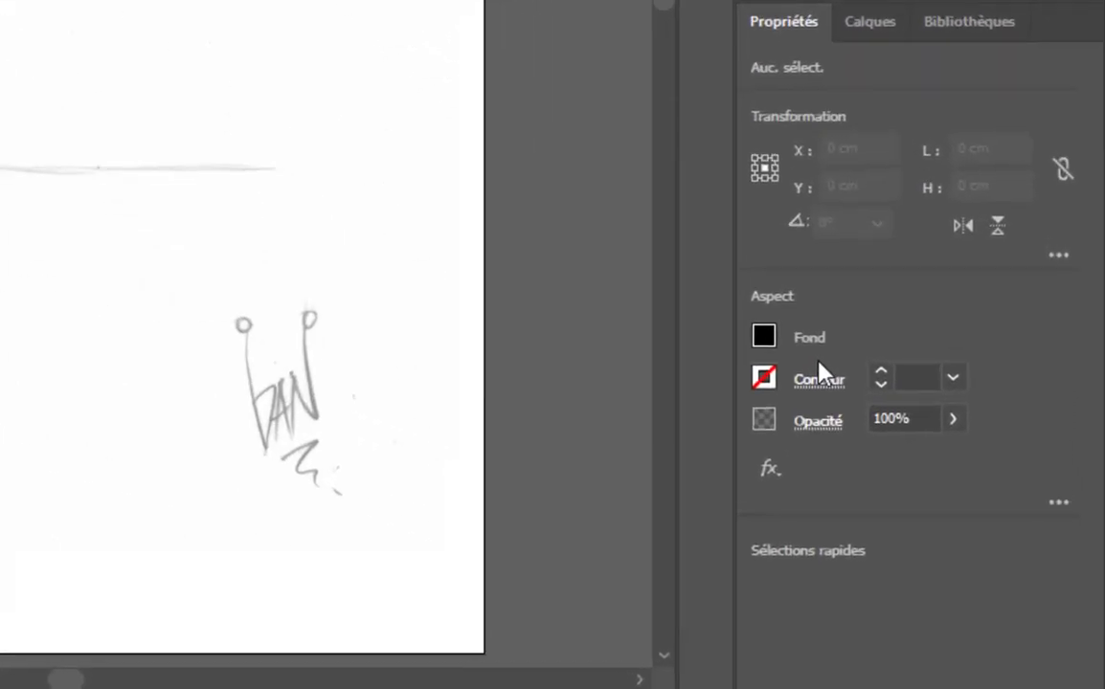
Set the fill to none and the stroke colour to black
click(764, 339)
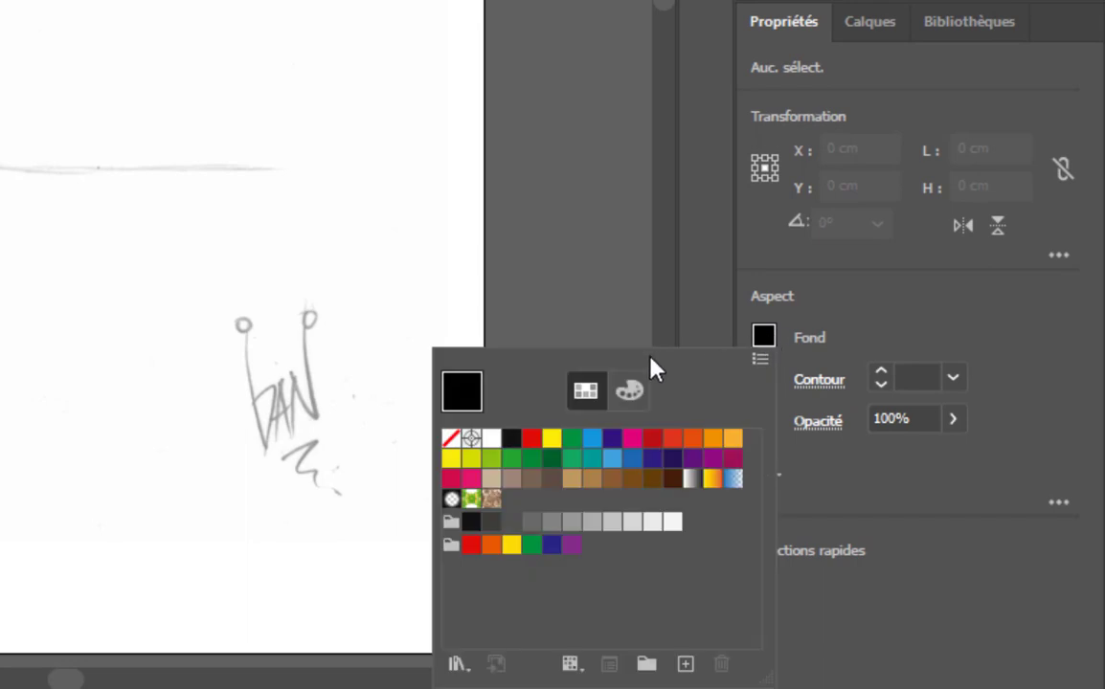
click(449, 438)
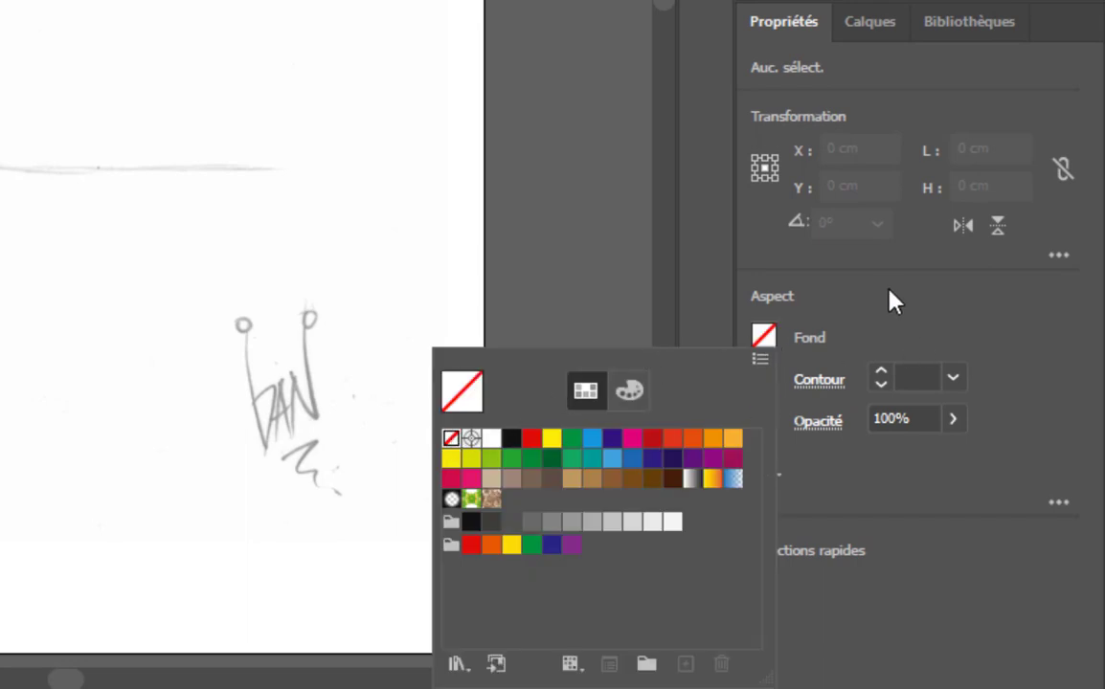
click(761, 381)
click(762, 381)
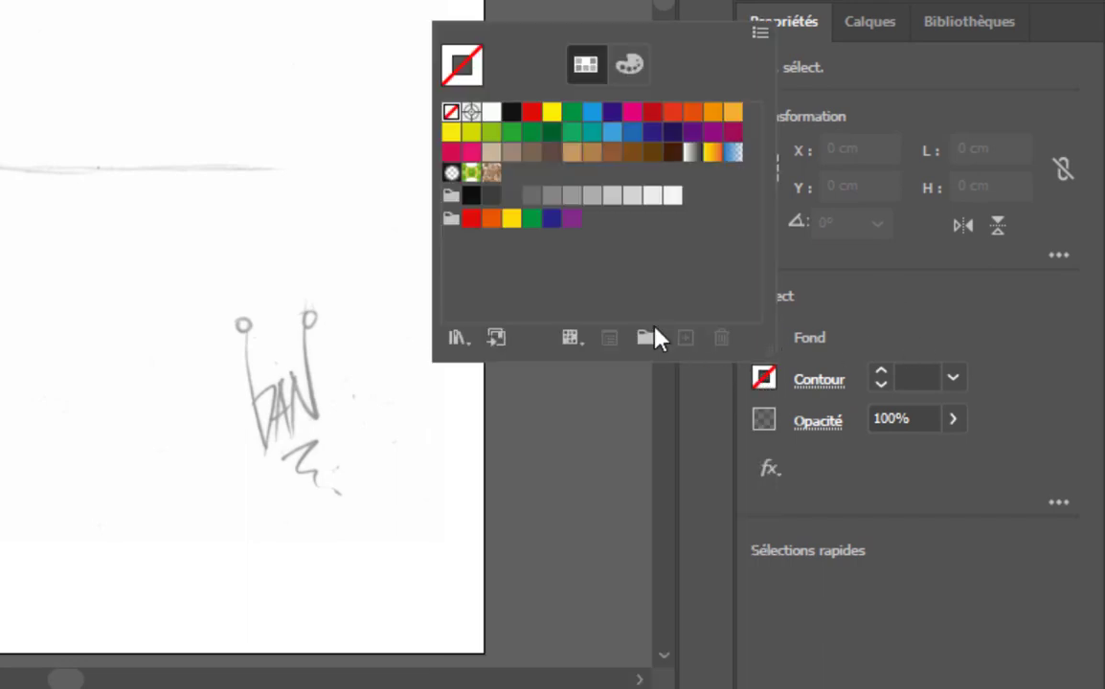
click(514, 113)
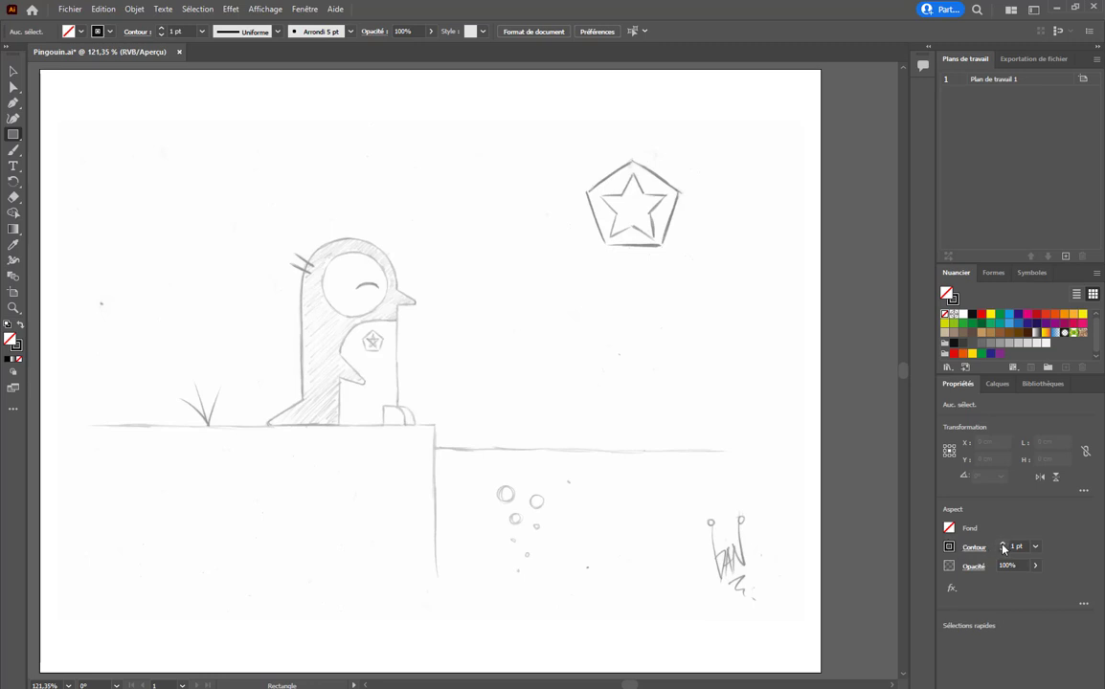
Zoom in on the penguin and draw a rectangle about 3,42 × 6,69 cm around its body
scroll(392, 365, up, 1)
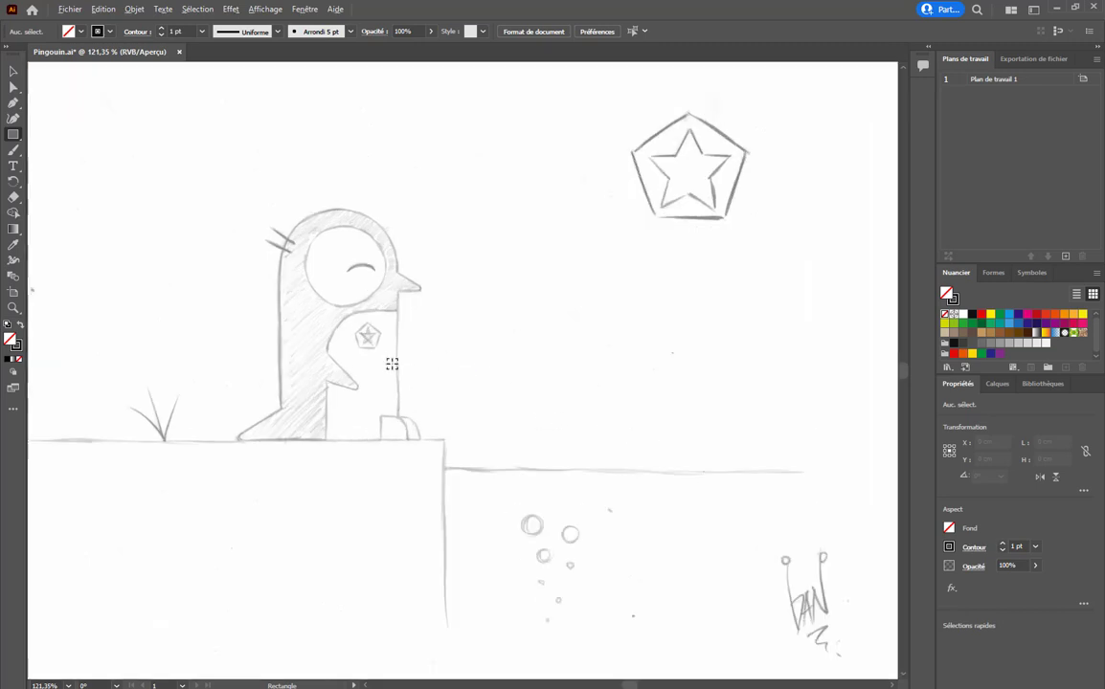
scroll(391, 364, up, 1)
scroll(392, 363, up, 1)
drag(437, 302, 523, 360)
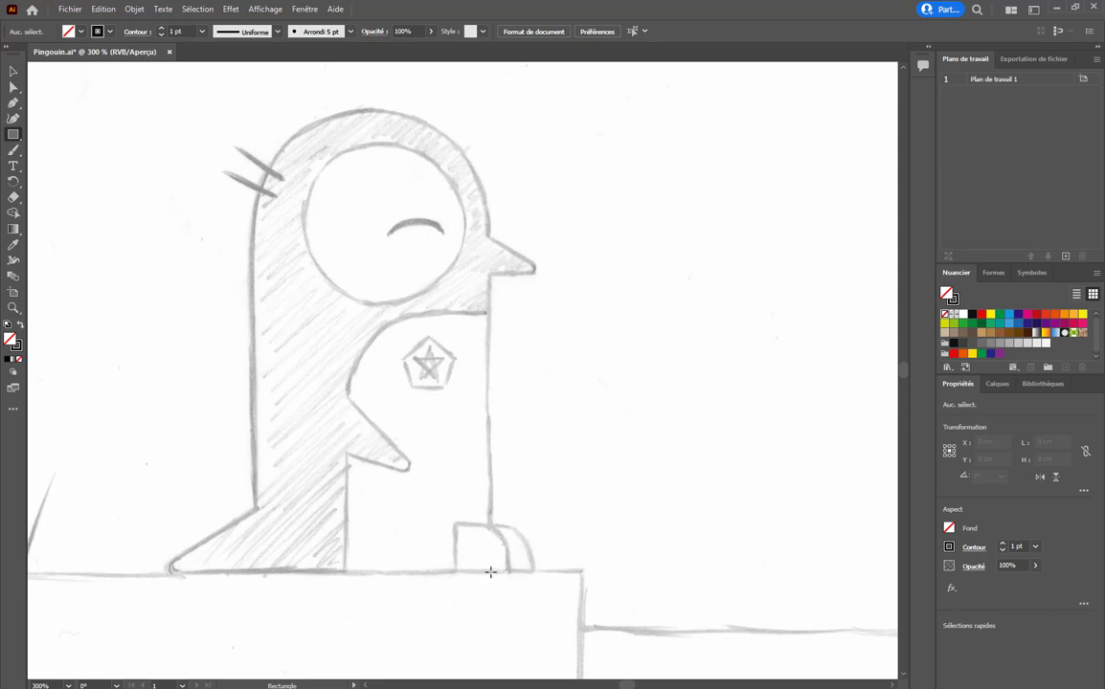
drag(490, 572, 252, 109)
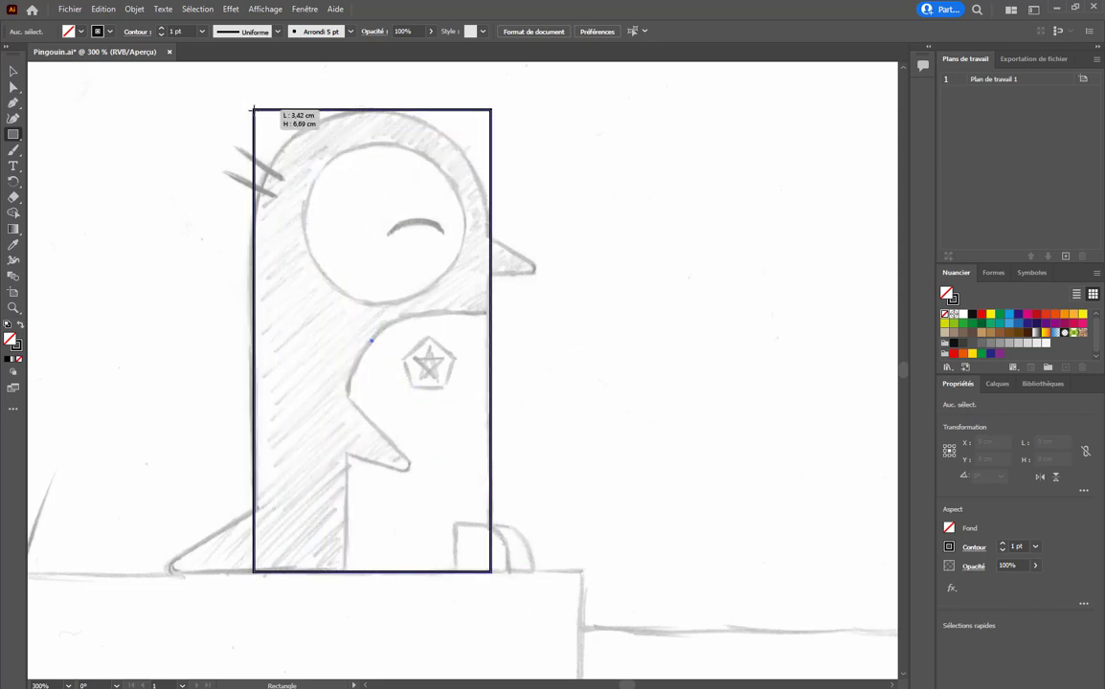
drag(253, 109, 253, 109)
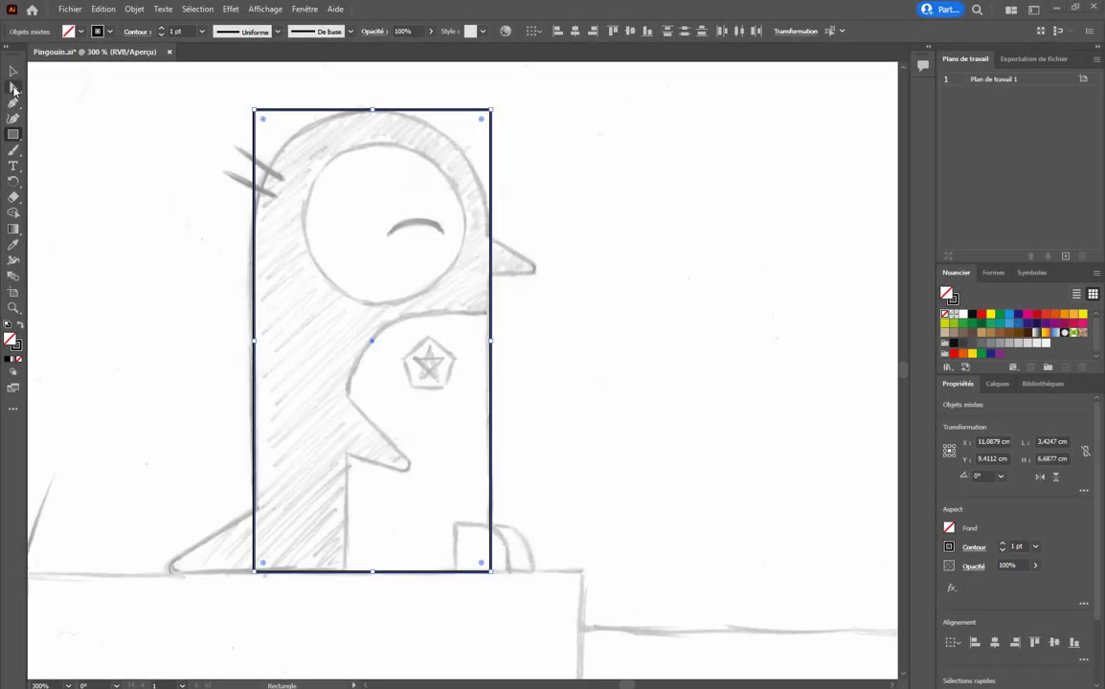
Select the rectangle's top anchors, then trial rounding all its corners
click(13, 88)
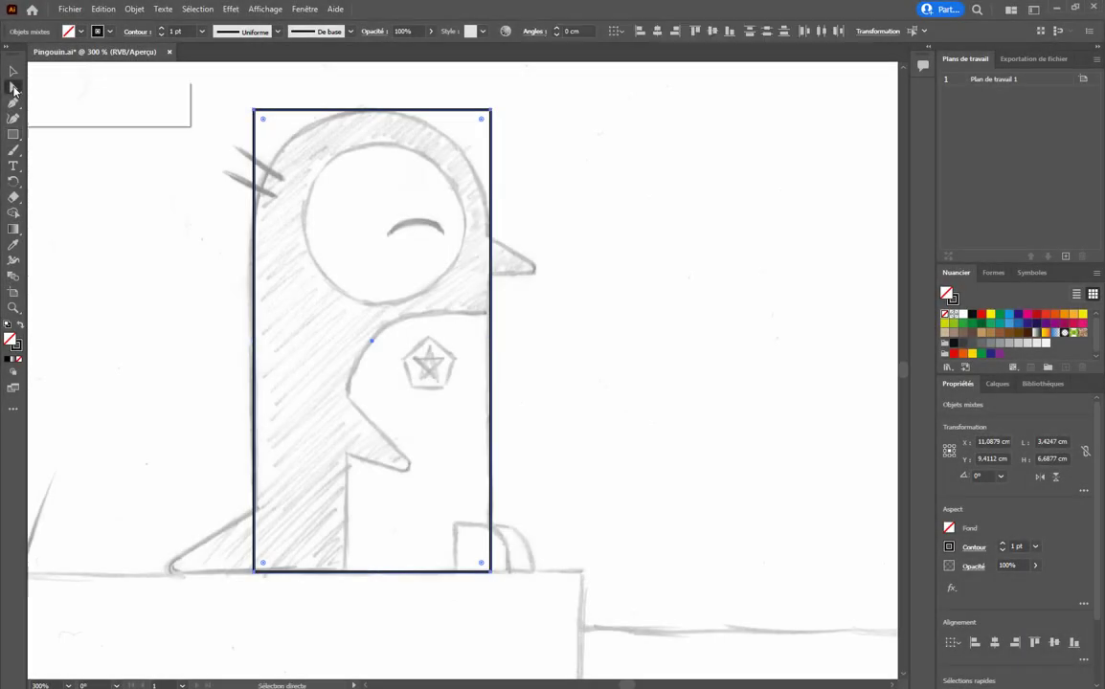
click(14, 88)
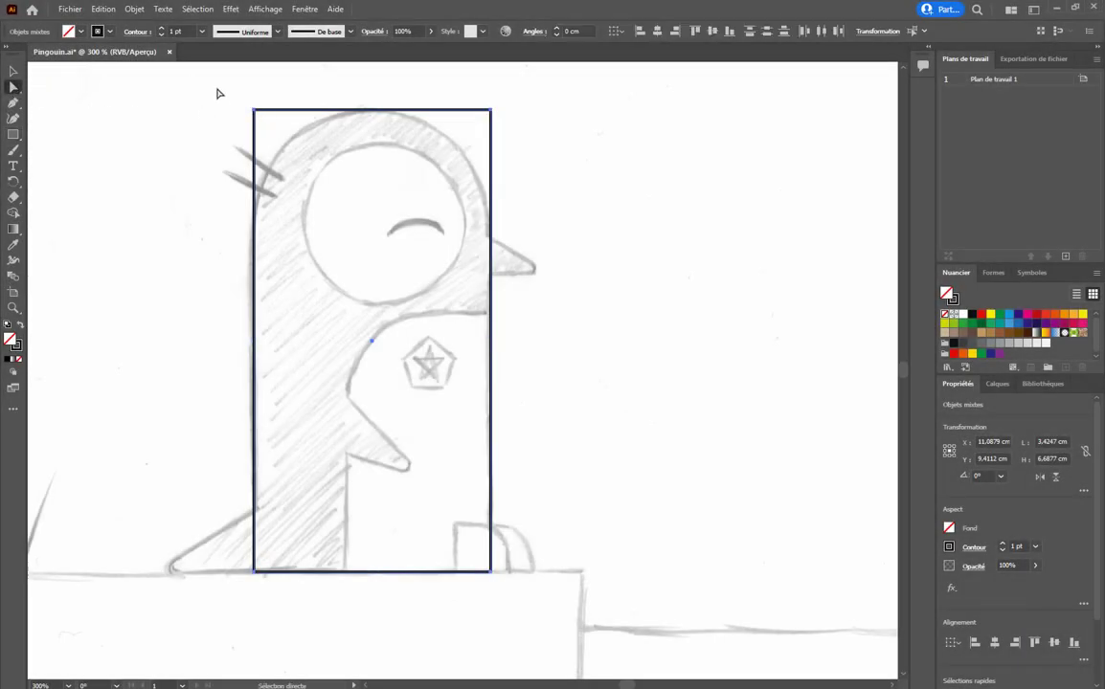
drag(226, 89, 518, 147)
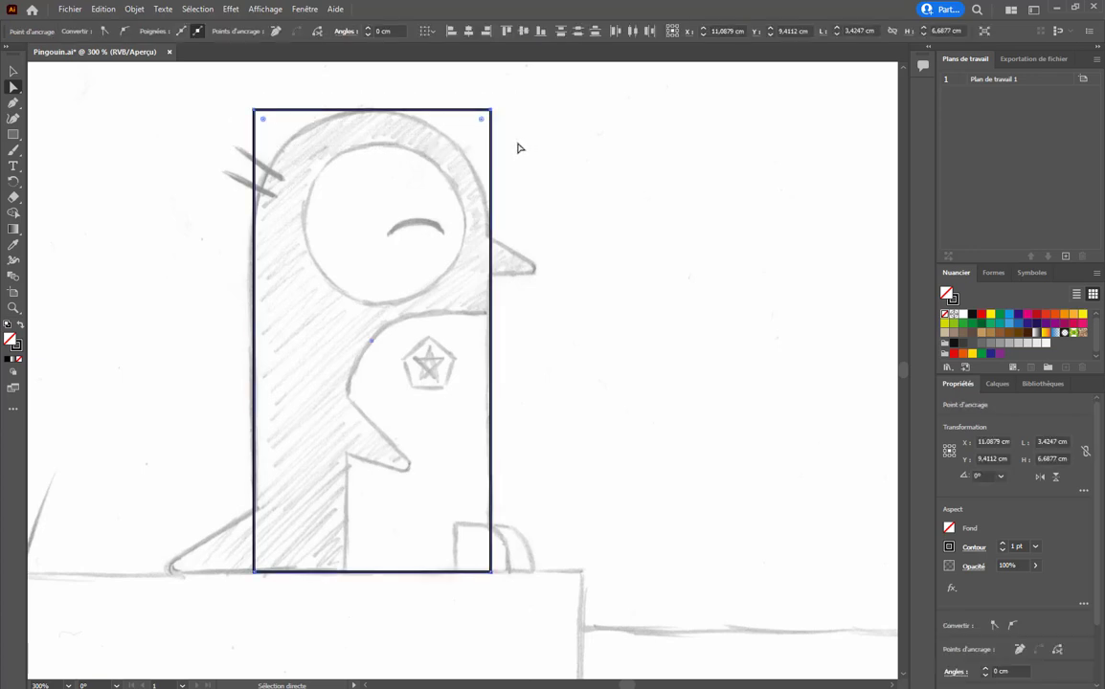
click(191, 129)
key(v)
click(292, 113)
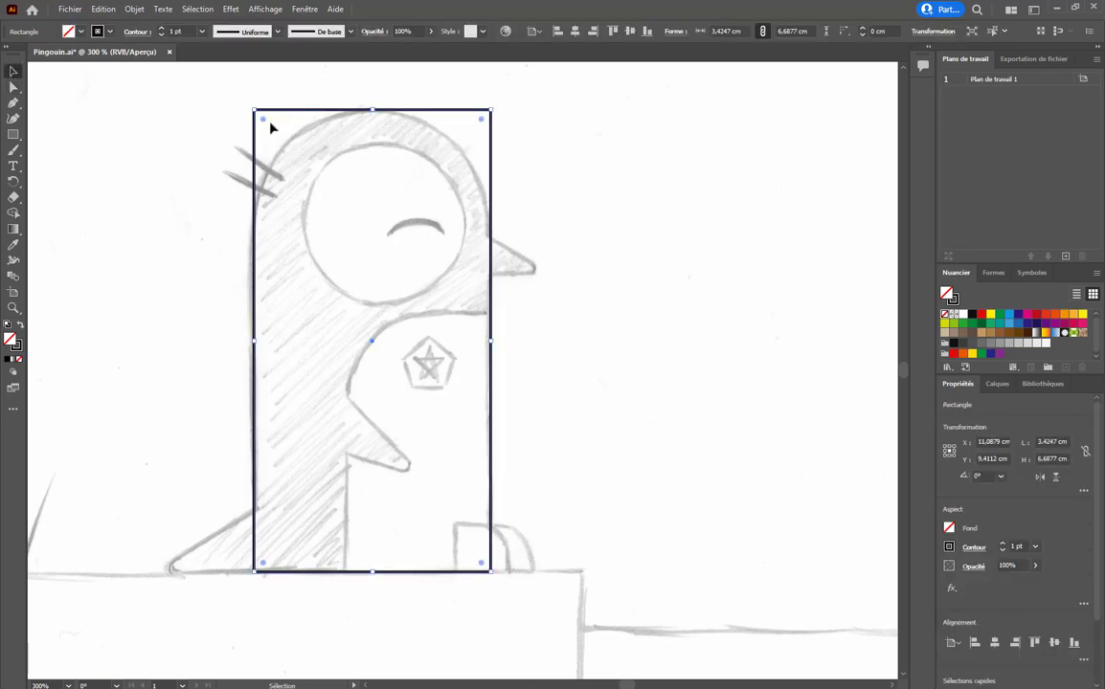
mouse_move(264, 122)
mouse_down()
mouse_move(258, 139)
mouse_move(227, 98)
mouse_up()
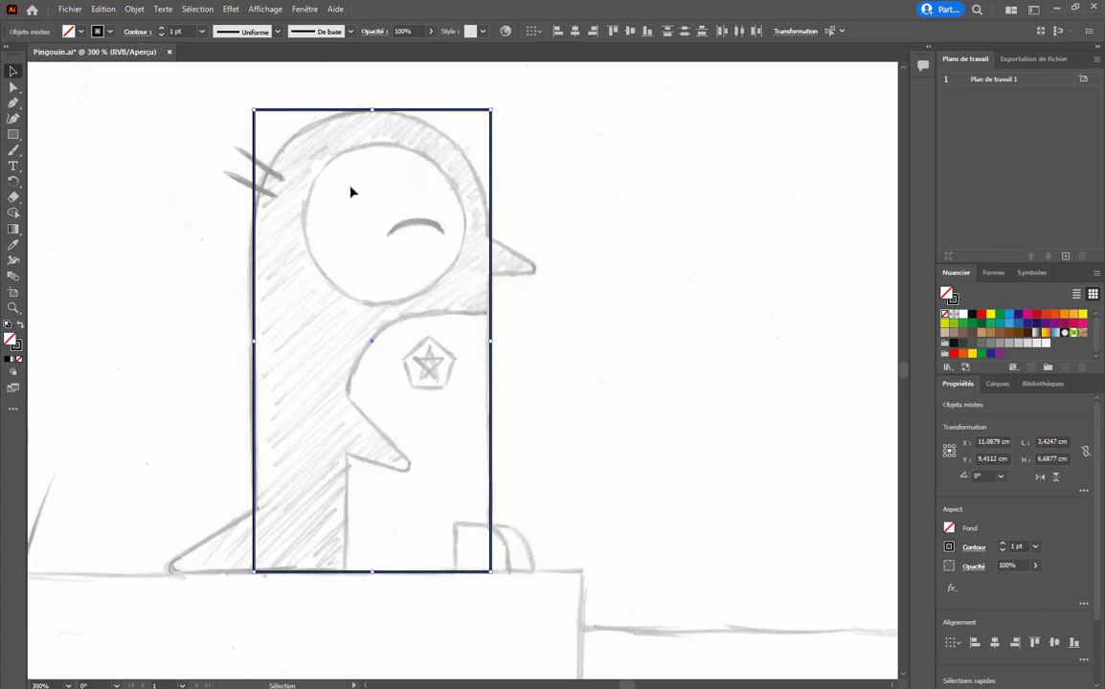
Round only the two top corners into a semicircular arch of about 1,71 cm radius
click(14, 90)
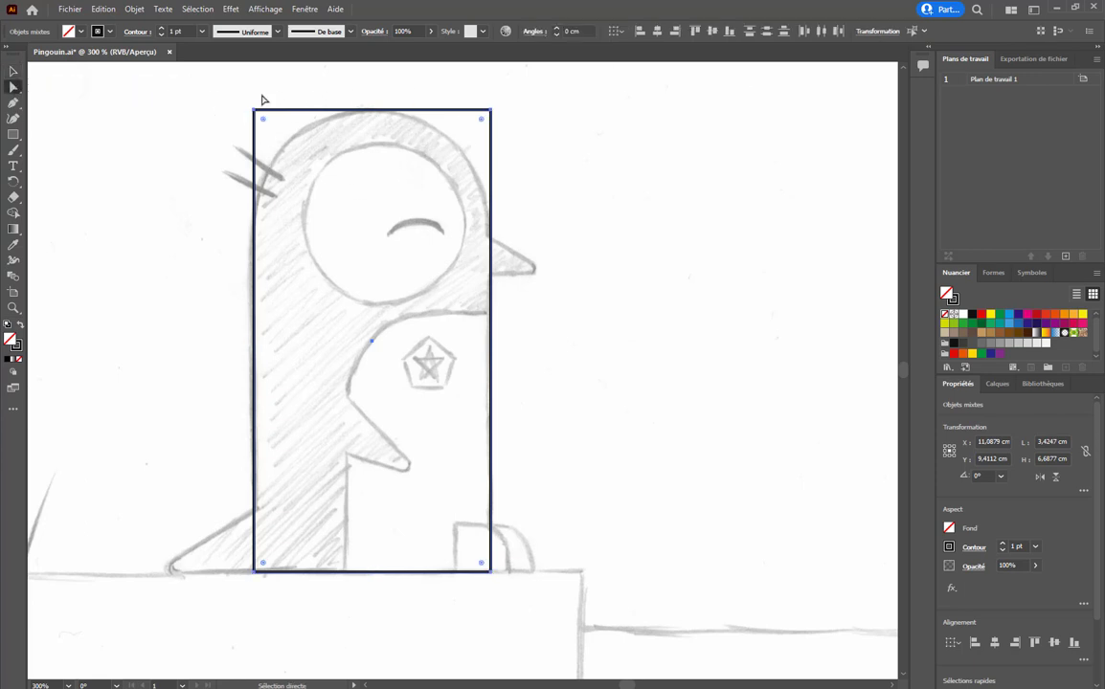
drag(222, 92, 543, 159)
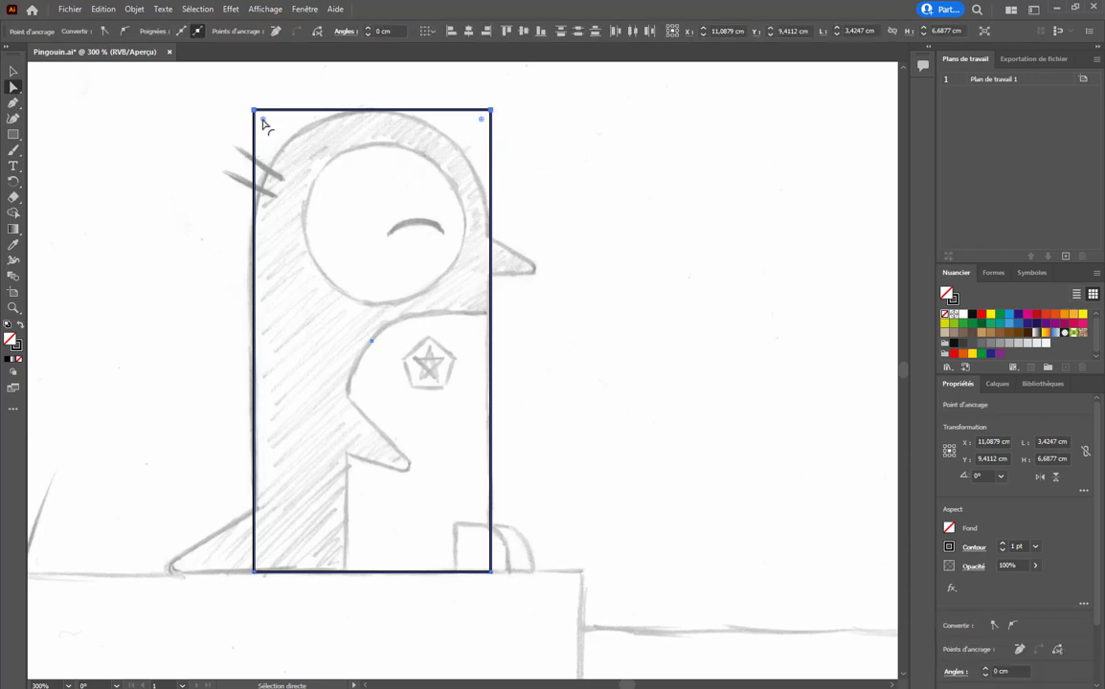
drag(263, 119, 390, 287)
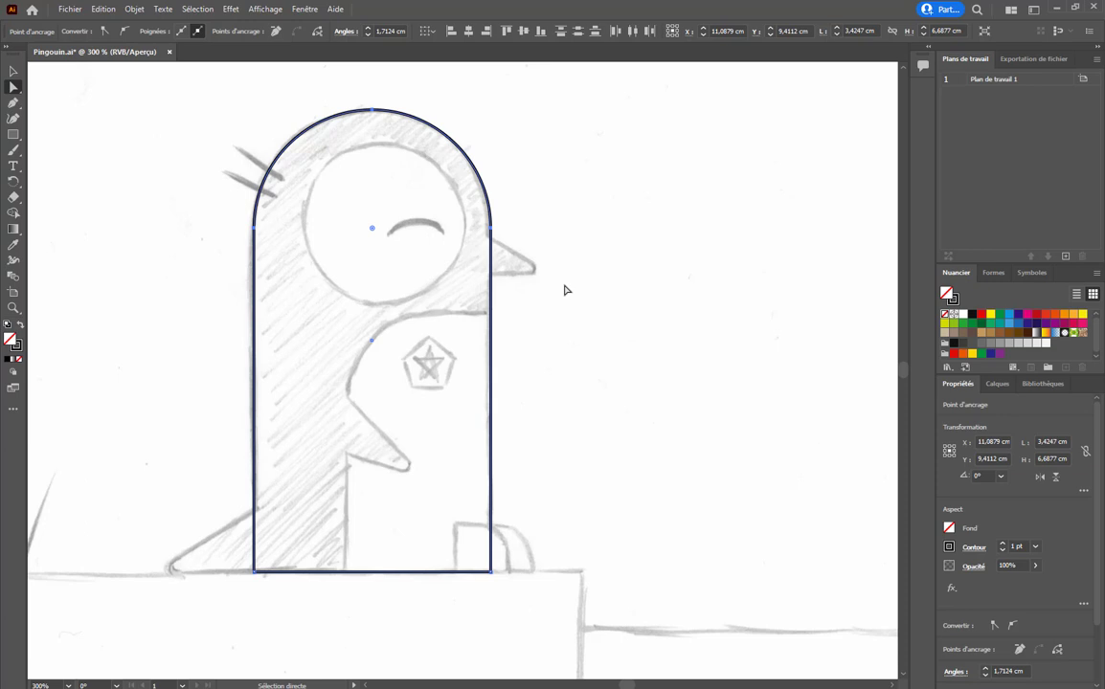
click(623, 258)
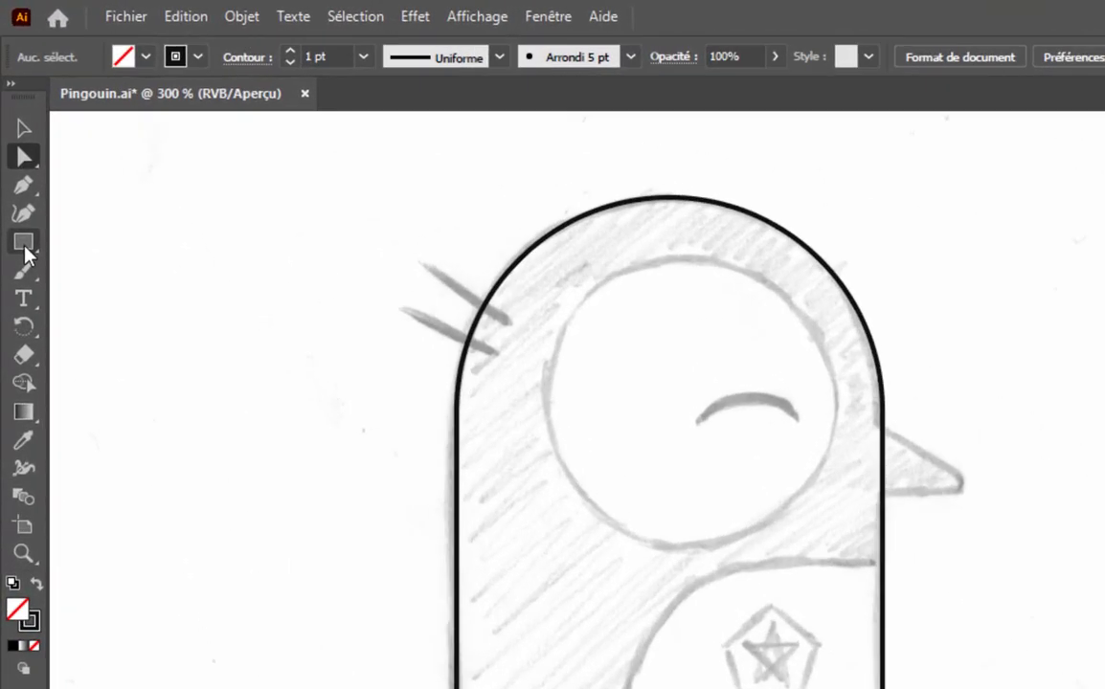
Switch to the Ellipse tool, undo a stray small circle, and draw a circle over the face
drag(24, 246, 127, 278)
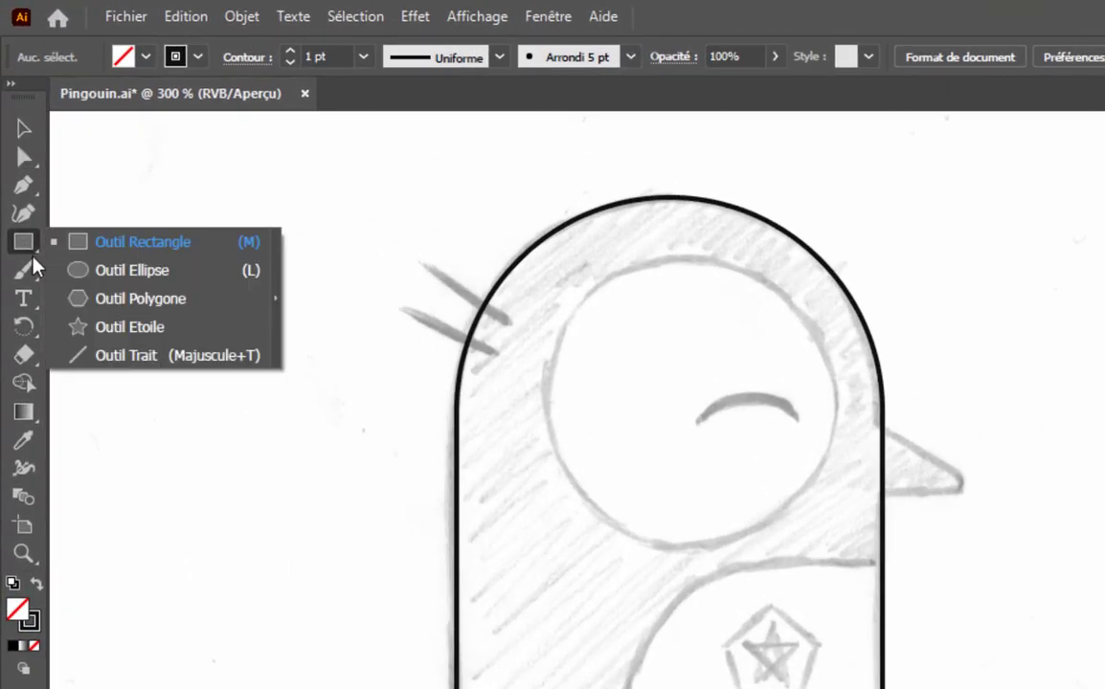
click(128, 280)
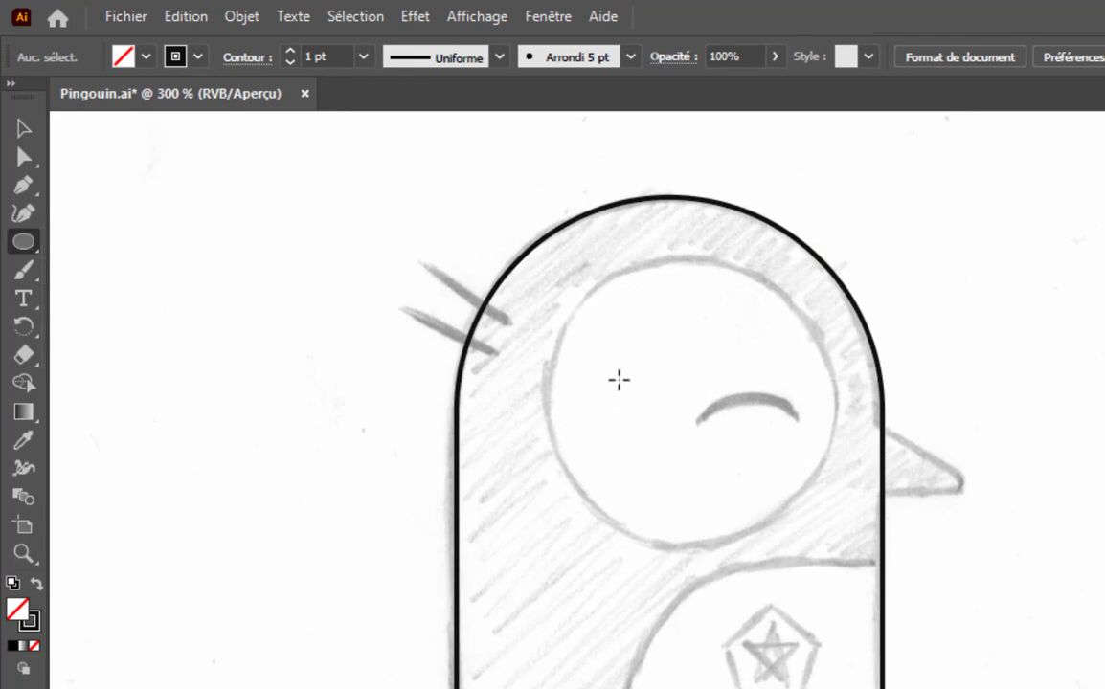
key(m)
key(l)
mouse_move(564, 290)
mouse_down()
mouse_move(605, 450)
mouse_move(762, 646)
mouse_move(807, 548)
mouse_move(758, 631)
mouse_move(757, 540)
mouse_move(754, 555)
mouse_move(707, 475)
mouse_move(739, 595)
mouse_move(705, 619)
mouse_move(659, 562)
mouse_move(566, 357)
mouse_up()
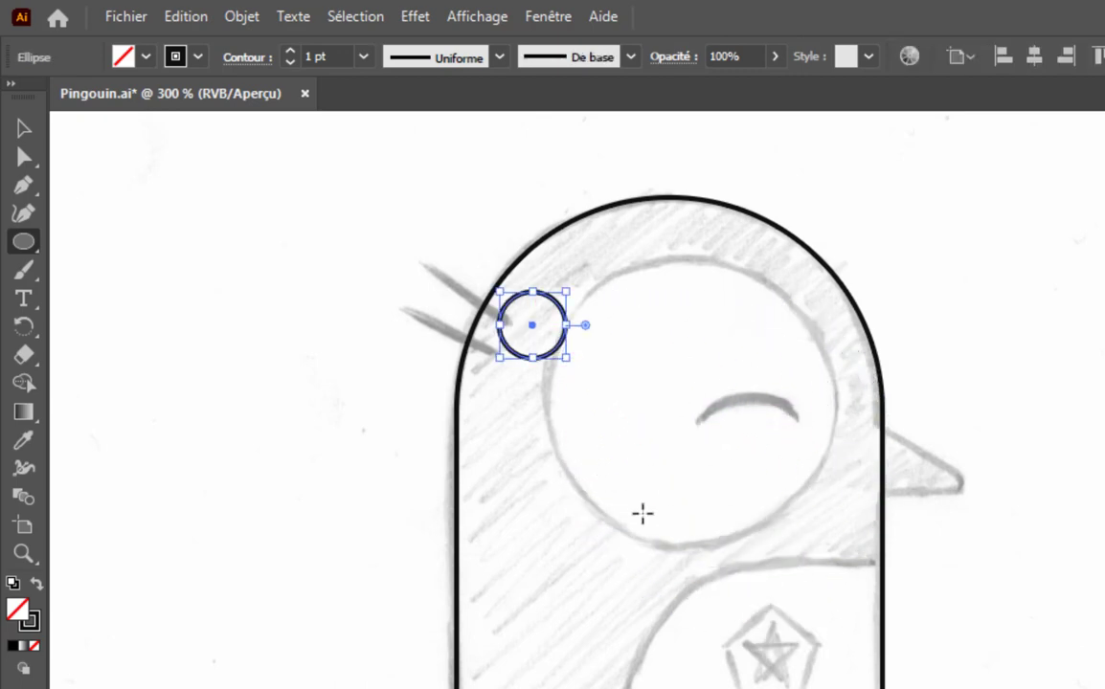
key(ctrl+z)
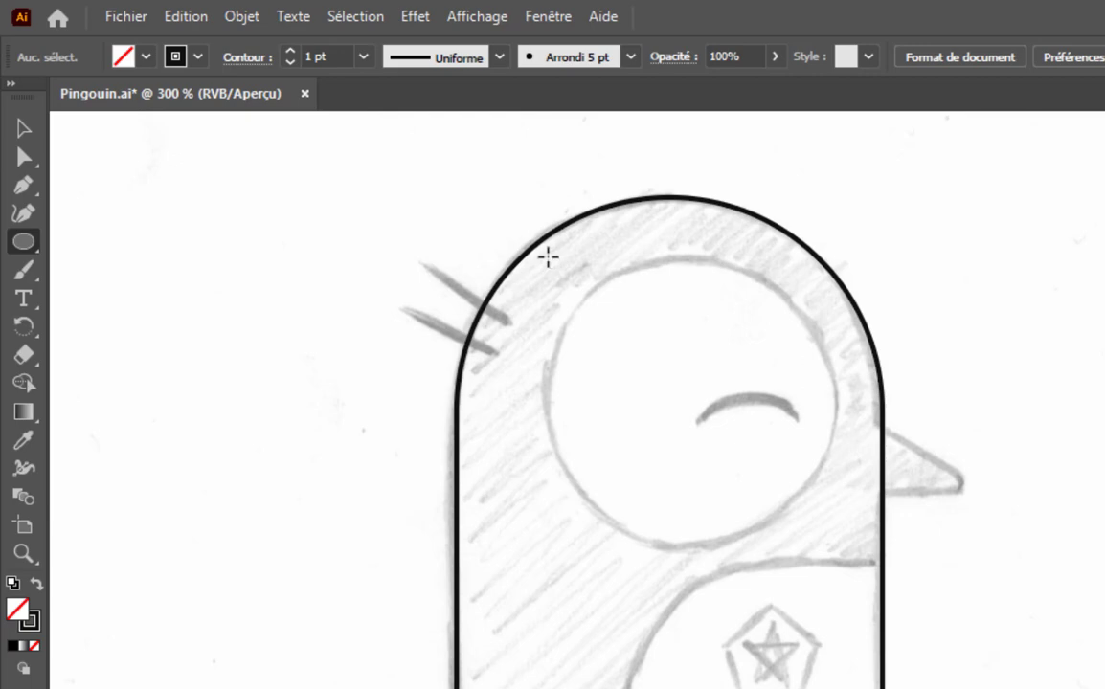
drag(548, 256, 763, 546)
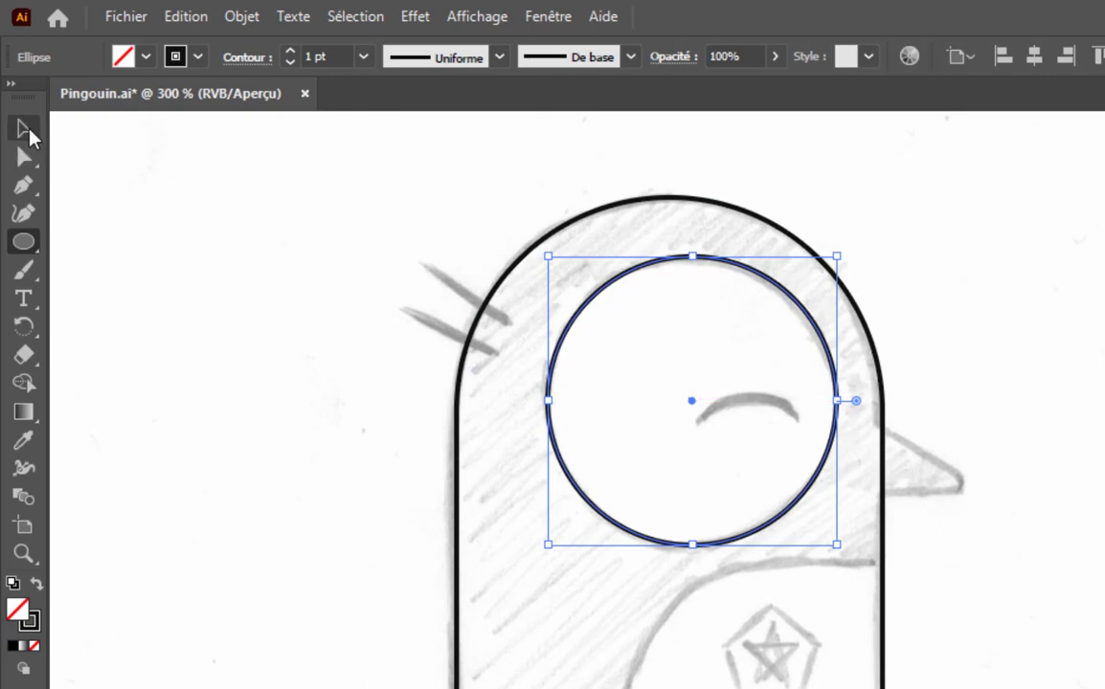
Move the face circle onto the sketch, resize it to about 2,32 cm, and deselect it
click(24, 128)
drag(617, 288, 632, 361)
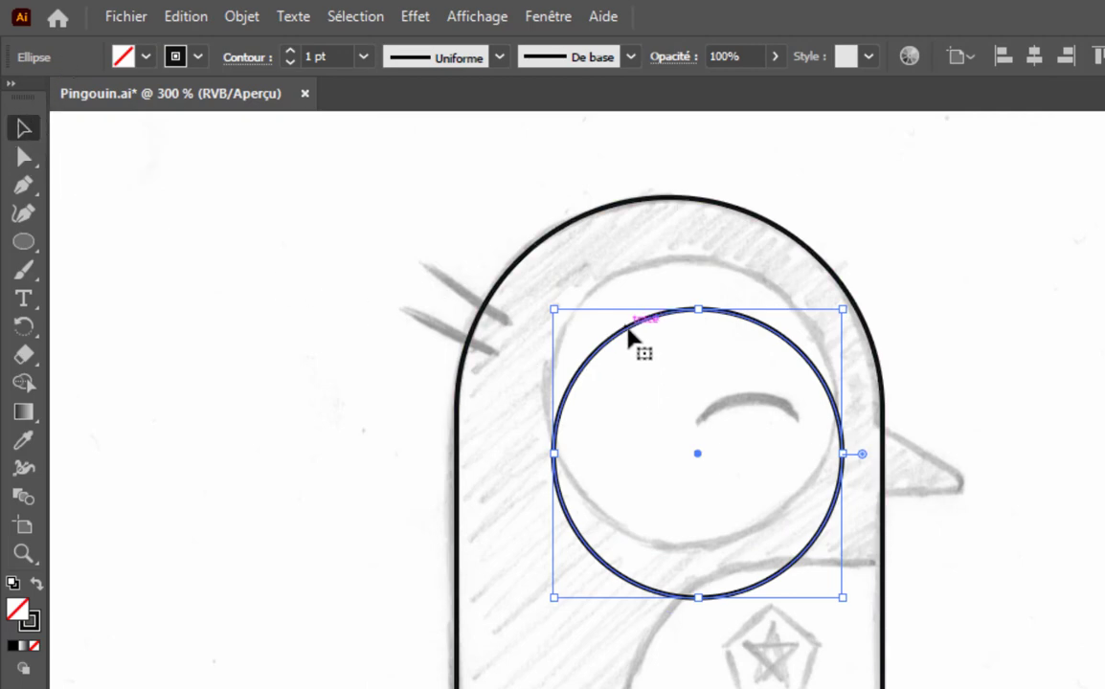
drag(628, 329, 617, 283)
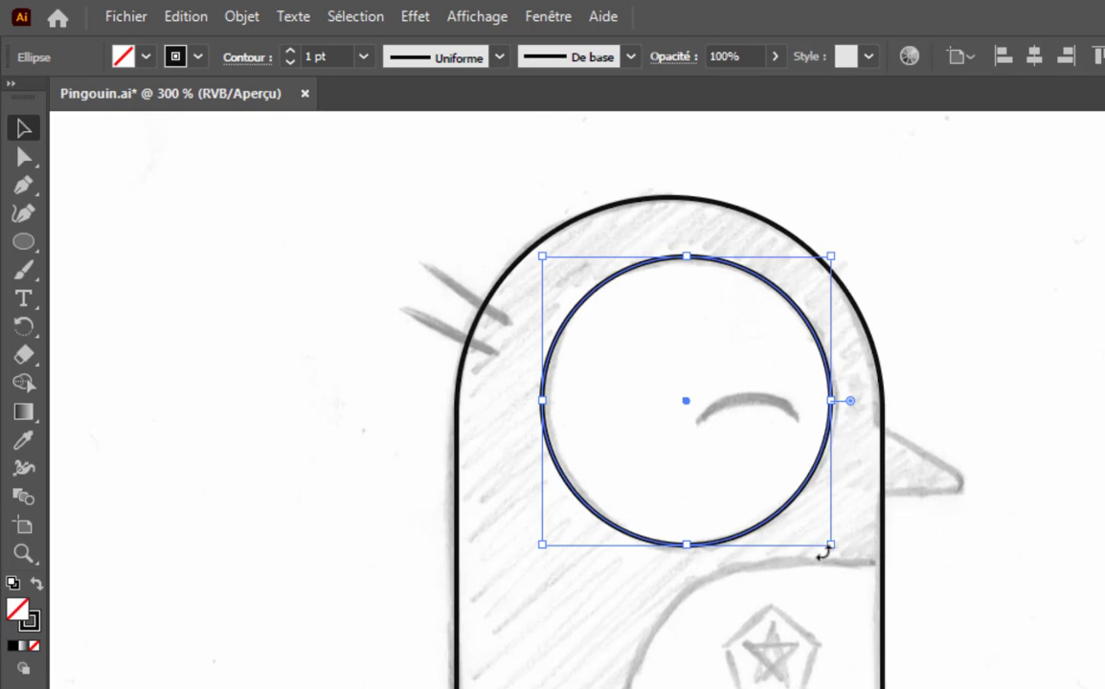
mouse_move(830, 545)
mouse_down()
mouse_move(823, 566)
mouse_move(842, 609)
mouse_up()
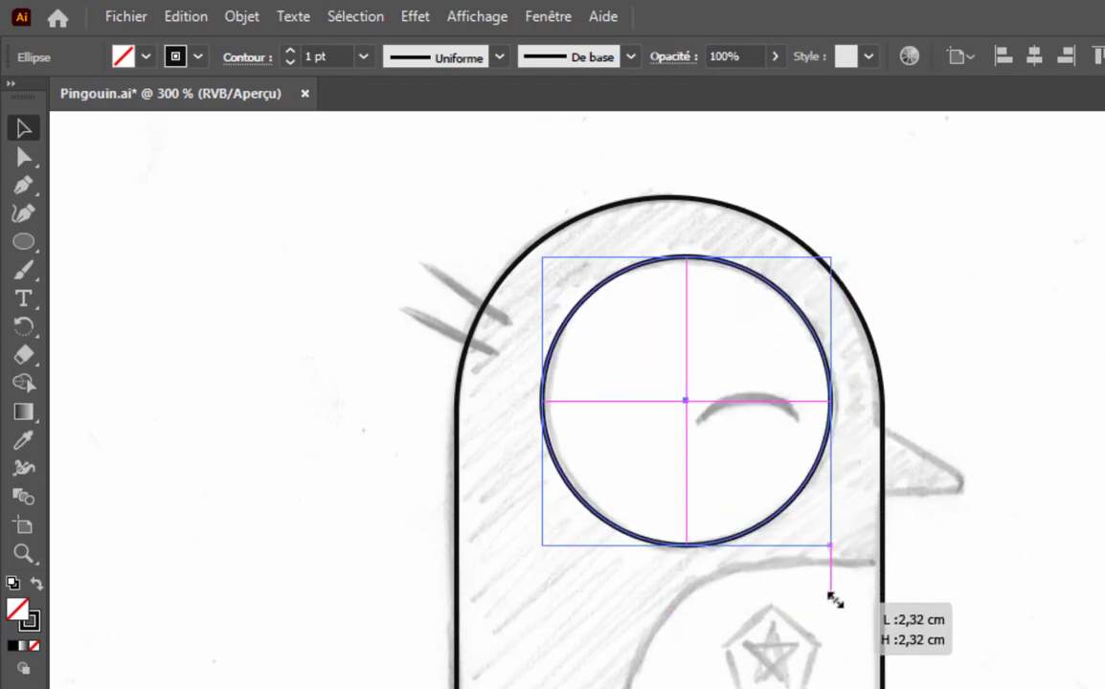
drag(842, 610, 834, 600)
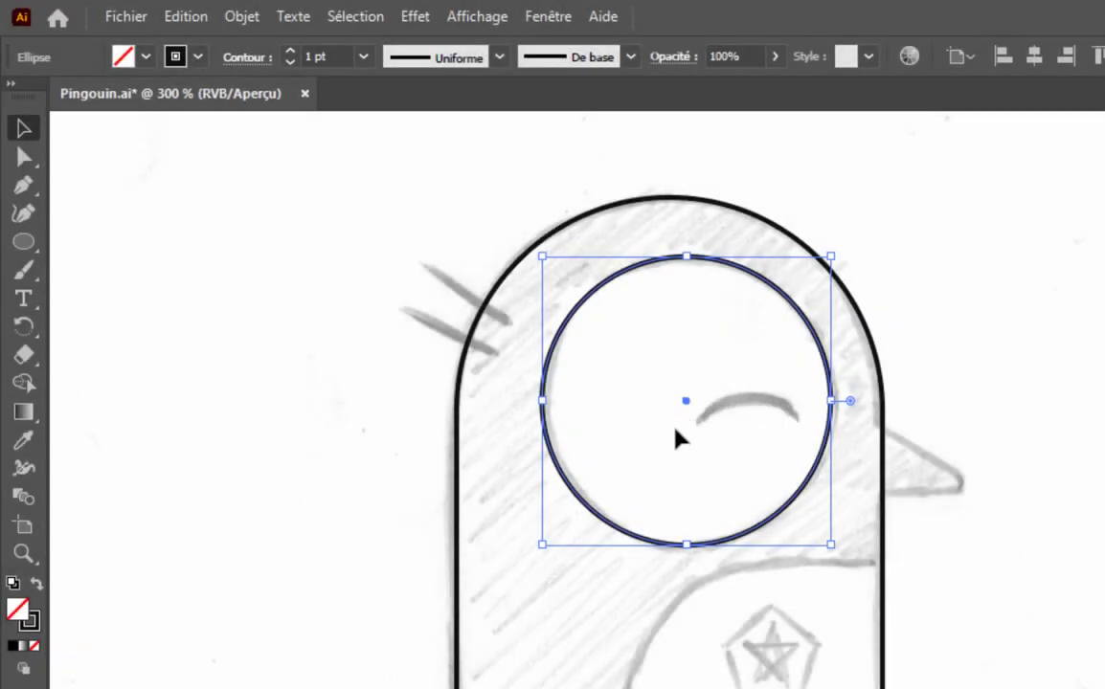
click(253, 360)
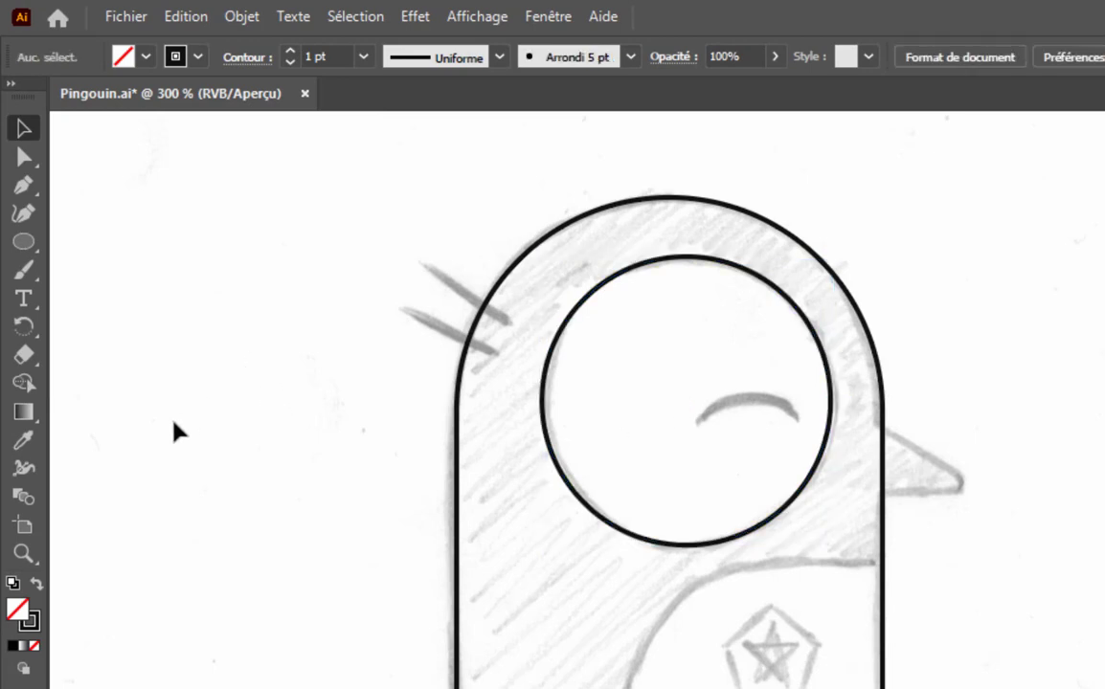
Switch the toolbar to the Advanced (Avancé) tool set
click(23, 243)
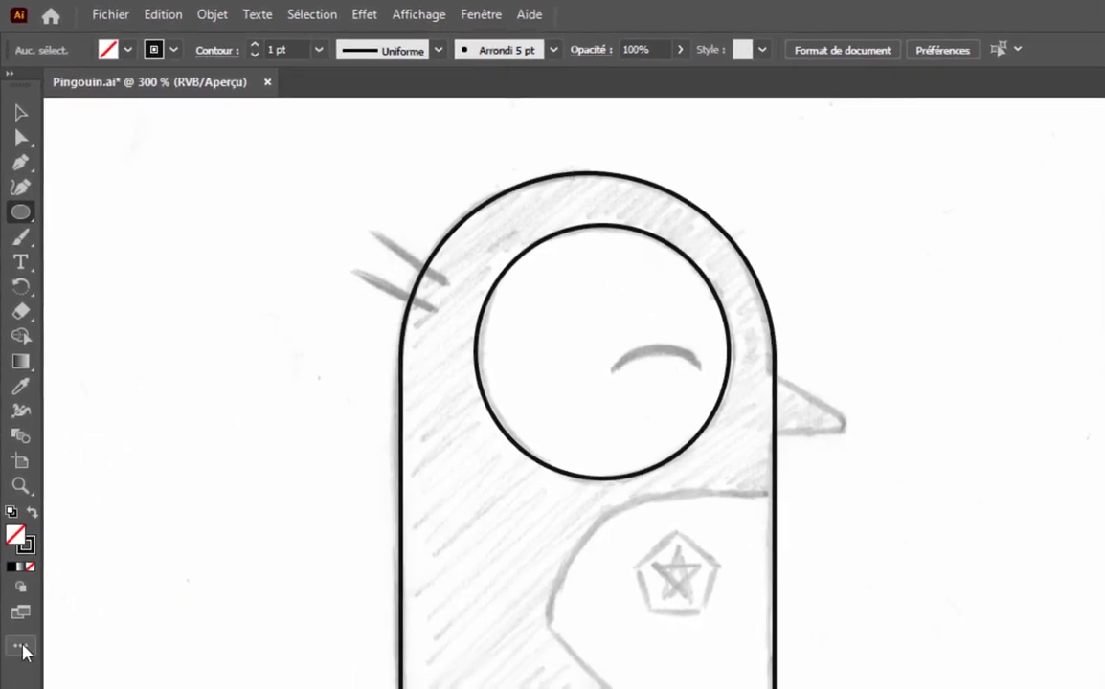
click(21, 646)
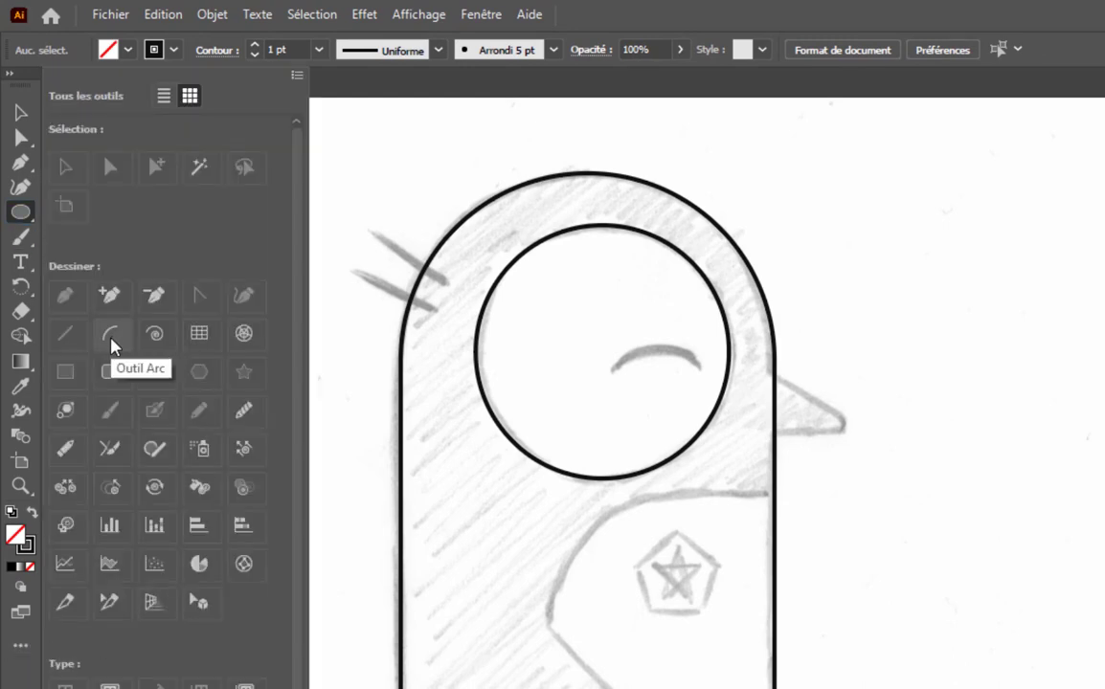
click(386, 86)
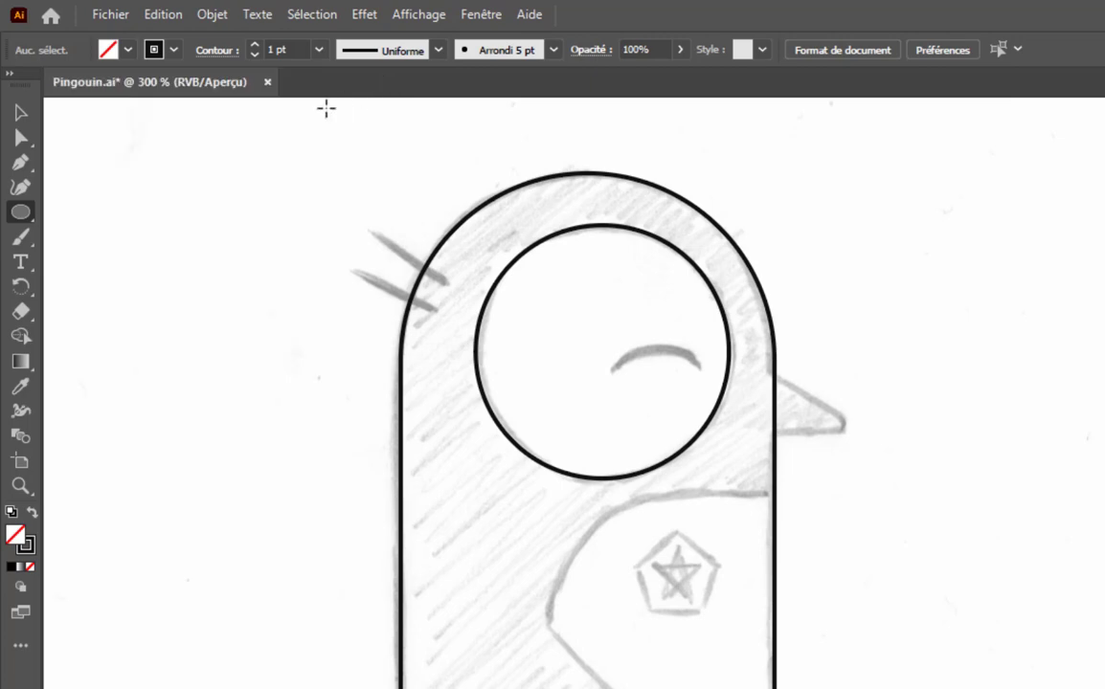
click(20, 646)
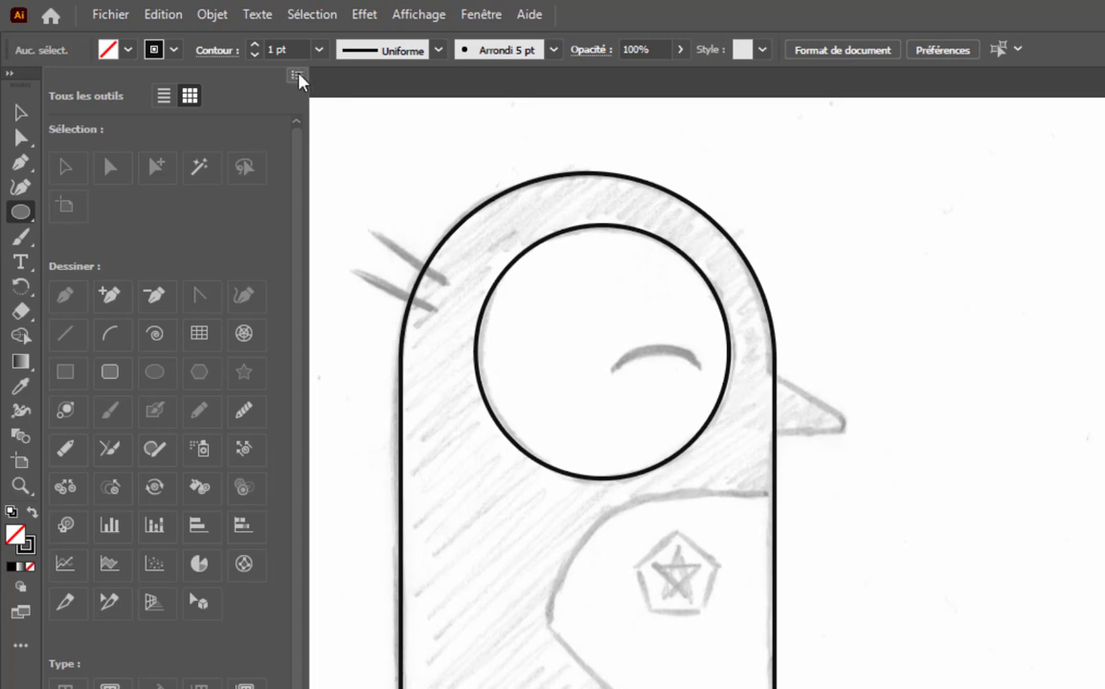
click(296, 83)
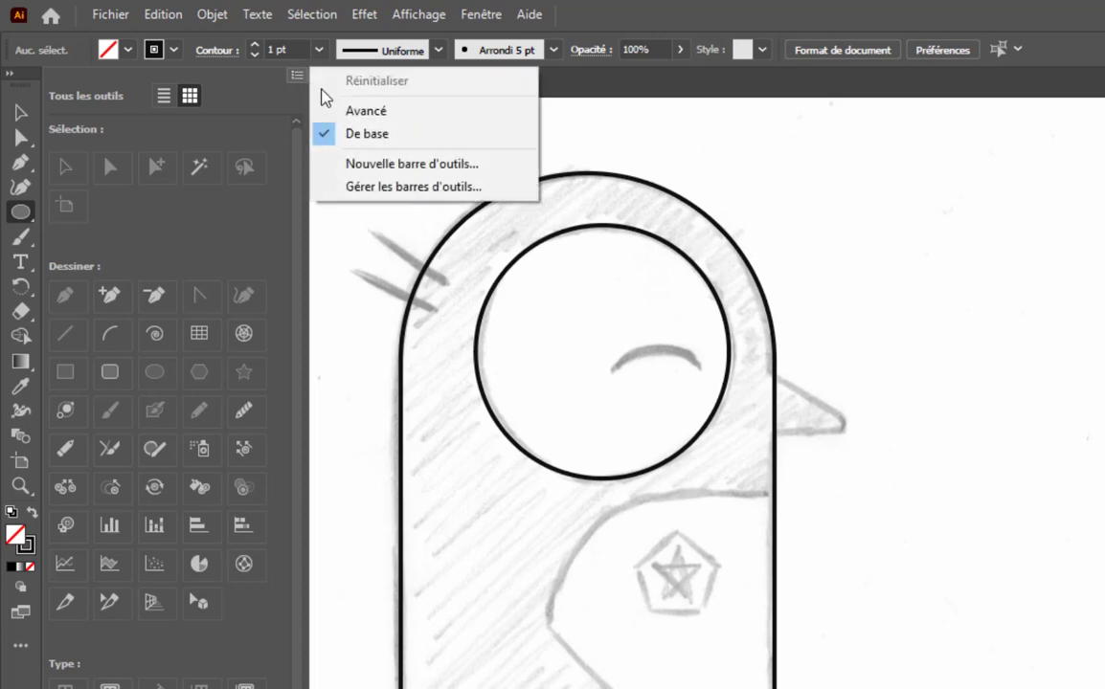
click(330, 108)
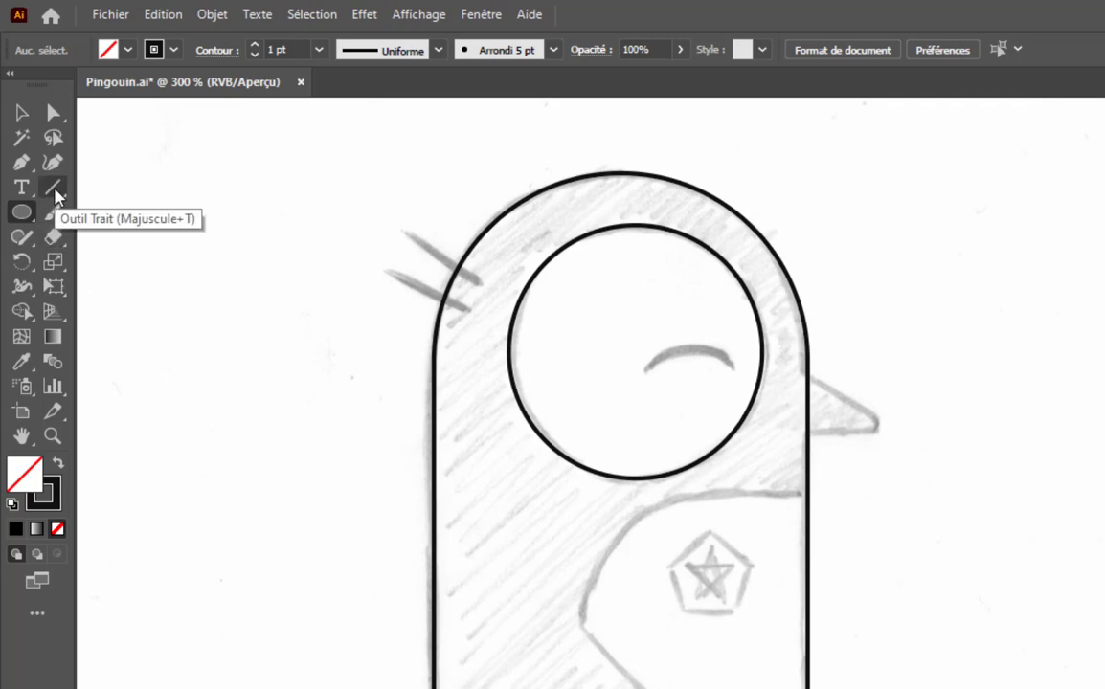
Pick the Arc tool from the Line Segment group and reopen the toolbar layout options
click(56, 195)
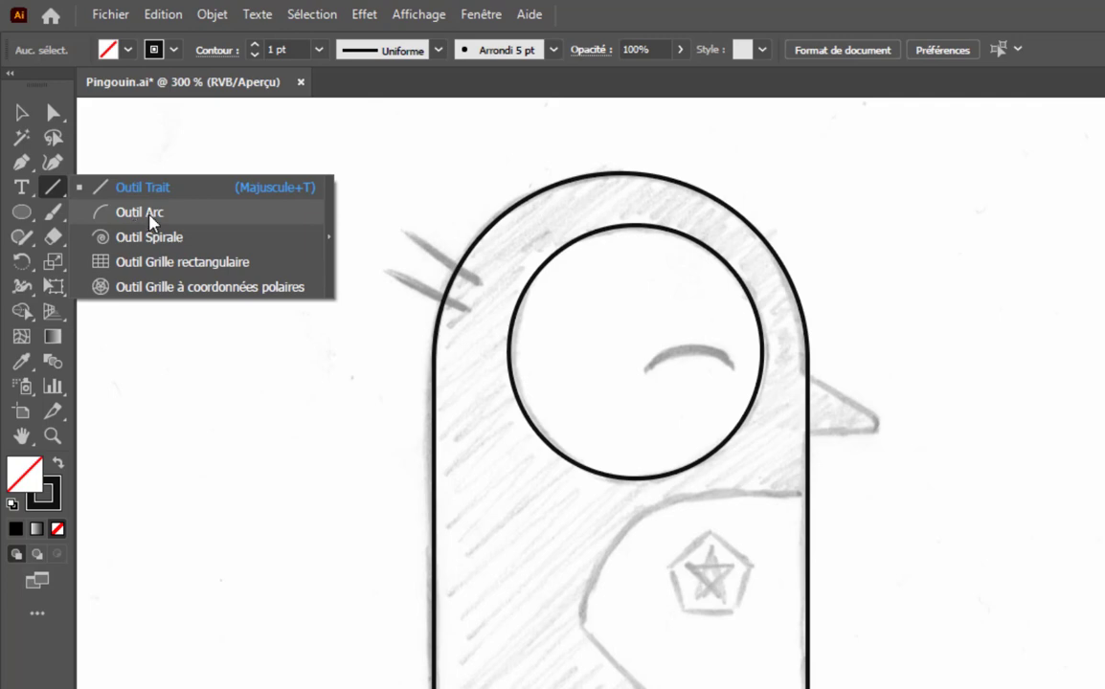
click(150, 214)
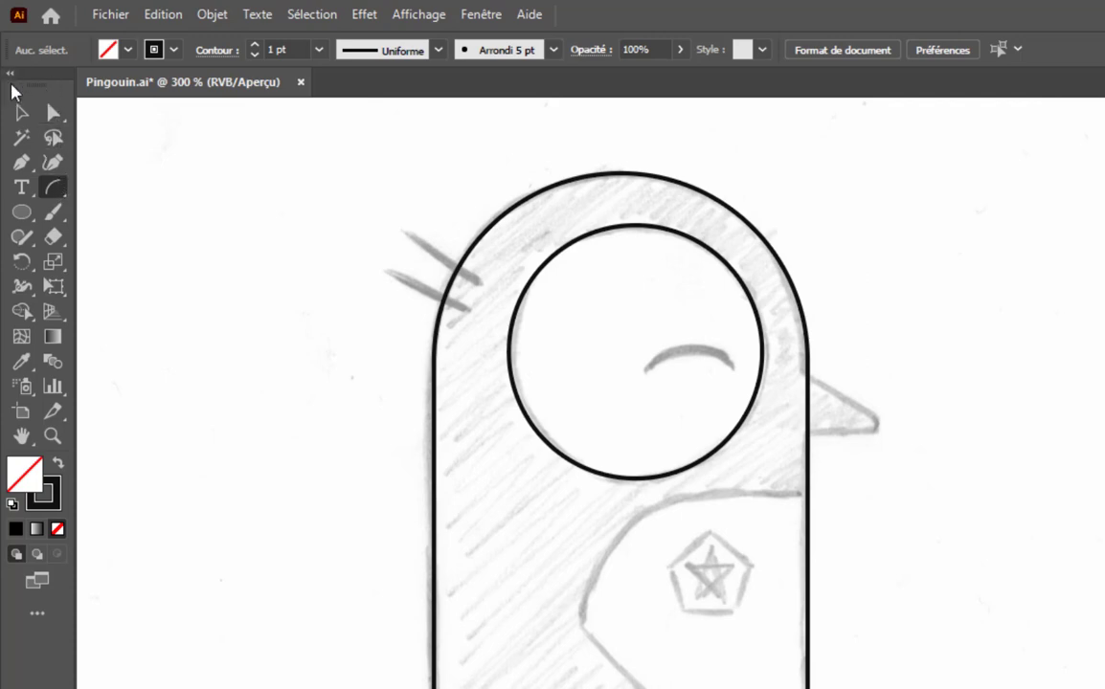
click(38, 614)
click(37, 613)
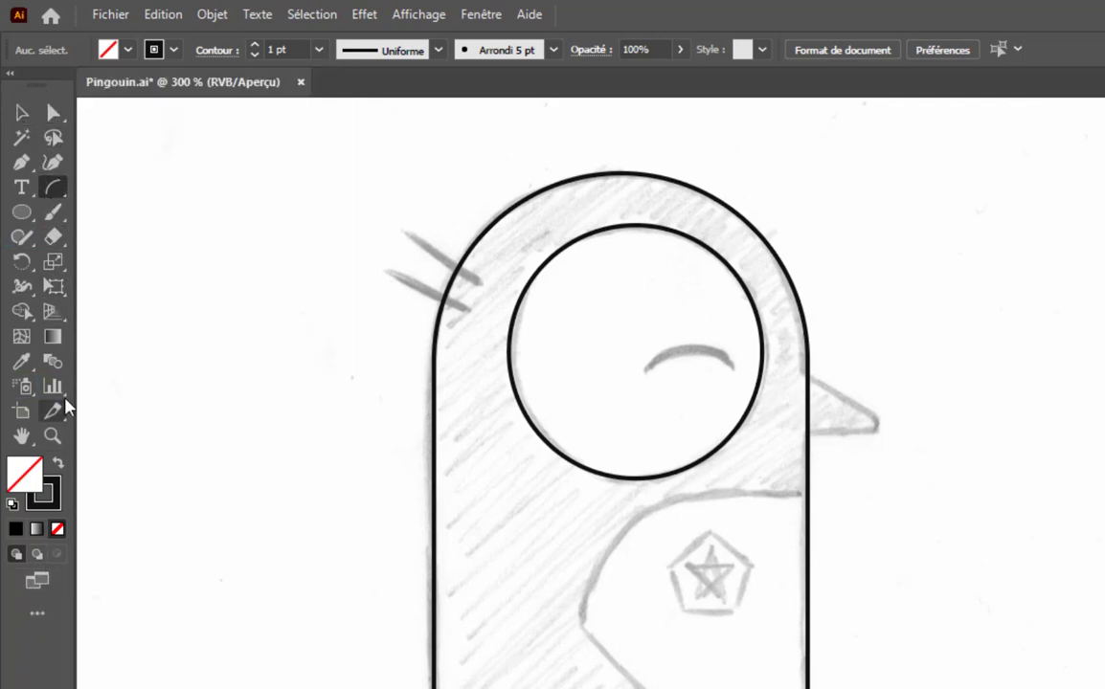
click(37, 614)
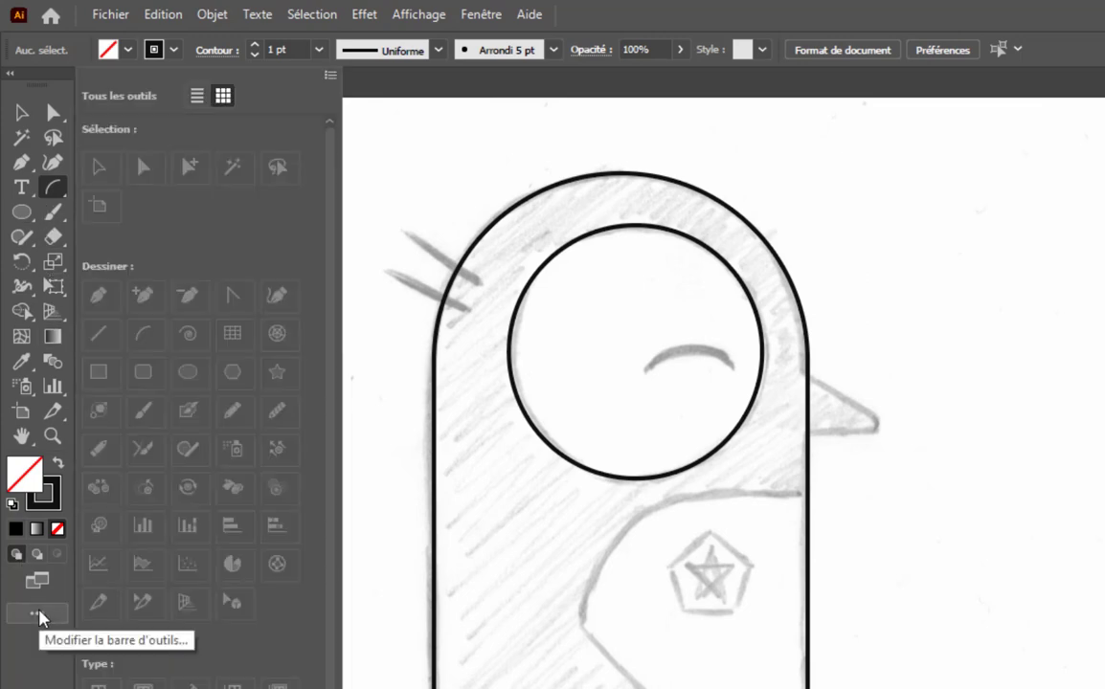
click(330, 74)
Draw an arc from the eyebrow's left end up toward the top of the eye
click(37, 613)
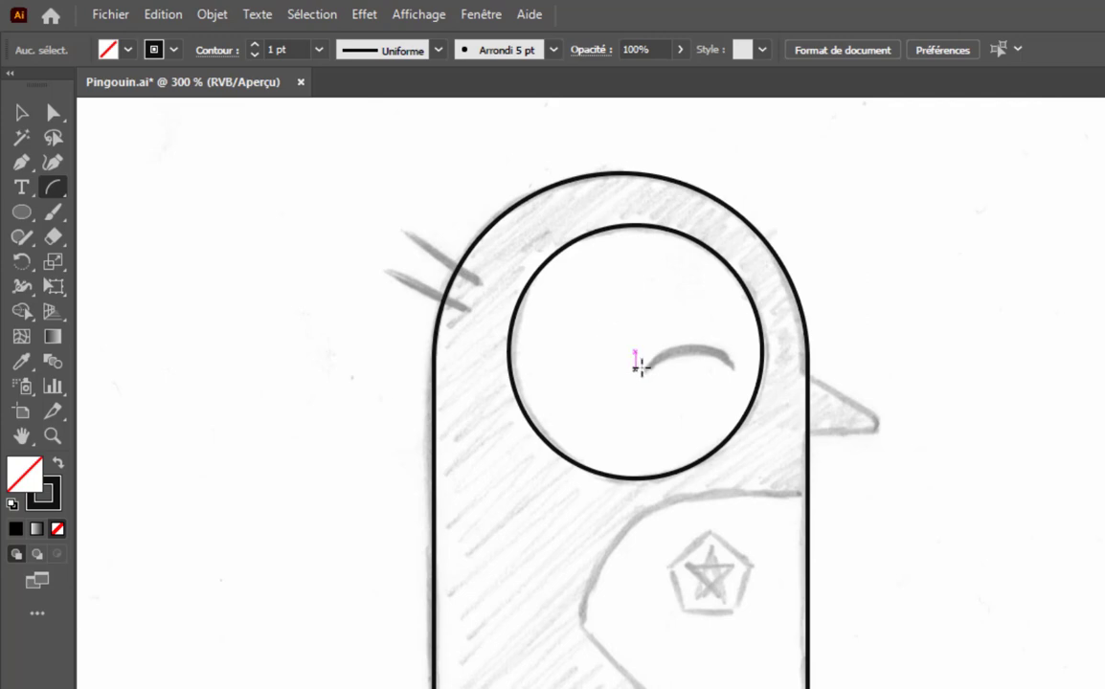
click(646, 365)
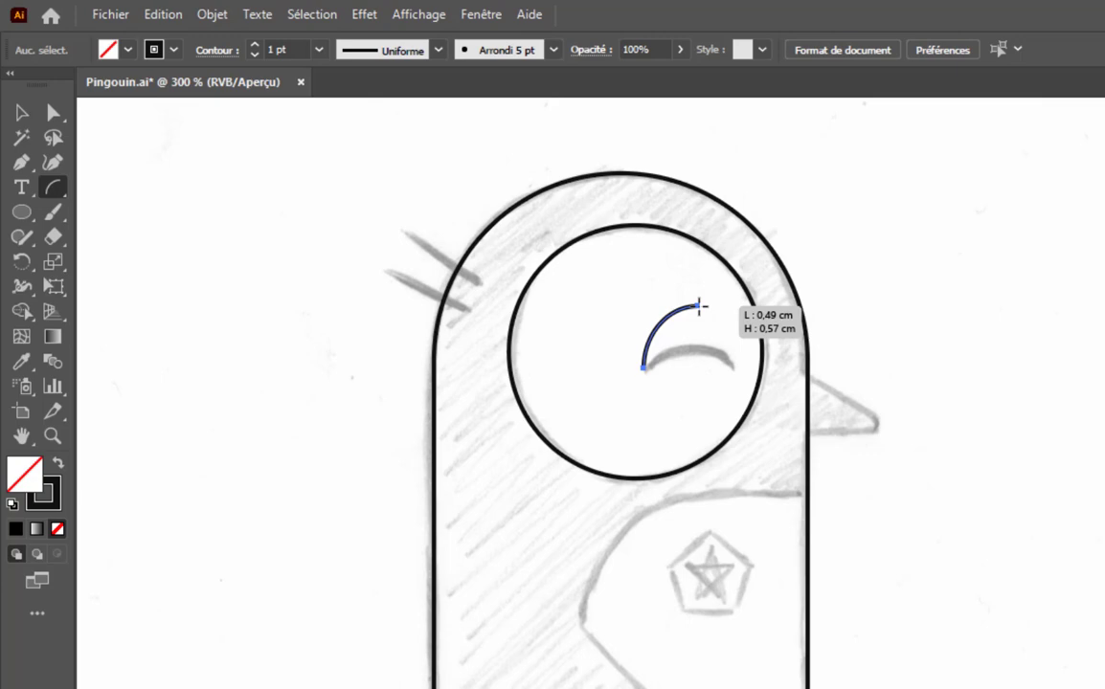
click(699, 306)
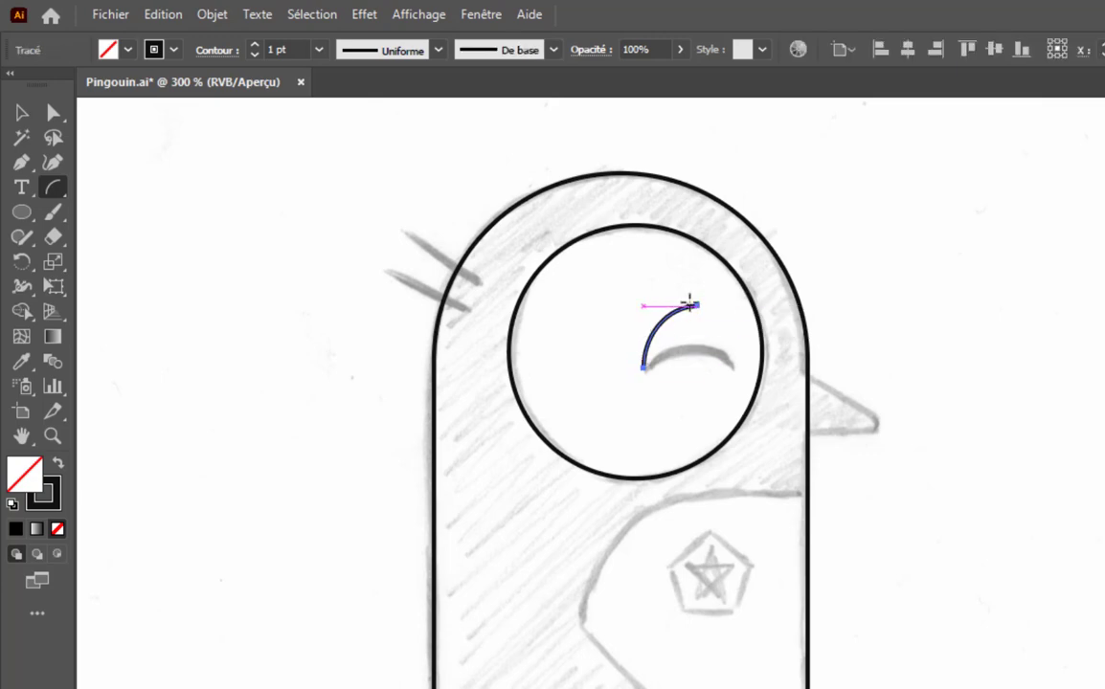
scroll(637, 321, up, 1)
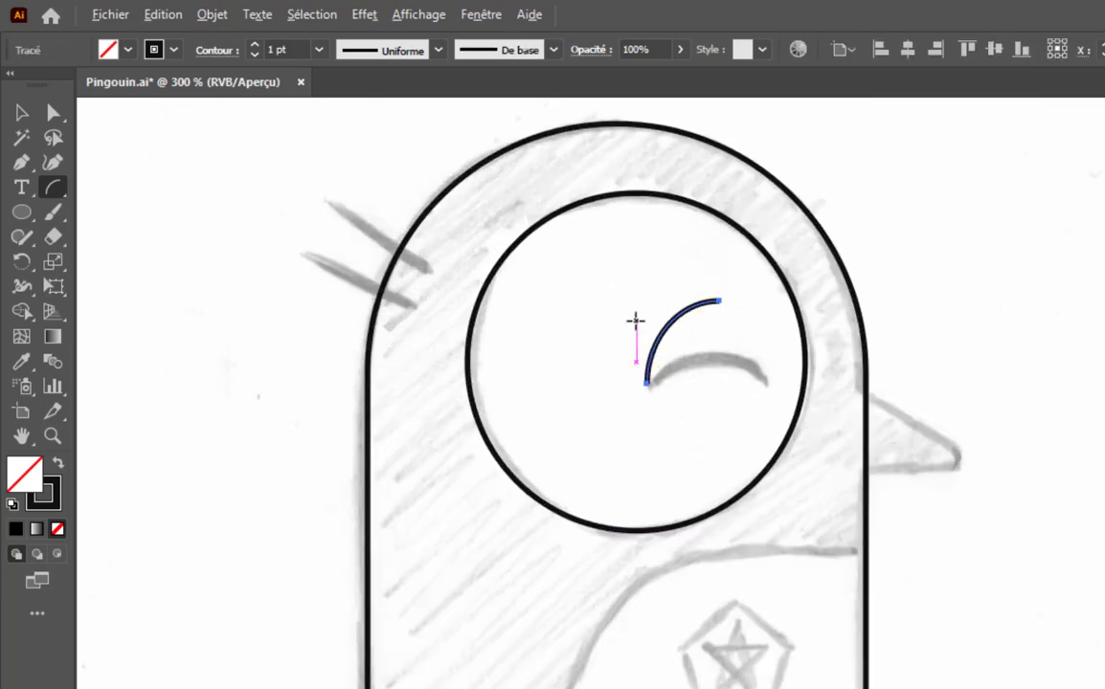
scroll(637, 320, up, 1)
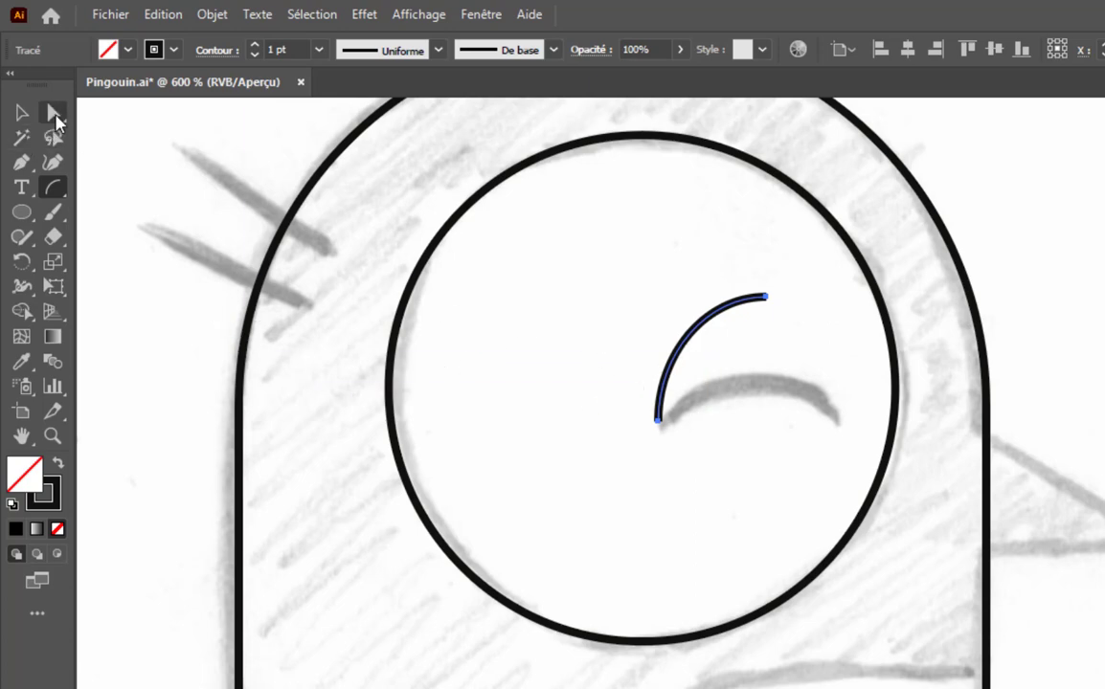
Move the arc's end anchor to the eyebrow's right tip and reshape the curve to match the sketch
click(55, 114)
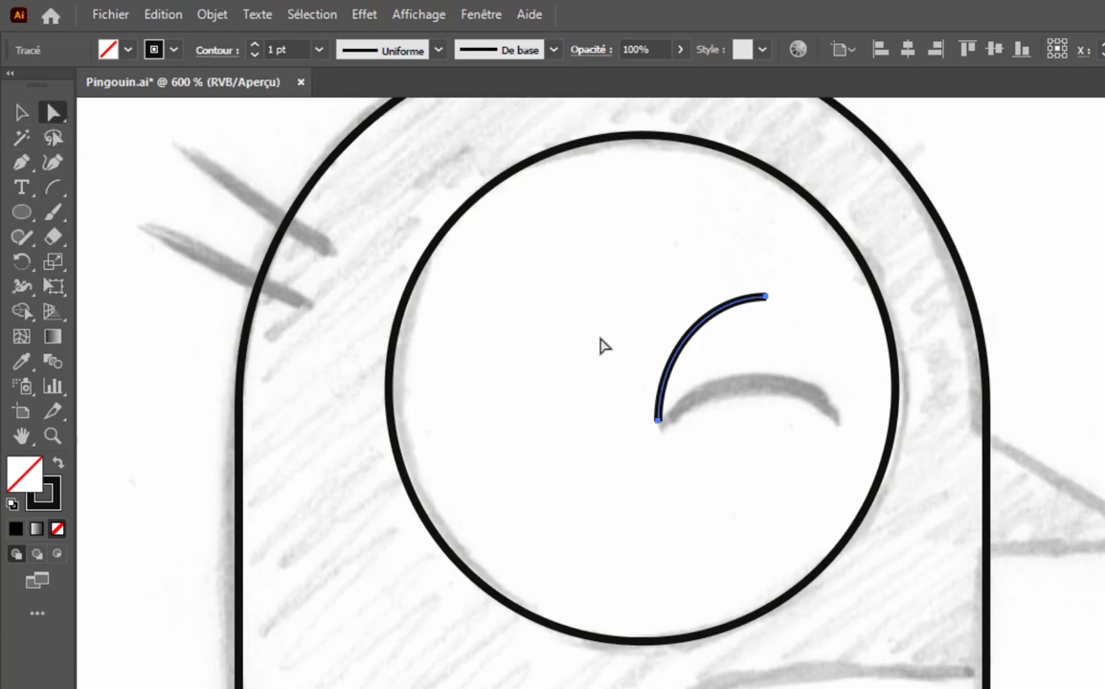
click(772, 300)
drag(766, 299, 832, 415)
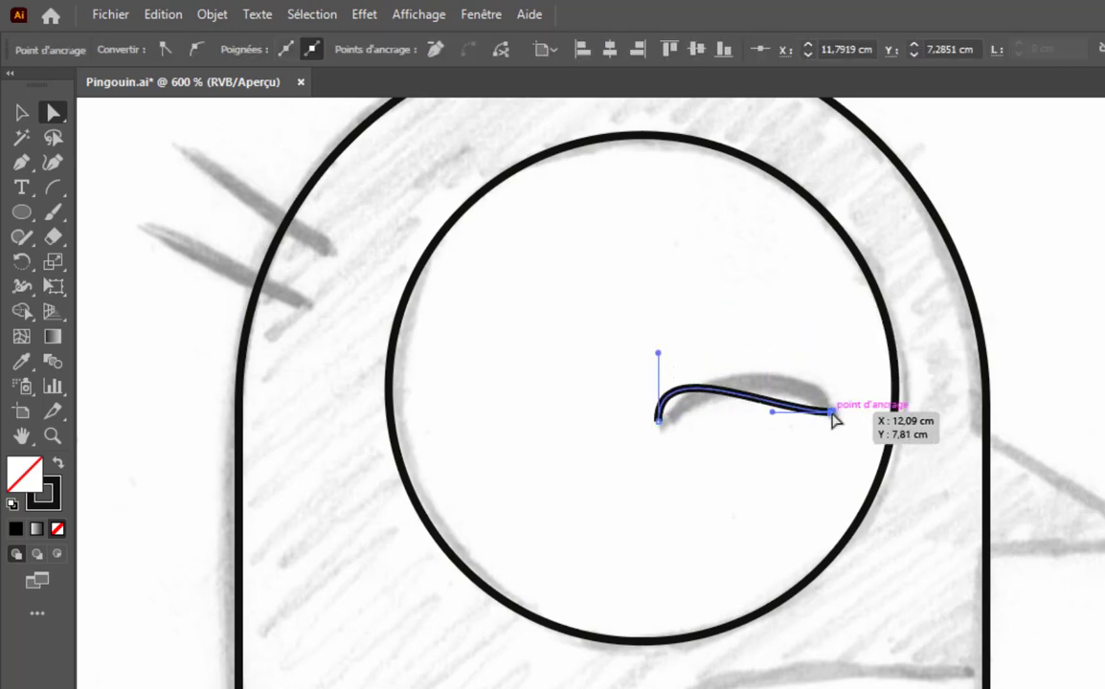
mouse_move(772, 412)
mouse_down()
mouse_move(784, 389)
mouse_move(837, 369)
mouse_up()
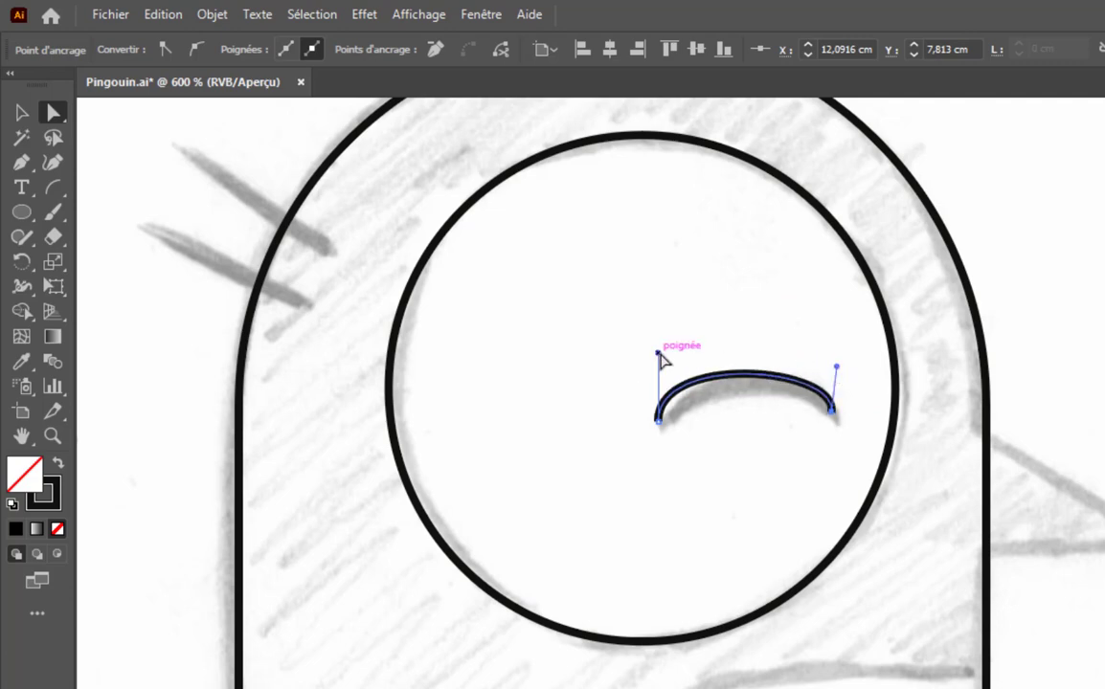
mouse_move(658, 354)
mouse_down()
mouse_move(726, 359)
mouse_move(713, 366)
mouse_up()
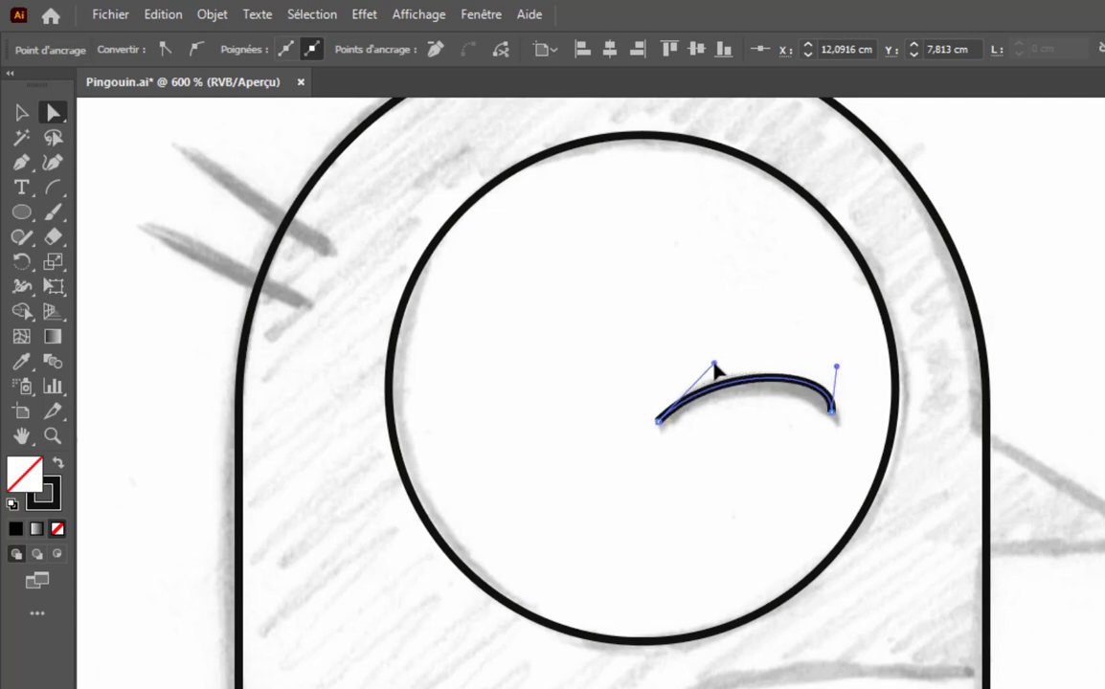
drag(836, 367, 817, 372)
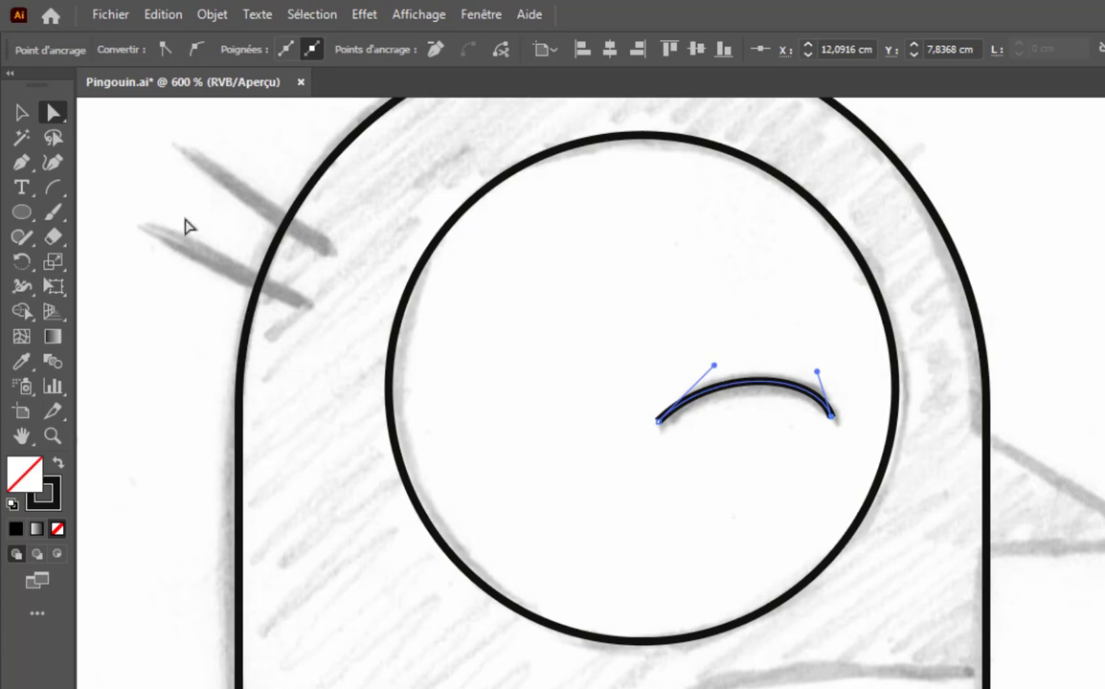
click(22, 112)
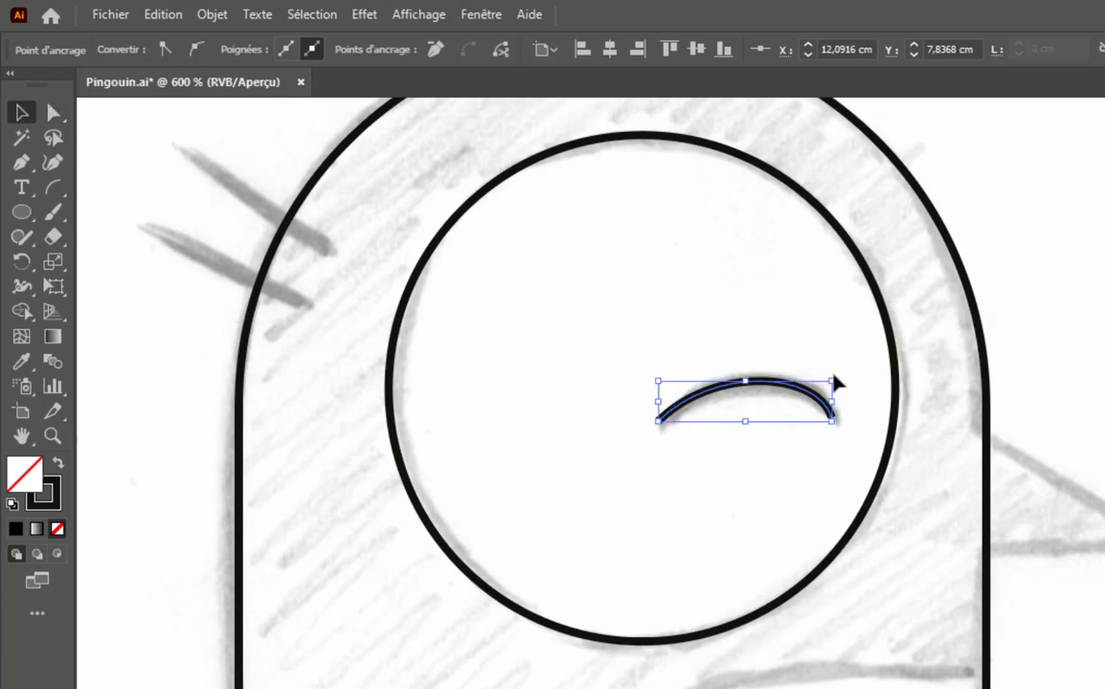
Rotate the eyebrow arc near horizontal and give it a 4 pt stroke with rounded caps
drag(845, 379, 849, 378)
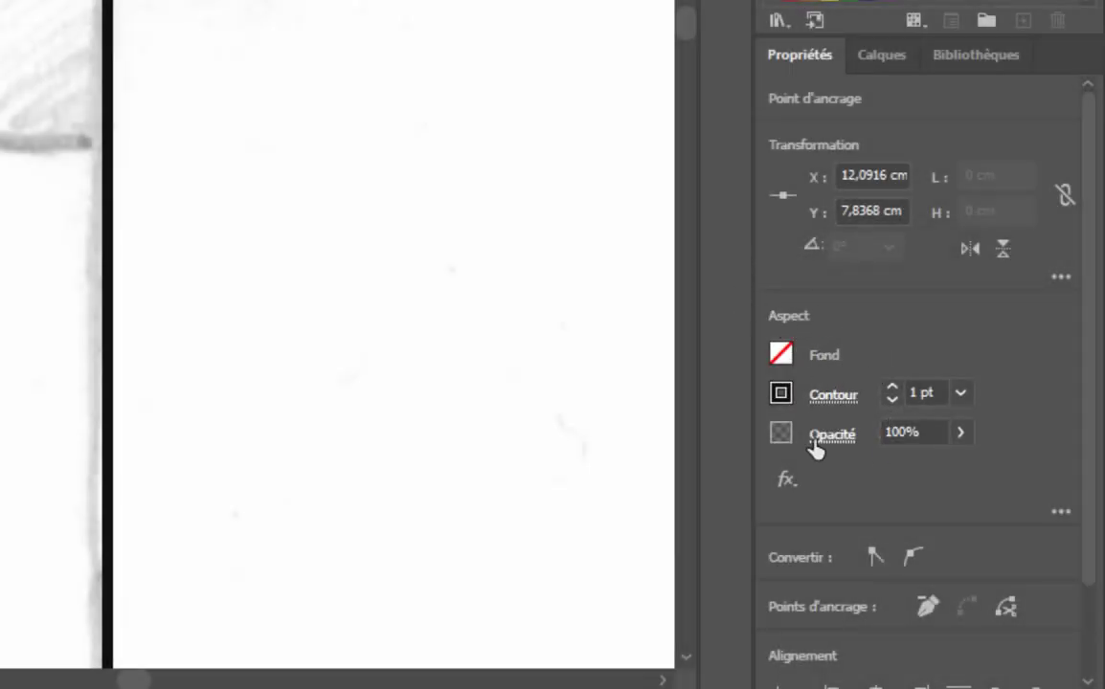
click(832, 397)
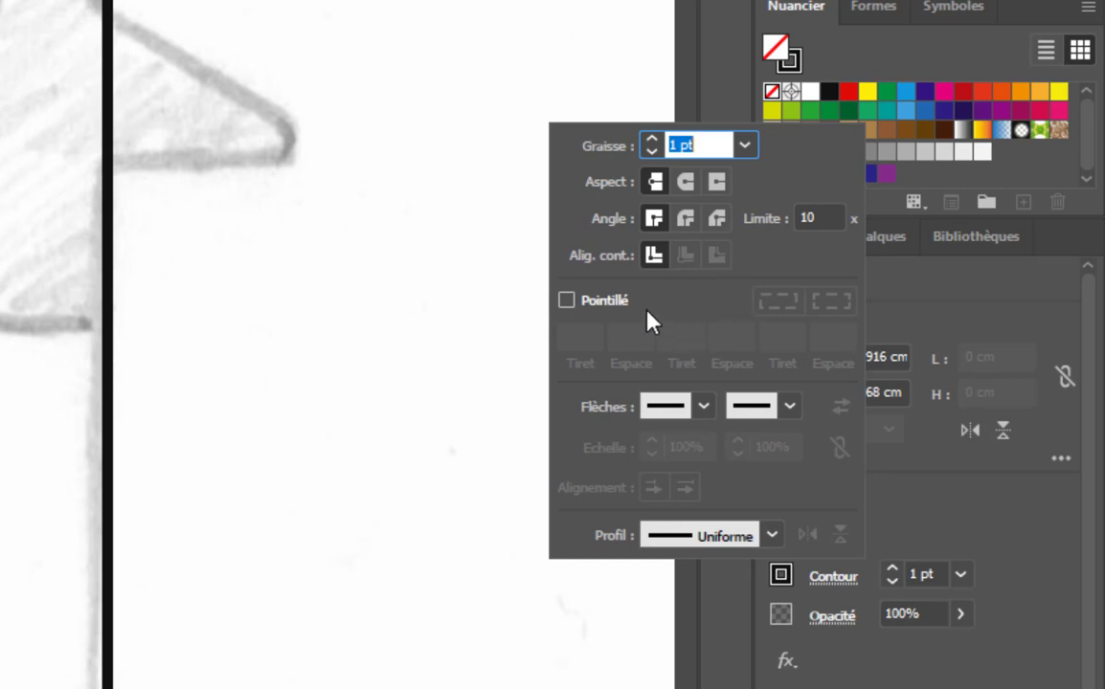
click(654, 139)
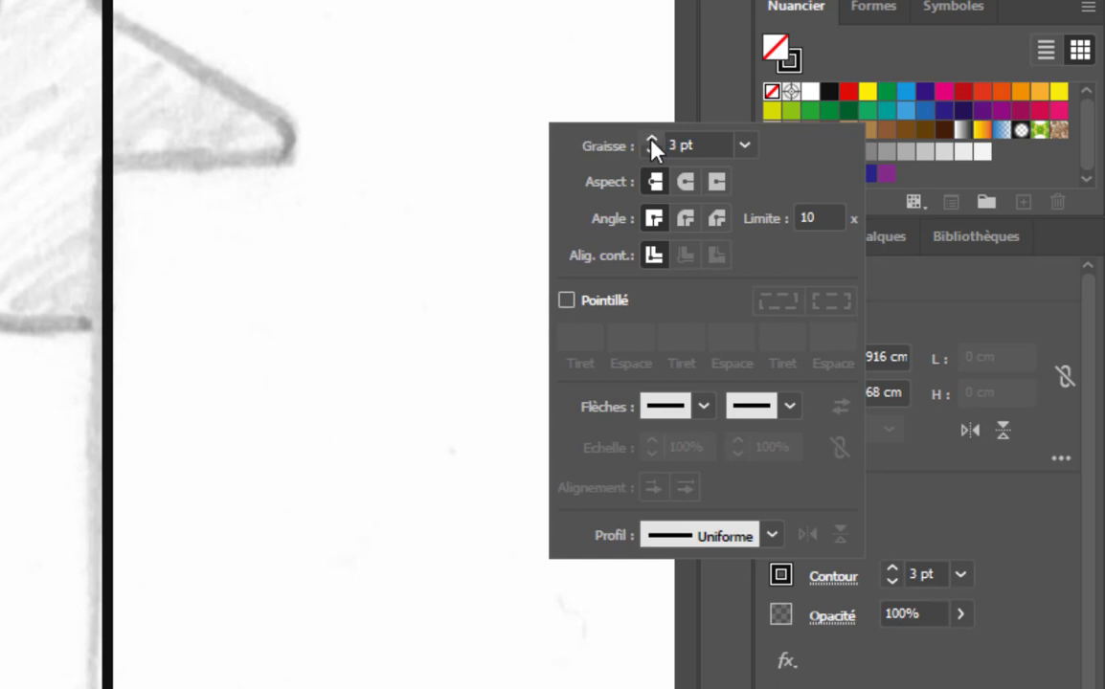
click(652, 139)
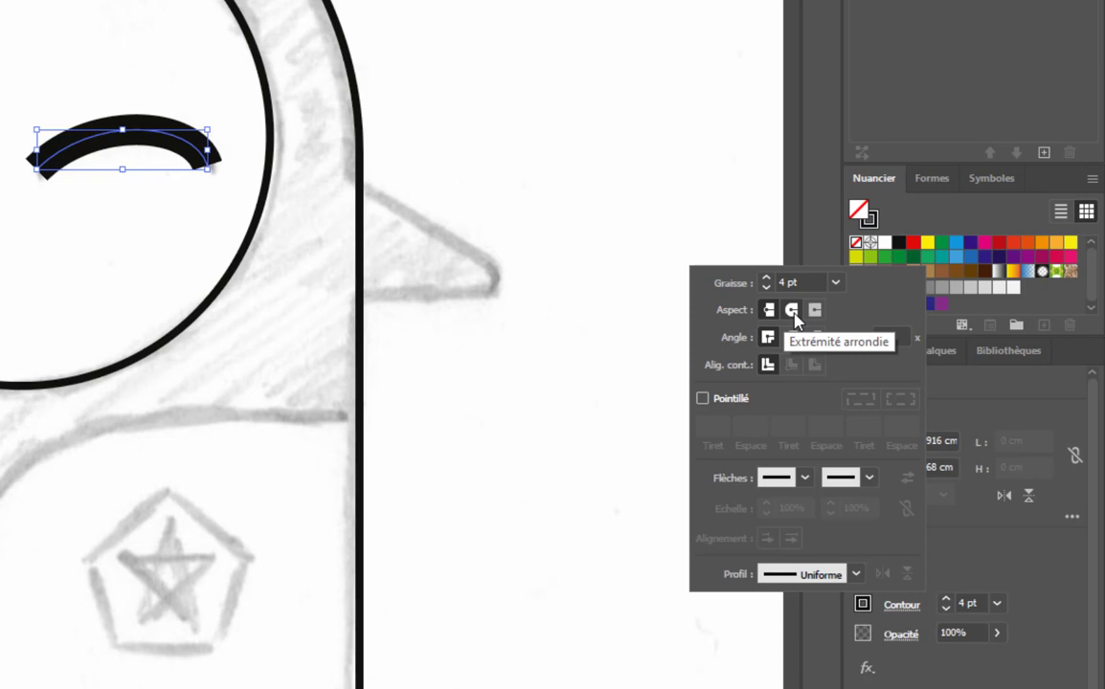
click(791, 311)
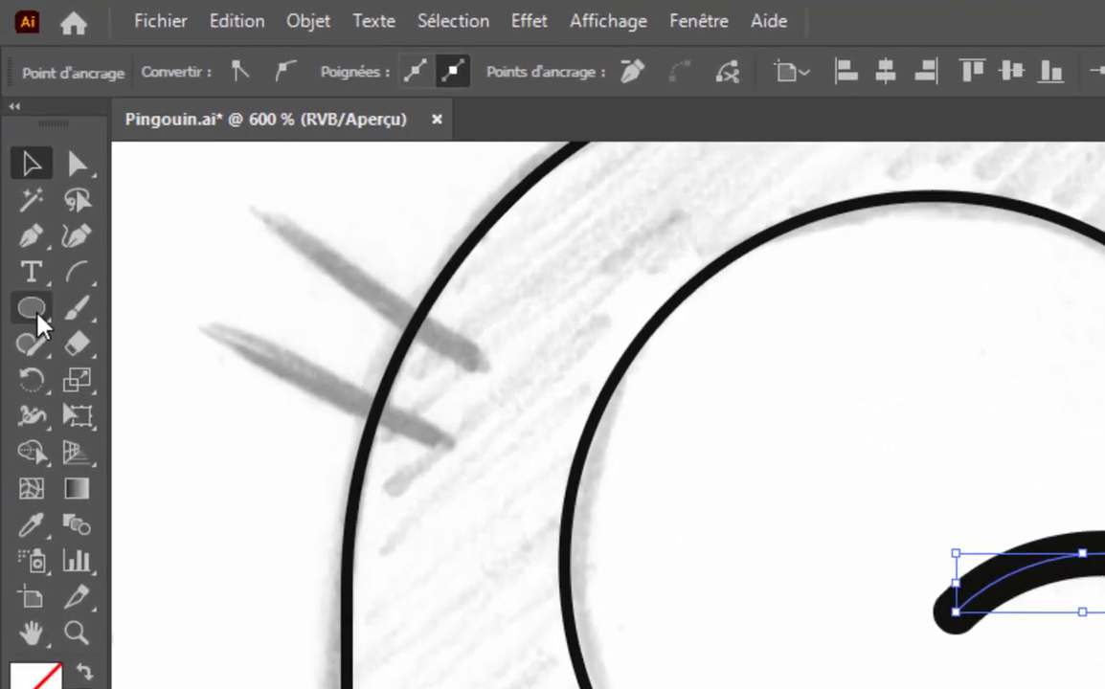
With the Polygon tool, undo a stray hexagon and open Polygon settings at the sketched beak
click(18, 141)
click(38, 318)
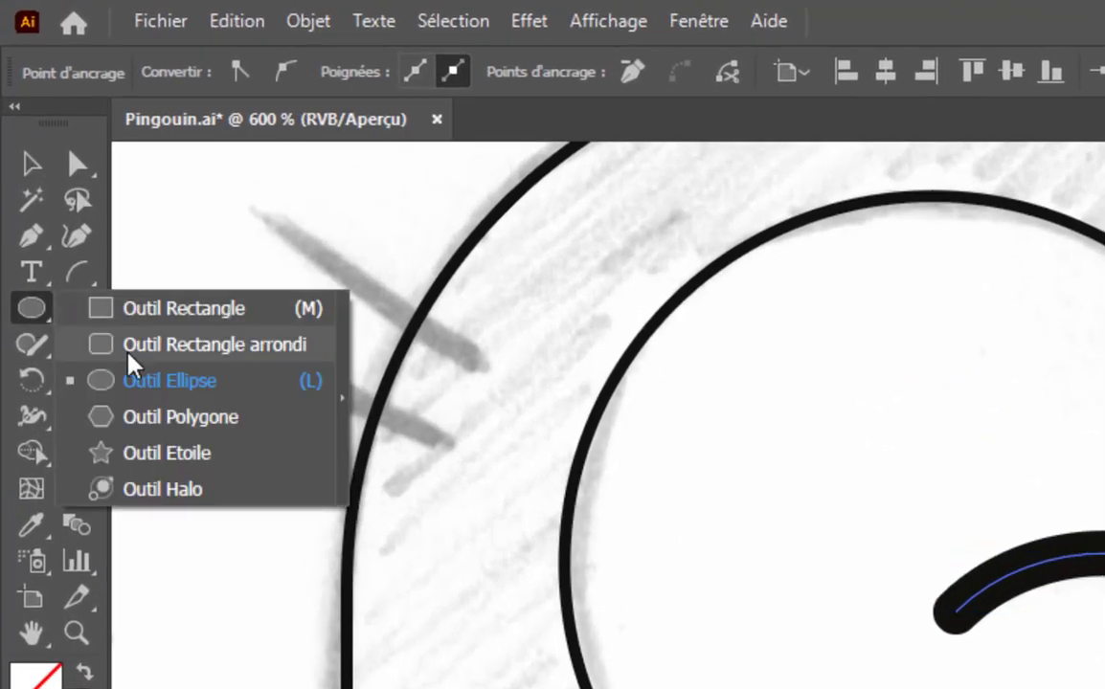
click(149, 420)
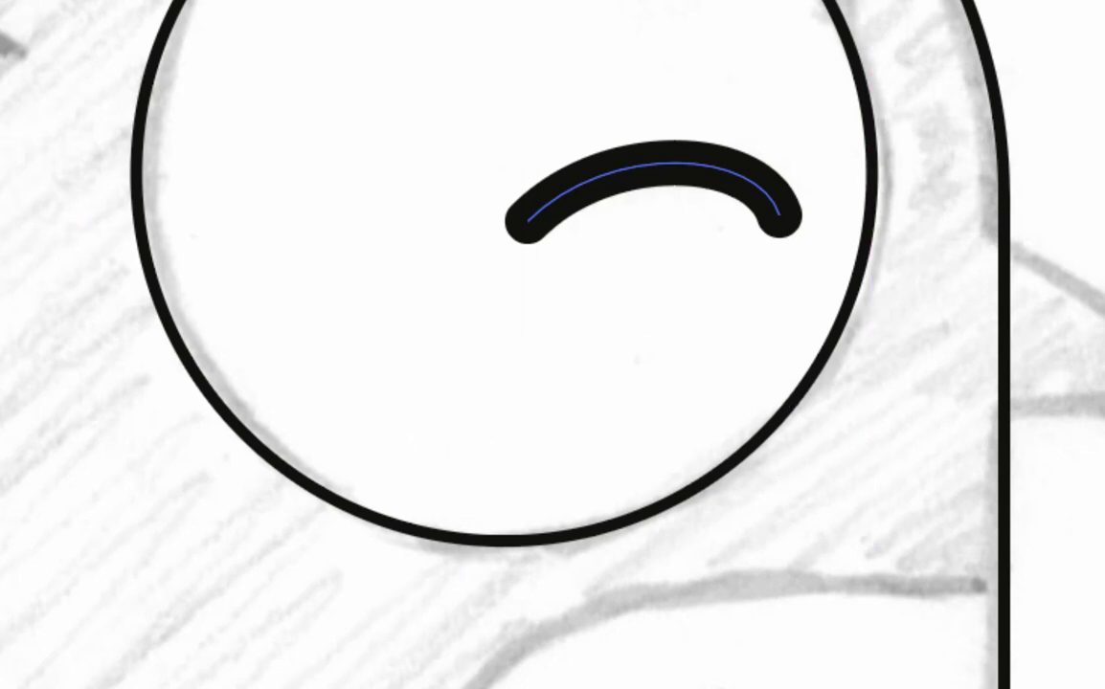
drag(410, 356, 621, 528)
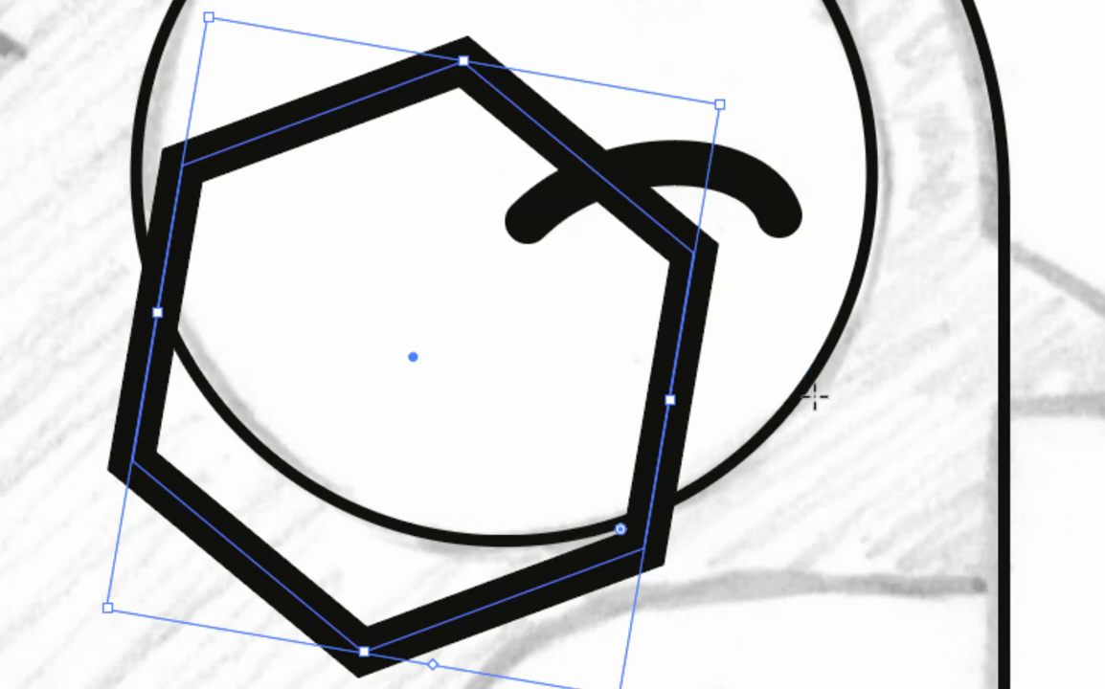
key(ctrl+z)
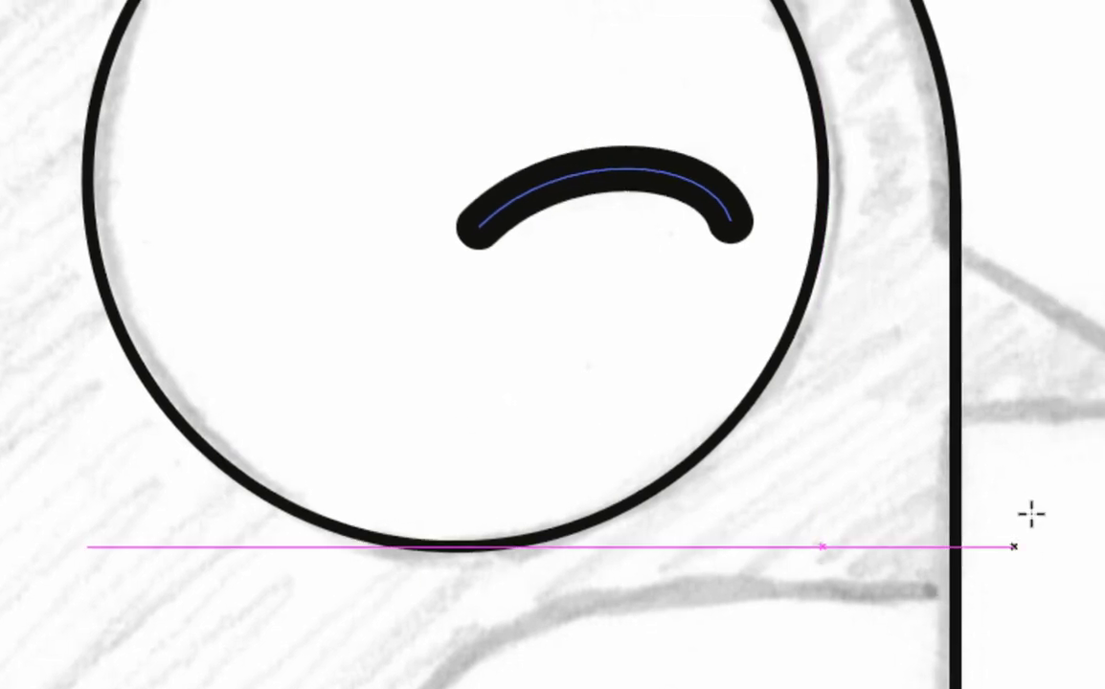
scroll(1028, 513, right, 10)
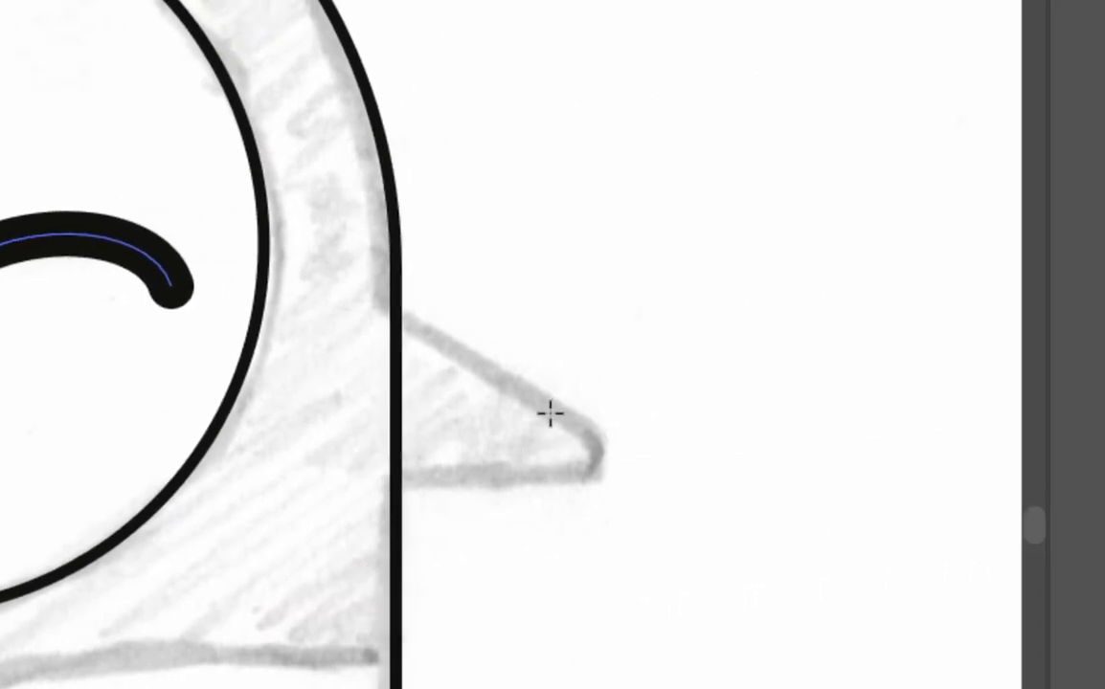
click(548, 413)
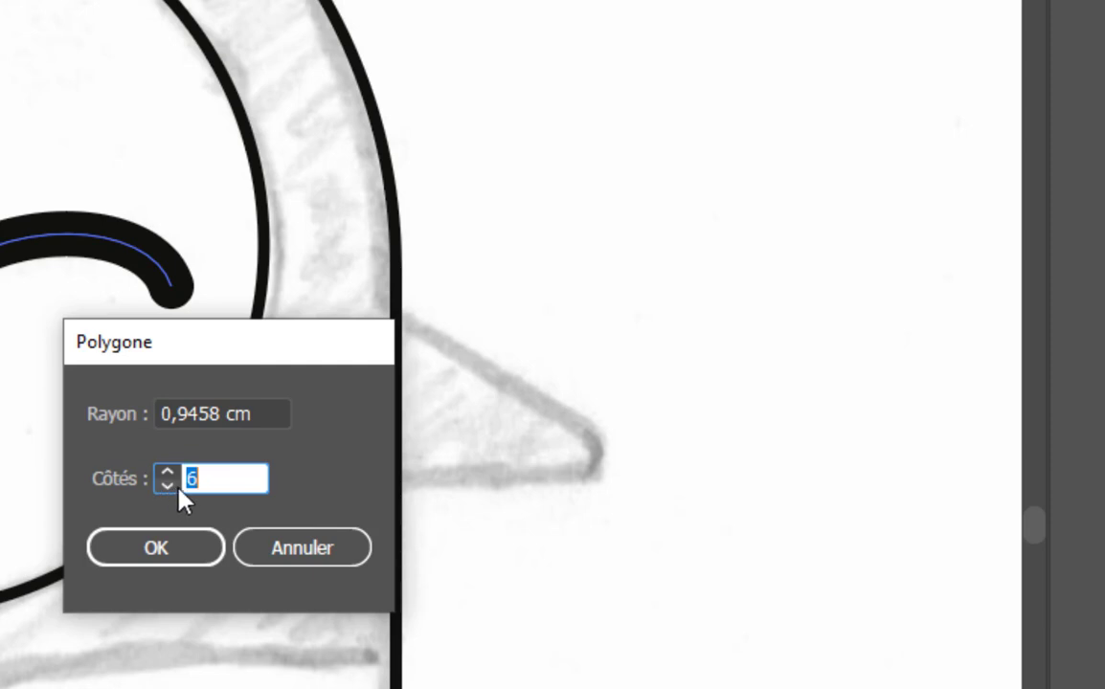
Create a 3-sided triangle, move it up and rotate it to angle like the beak
text(3)
click(182, 553)
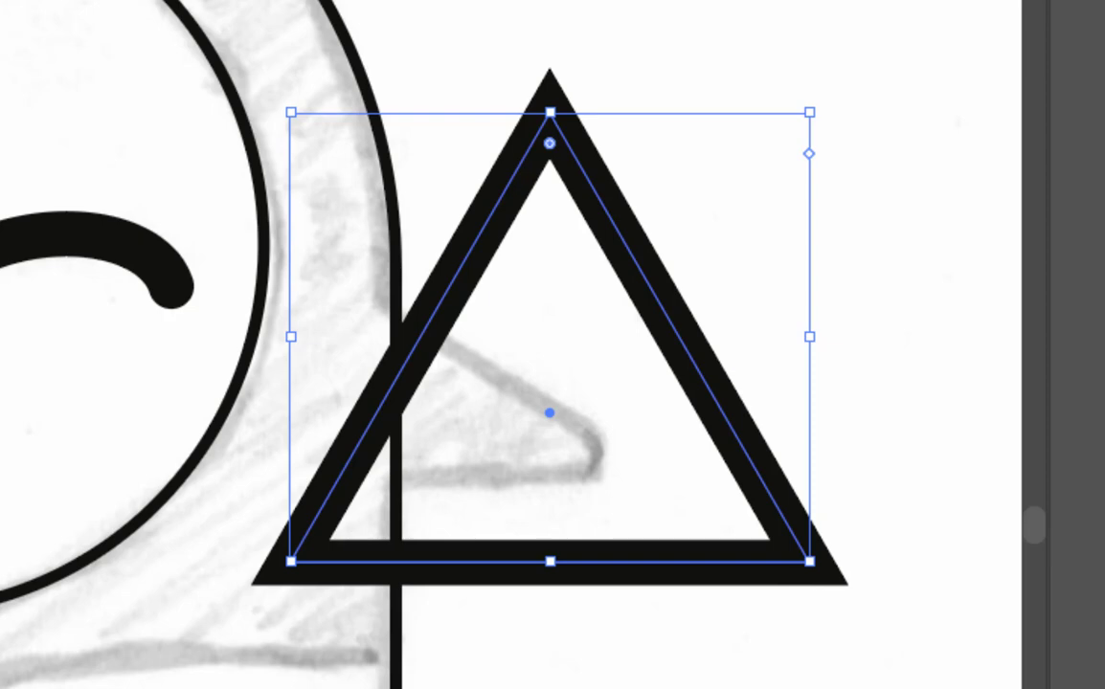
key(a)
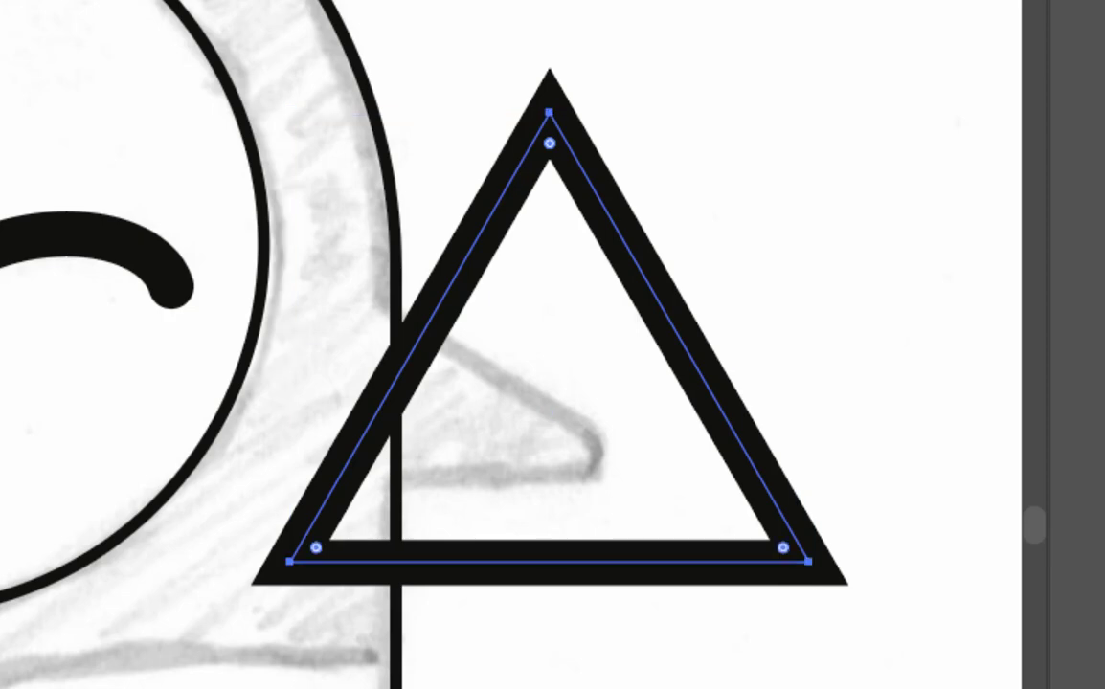
key(v)
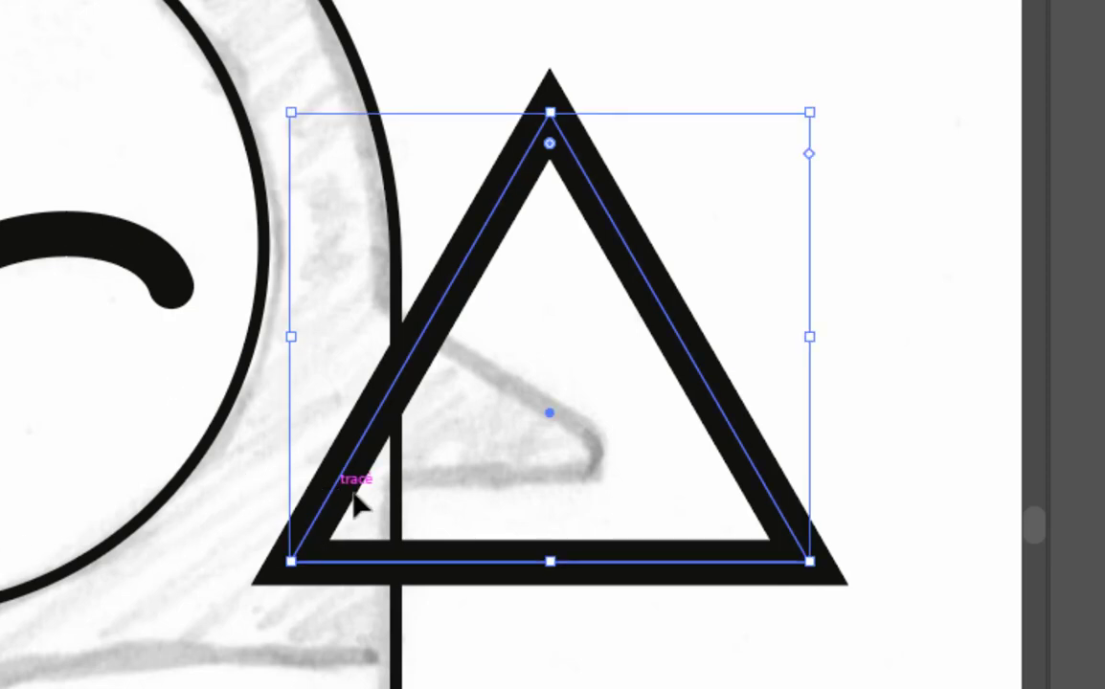
drag(369, 456, 413, 411)
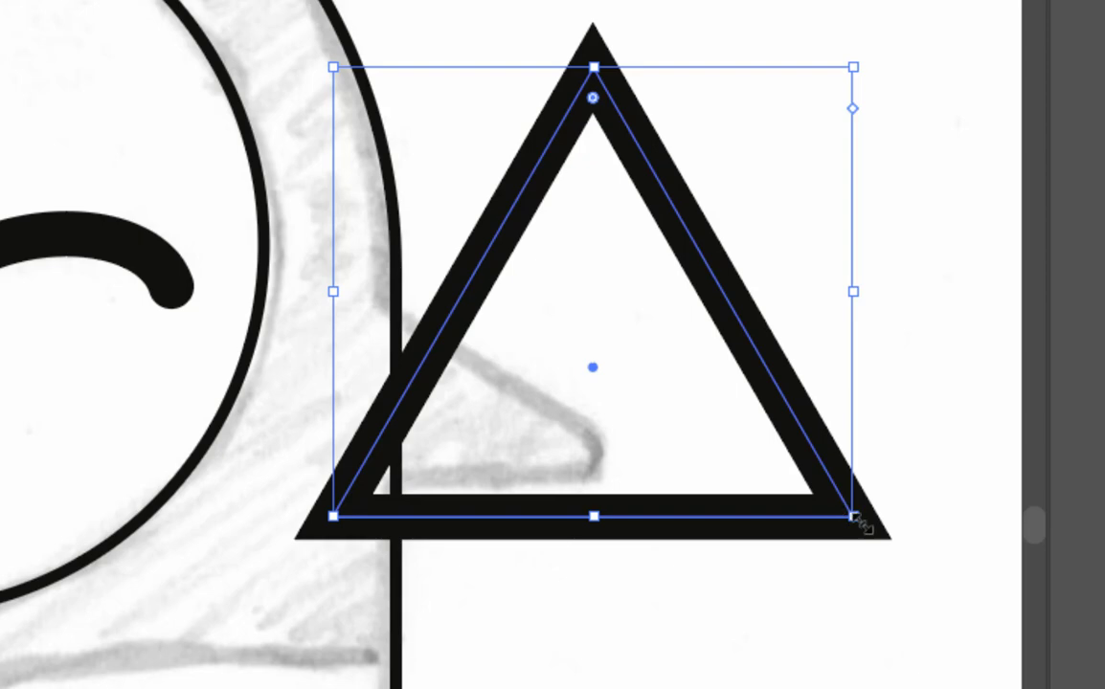
mouse_move(862, 524)
mouse_down()
mouse_move(929, 345)
mouse_move(910, 369)
mouse_up()
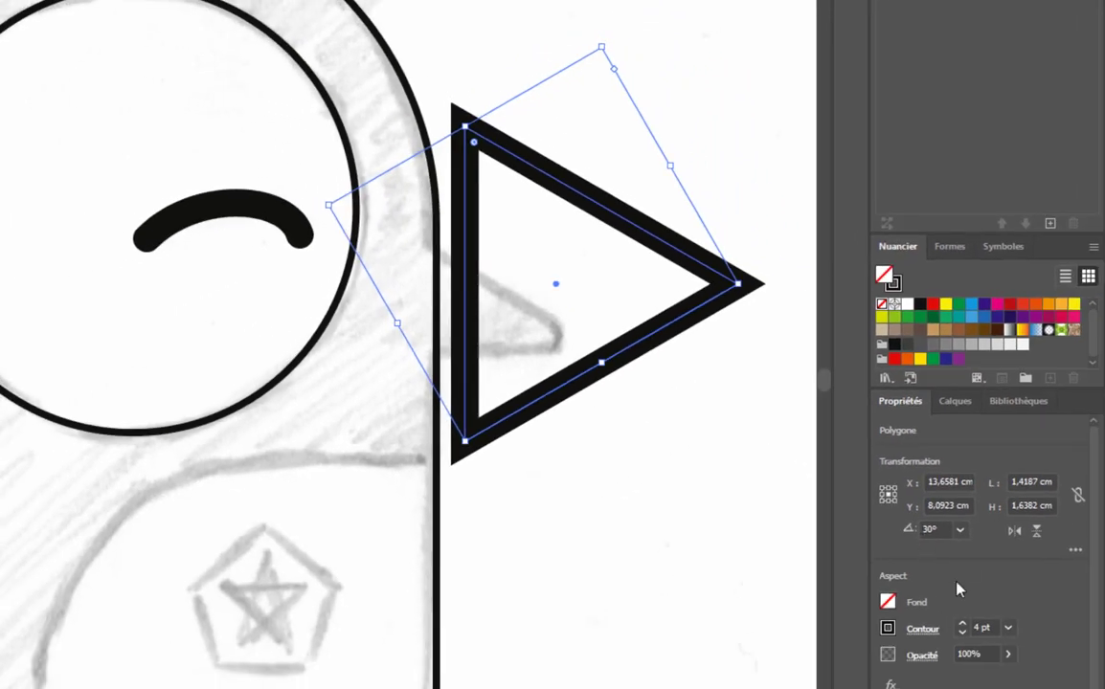
Thin the triangle's outline to 1 pt and move it down against the head edge
click(962, 633)
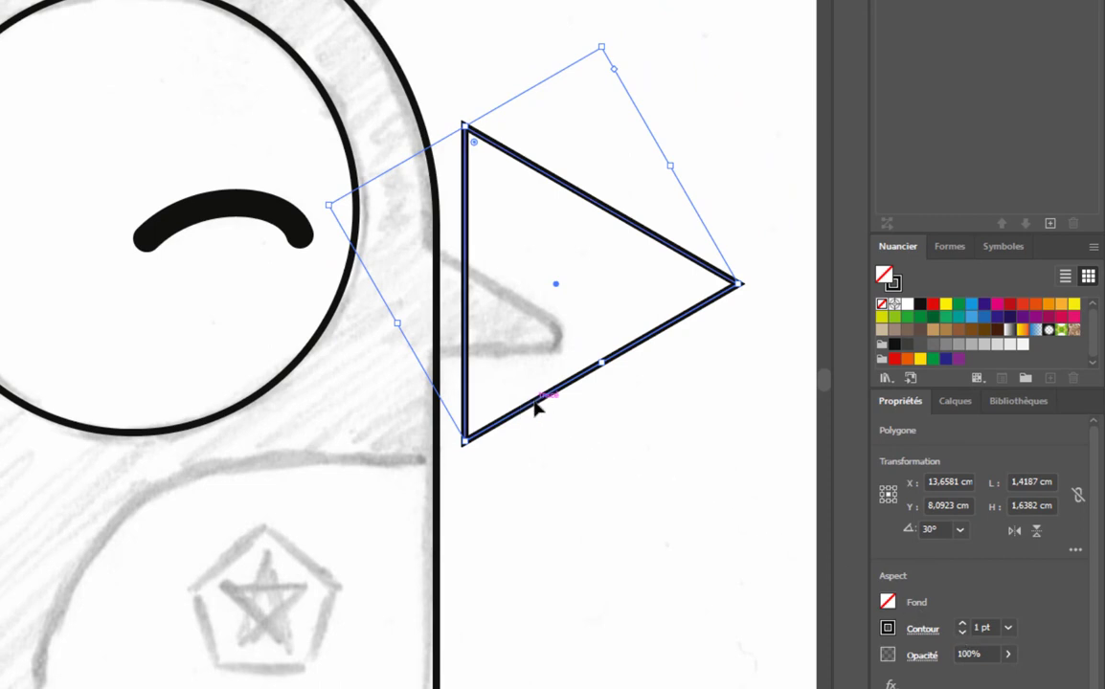
drag(532, 407, 509, 414)
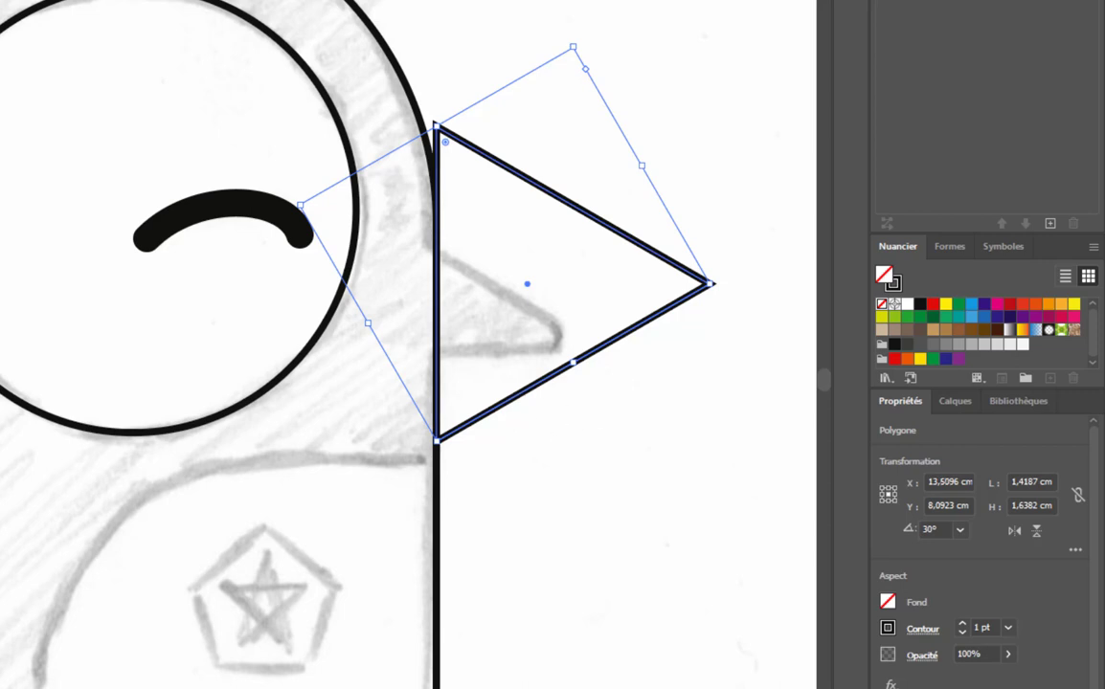
key(a)
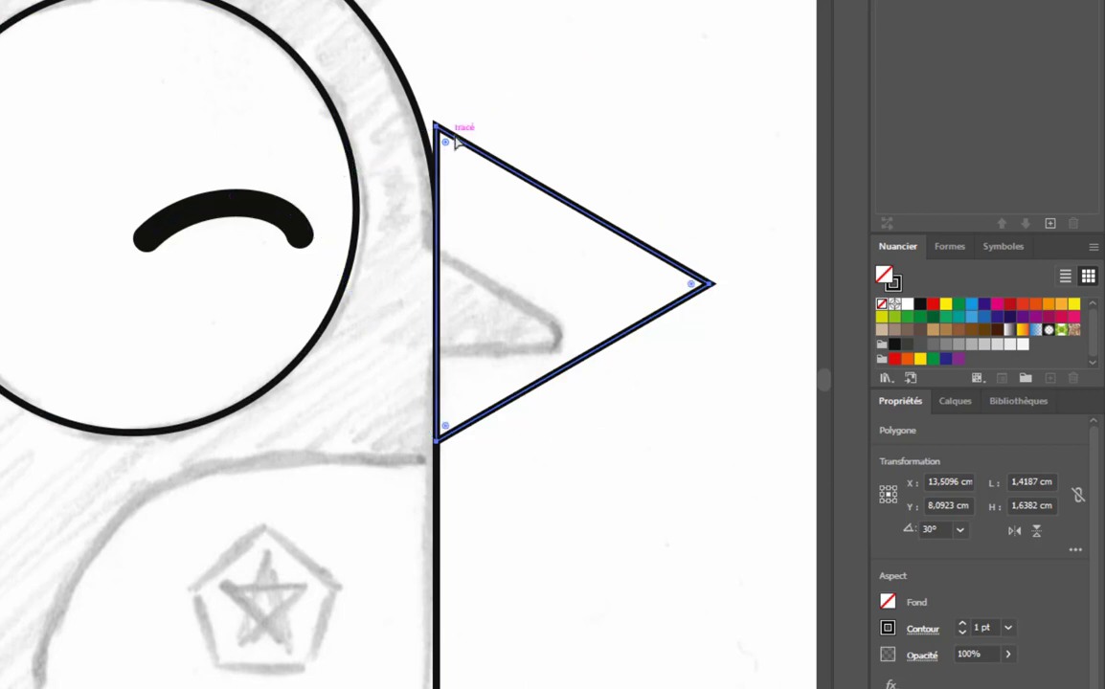
mouse_move(437, 132)
mouse_down()
mouse_move(431, 254)
mouse_move(416, 240)
mouse_up()
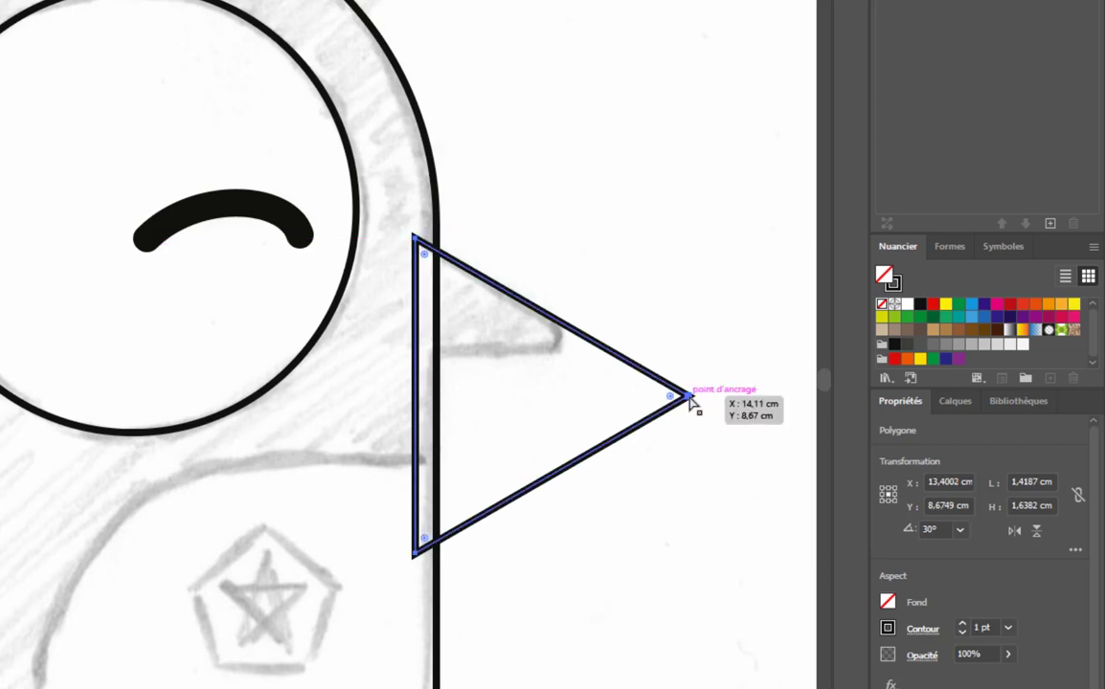
Drag the triangle's corner points to fit the sketched beak, about 0,732 × 0,6455 cm
click(688, 395)
drag(688, 395, 578, 332)
click(415, 552)
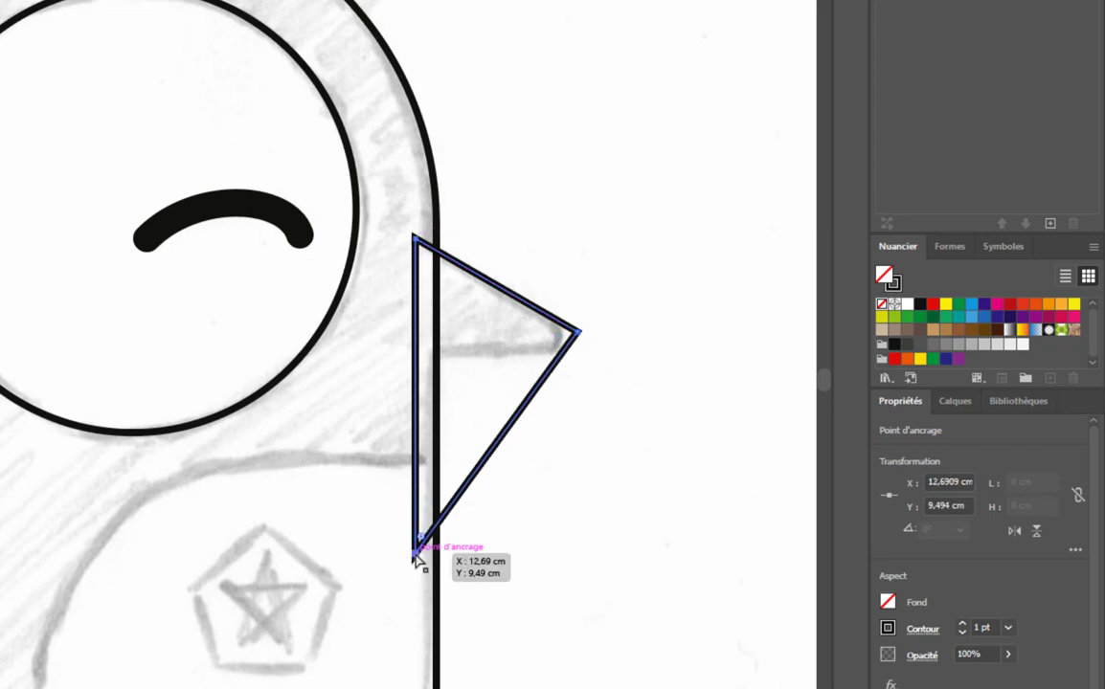
drag(416, 554, 409, 356)
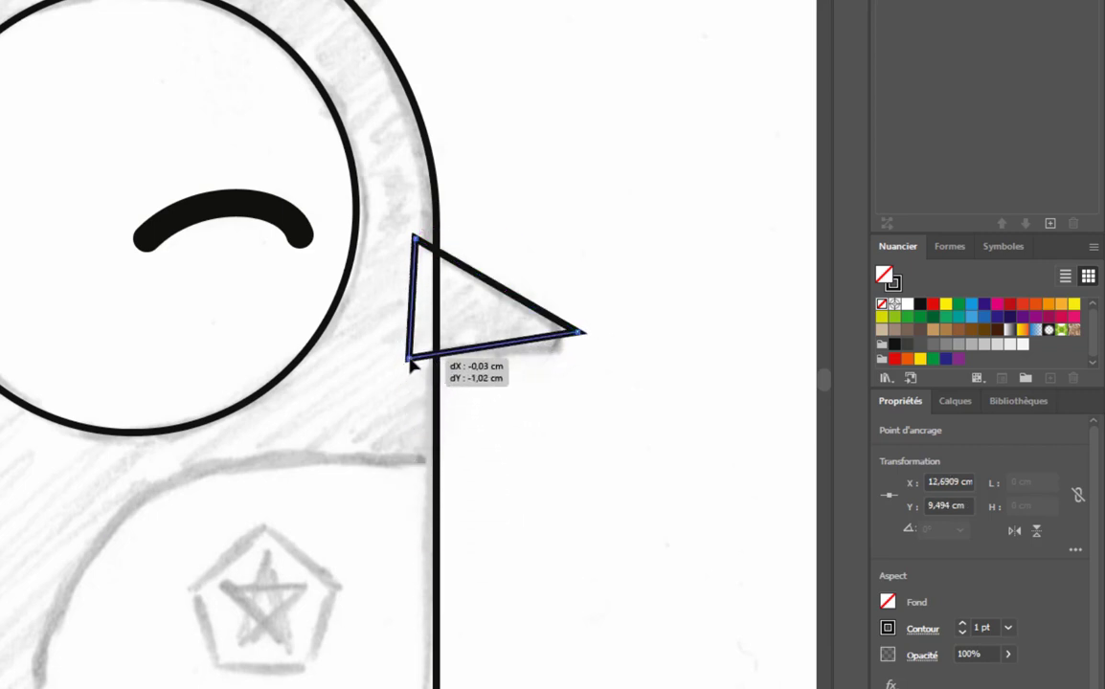
drag(408, 359, 409, 358)
mouse_move(579, 333)
mouse_down()
mouse_move(582, 355)
mouse_move(573, 350)
mouse_move(593, 349)
mouse_up()
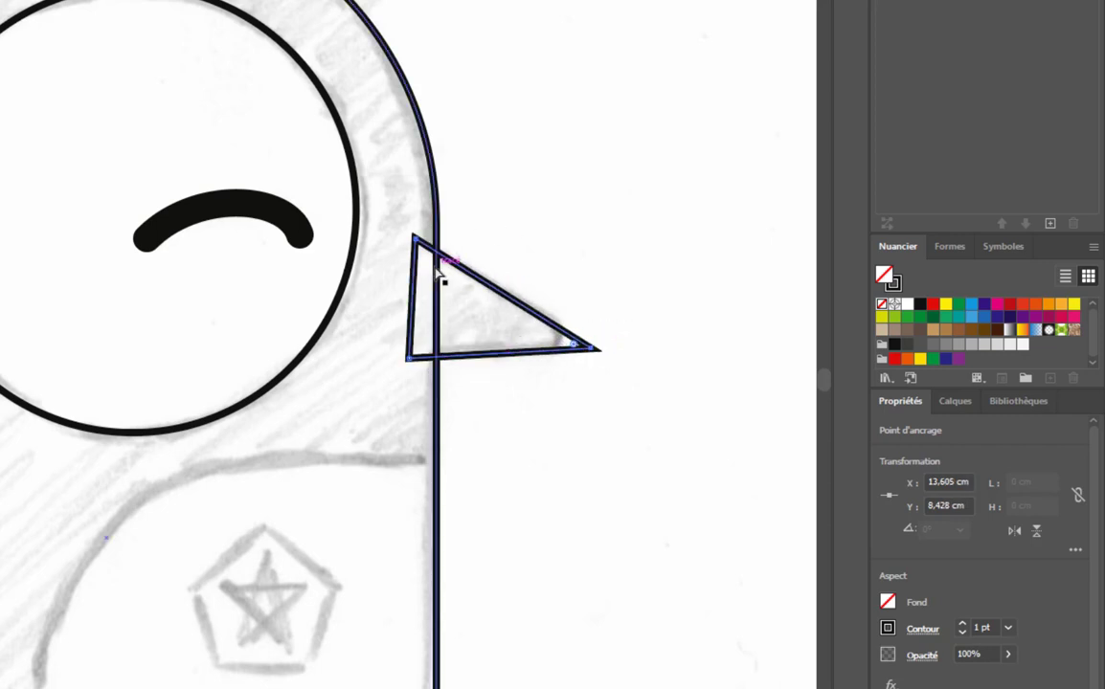
drag(410, 360, 415, 359)
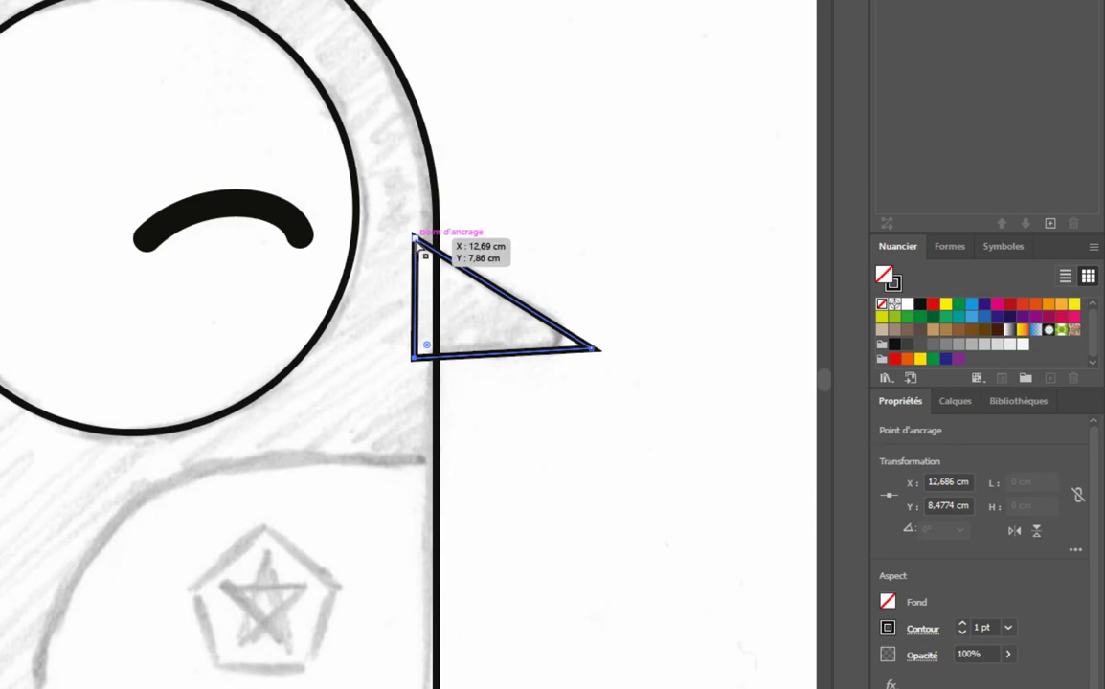
drag(416, 237, 417, 233)
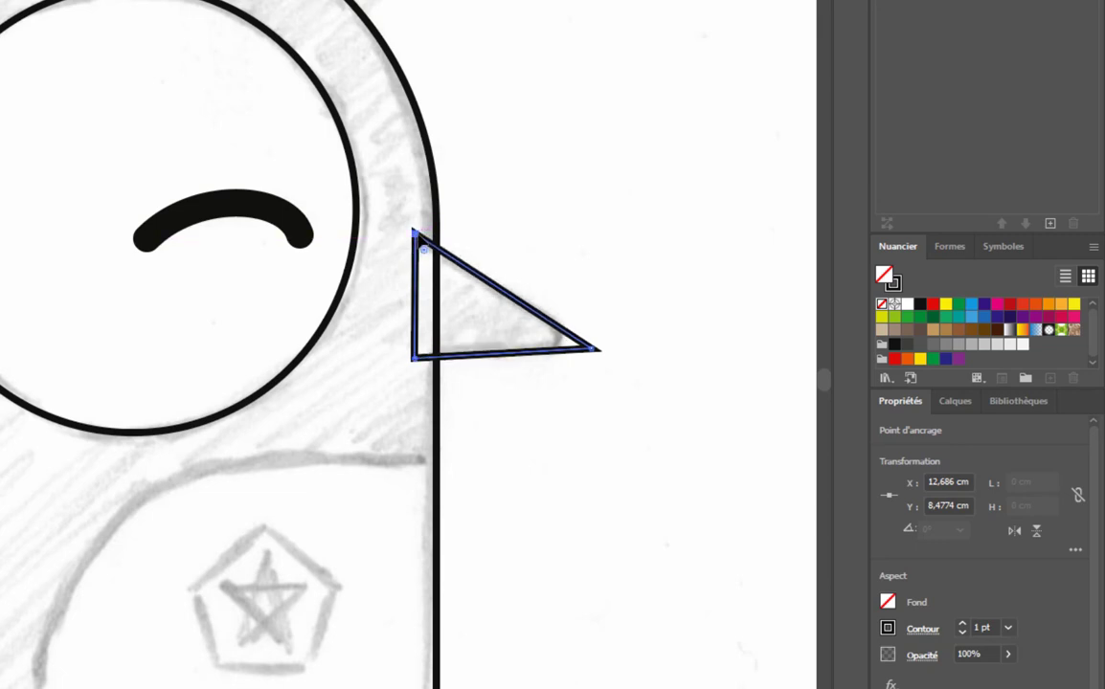
click(593, 351)
drag(592, 352, 595, 350)
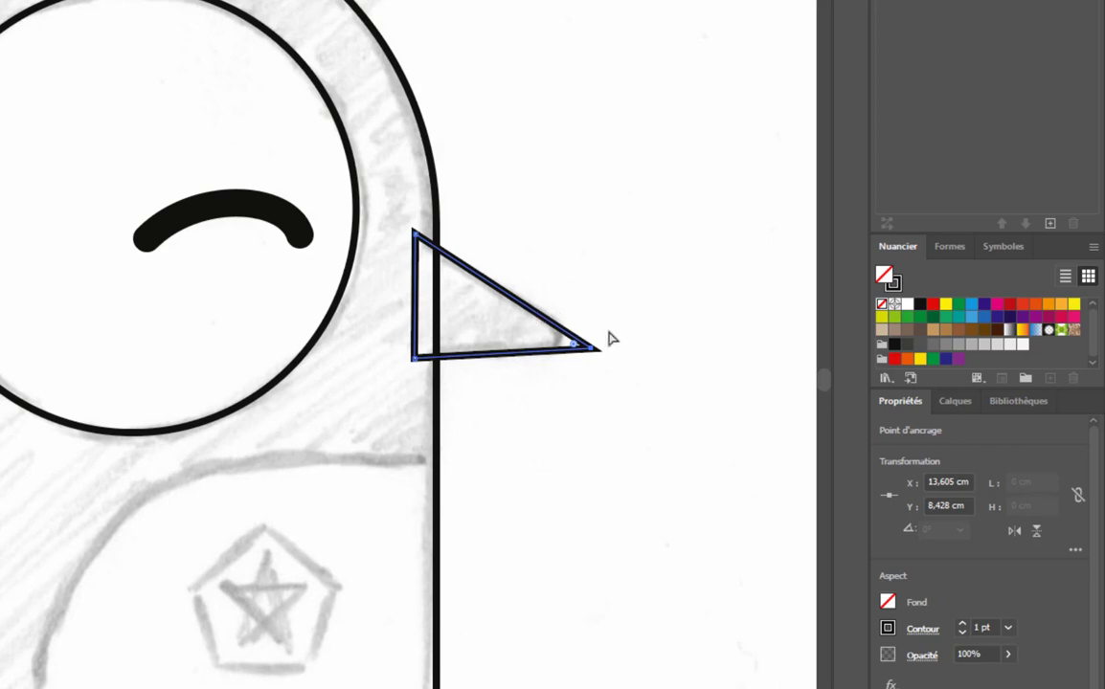
Round the beak's tip to 0,07 cm using its corner widget
click(614, 291)
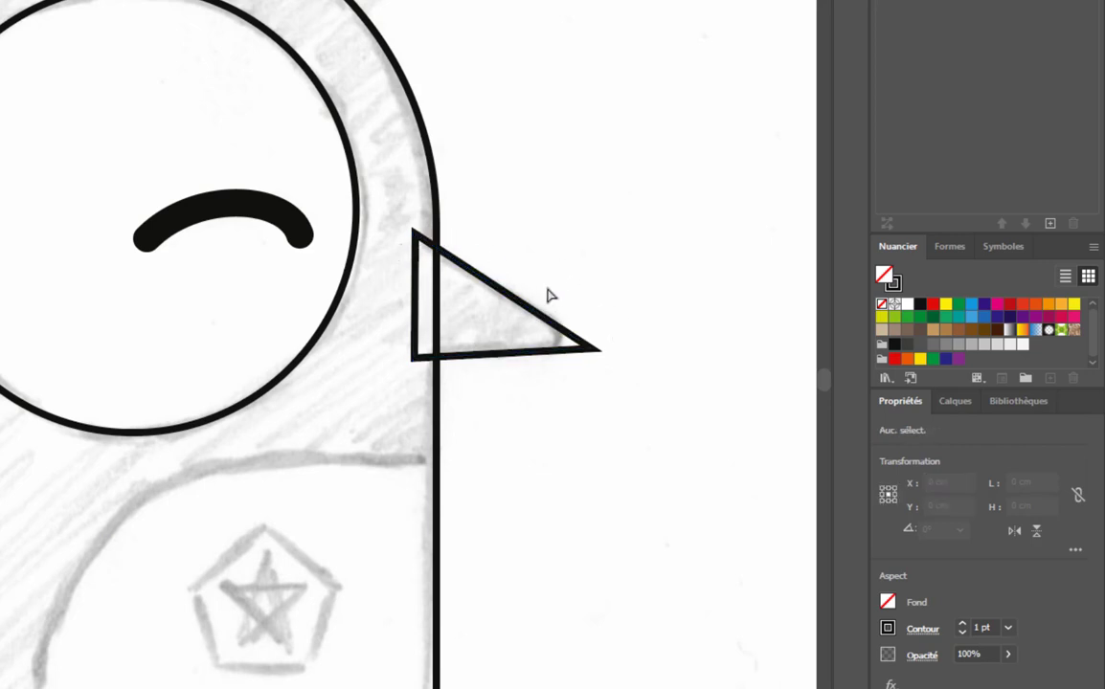
drag(529, 271, 649, 404)
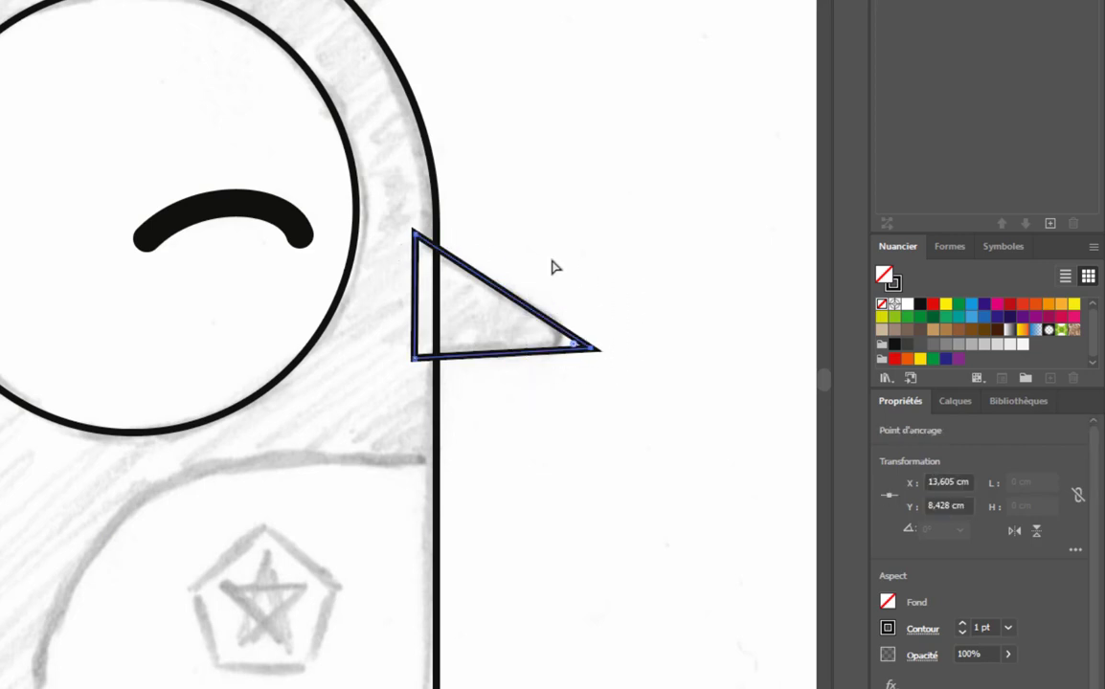
mouse_move(541, 257)
mouse_down()
mouse_move(603, 386)
mouse_move(648, 430)
mouse_up()
drag(553, 303, 641, 418)
drag(575, 346, 539, 347)
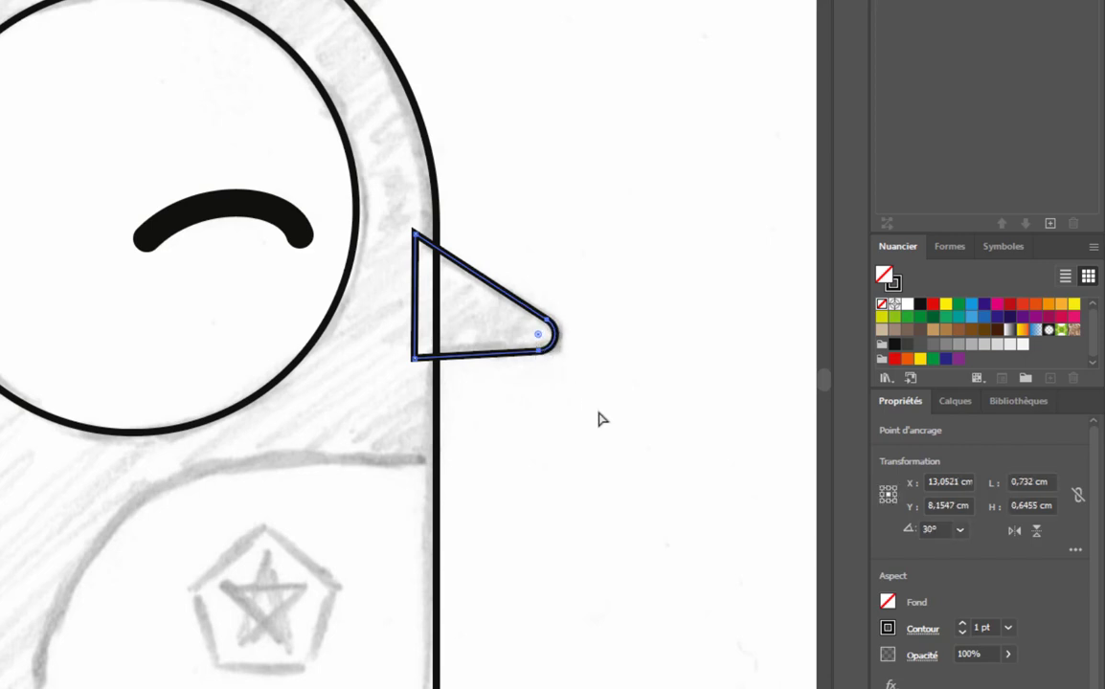
click(458, 452)
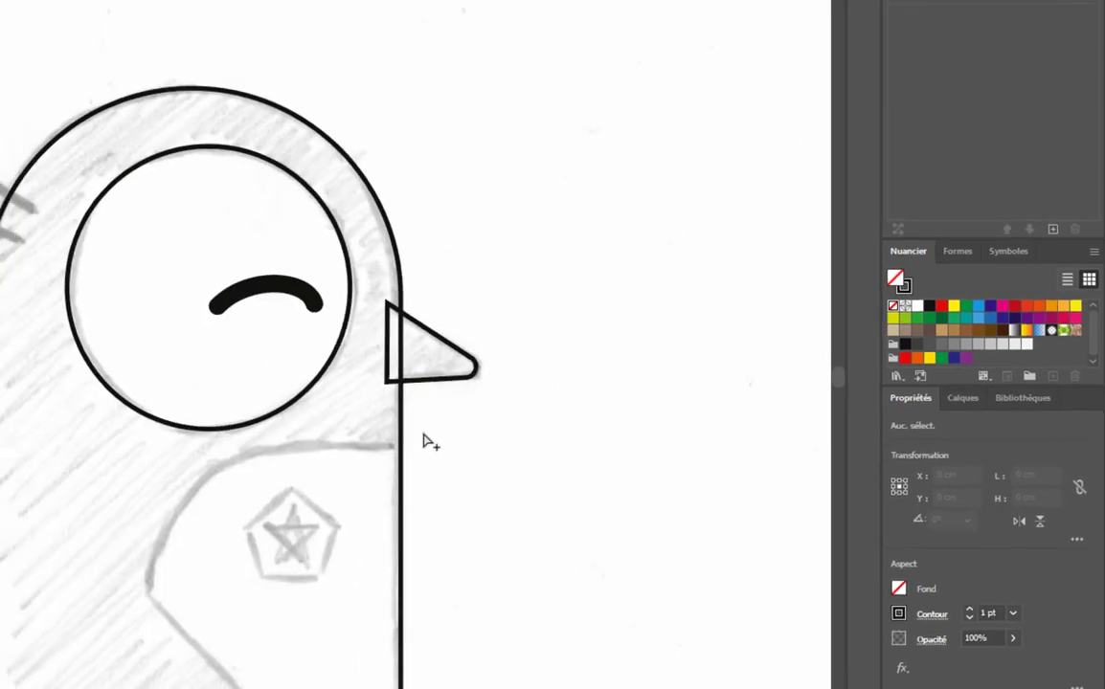
Select the whole rounded beak triangle and paste a copy onto the penguin's upper body
scroll(604, 463, down, 2)
scroll(618, 444, down, 2)
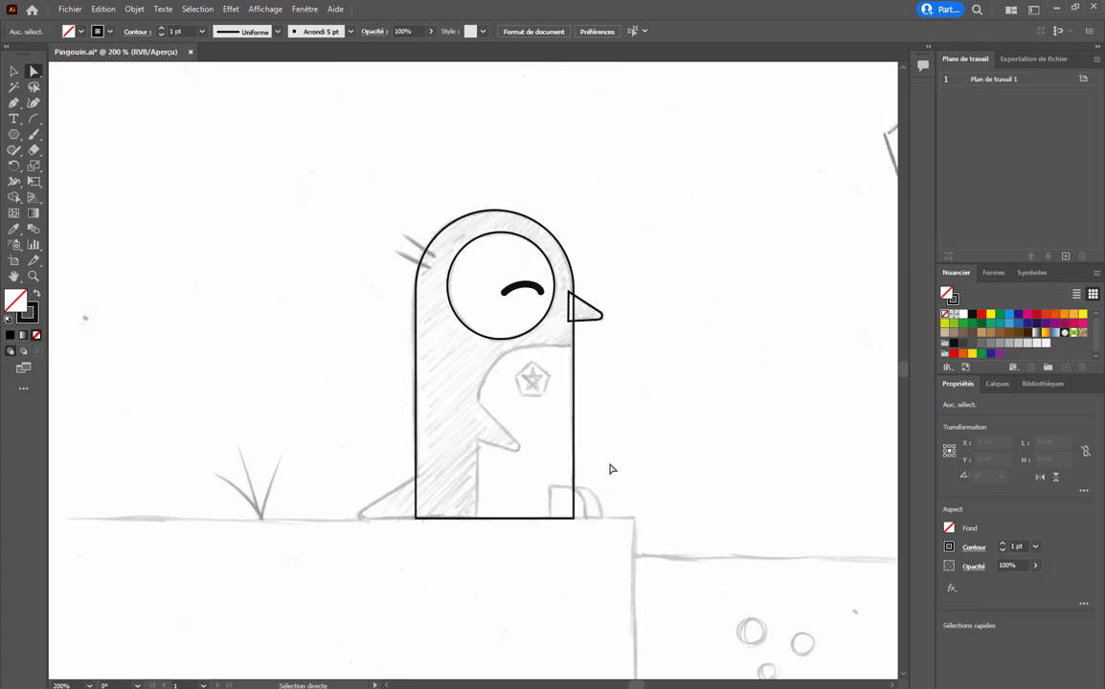
click(590, 320)
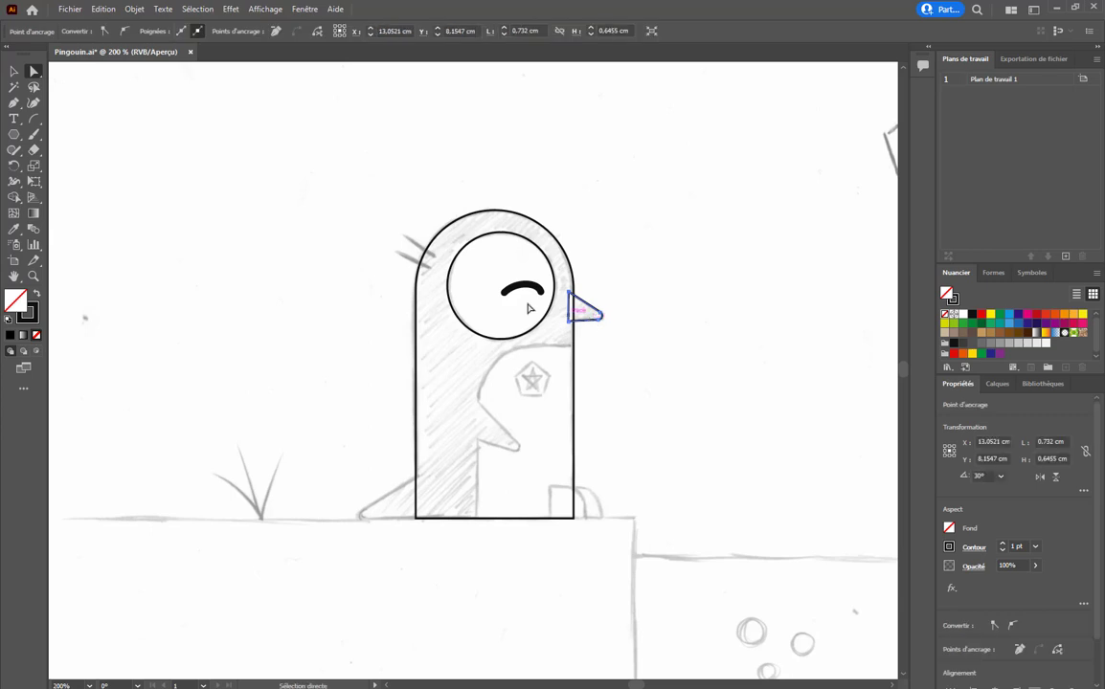
click(14, 70)
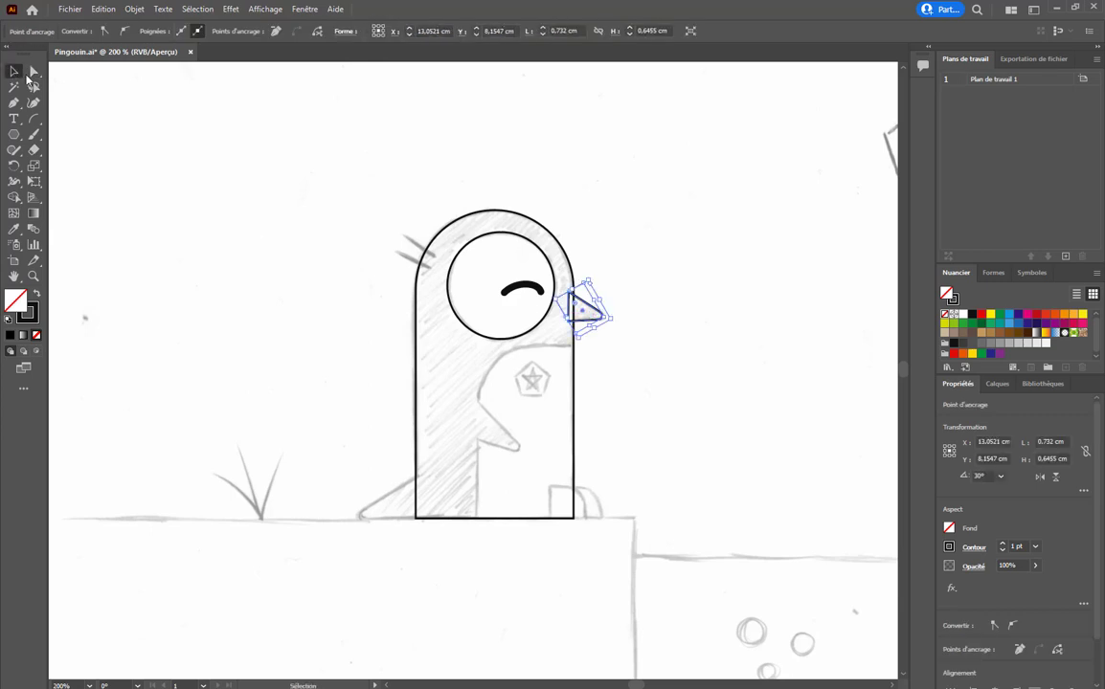
click(657, 362)
click(599, 321)
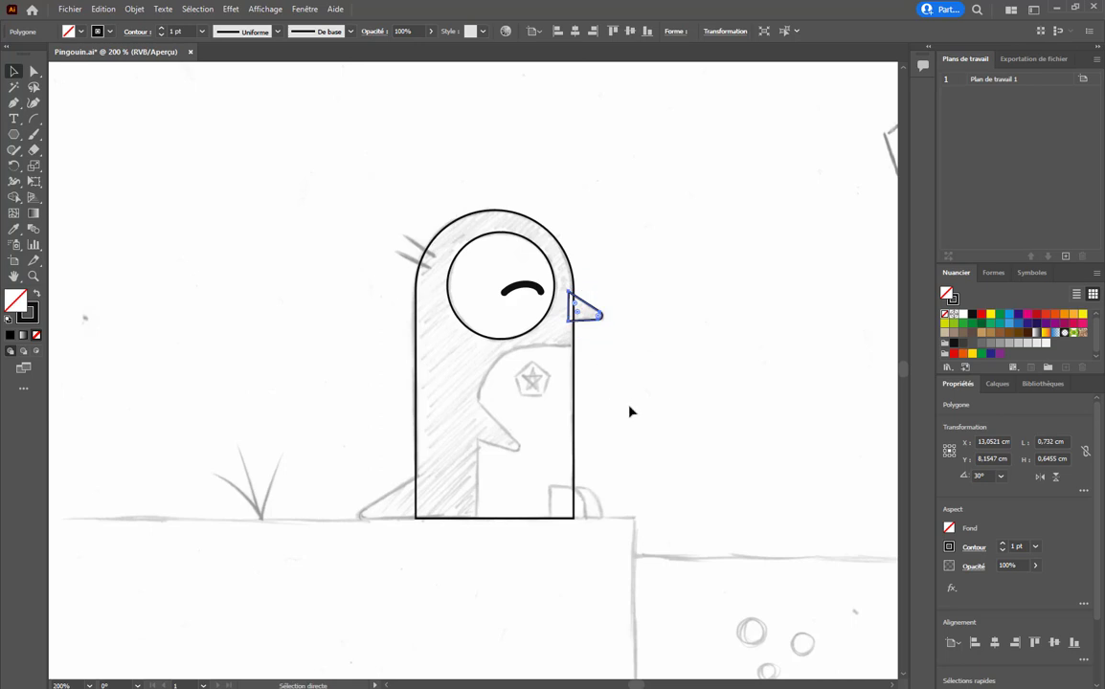
click(490, 462)
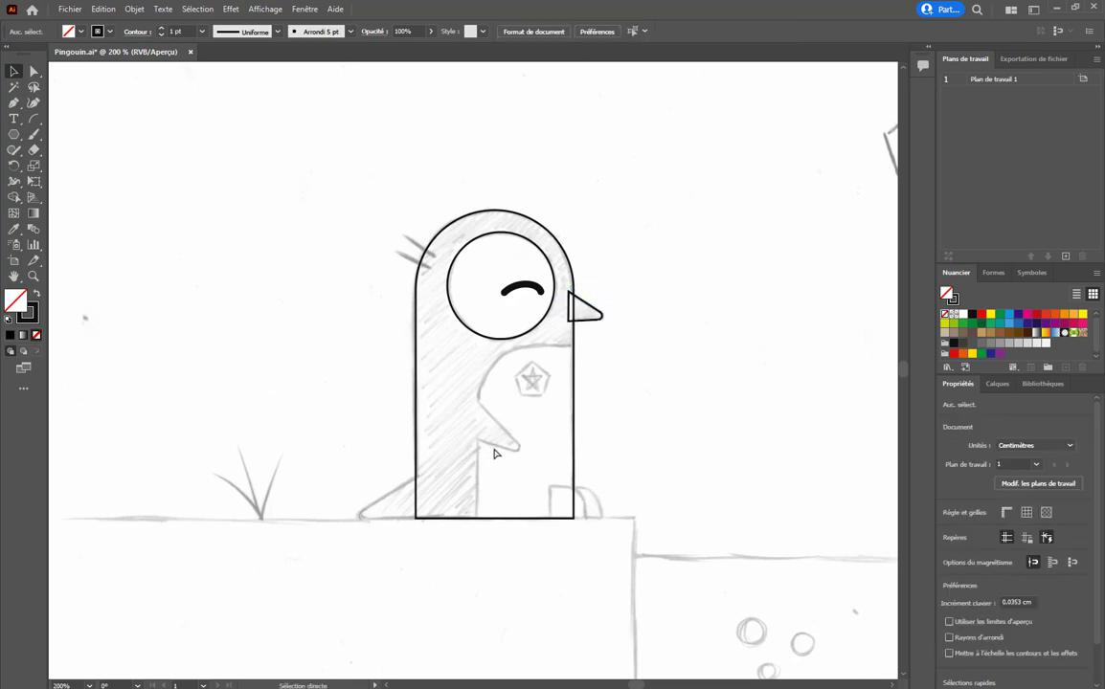
key(a)
key(ctrl+v)
key(v)
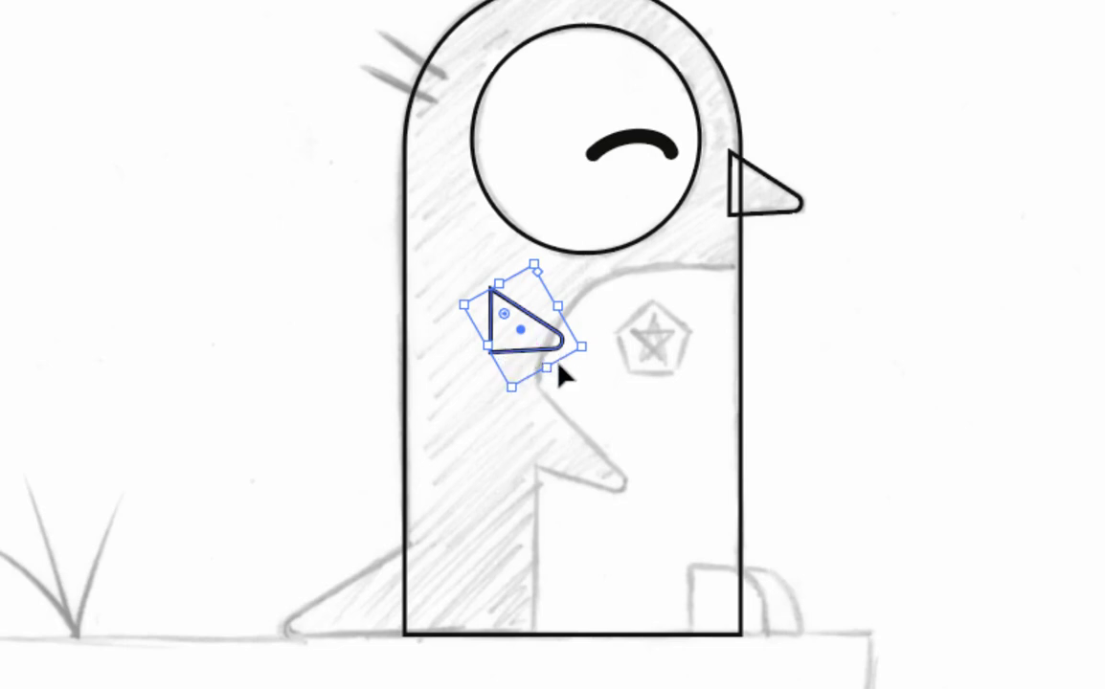
Move, rotate about 10° and resize the triangle copy to fit the sketched flipper
key(ctrl+z)
drag(509, 354, 532, 438)
scroll(605, 461, up, 1)
scroll(605, 461, up, 2)
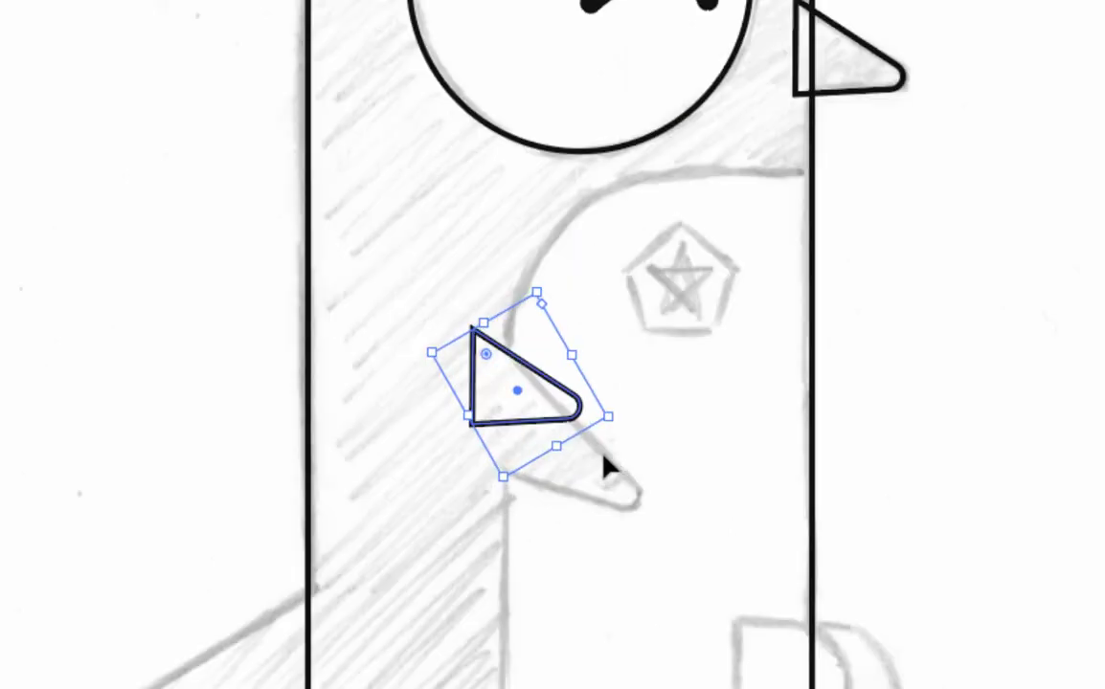
scroll(605, 462, up, 3)
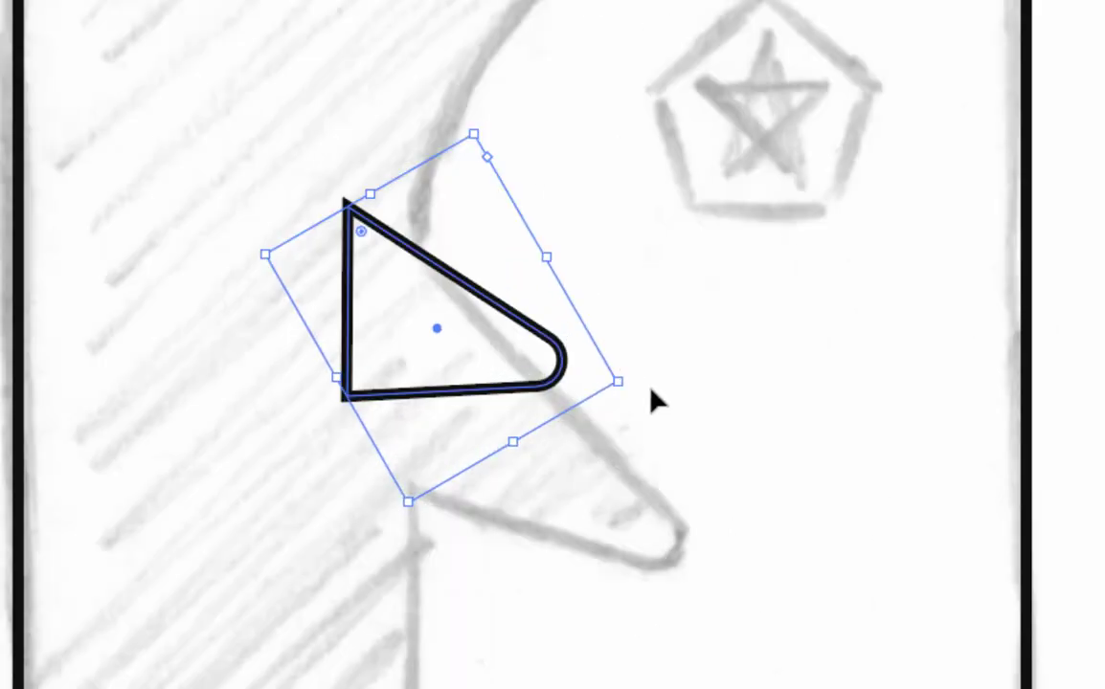
drag(619, 387, 592, 449)
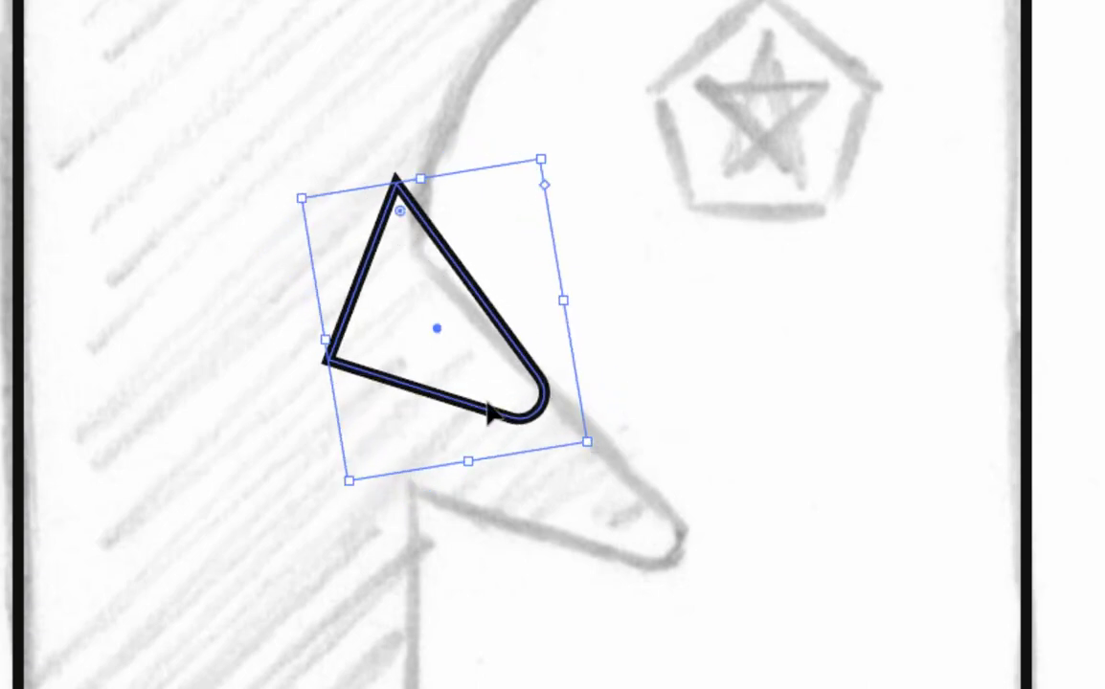
drag(450, 407, 470, 450)
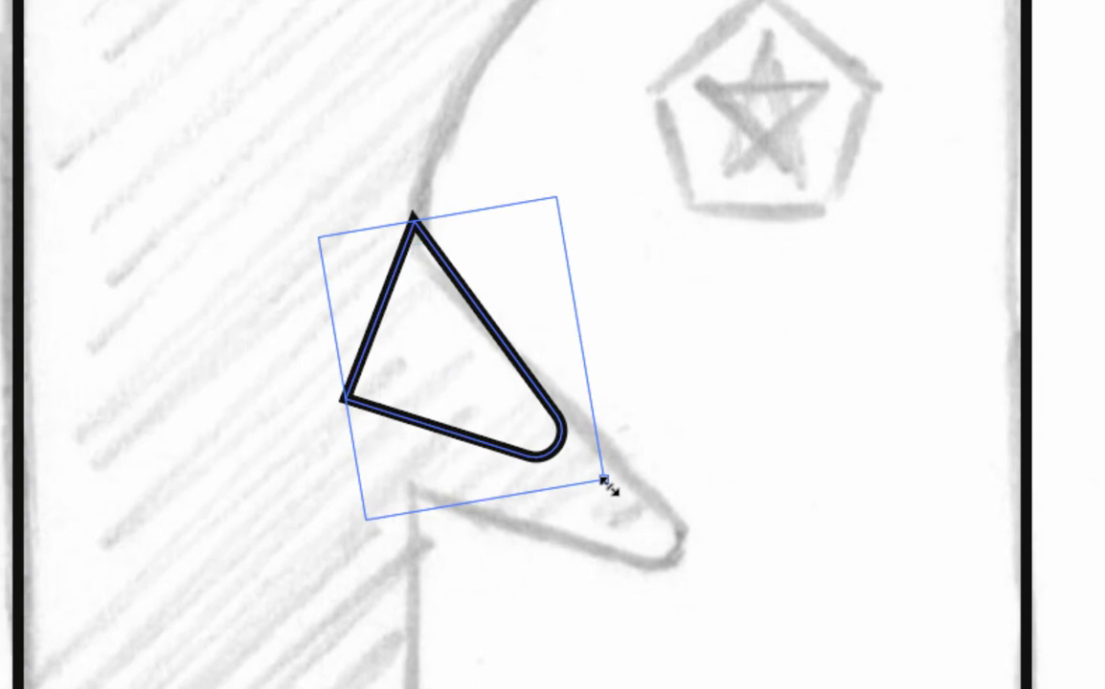
drag(604, 484, 734, 590)
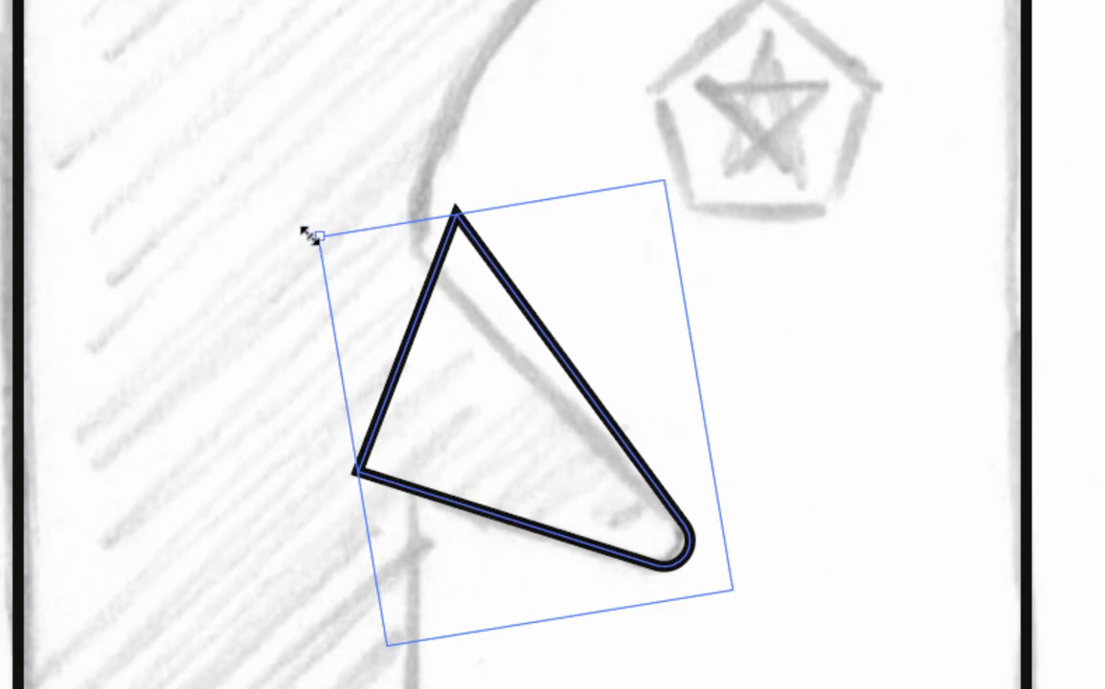
mouse_move(318, 238)
mouse_down()
mouse_move(218, 153)
mouse_move(204, 171)
mouse_up()
drag(647, 95, 619, 126)
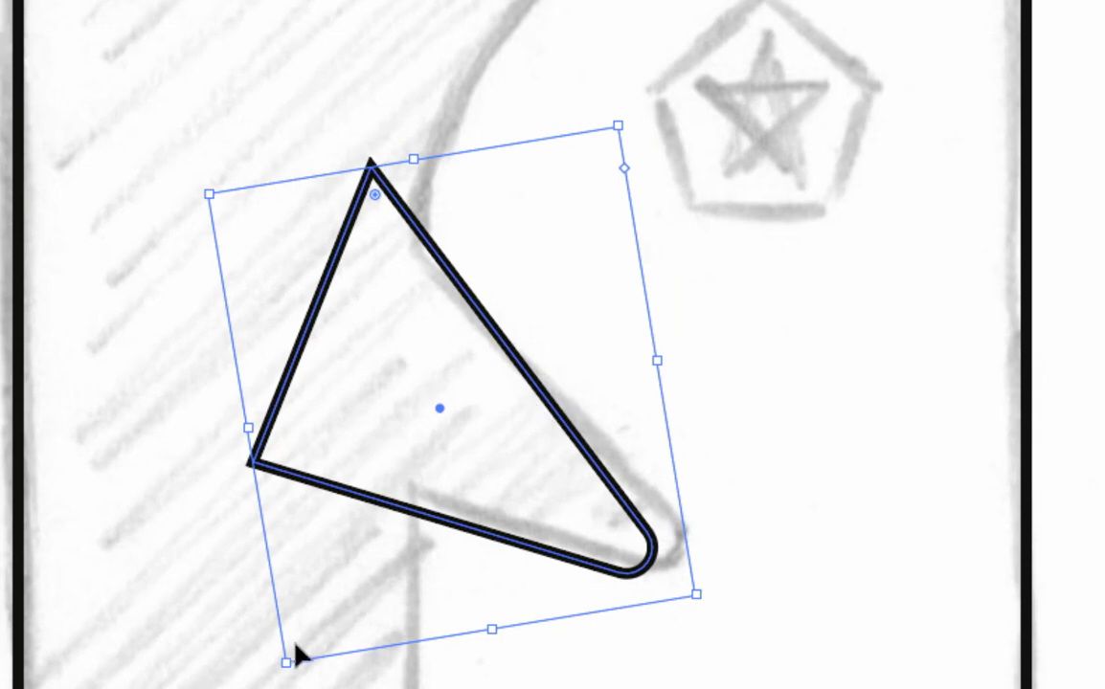
drag(286, 661, 316, 654)
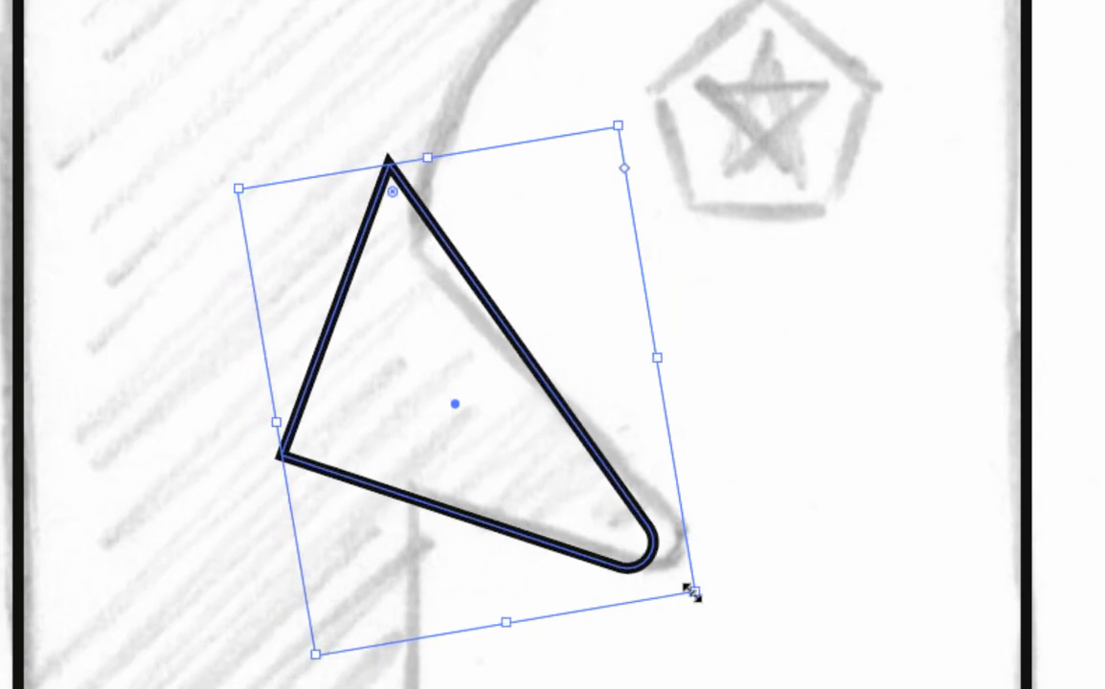
drag(668, 360, 682, 358)
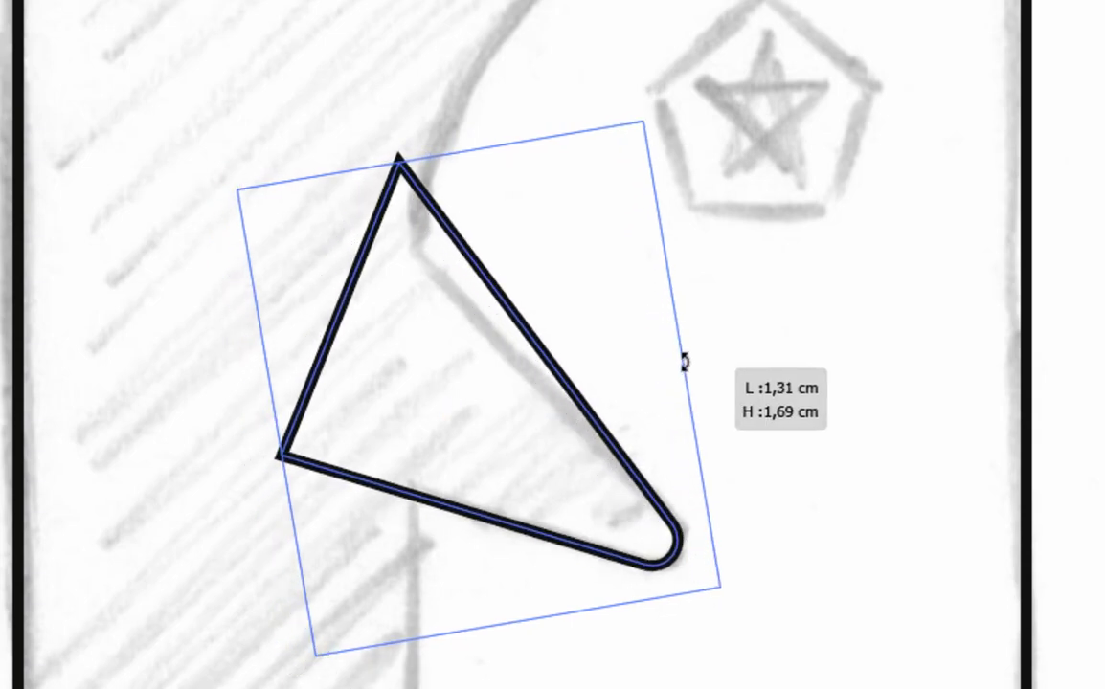
Adjust the wing's top corner point, deselect, and pan to frame the wing
key(a)
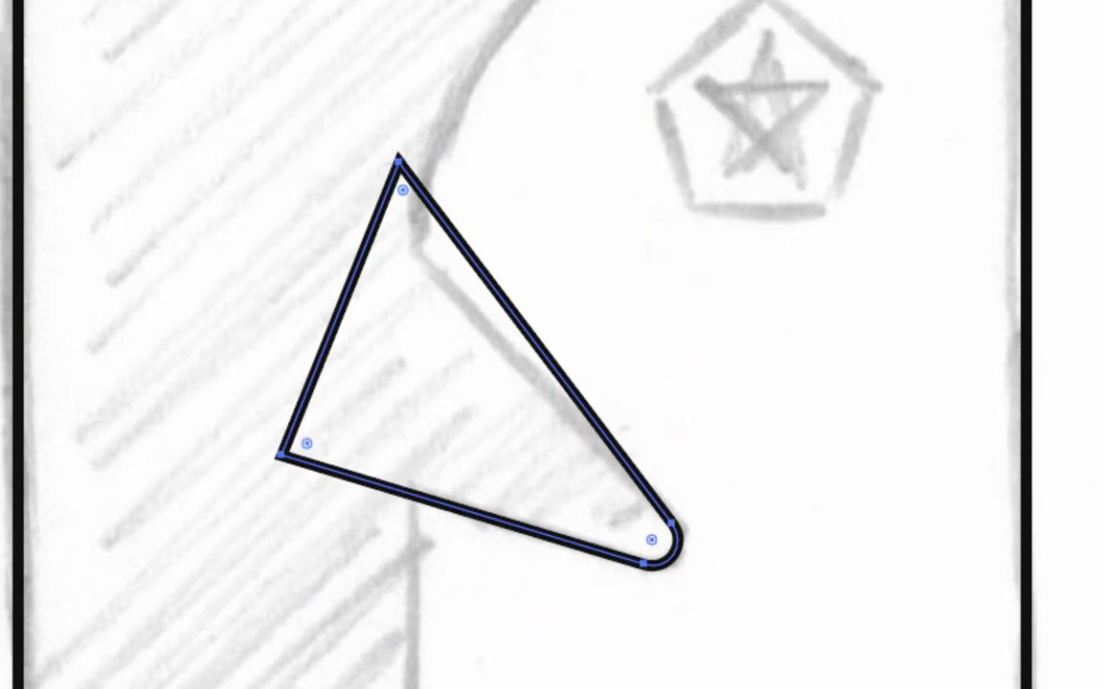
mouse_move(352, 107)
mouse_down()
mouse_move(444, 191)
mouse_move(383, 209)
mouse_up()
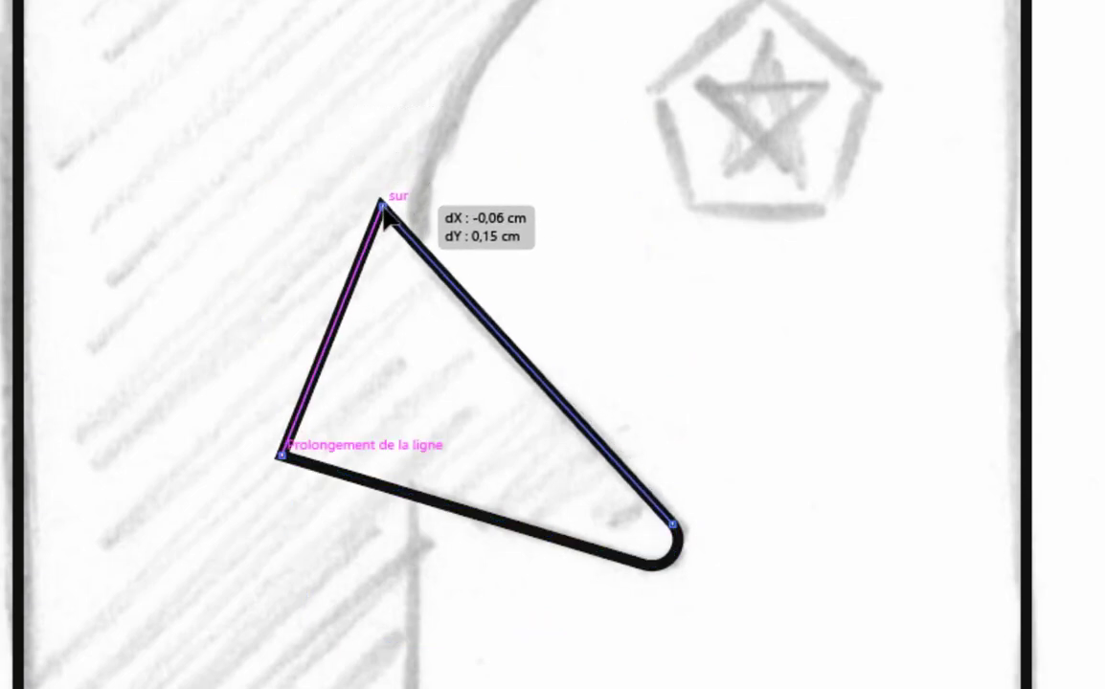
click(94, 442)
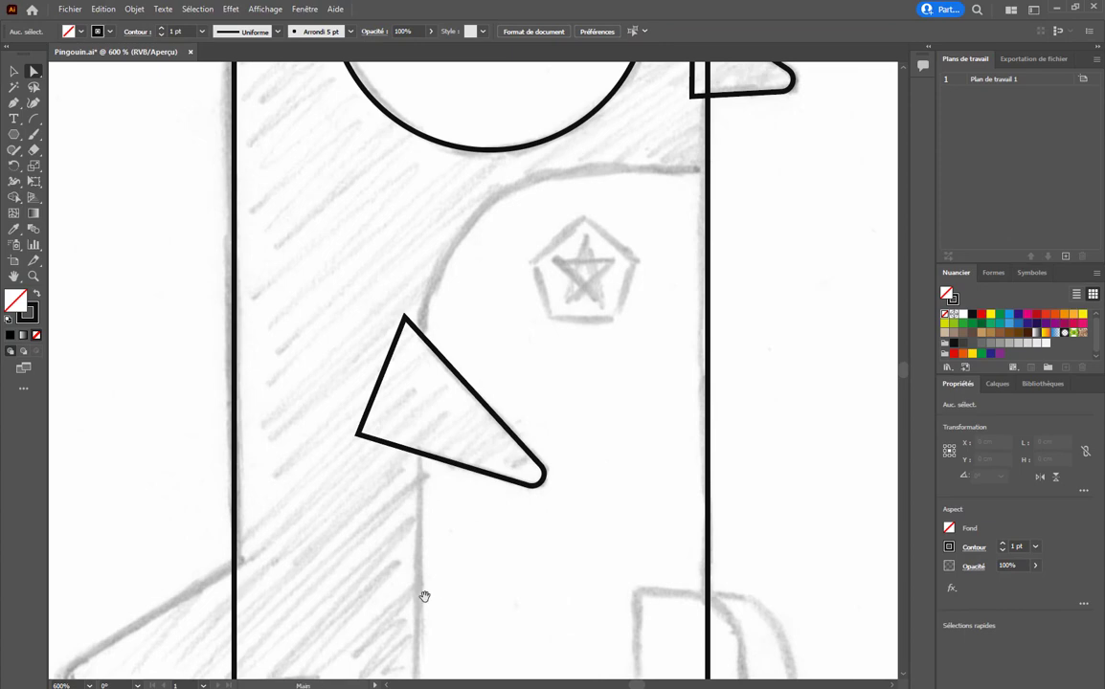
mouse_move(419, 596)
mouse_down()
mouse_move(477, 472)
mouse_move(419, 447)
mouse_move(545, 457)
mouse_up()
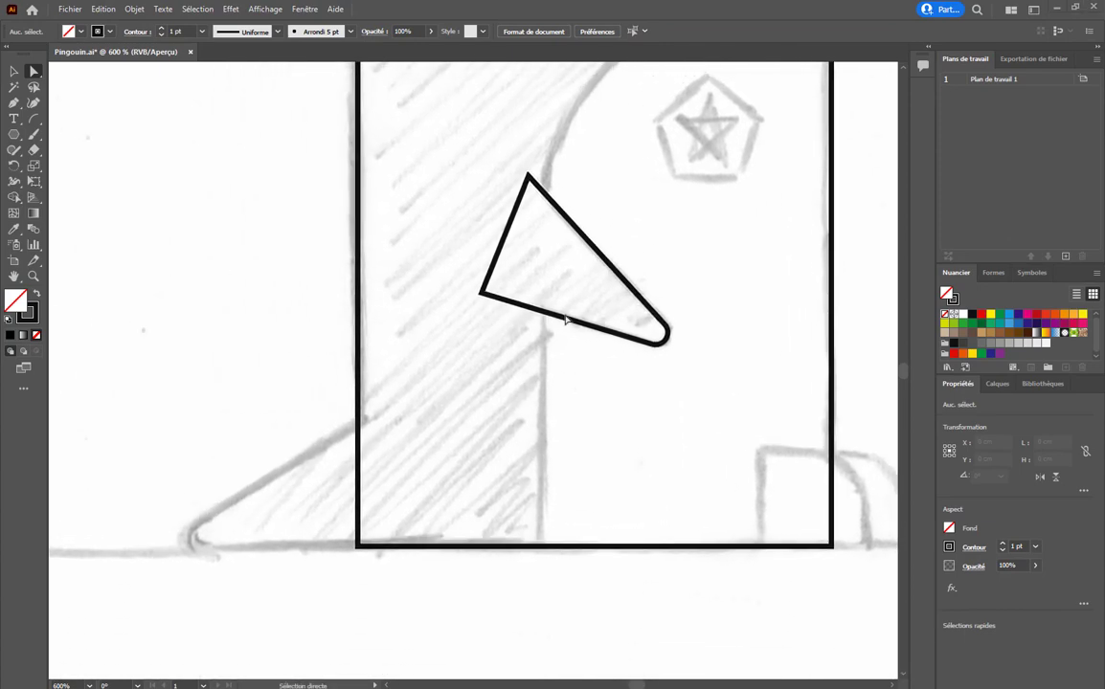
Copy the wing triangle and move the duplicate toward the body's bottom-left corner
click(13, 69)
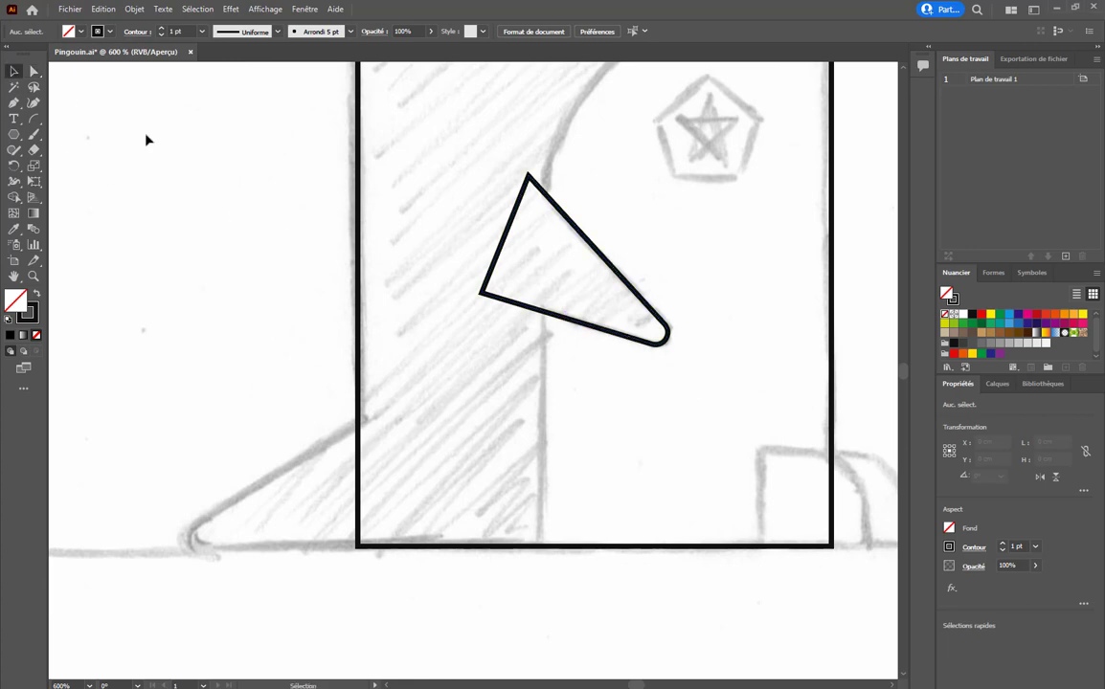
click(539, 312)
key(a)
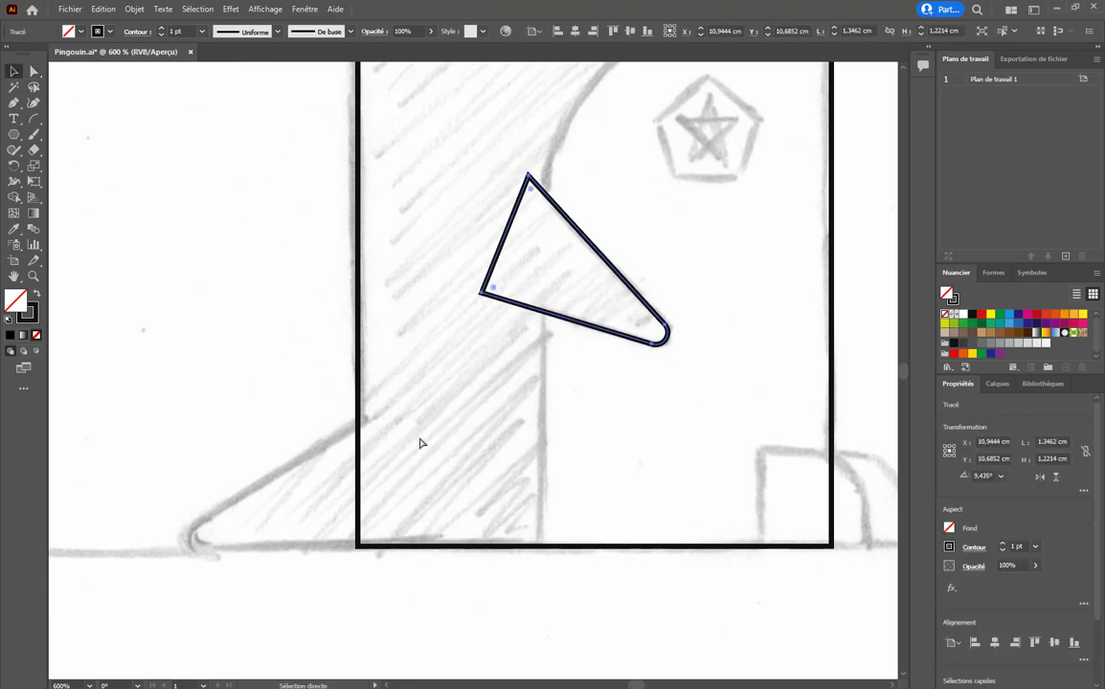
key(ctrl+c)
key(ctrl+v)
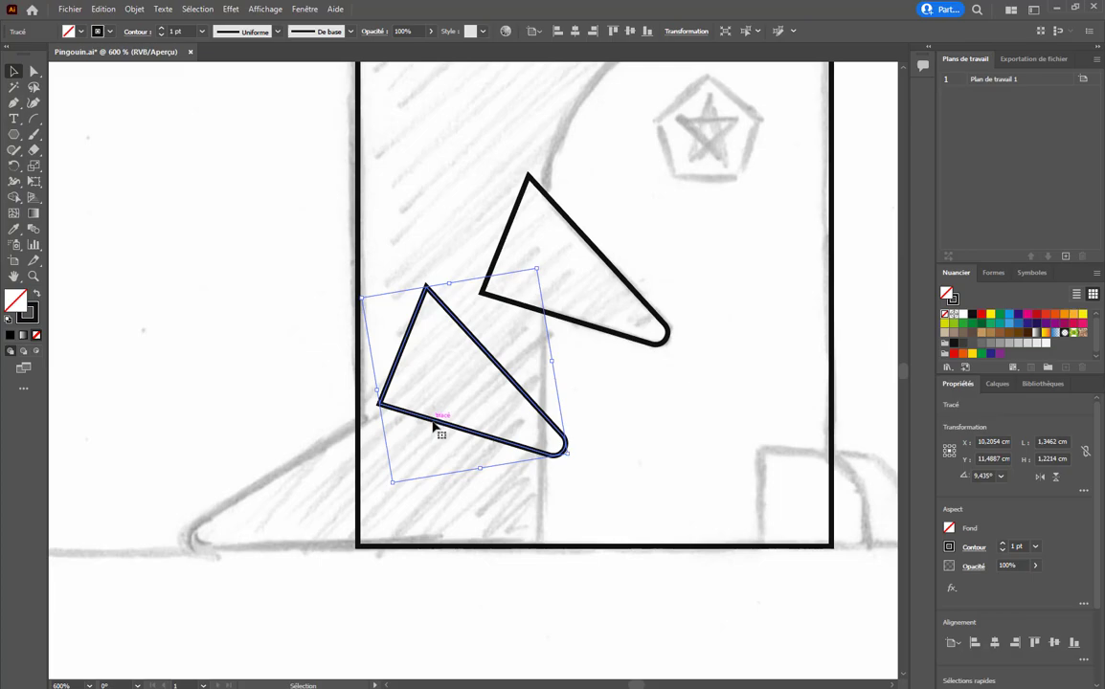
drag(432, 430, 416, 441)
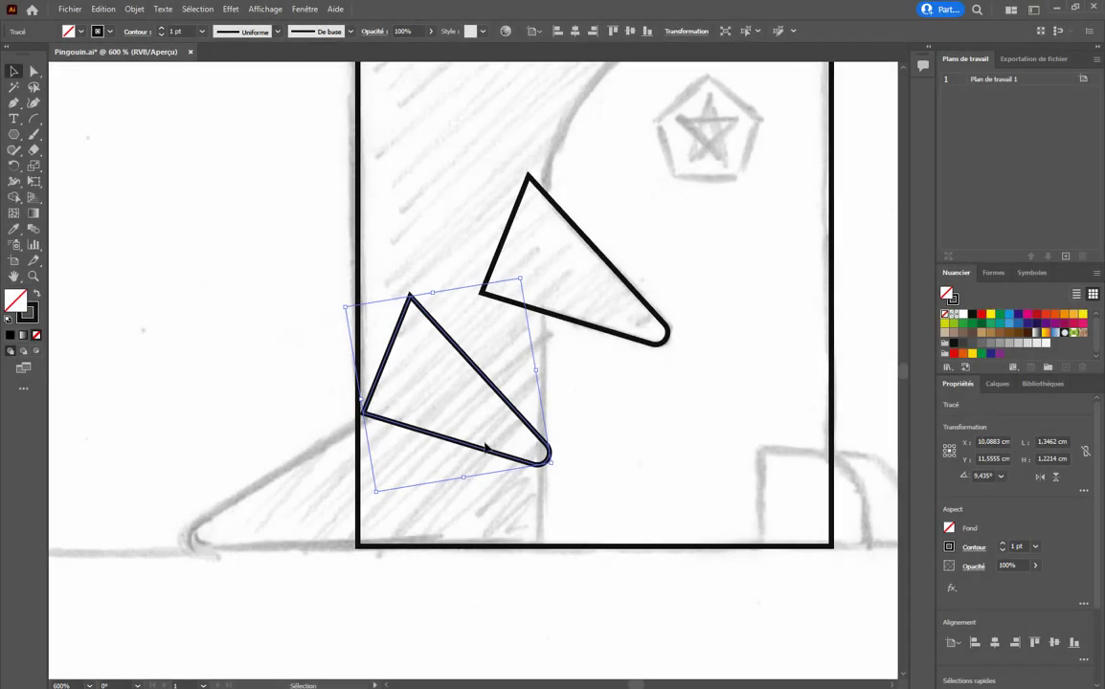
drag(457, 448, 336, 512)
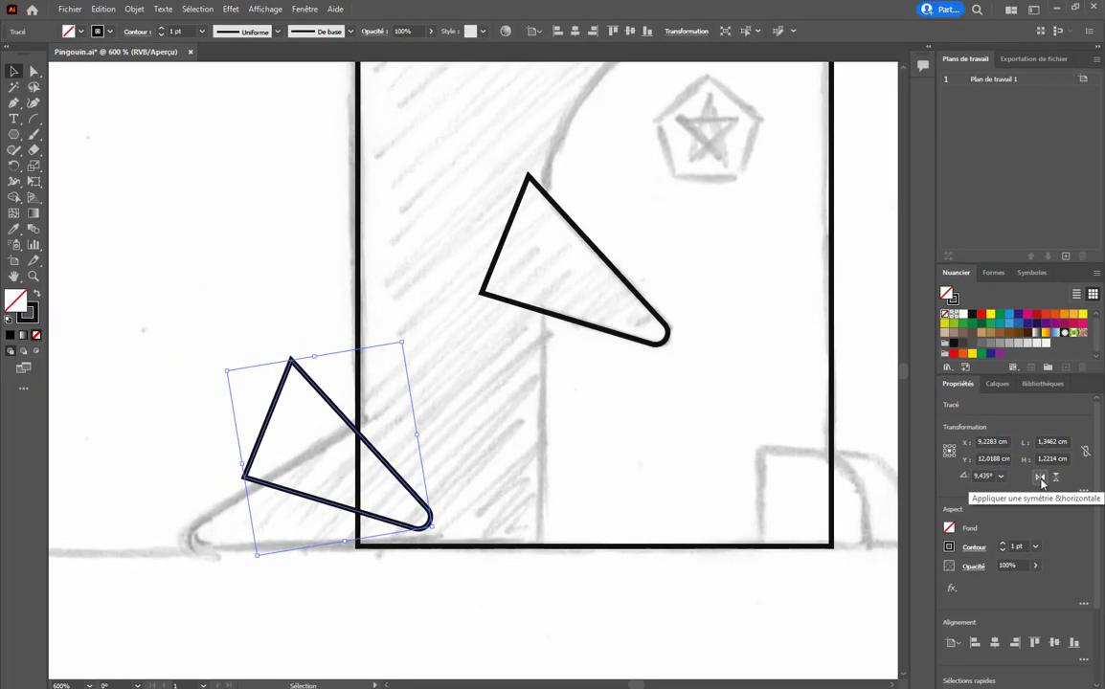
Flip the copy horizontally, rotate and resize it to about 1,66 × 1,09 cm on the base line
click(1040, 477)
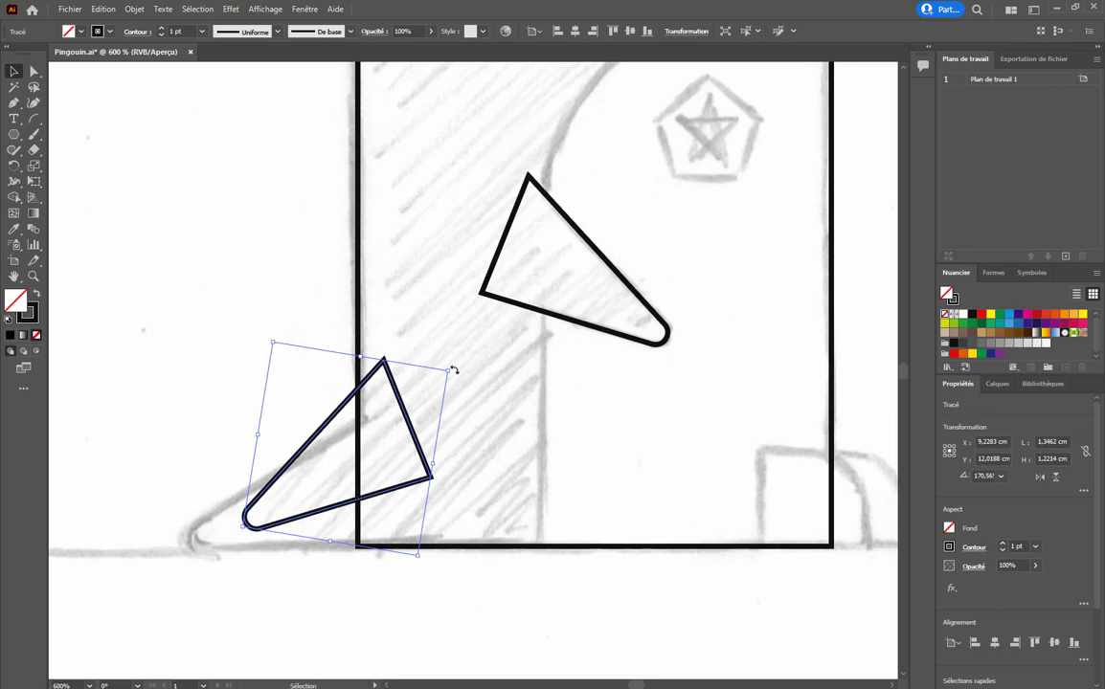
drag(454, 370, 459, 410)
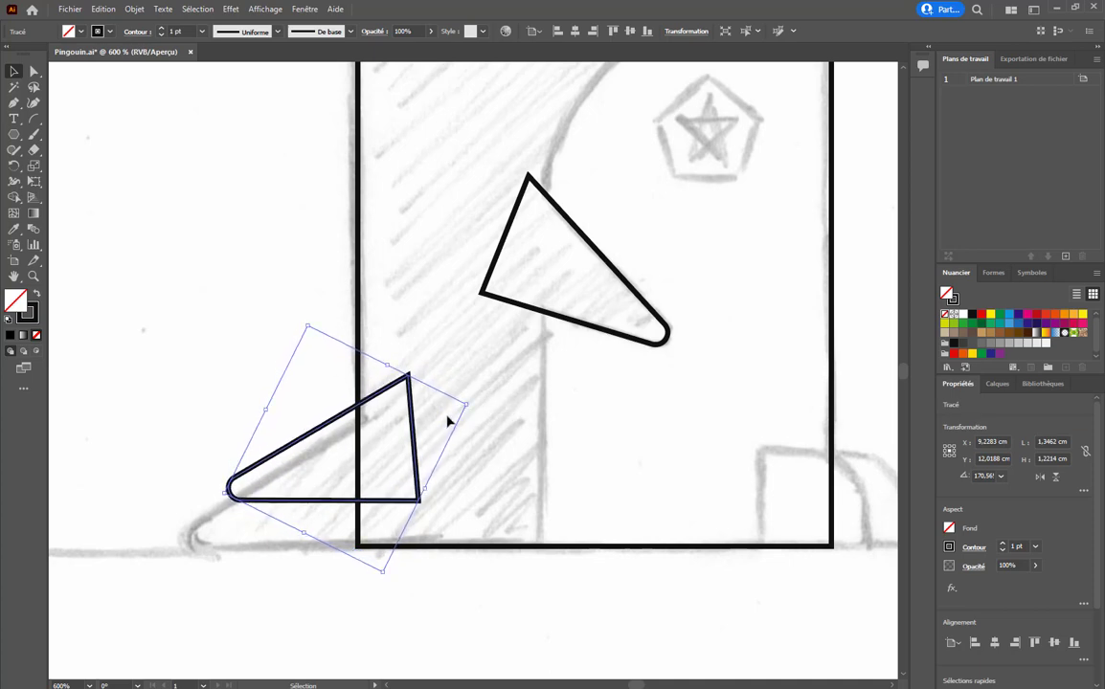
drag(293, 508, 248, 554)
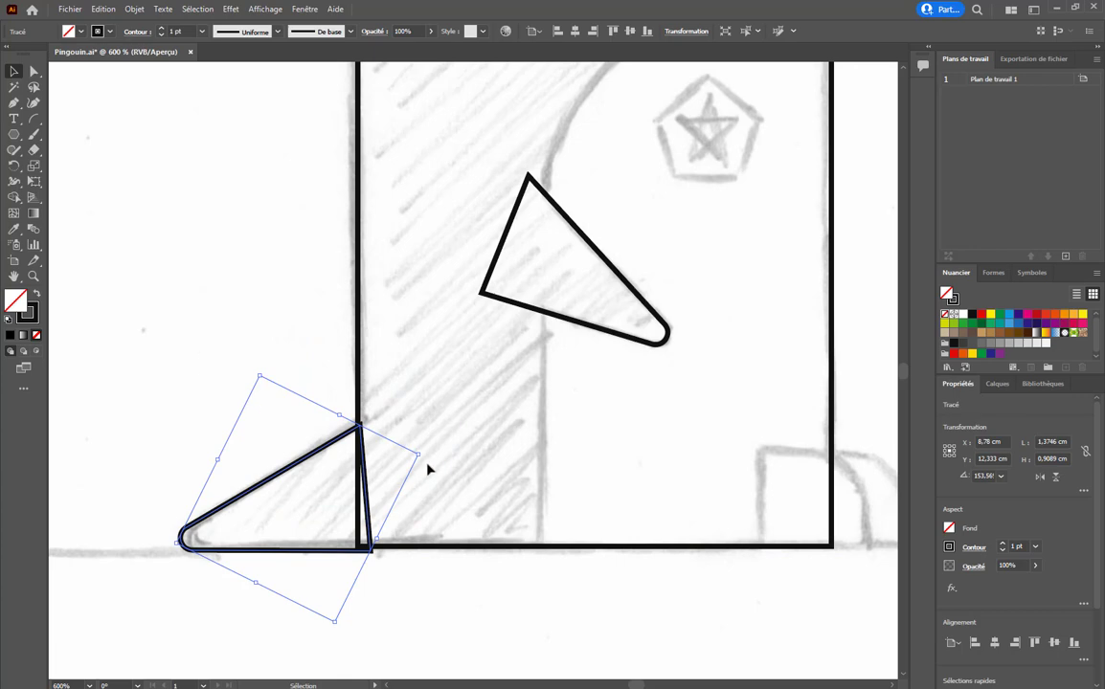
drag(421, 461, 469, 442)
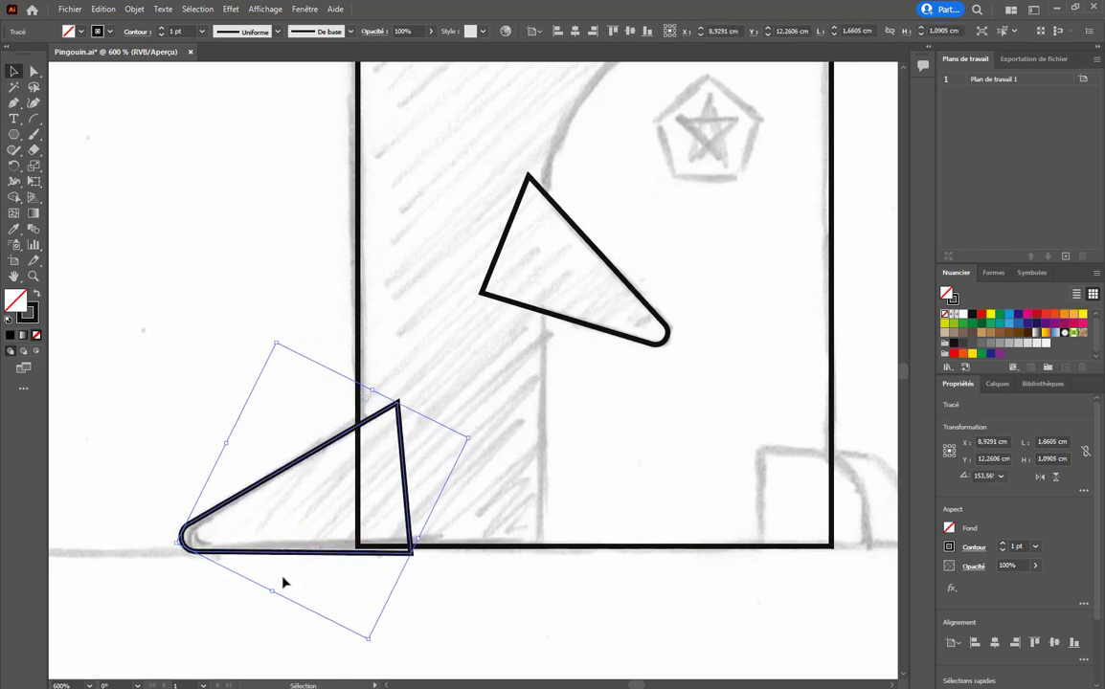
drag(300, 554, 300, 547)
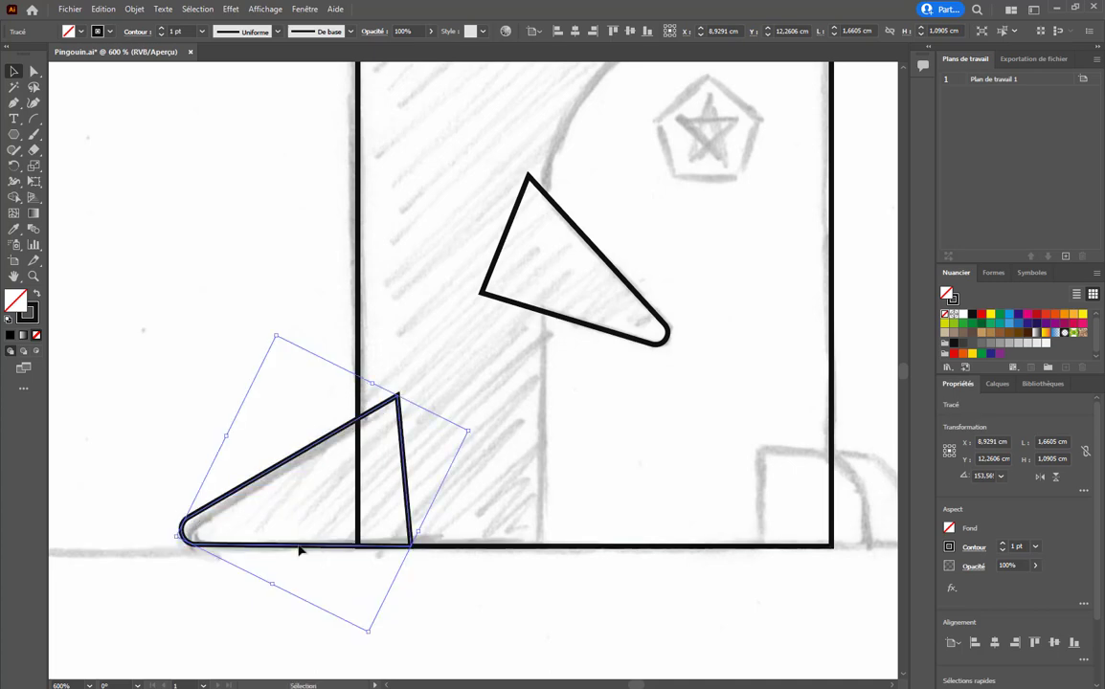
click(397, 534)
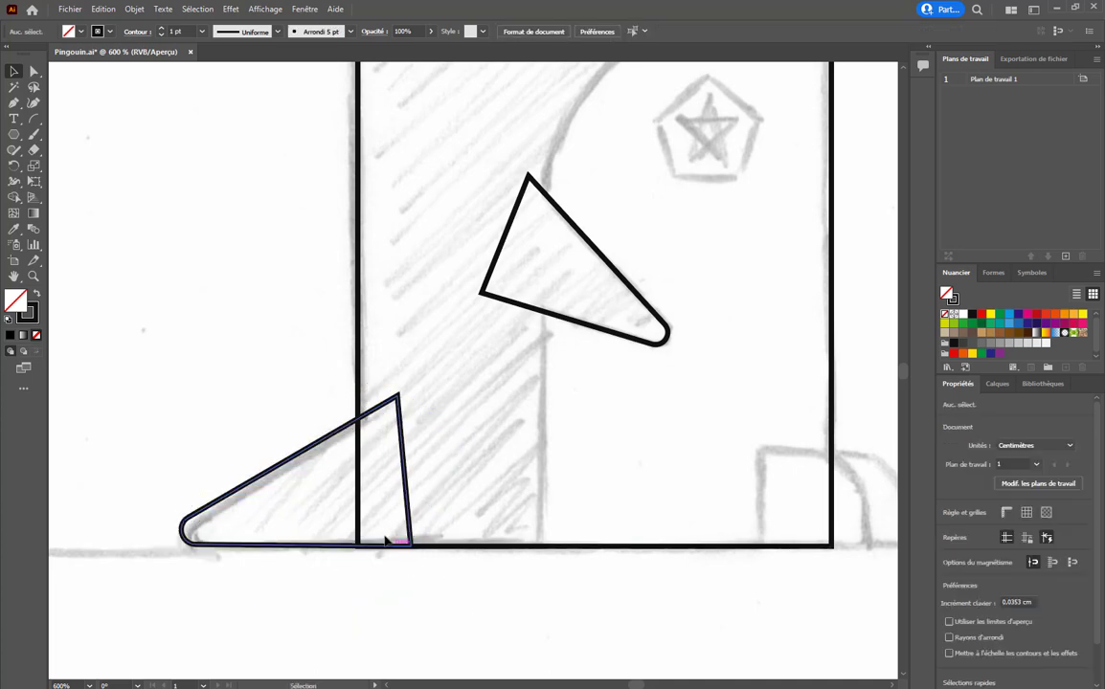
Draw a 2,11 × 3,76 cm rectangle from the body's bottom-right anchor up under the eye
scroll(393, 459, down, 2)
scroll(402, 445, down, 1)
scroll(418, 465, down, 1)
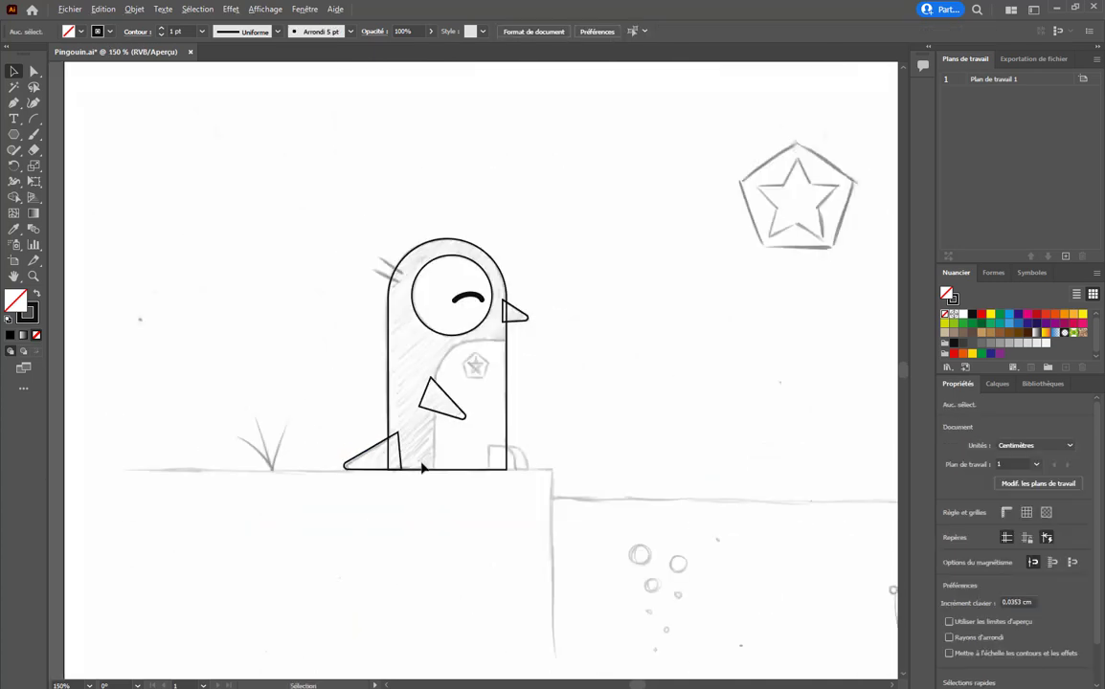
scroll(418, 465, down, 1)
scroll(422, 468, up, 1)
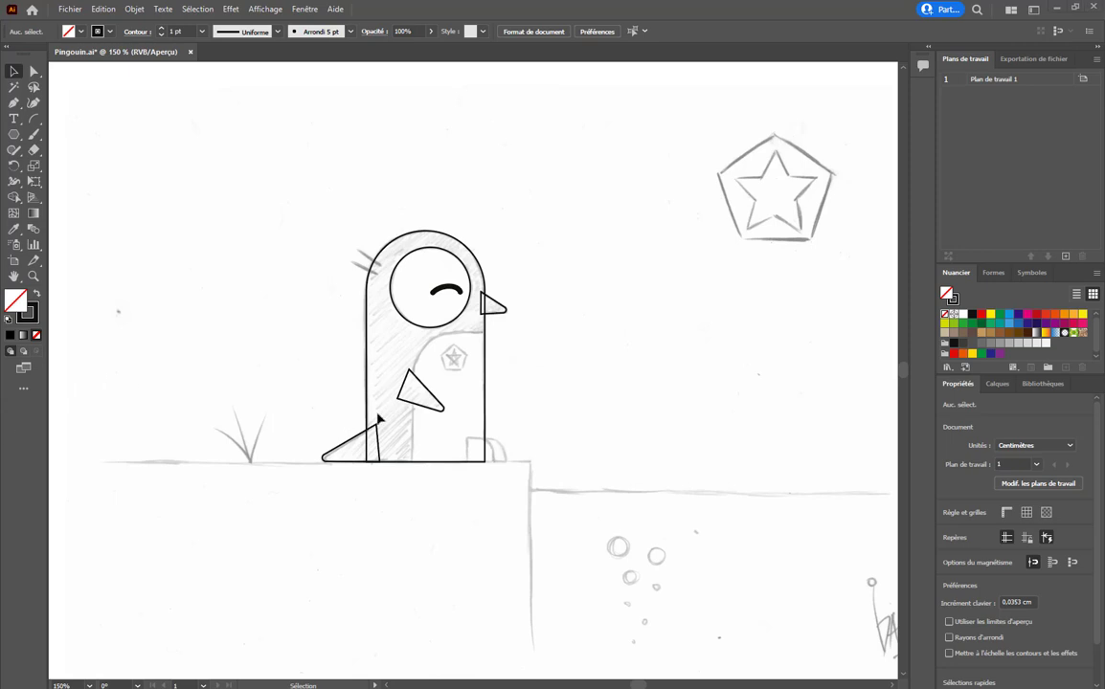
click(15, 136)
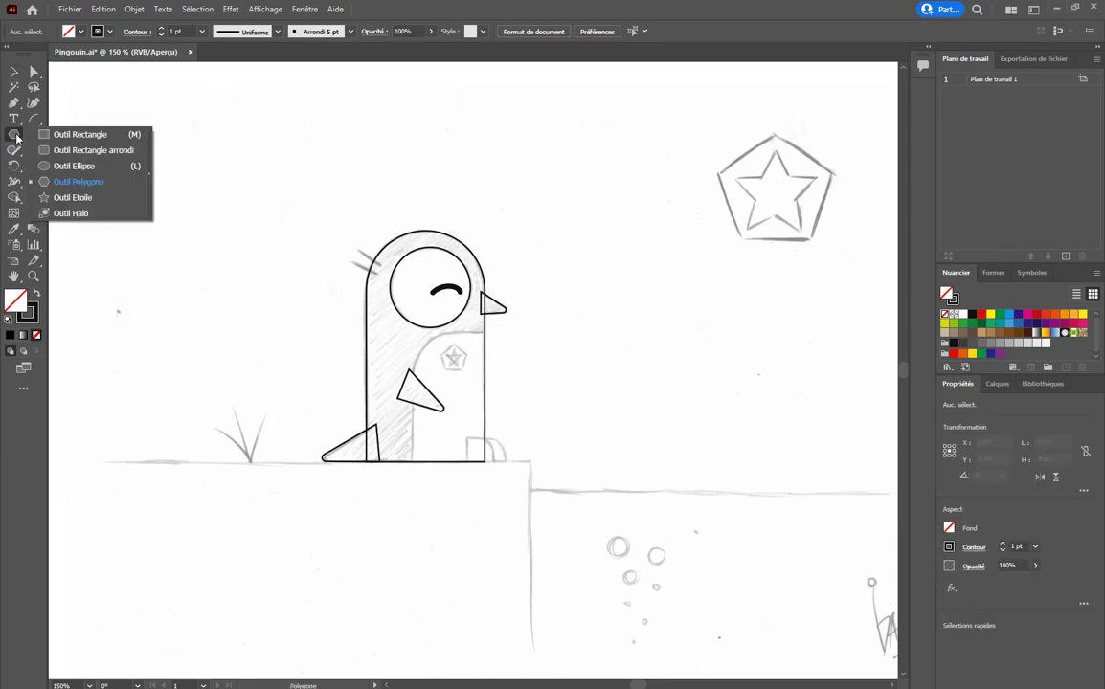
click(80, 134)
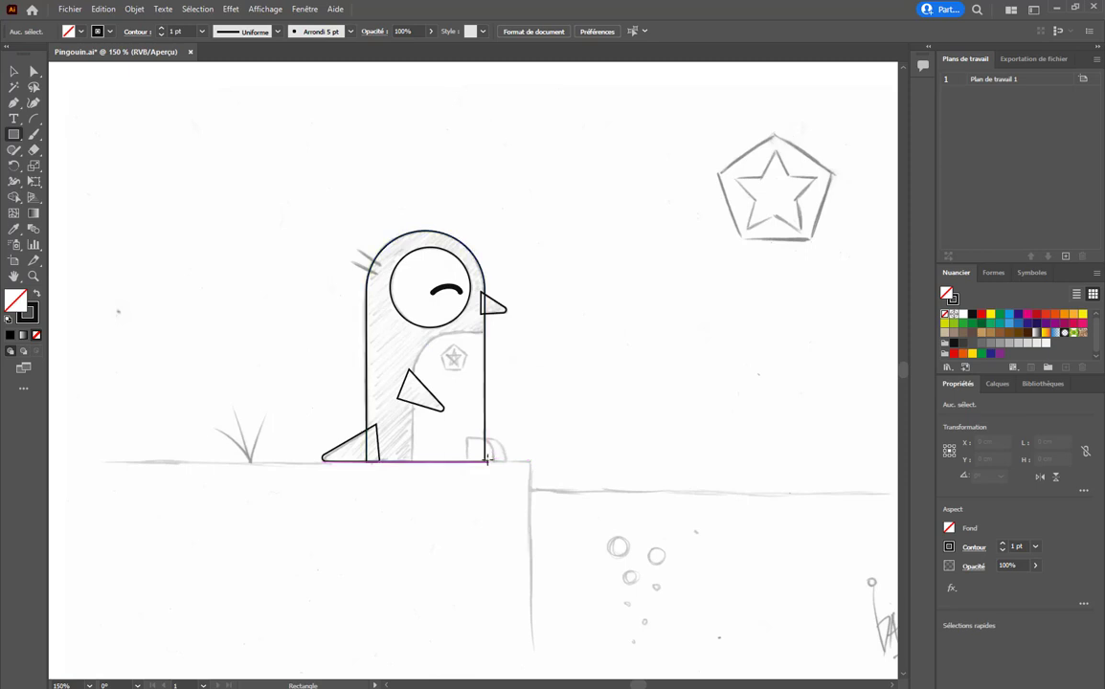
scroll(482, 461, up, 2)
scroll(498, 407, up, 1)
drag(531, 410, 538, 442)
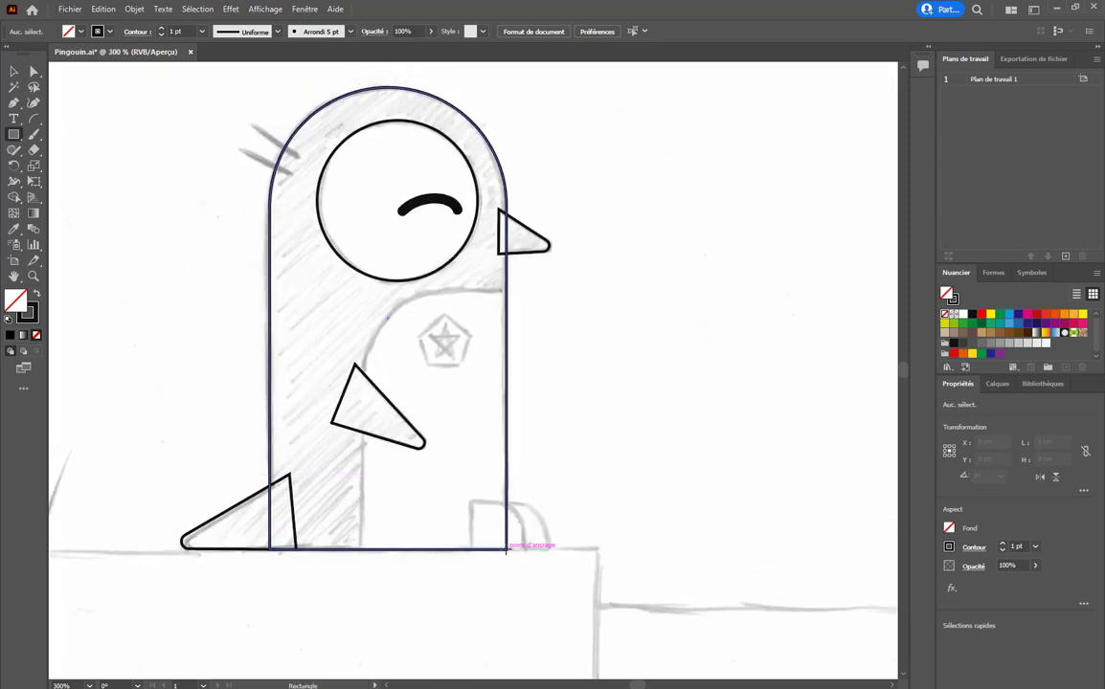
drag(503, 547, 360, 289)
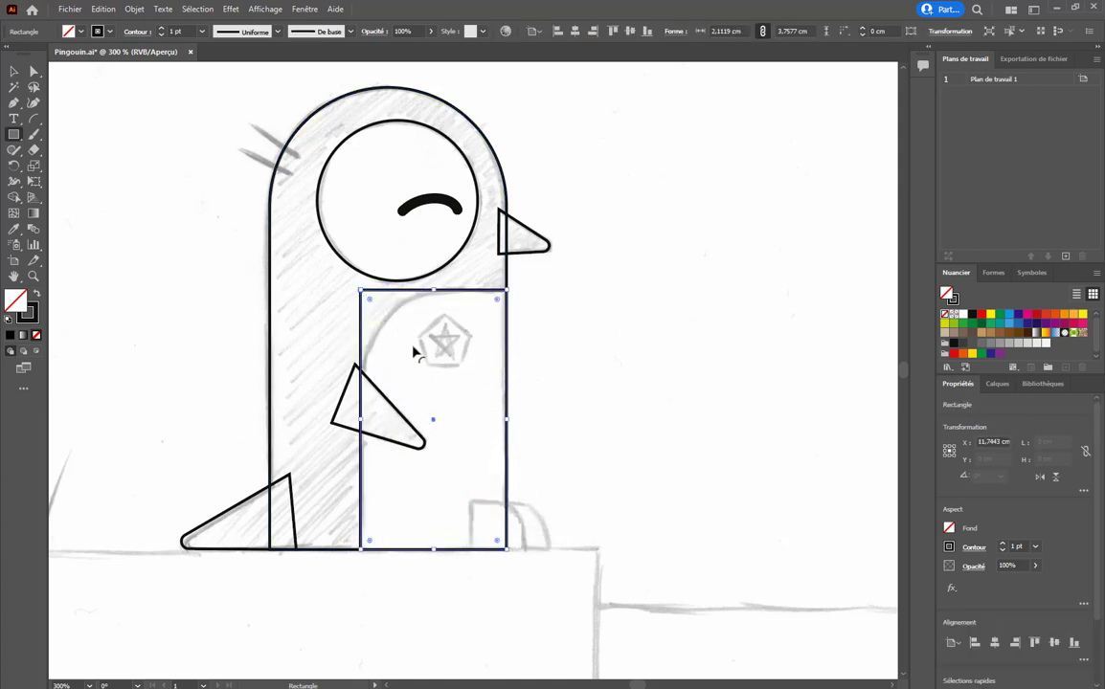
Broadly round the belly rectangle's top-left corner with its live-corner widget
click(34, 71)
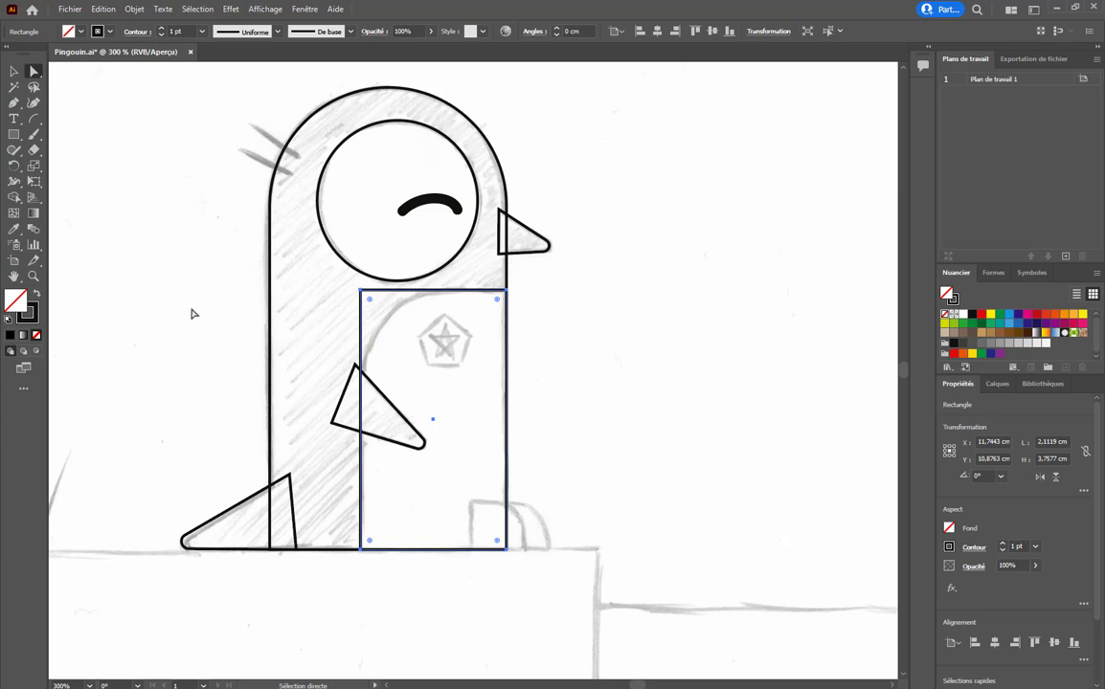
click(365, 313)
drag(344, 280, 366, 309)
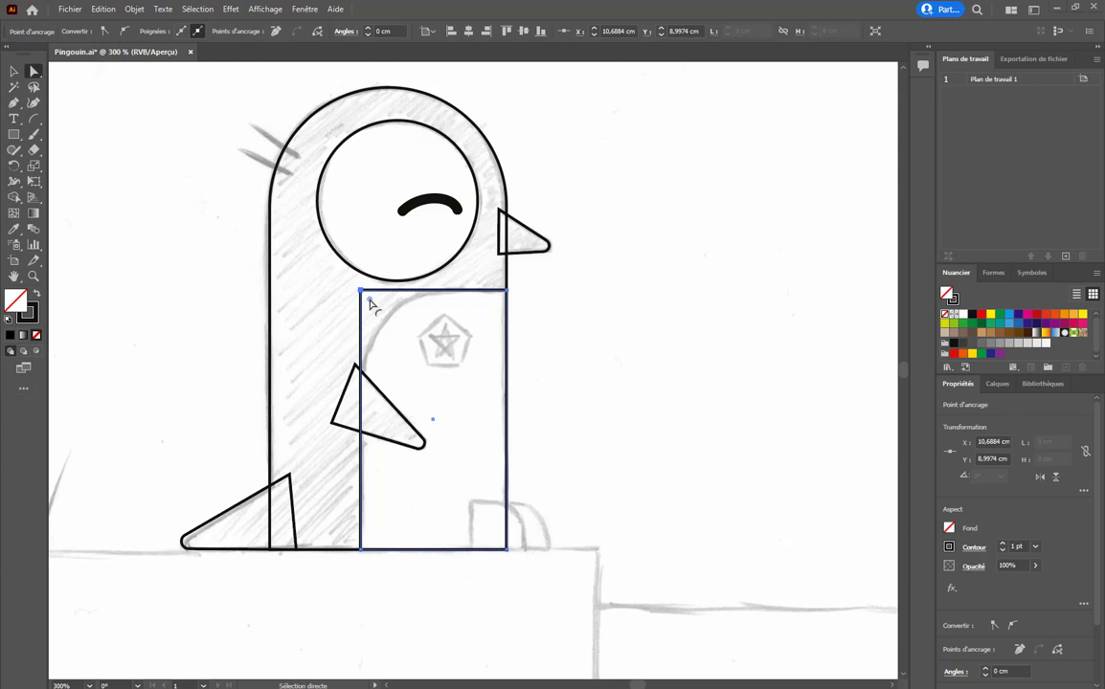
drag(372, 301, 443, 382)
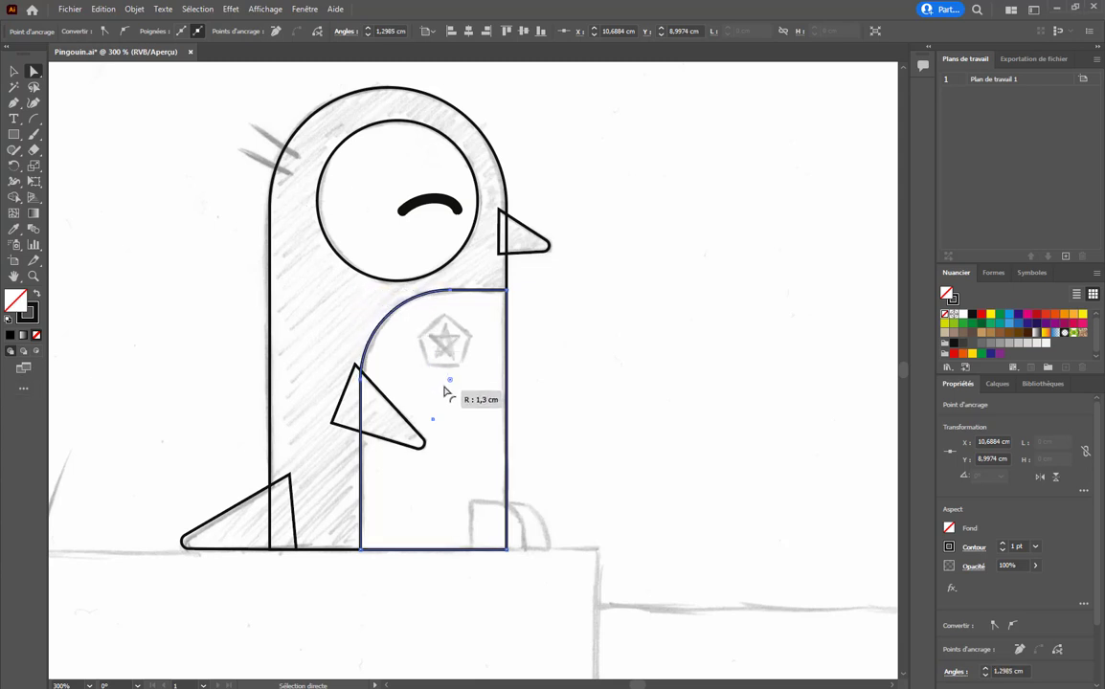
drag(442, 382, 447, 389)
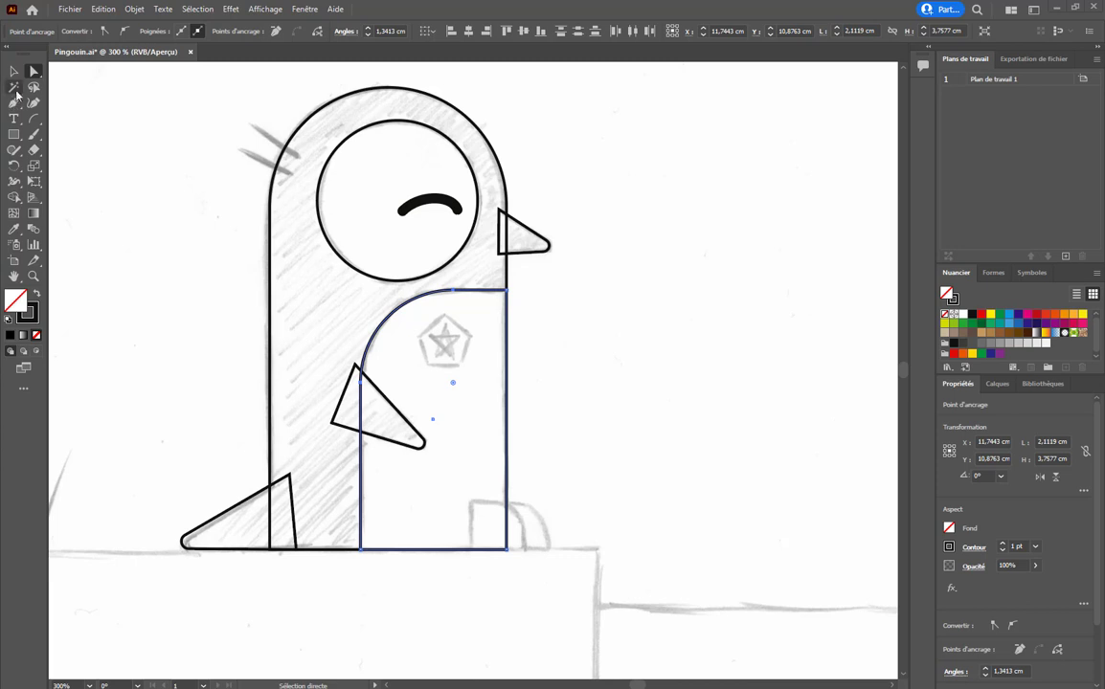
click(13, 134)
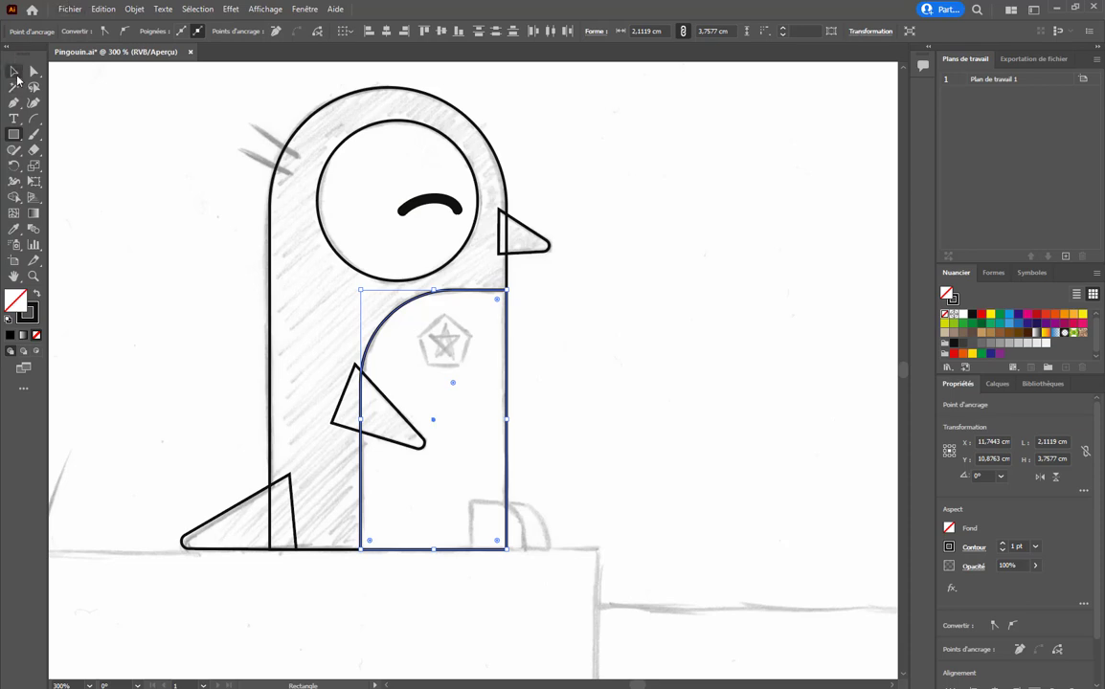
click(13, 70)
click(609, 412)
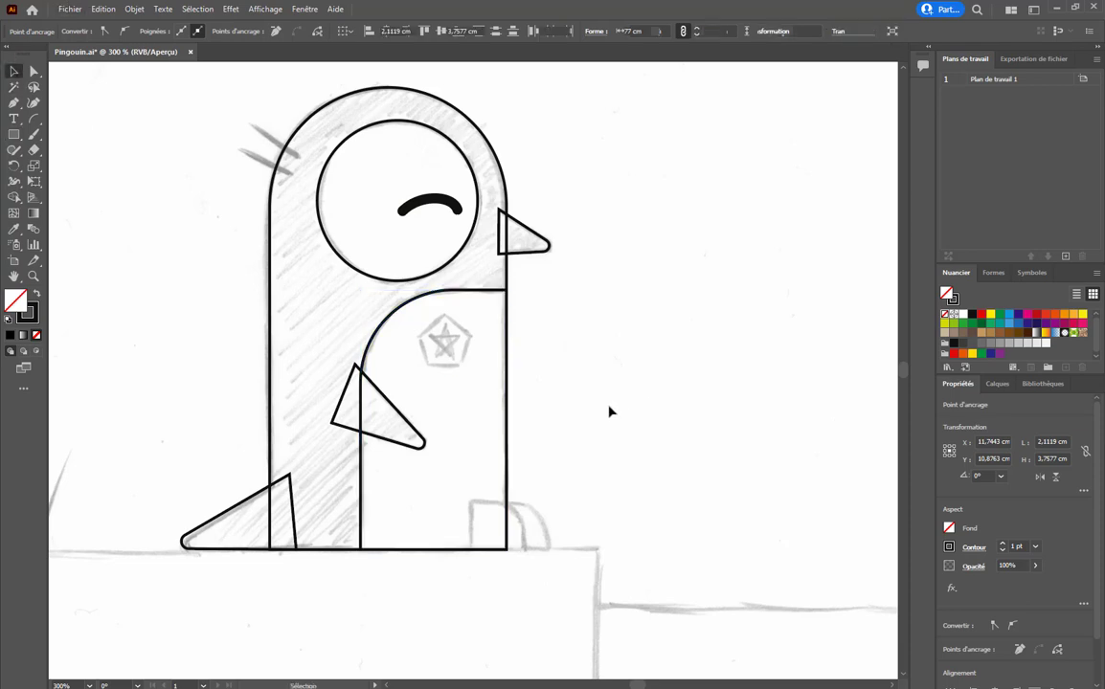
Draw a small square at the body's bottom-right edge and round its top-right corner
click(14, 134)
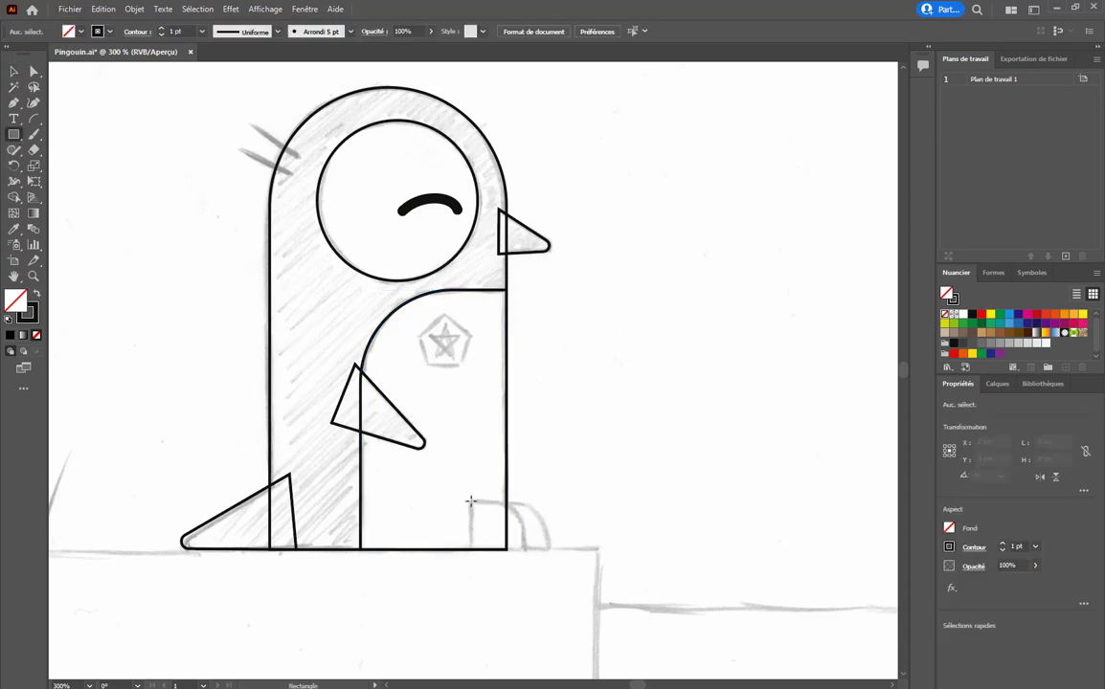
drag(470, 501, 525, 549)
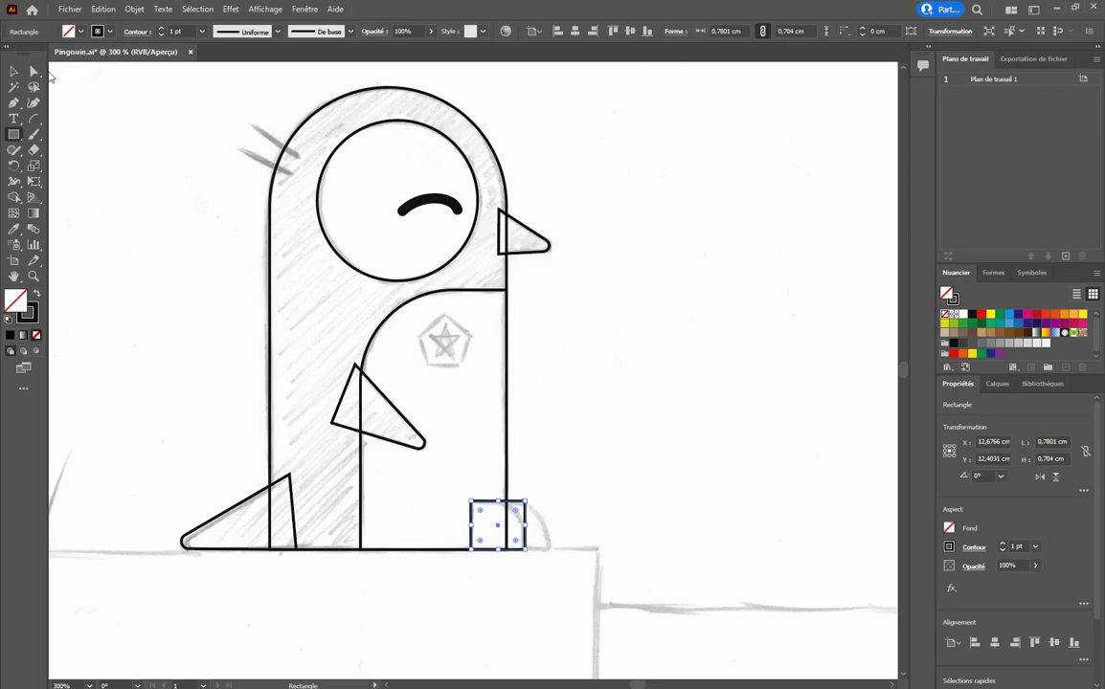
click(33, 70)
click(523, 517)
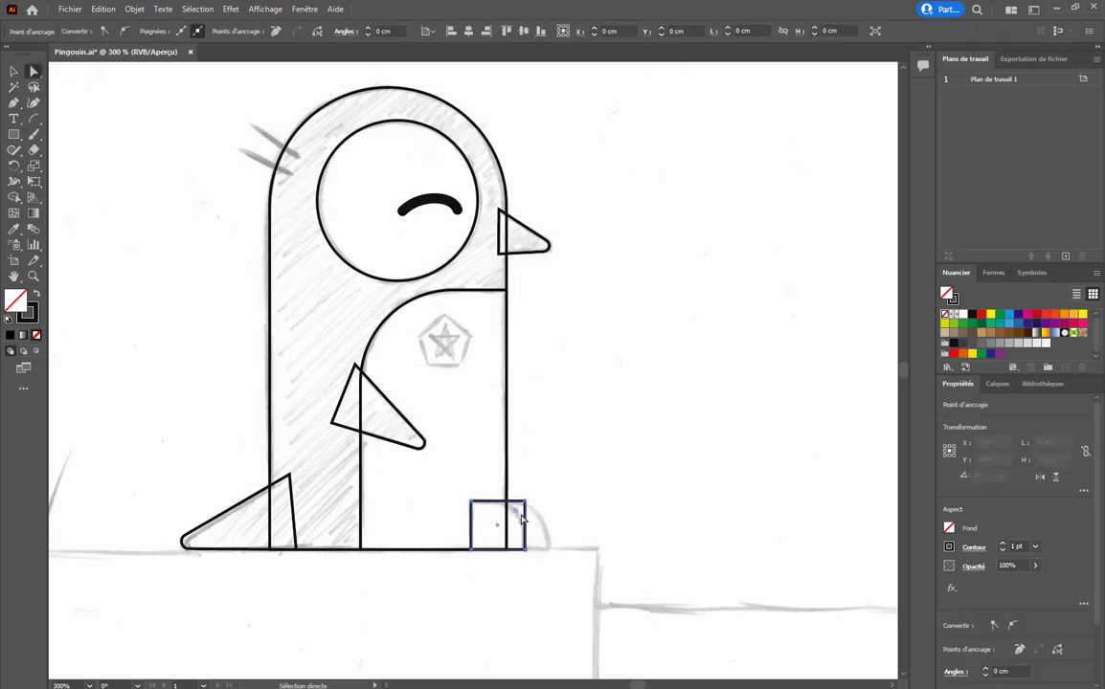
mouse_move(517, 512)
mouse_down()
mouse_move(475, 534)
mouse_move(474, 525)
mouse_up()
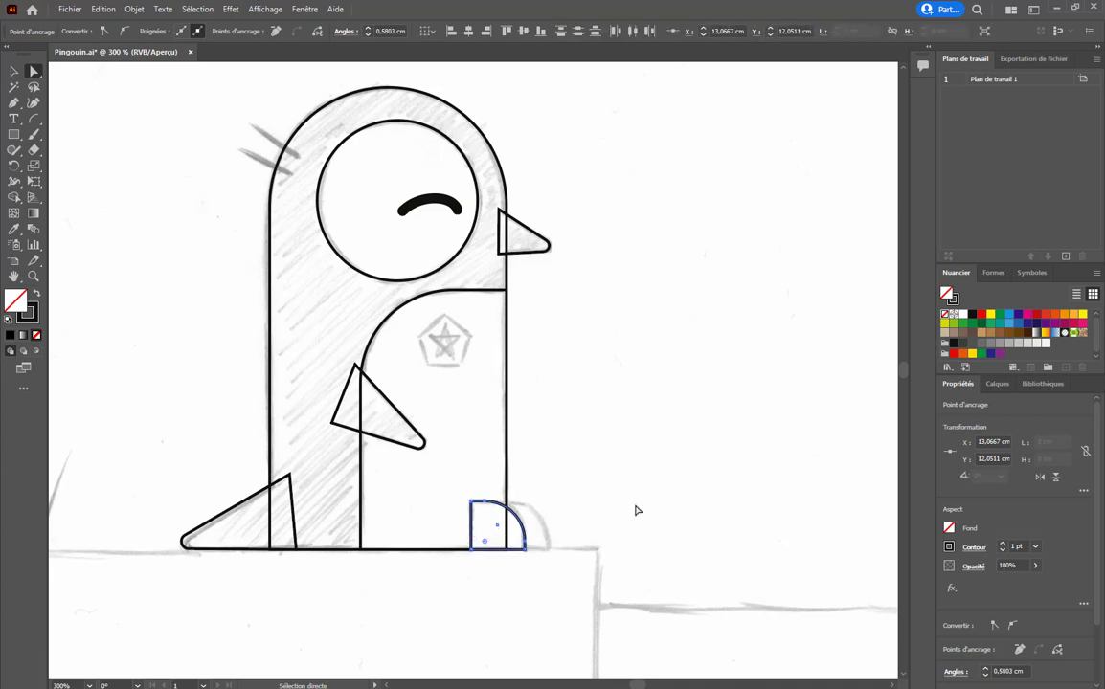
click(629, 487)
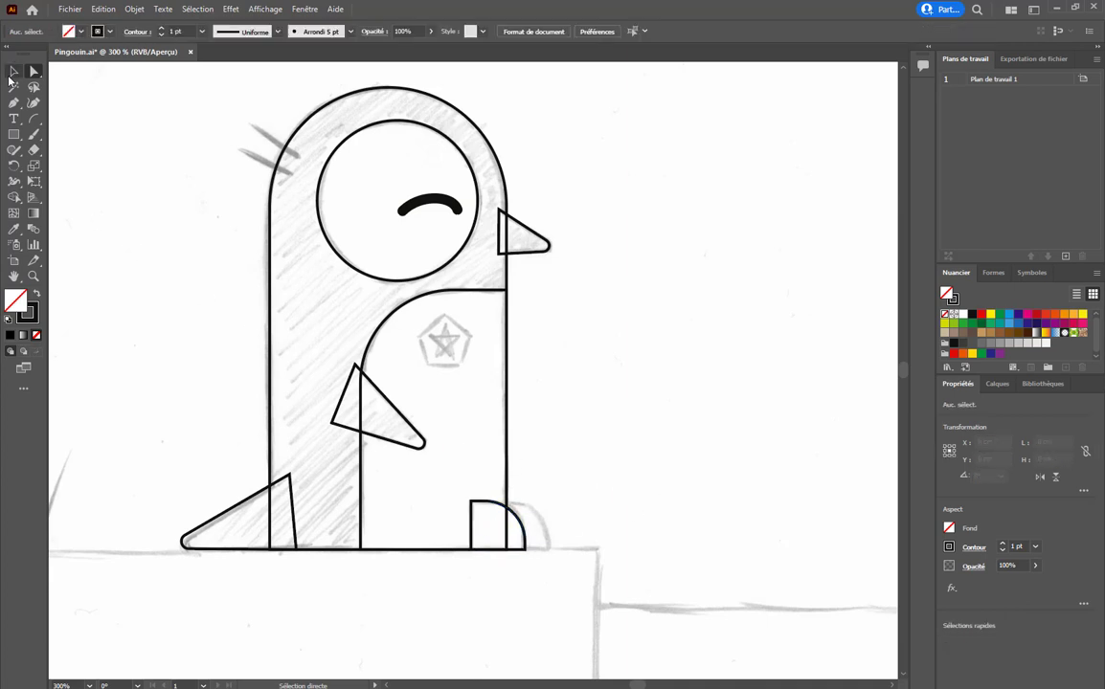
Make the toe's corner much rounder, then nudge and slightly widen it beside the first toe
click(13, 73)
click(473, 507)
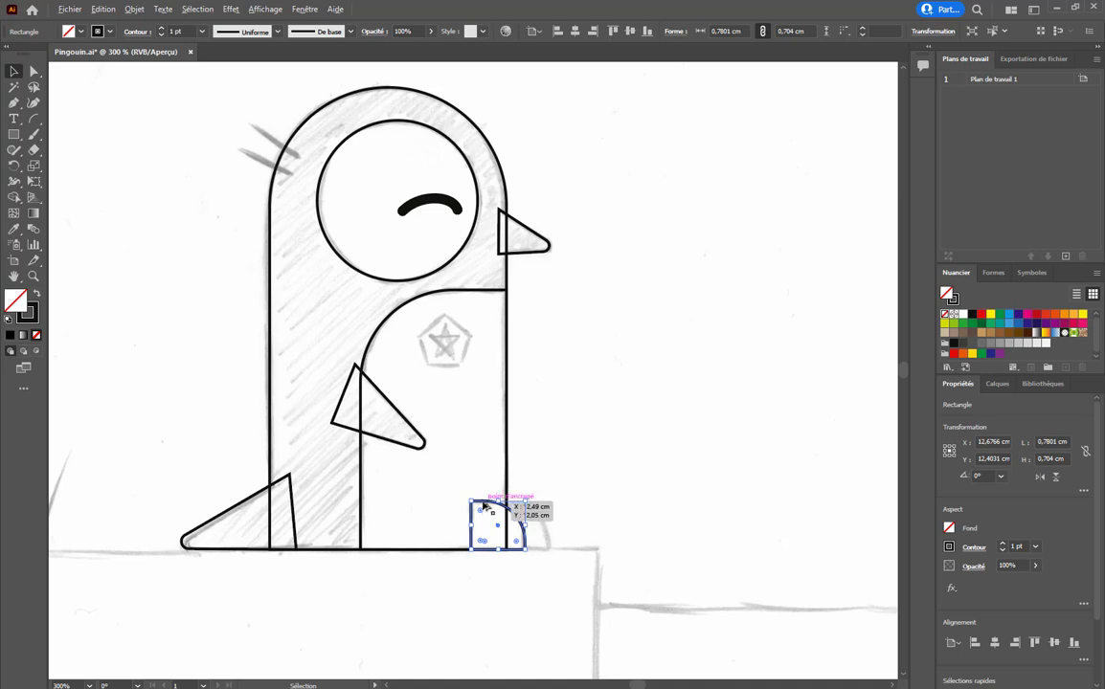
drag(483, 504, 508, 507)
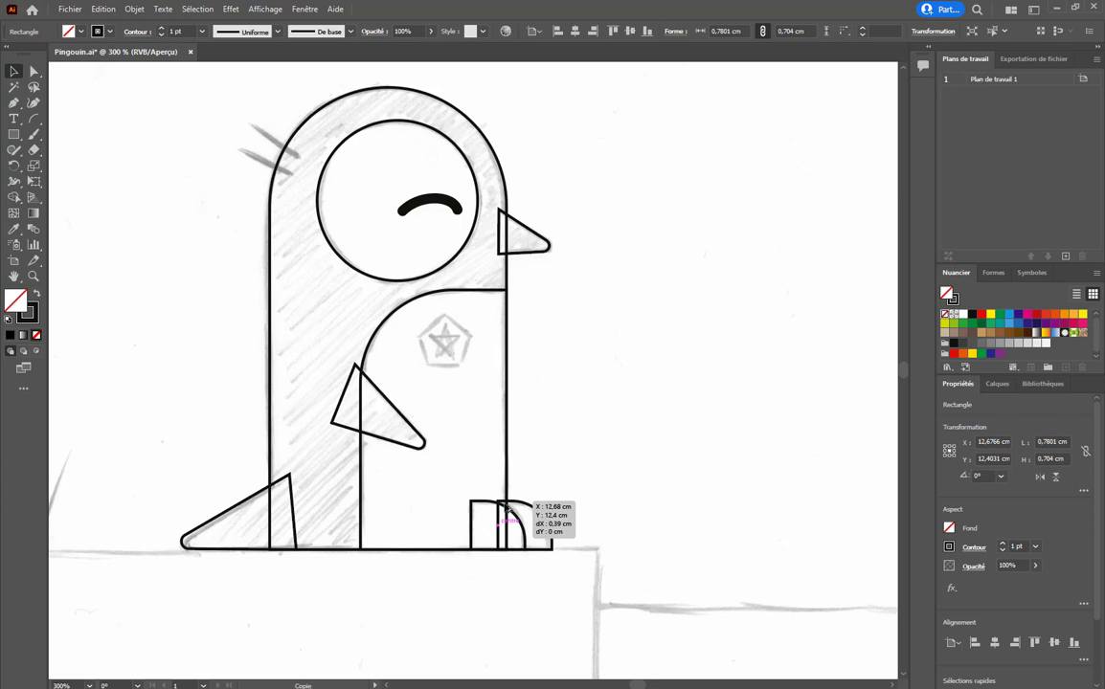
drag(508, 507, 505, 509)
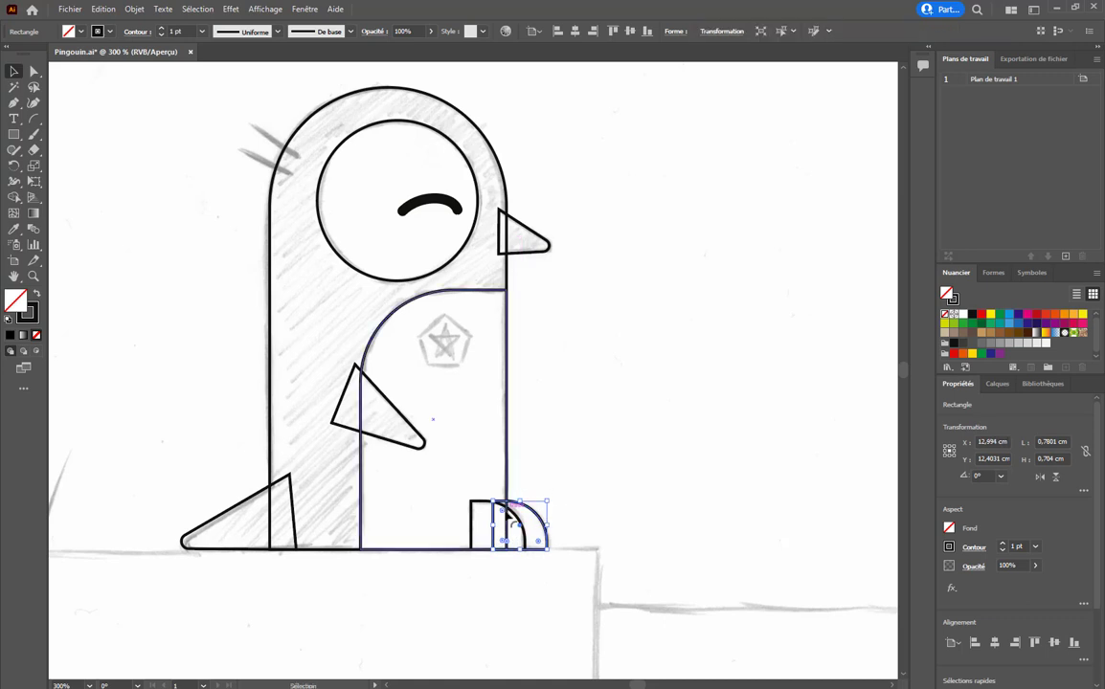
drag(494, 525, 489, 525)
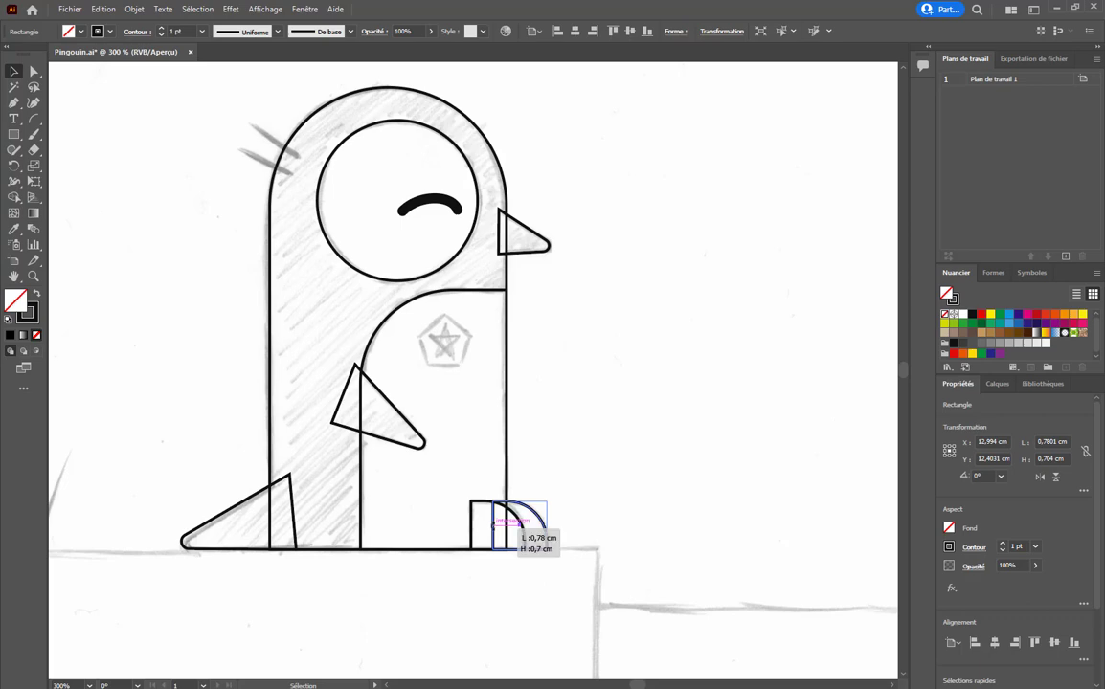
click(589, 517)
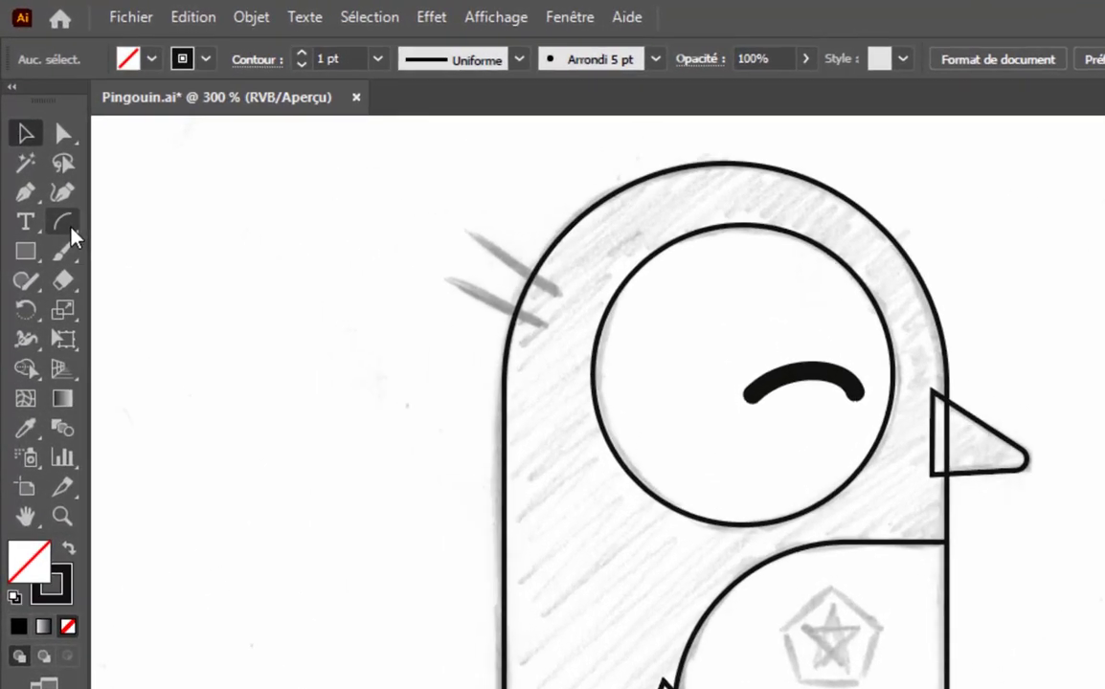
Draw two short parallel diagonal hair strokes at the head's top-left with the Line Segment tool
click(71, 228)
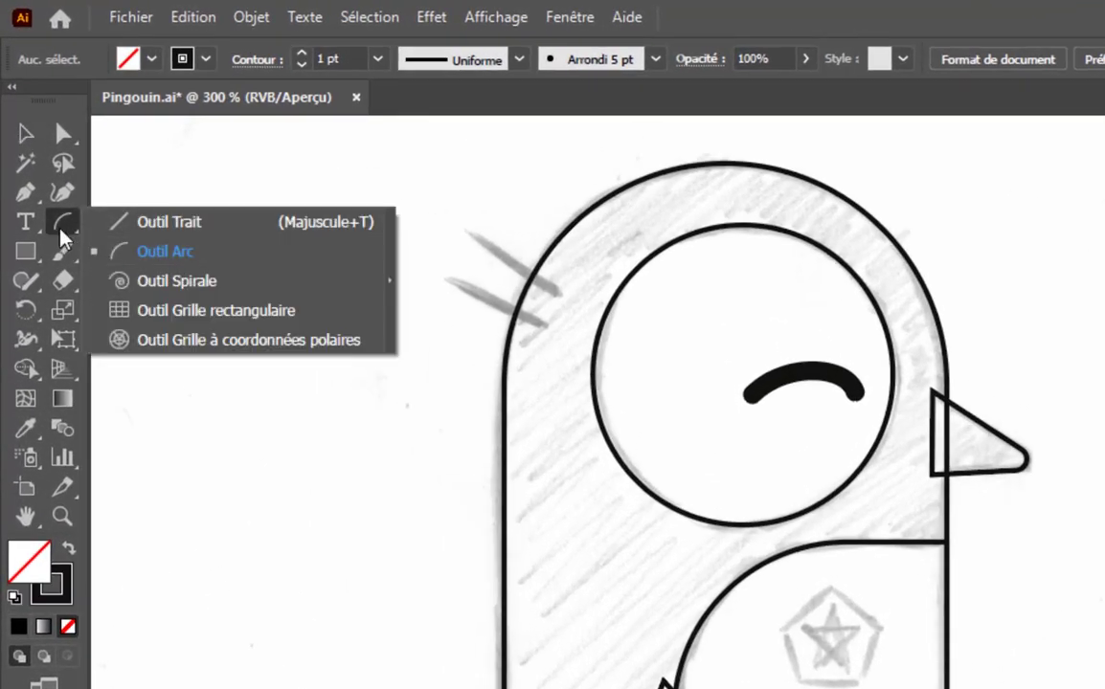
click(62, 234)
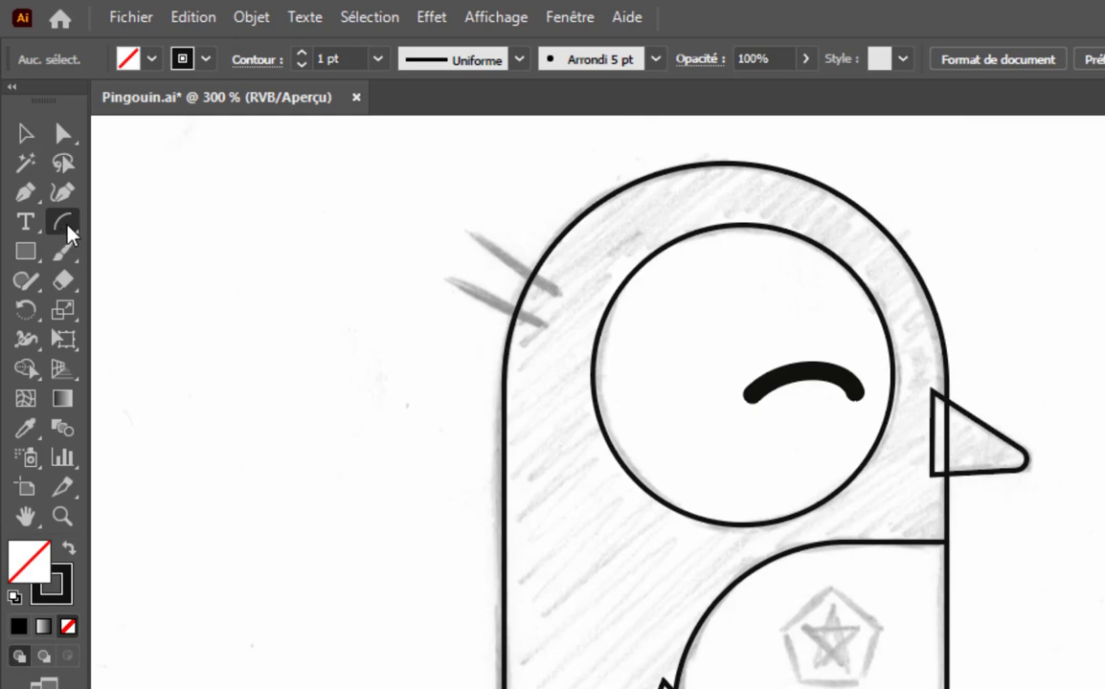
click(71, 232)
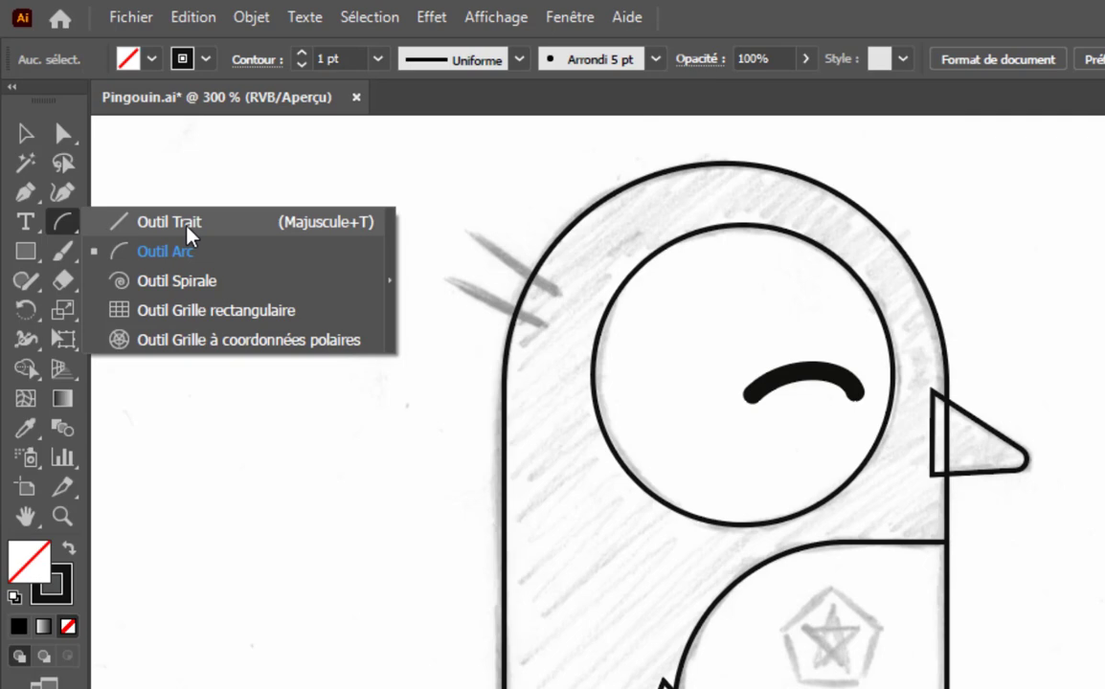
click(187, 228)
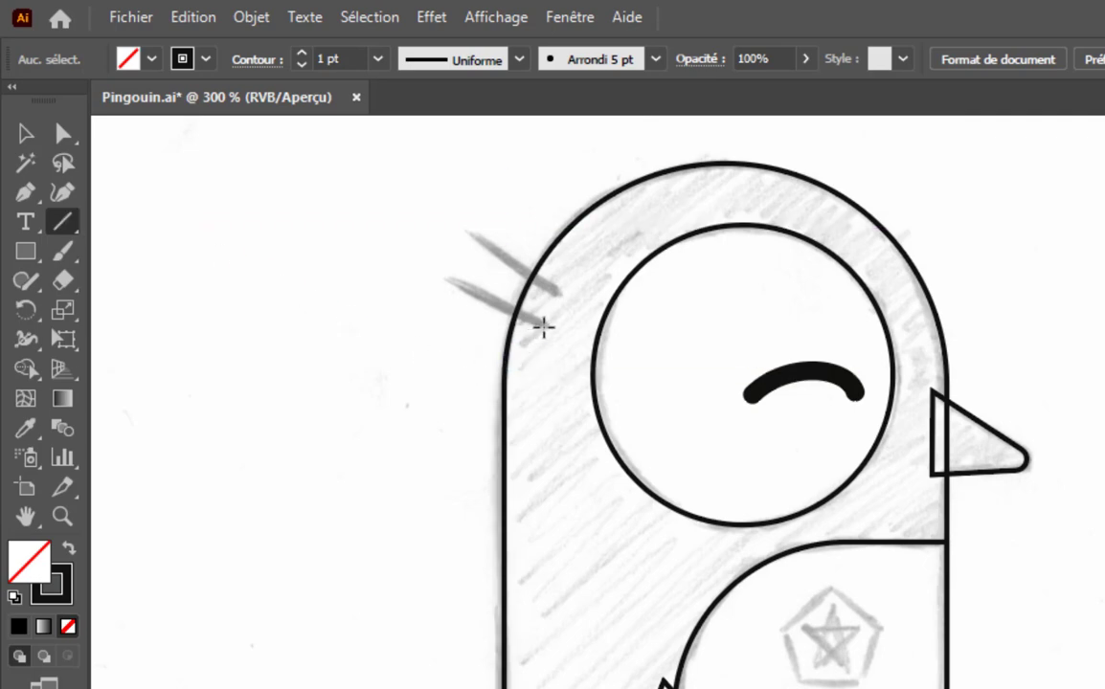
drag(543, 326, 443, 277)
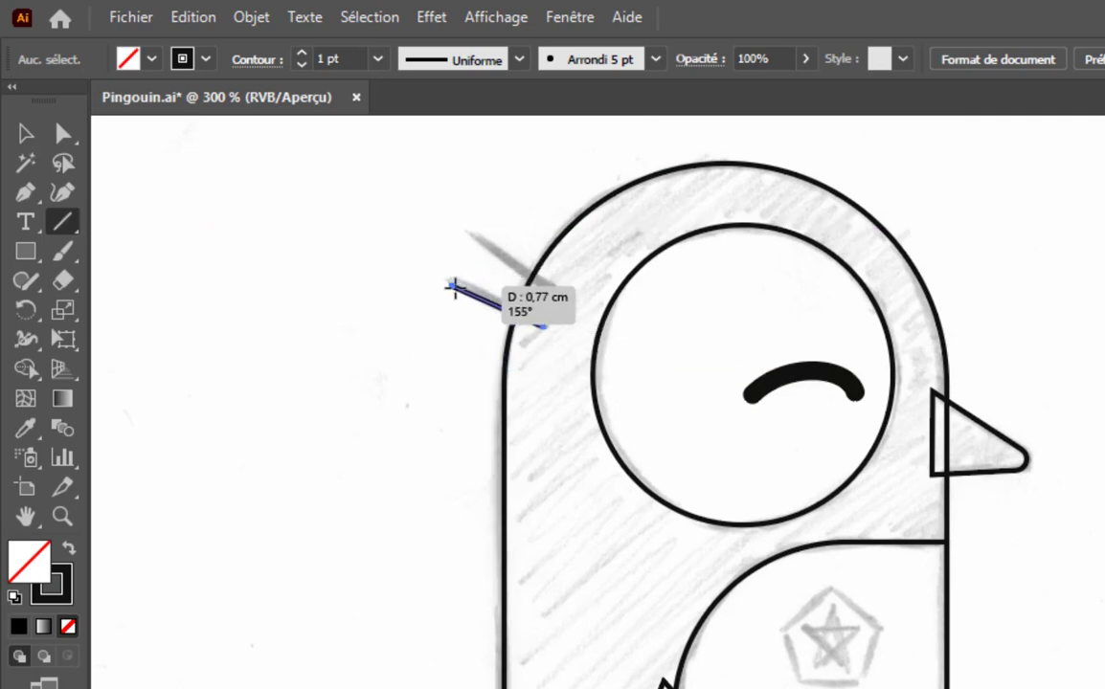
mouse_move(554, 292)
mouse_down()
mouse_move(465, 240)
mouse_move(475, 232)
mouse_up()
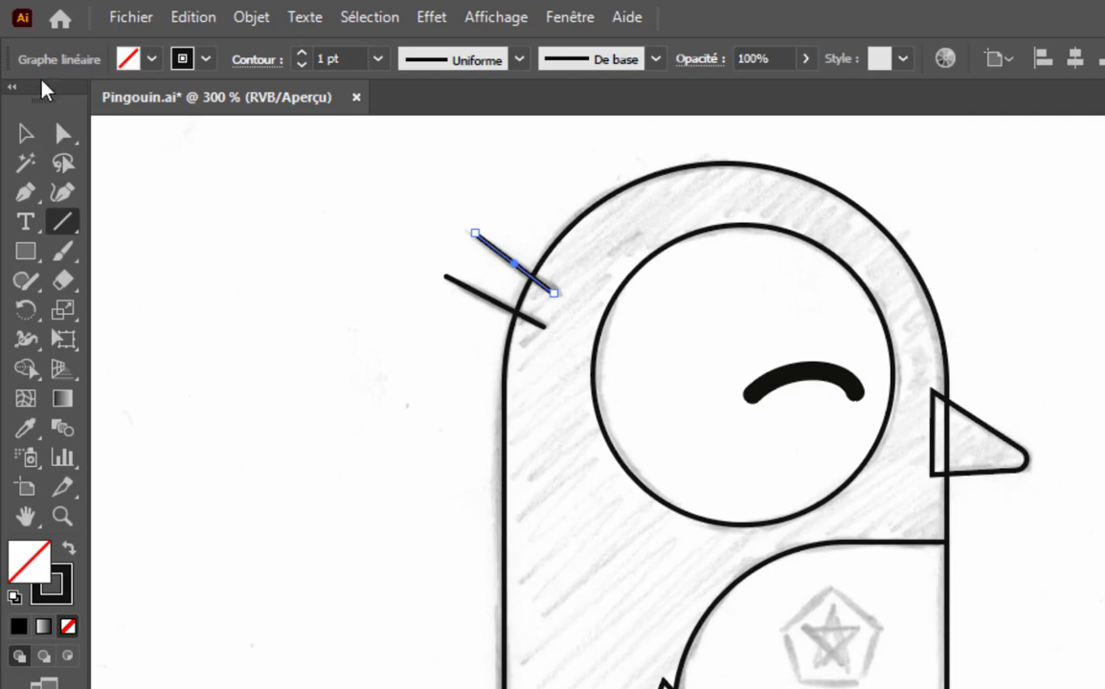
Select both hair strokes and thicken them to 3 pt
click(26, 134)
mouse_move(406, 186)
mouse_down()
mouse_move(479, 296)
mouse_move(485, 337)
mouse_up()
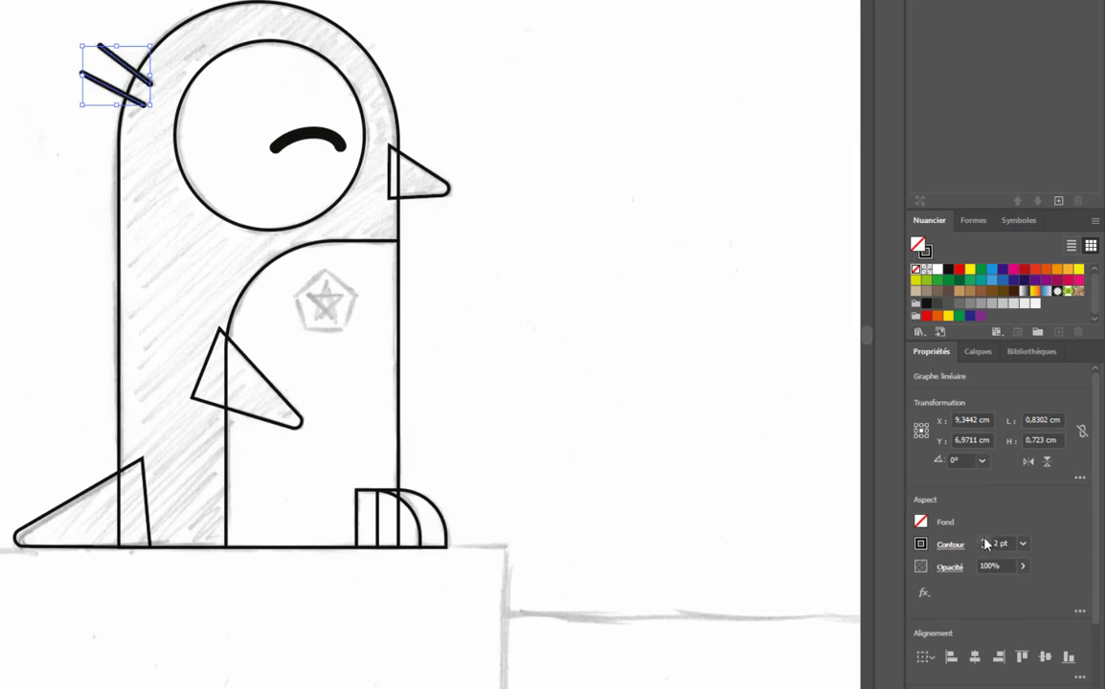
click(986, 544)
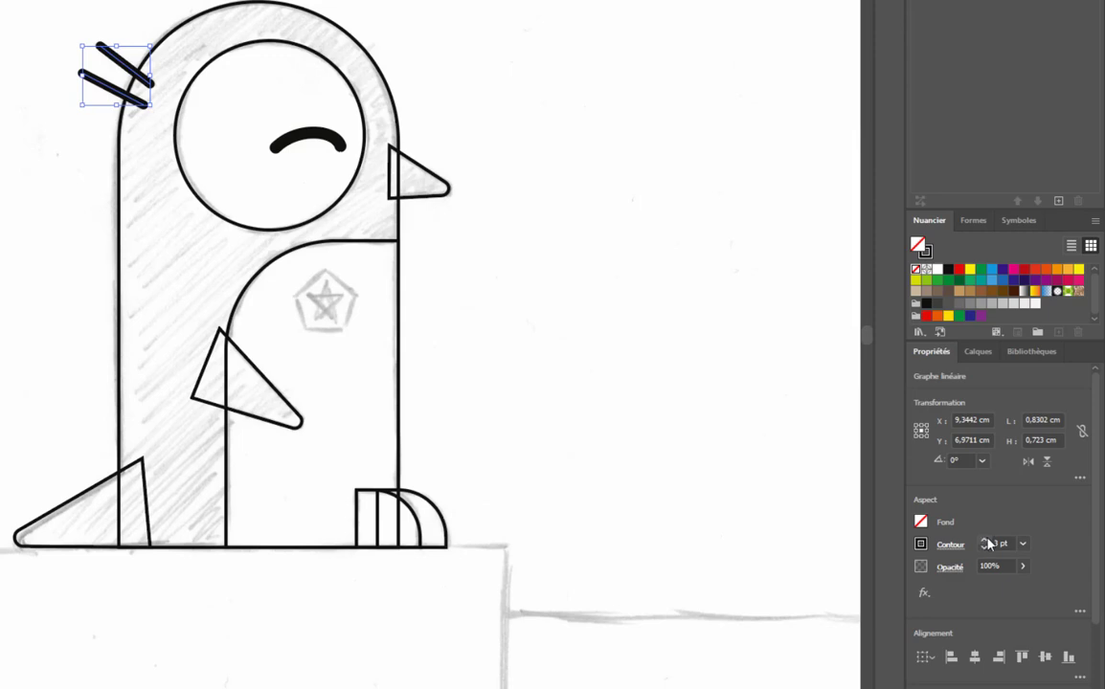
click(948, 546)
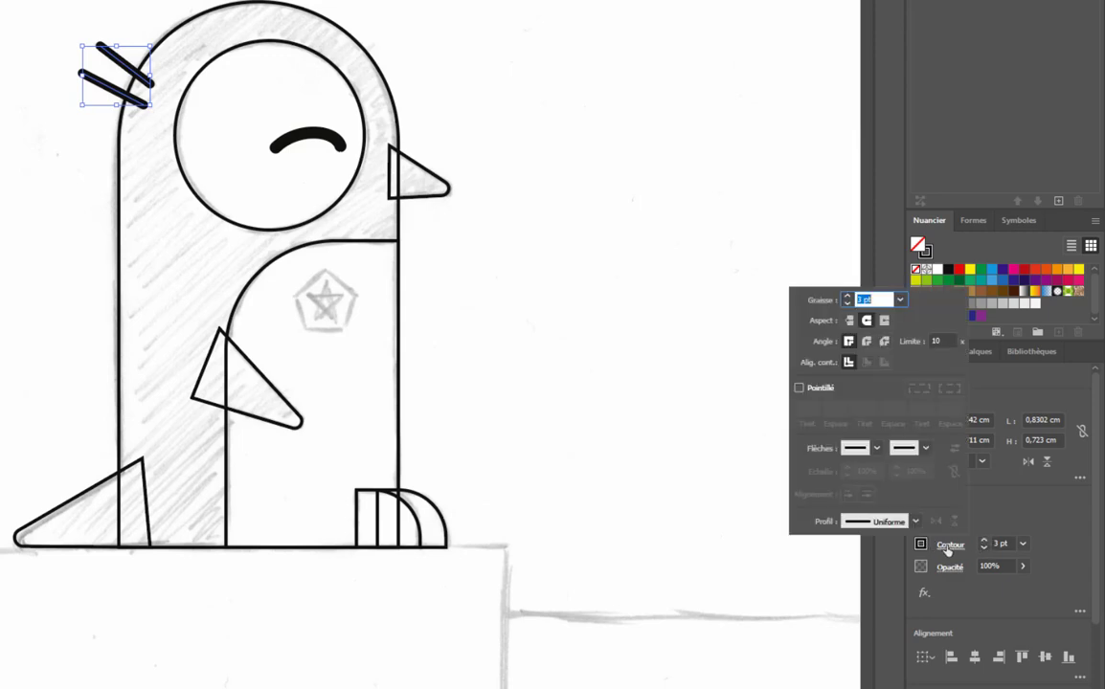
click(463, 243)
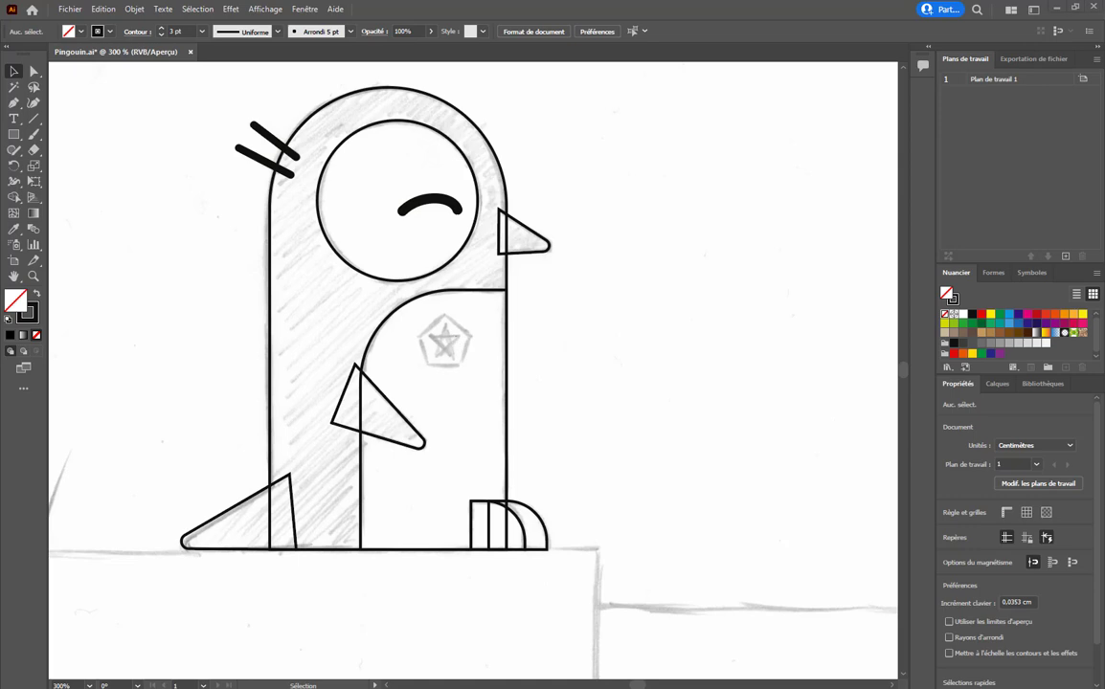
Draw a 5-sided polygon with a 3 pt black outline over the sketched chest emblem
scroll(486, 372, left, 1)
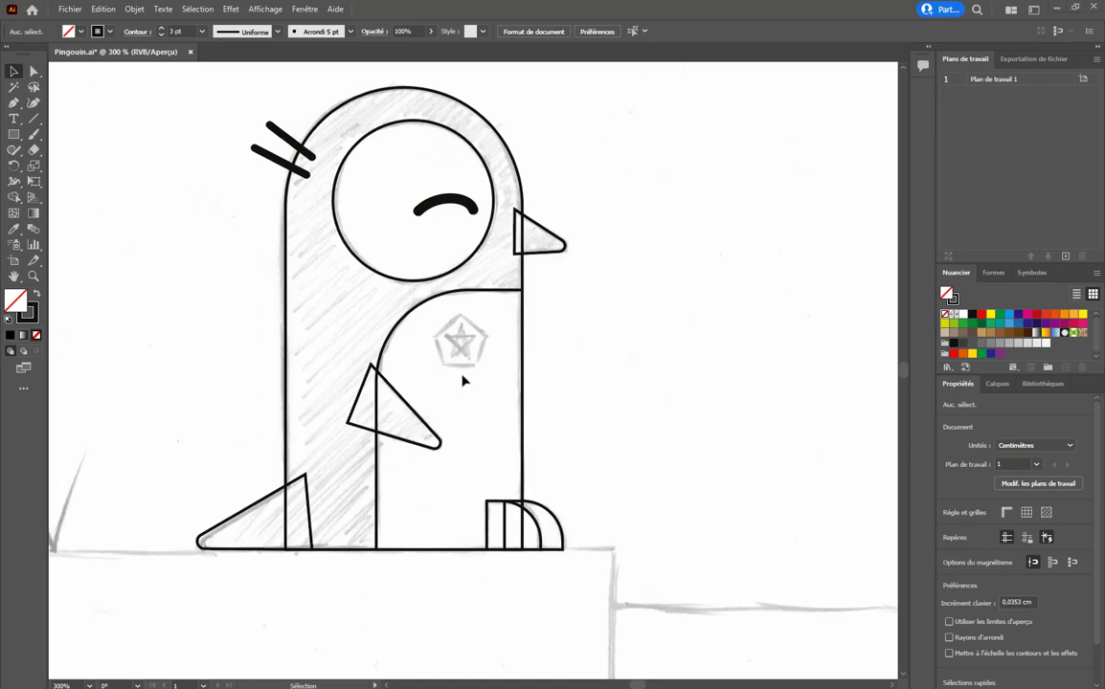
scroll(462, 377, up, 3)
scroll(458, 343, up, 1)
scroll(443, 280, up, 1)
drag(443, 280, 428, 422)
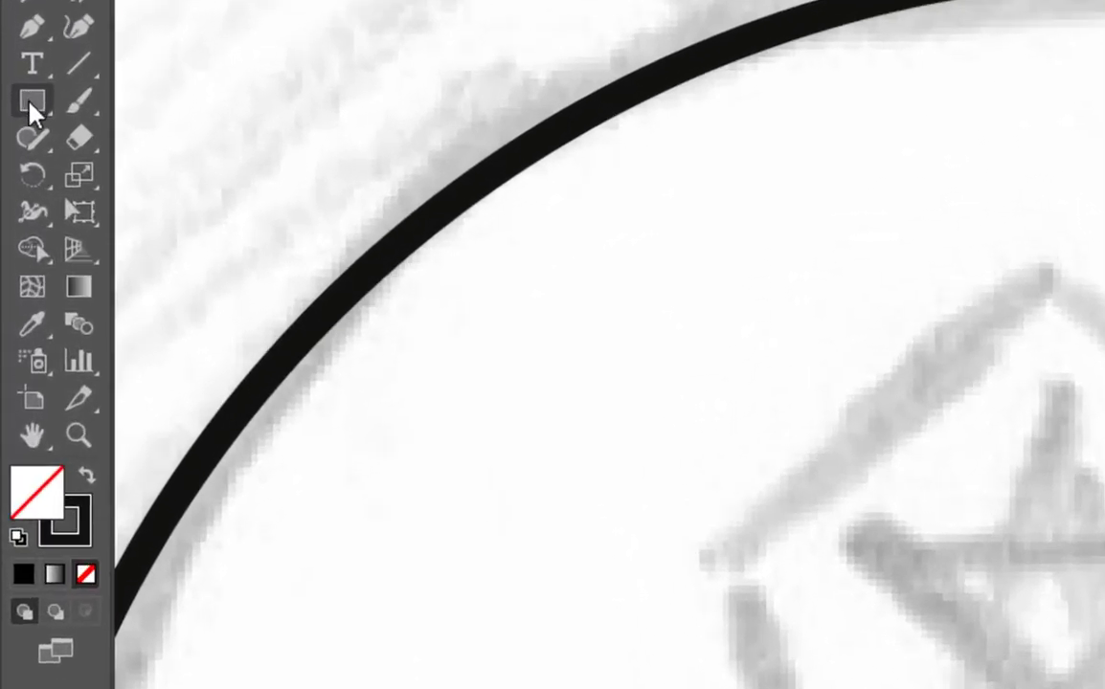
click(29, 105)
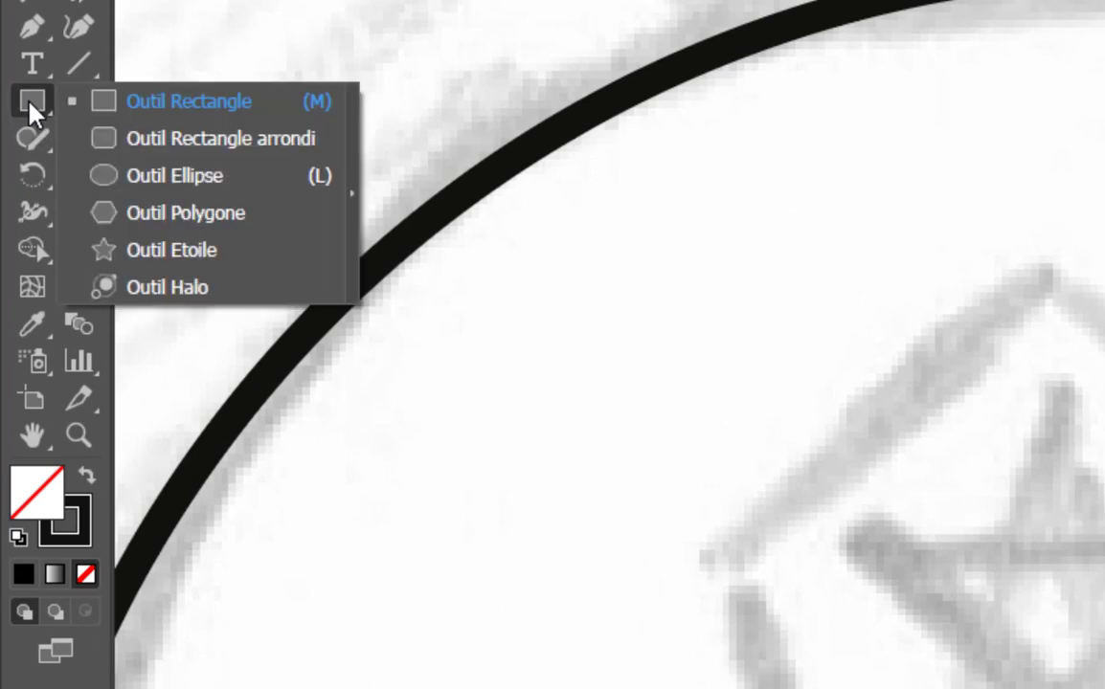
click(175, 217)
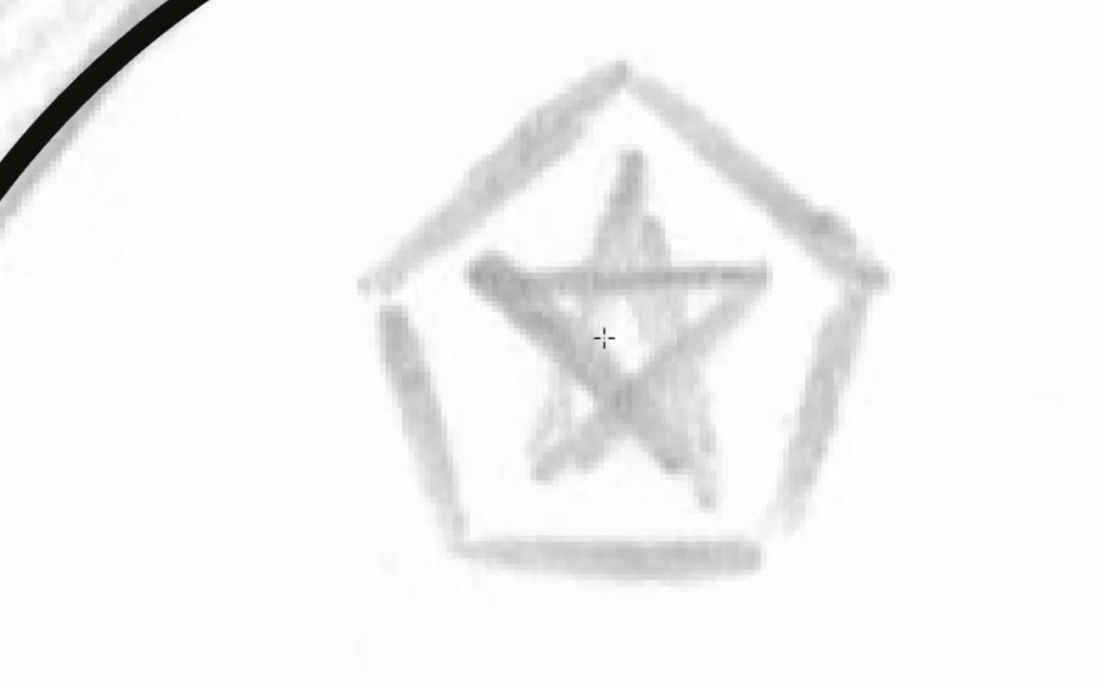
click(609, 312)
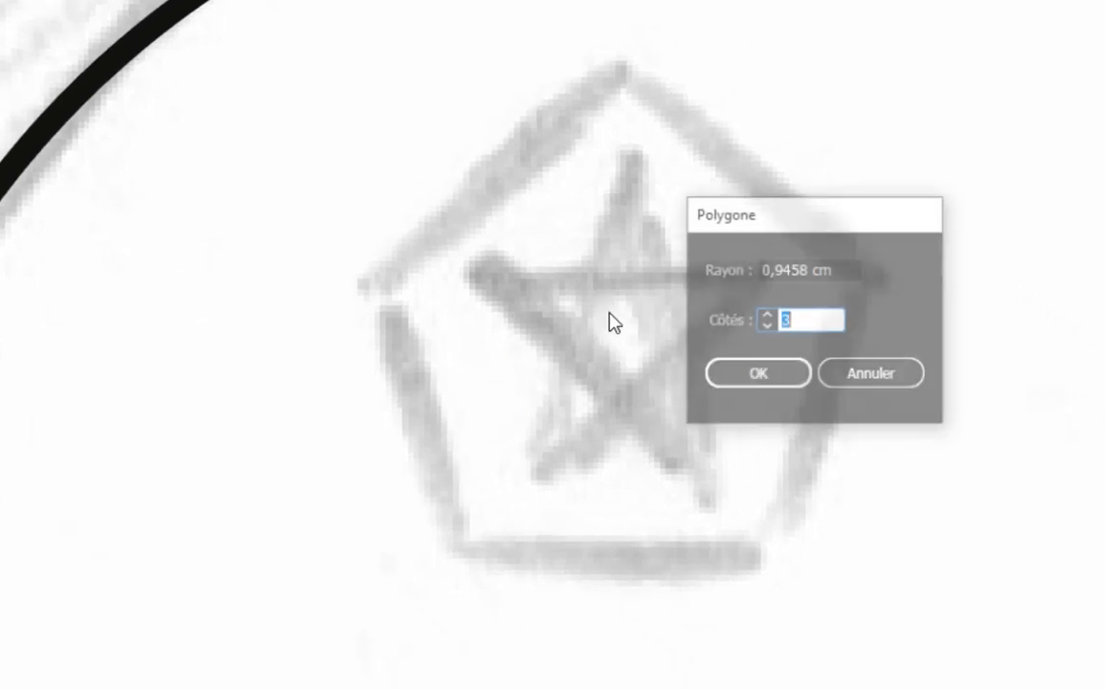
key(Up)
key(Up)
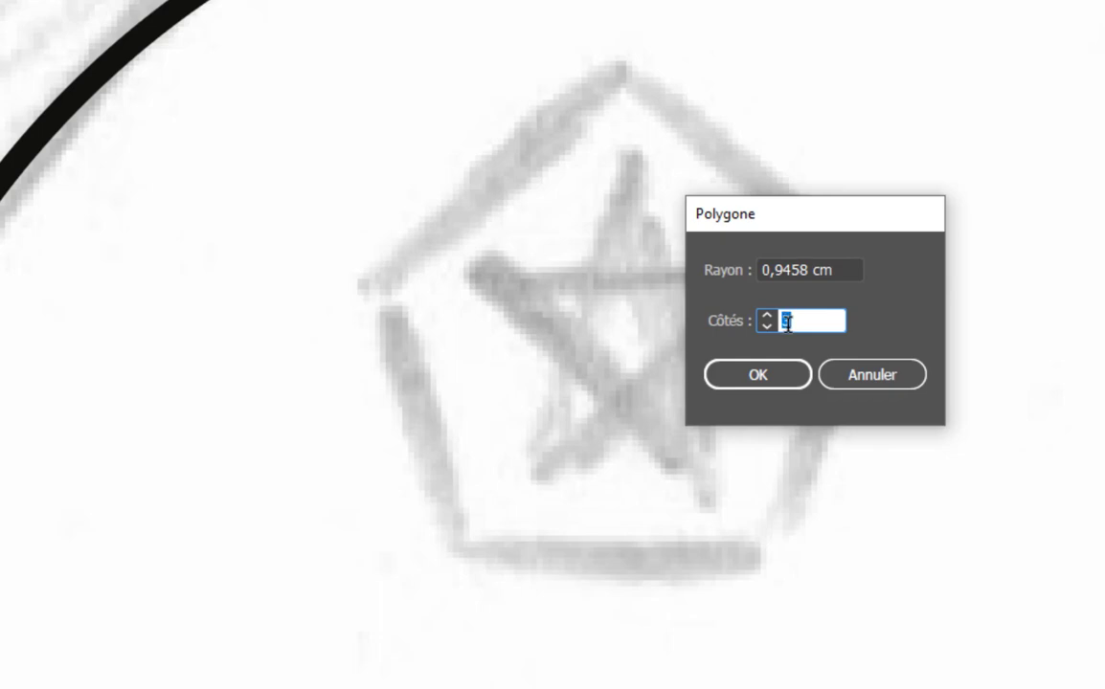
click(785, 323)
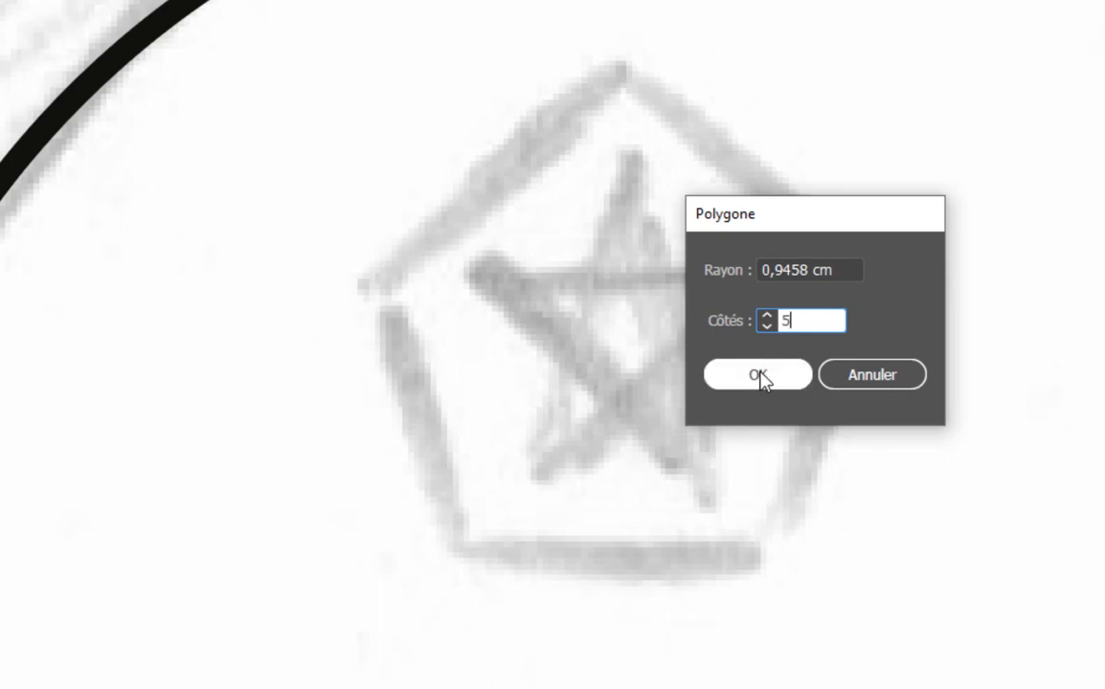
click(760, 377)
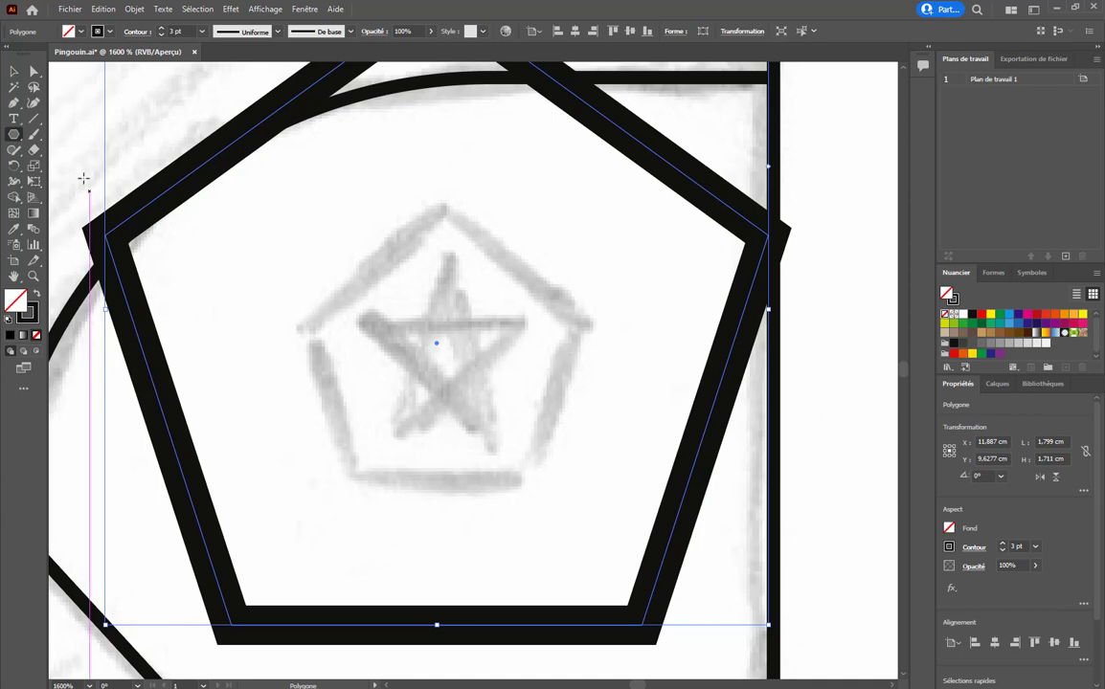
Scale the pentagon to 0,7558 × 0,7188 cm over the sketch and set its outline to 1 pt
click(14, 73)
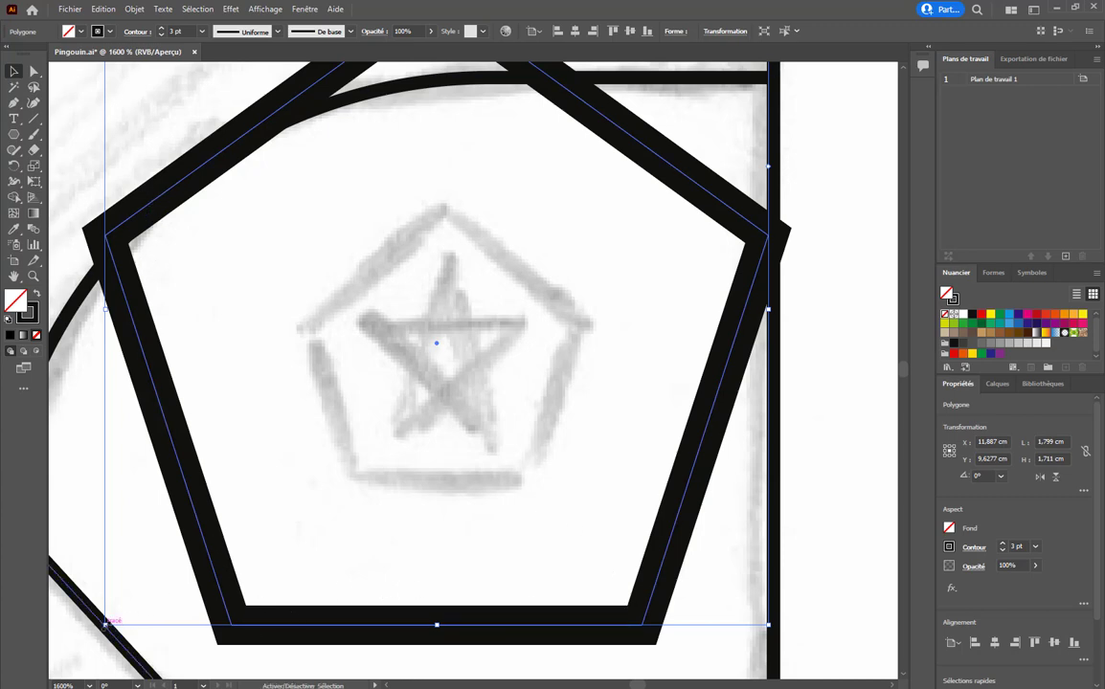
mouse_move(105, 623)
mouse_down()
mouse_move(355, 455)
mouse_move(406, 338)
mouse_up()
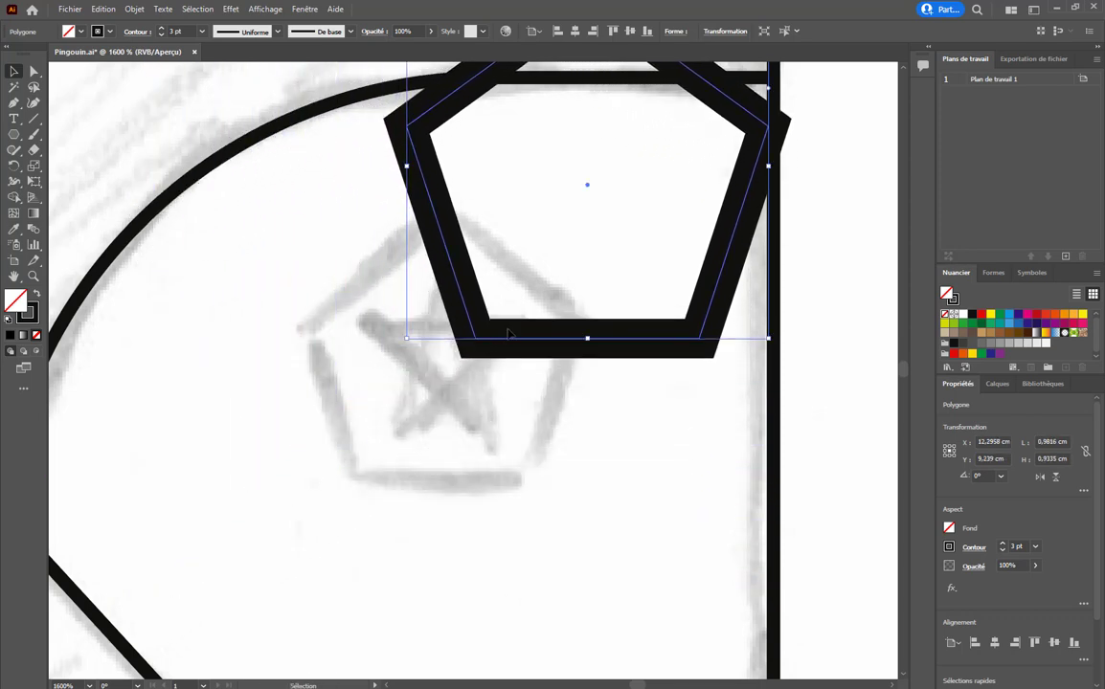
drag(517, 350, 389, 491)
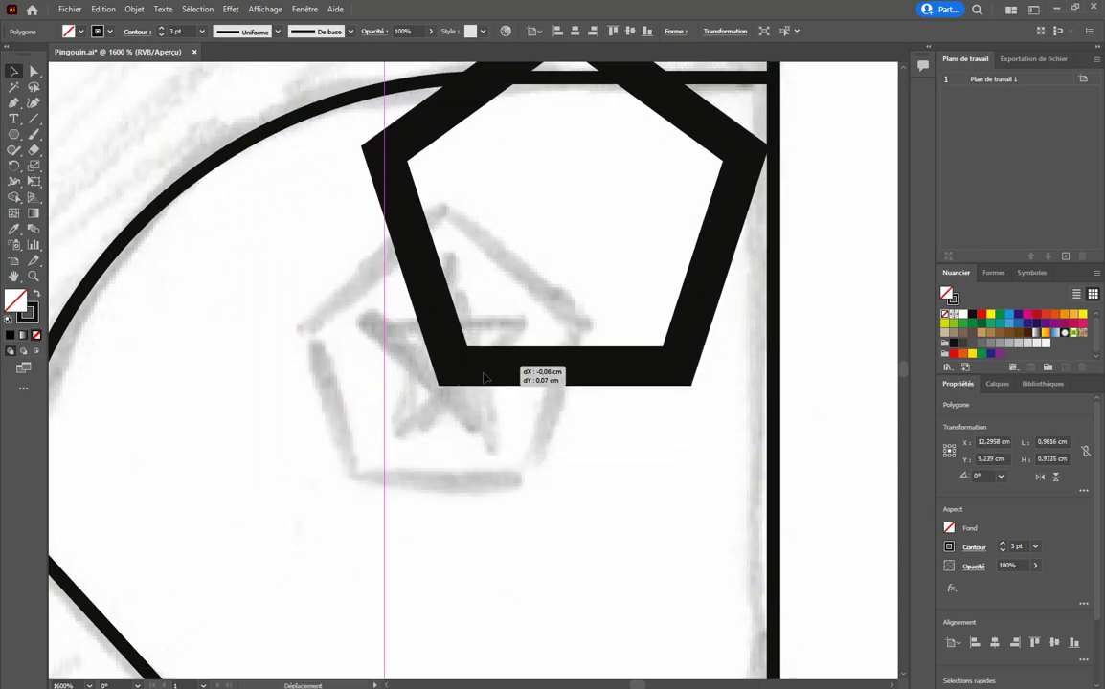
drag(458, 156, 448, 216)
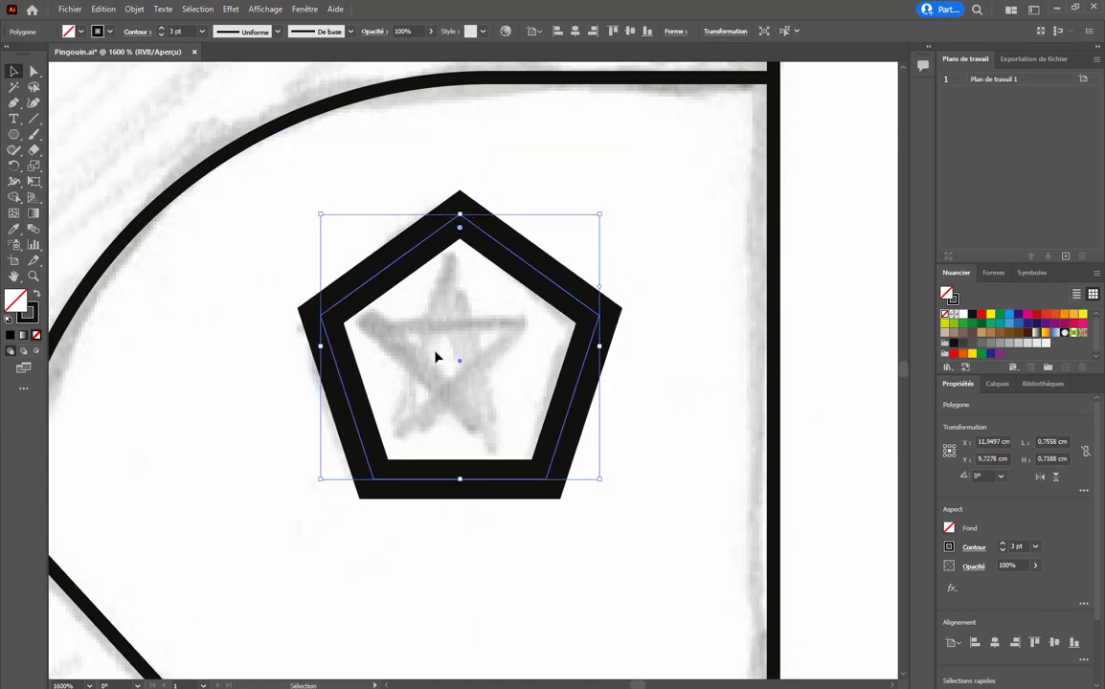
click(1002, 550)
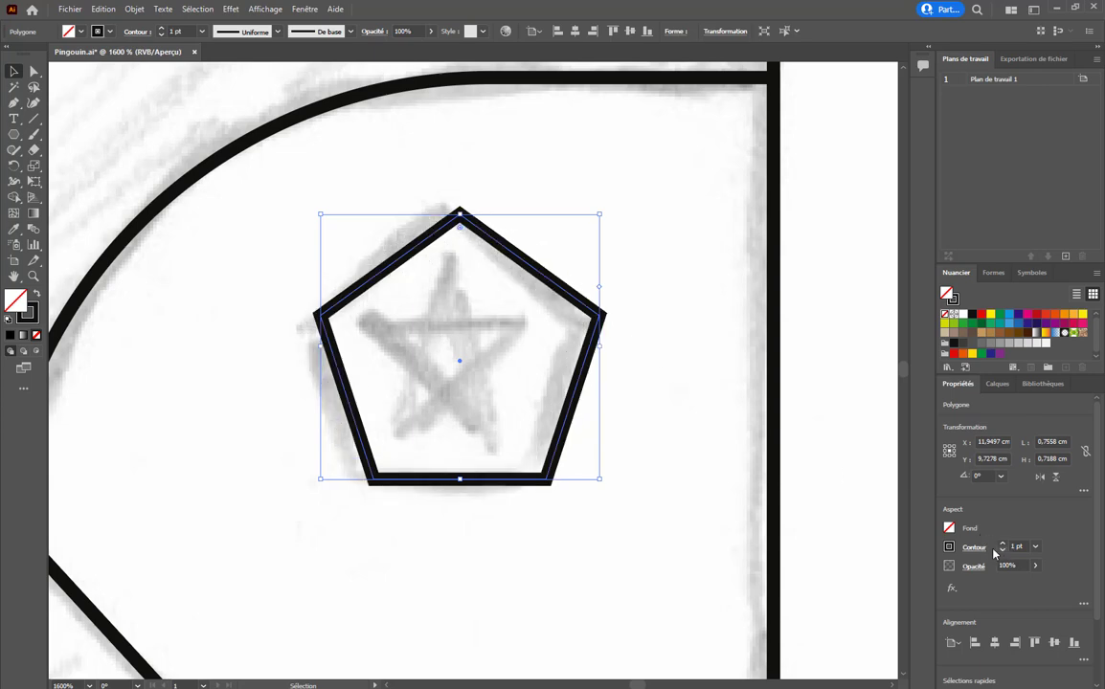
mouse_move(526, 481)
mouse_down()
mouse_move(476, 534)
mouse_move(512, 493)
mouse_up()
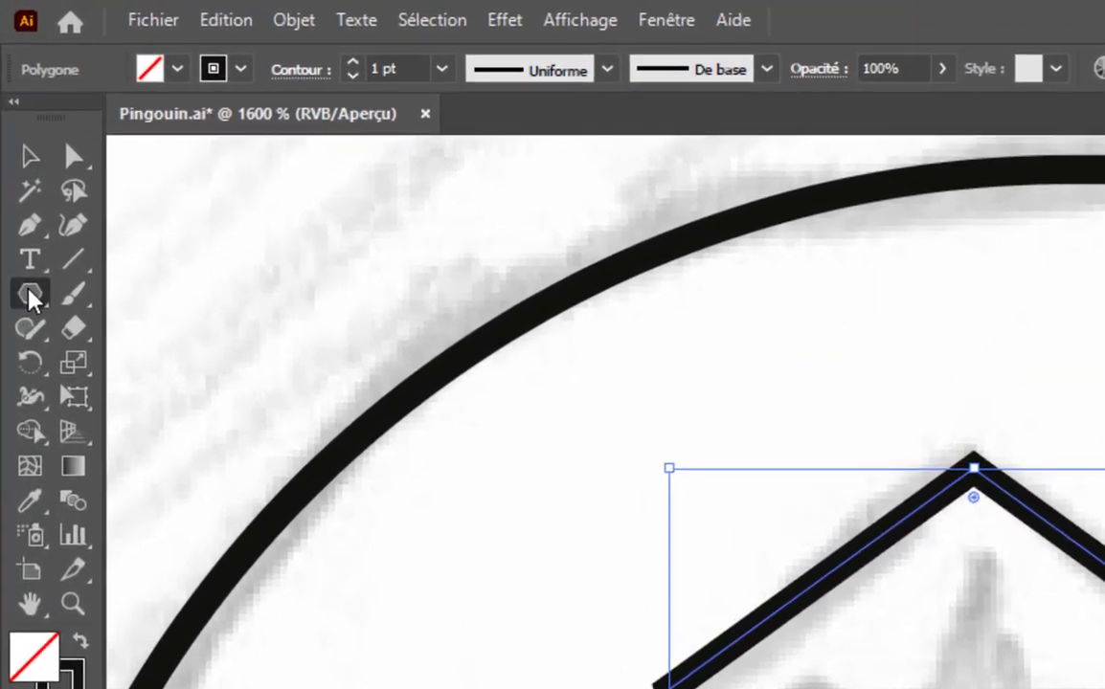
Draw a five-pointed star beside the pentagon with the Star tool
click(29, 296)
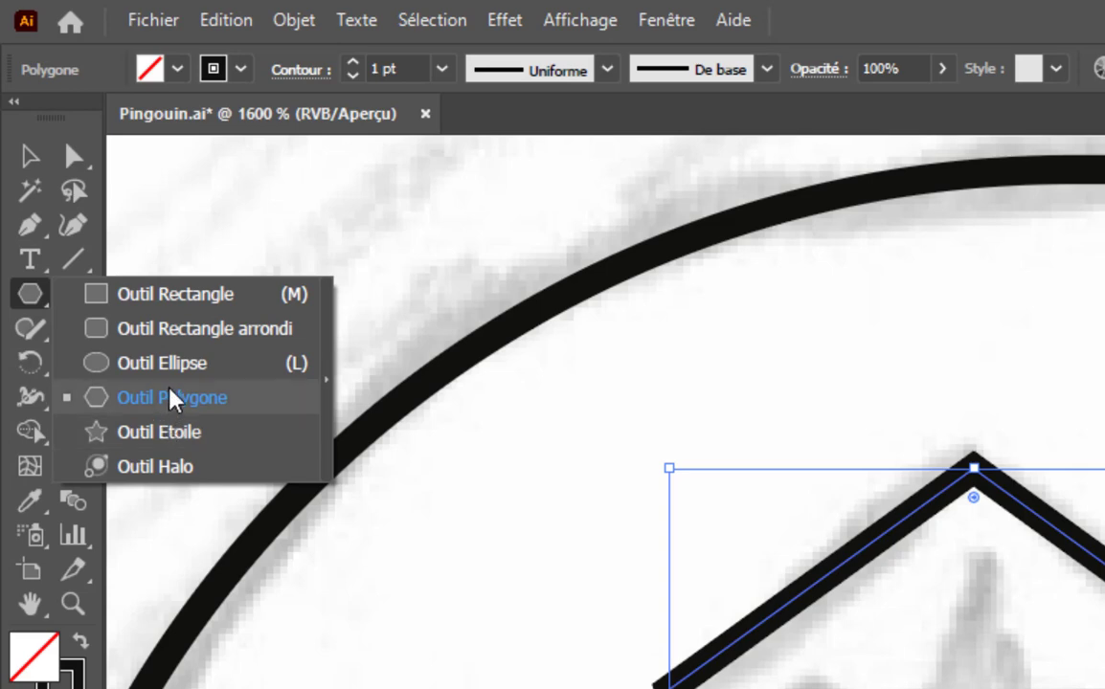
click(167, 432)
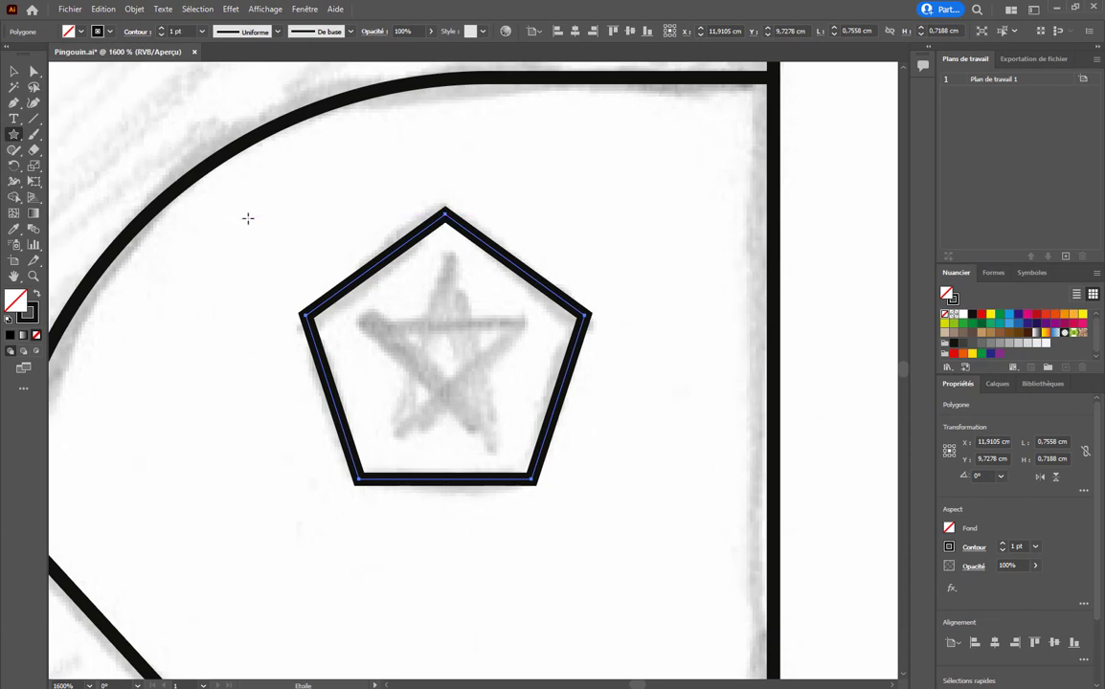
mouse_move(247, 213)
mouse_down()
mouse_move(316, 323)
mouse_move(300, 304)
mouse_up()
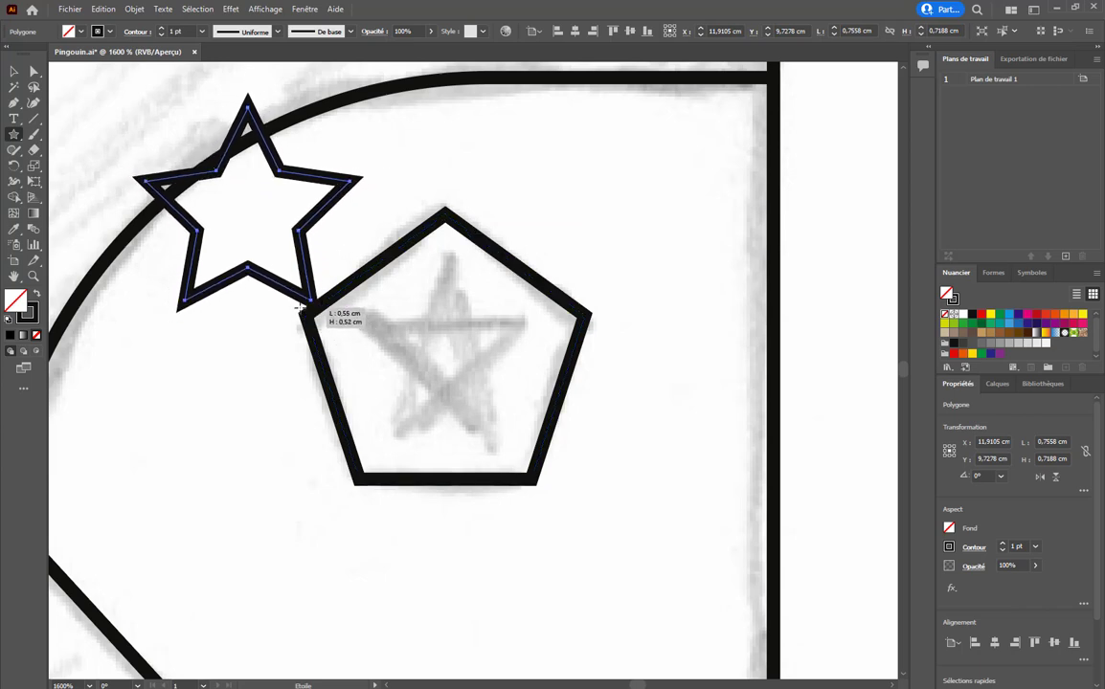
drag(301, 305, 301, 304)
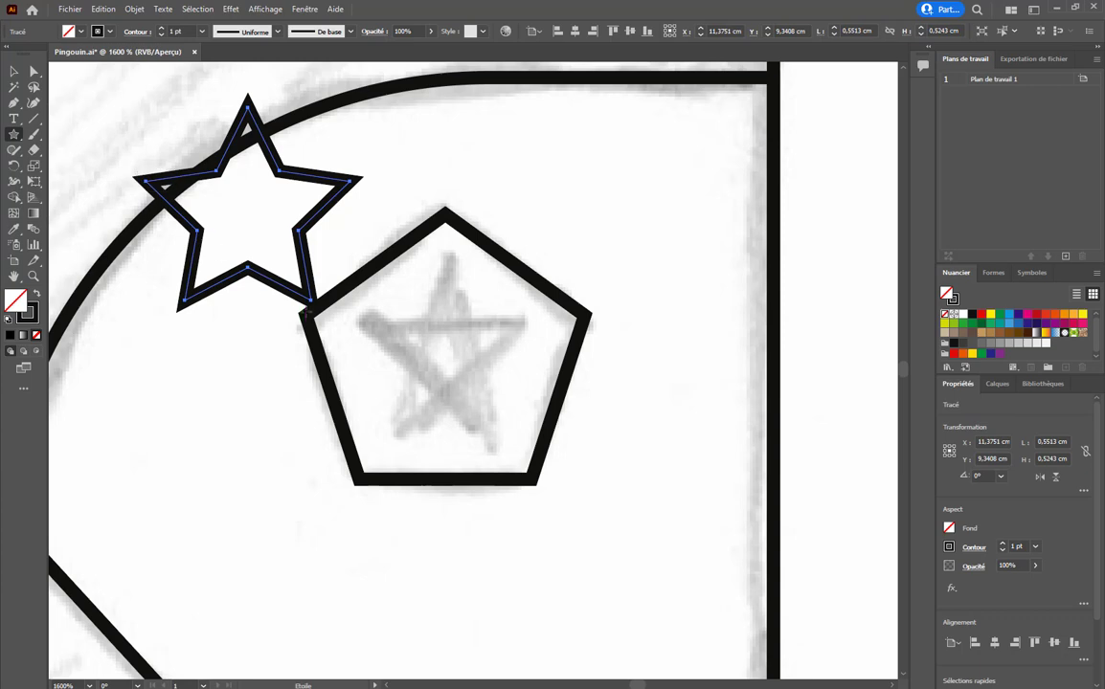
Move the star into the pentagon and scale it down to 0,4966 × 0,4723 cm
click(14, 71)
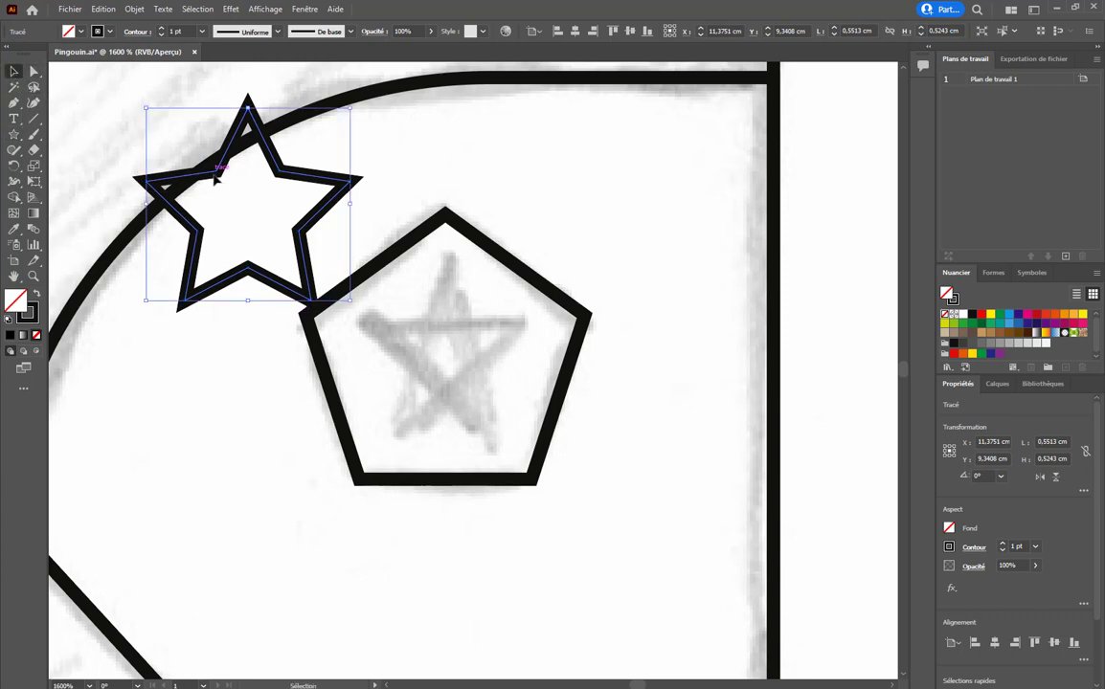
mouse_move(212, 177)
mouse_down()
mouse_move(409, 325)
mouse_move(407, 312)
mouse_up()
drag(551, 447, 527, 424)
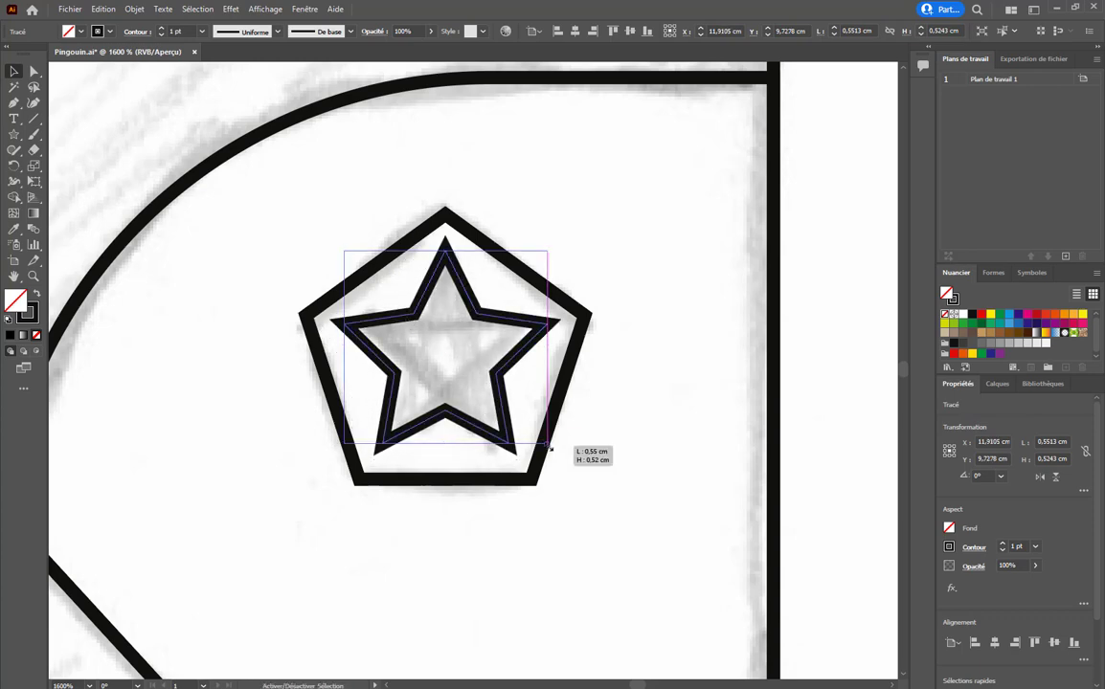
drag(448, 401, 458, 413)
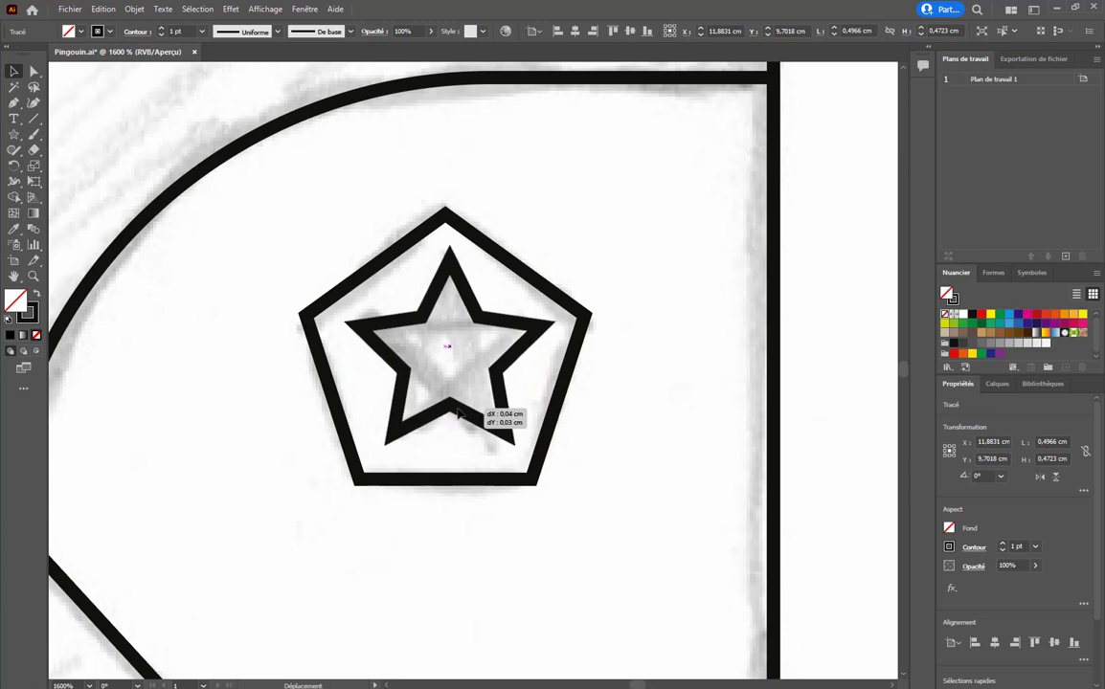
drag(458, 414, 455, 414)
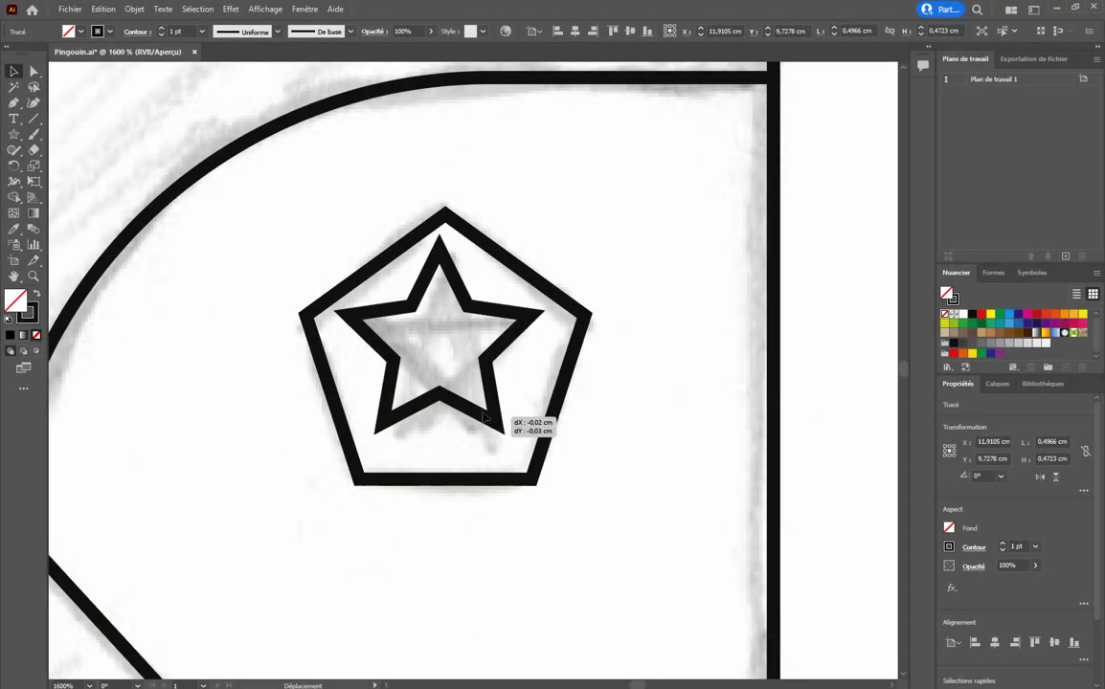
Drag the star up-left to X 11,8355 cm, Y 9,6046 cm, overlapping the pentagon's top edge
drag(481, 419, 463, 383)
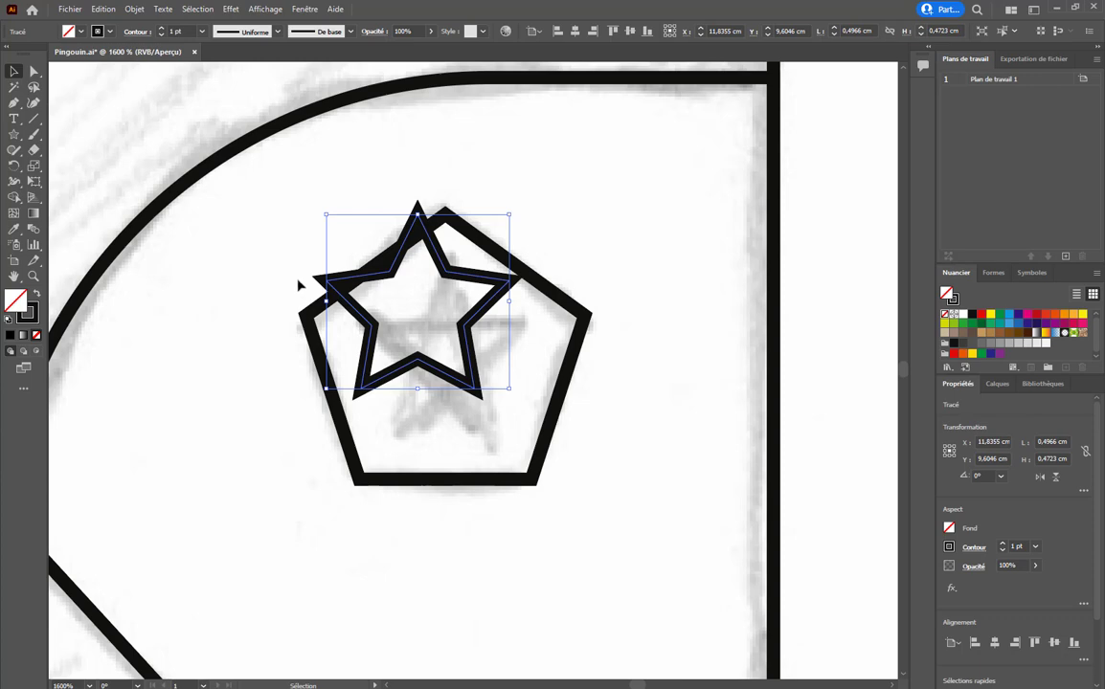
Align the star and pentagon on horizontal and vertical centres, then move the emblem onto its sketch
drag(275, 167, 560, 469)
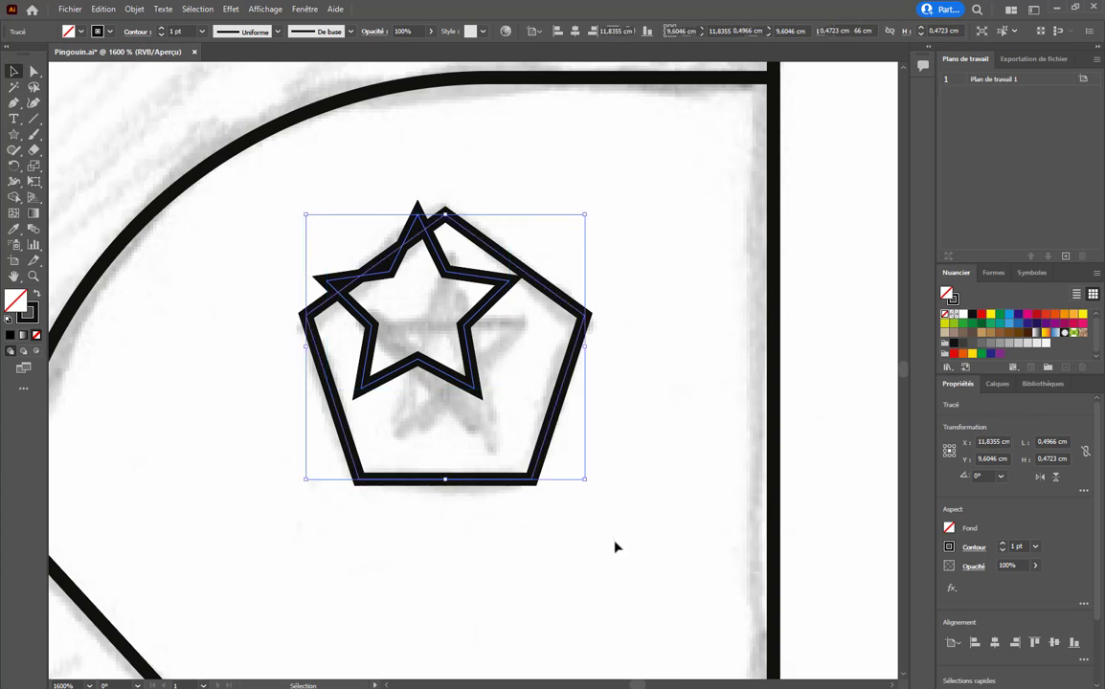
mouse_move(646, 555)
mouse_down()
mouse_move(408, 287)
mouse_move(258, 168)
mouse_up()
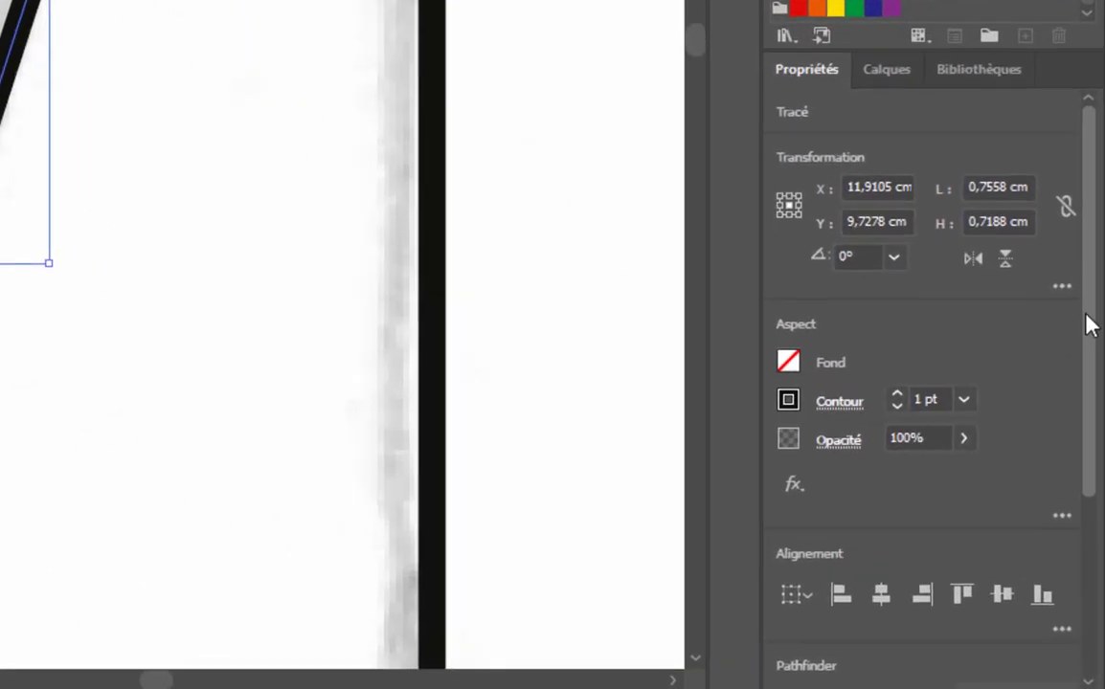
drag(1092, 324, 1094, 505)
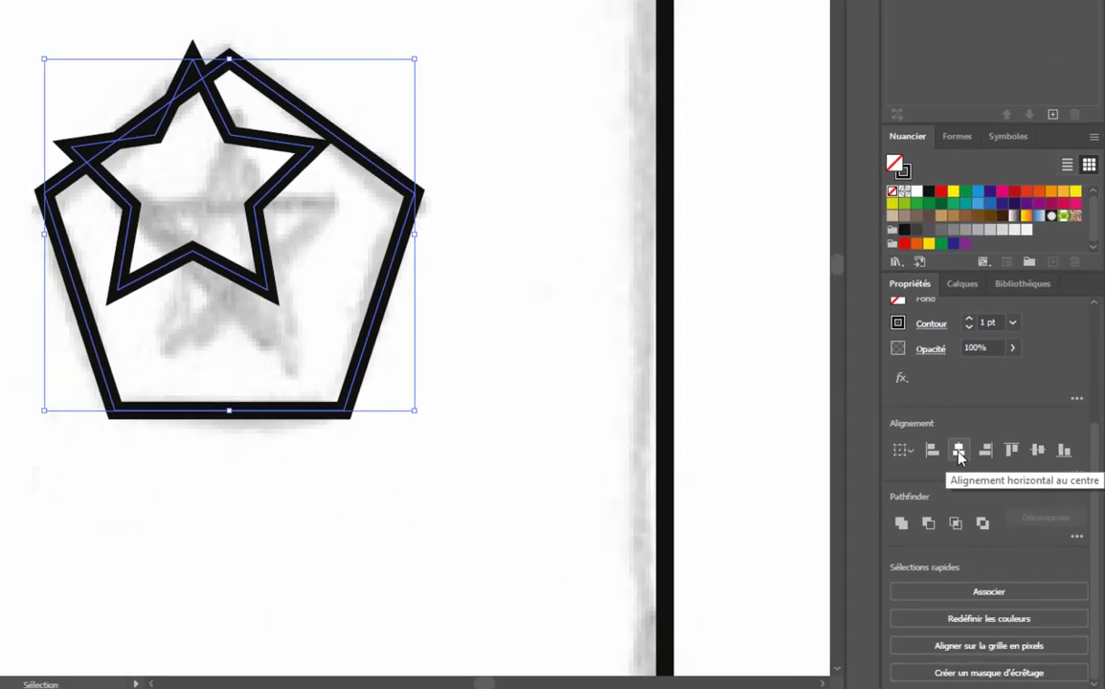
click(957, 450)
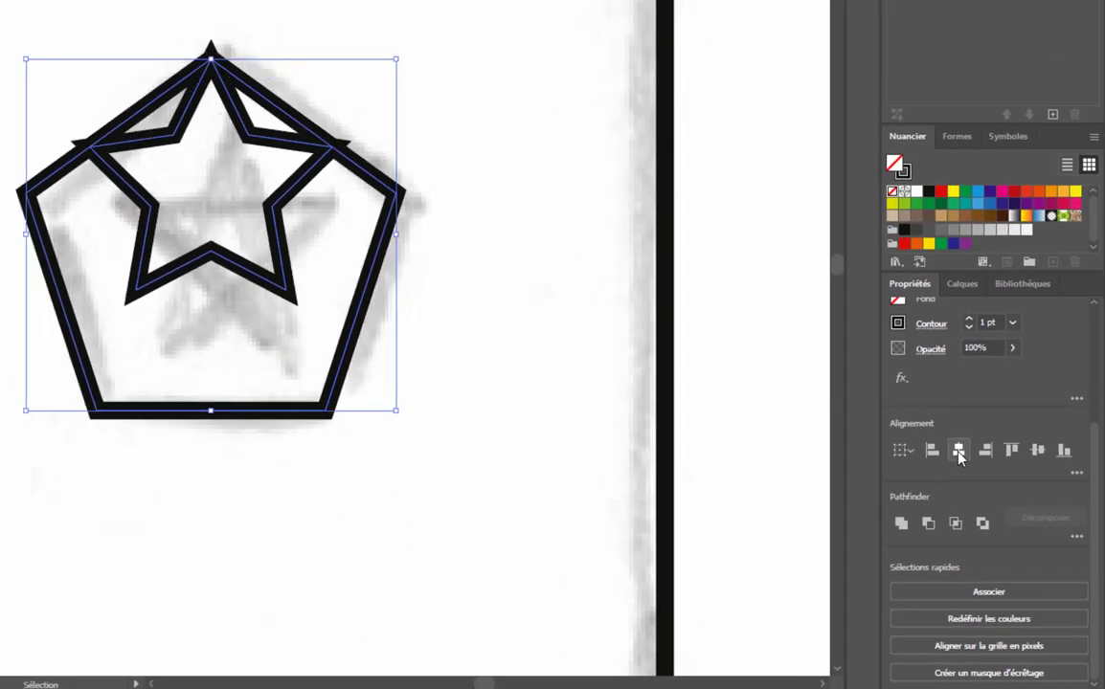
click(1036, 452)
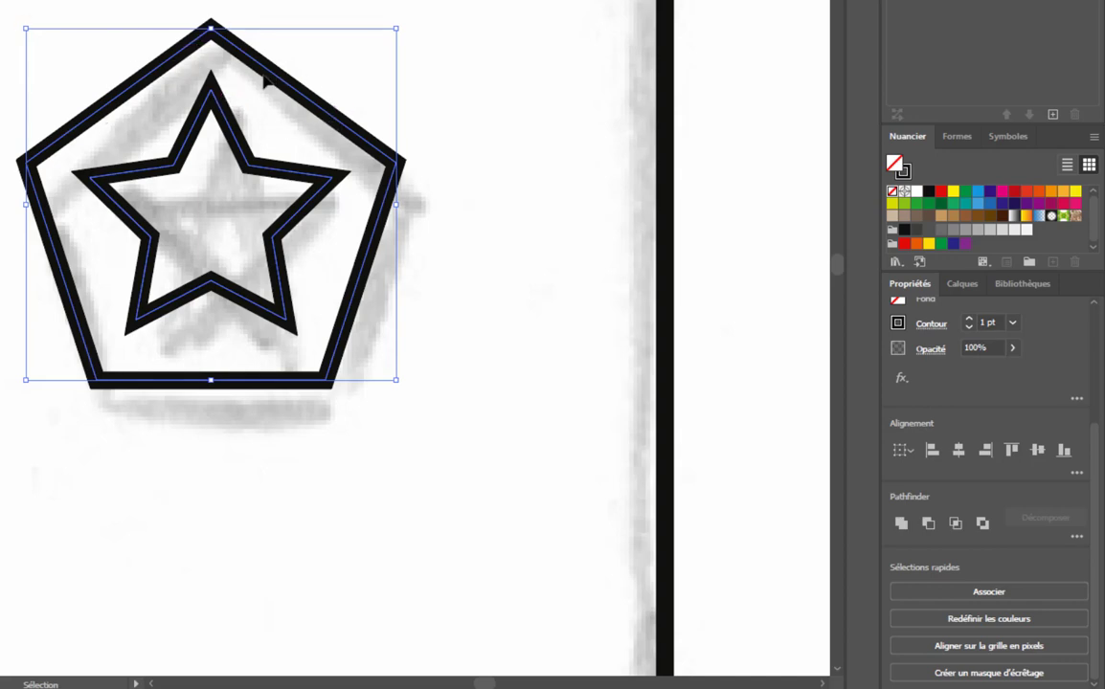
drag(251, 63, 288, 101)
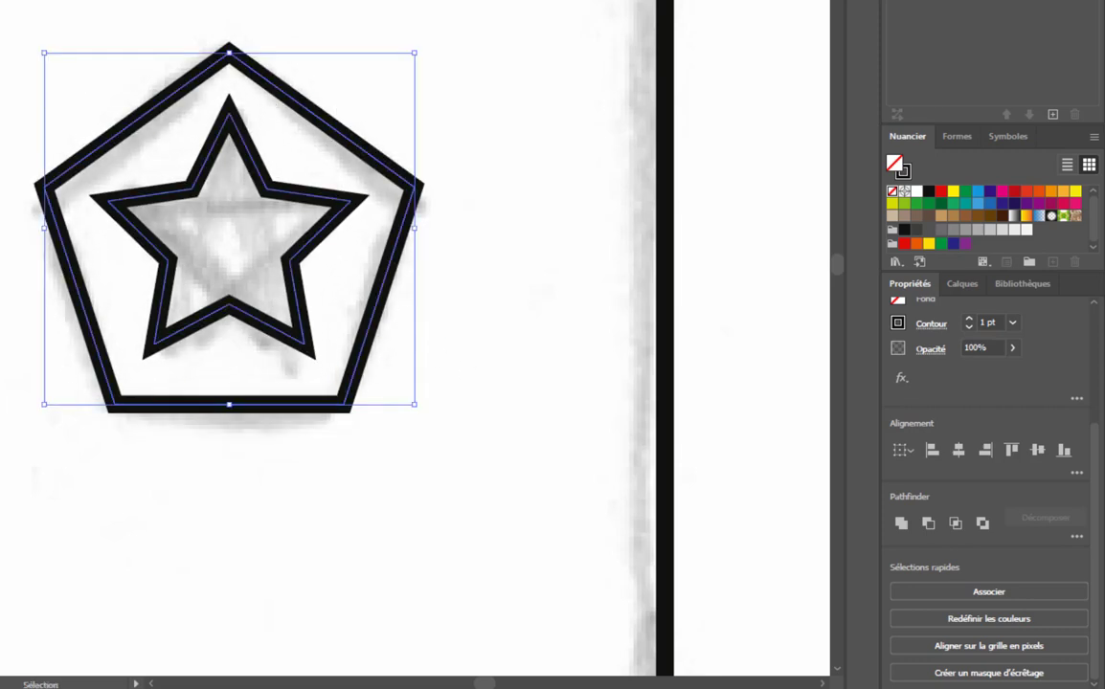
key(ctrl+shift+a)
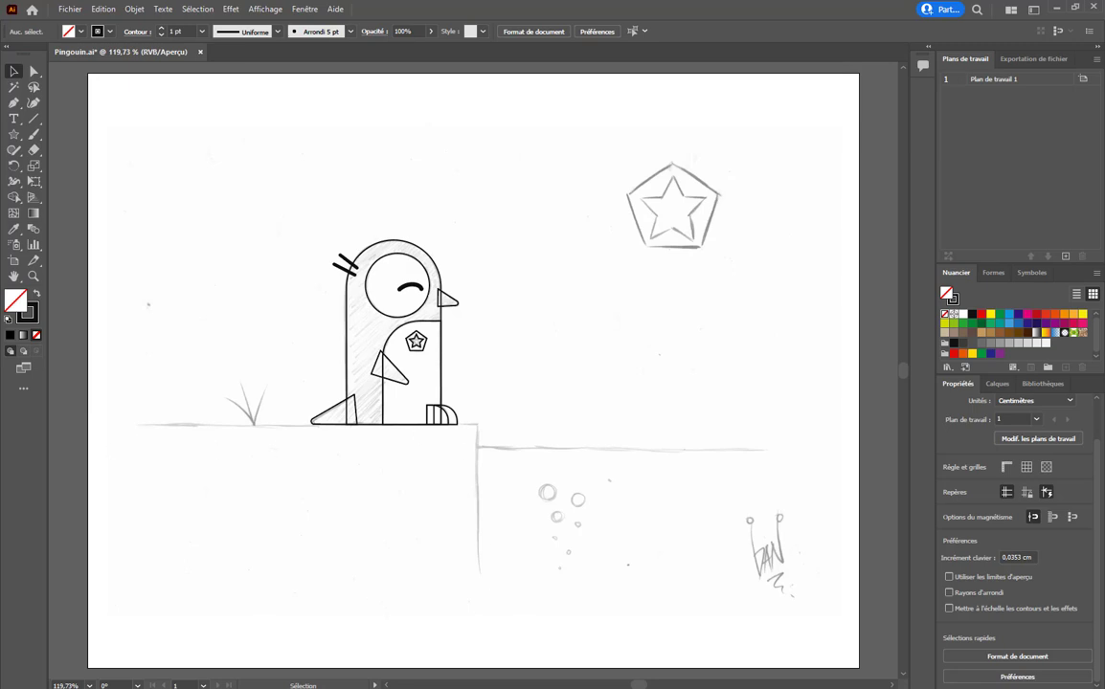
Draw two unfilled rectangles: the left ledge and the 13,8151 × 7,9942 cm lower-right ground
drag(13, 134, 55, 139)
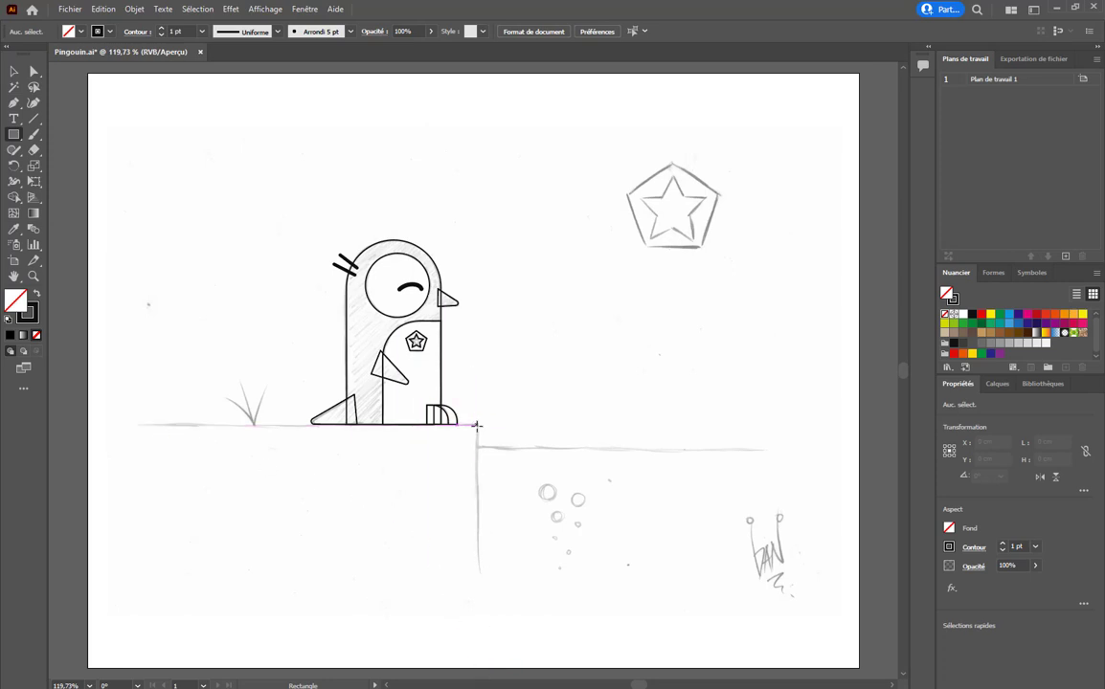
drag(477, 424, 98, 668)
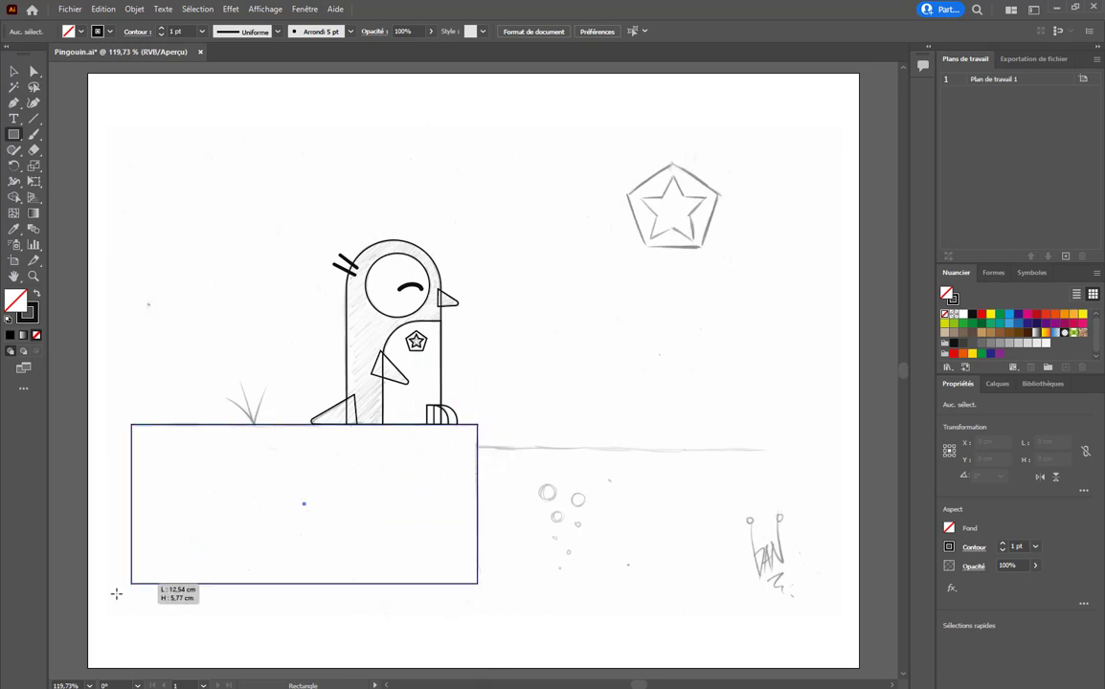
drag(92, 667, 87, 666)
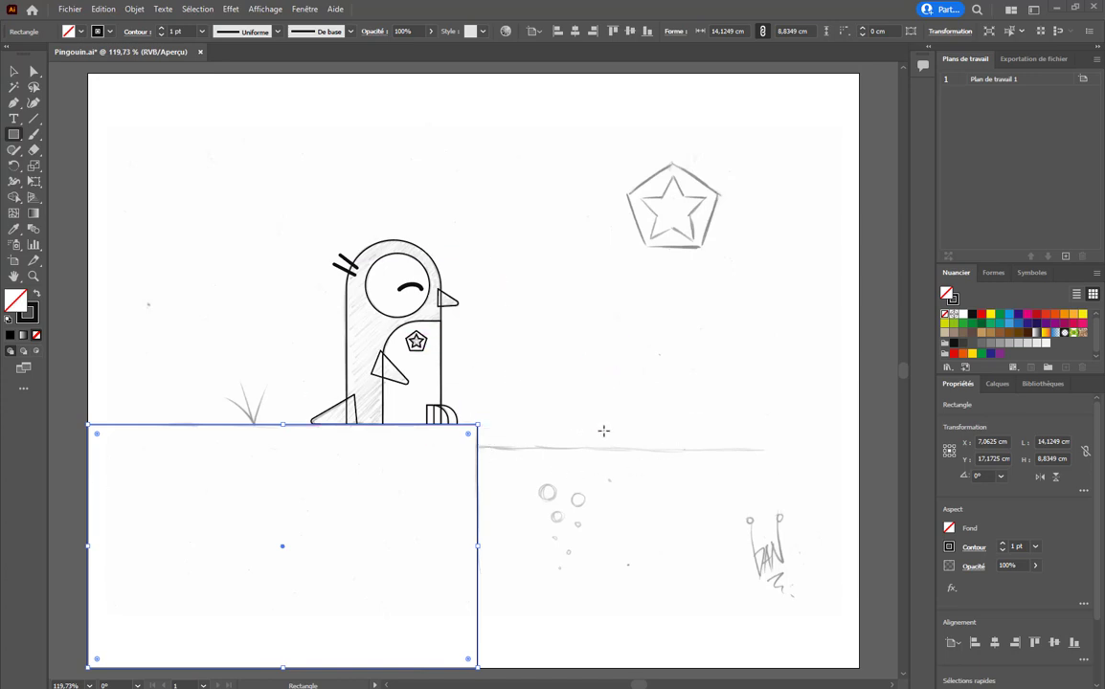
key(ctrl+shift+a)
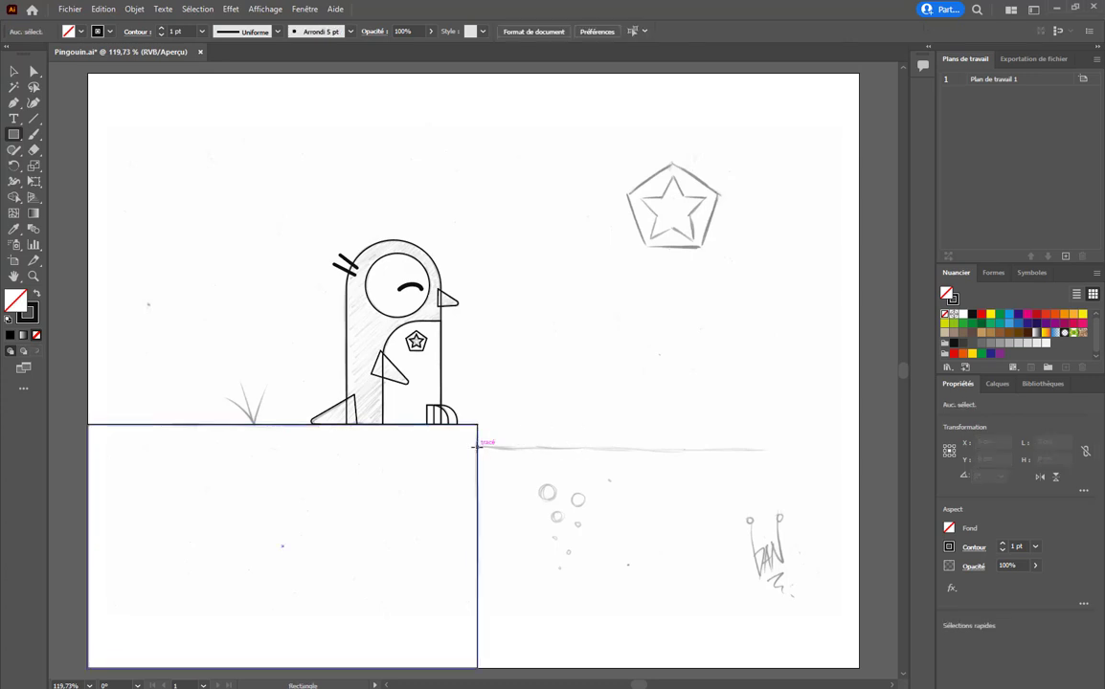
drag(475, 447, 859, 667)
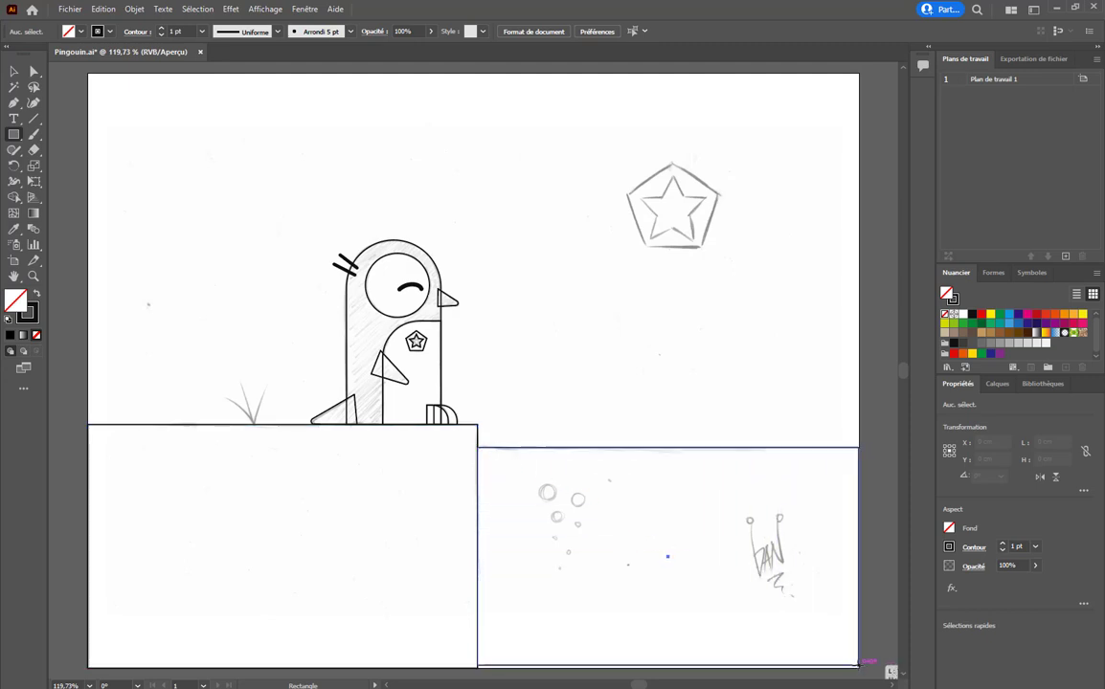
drag(859, 667, 859, 667)
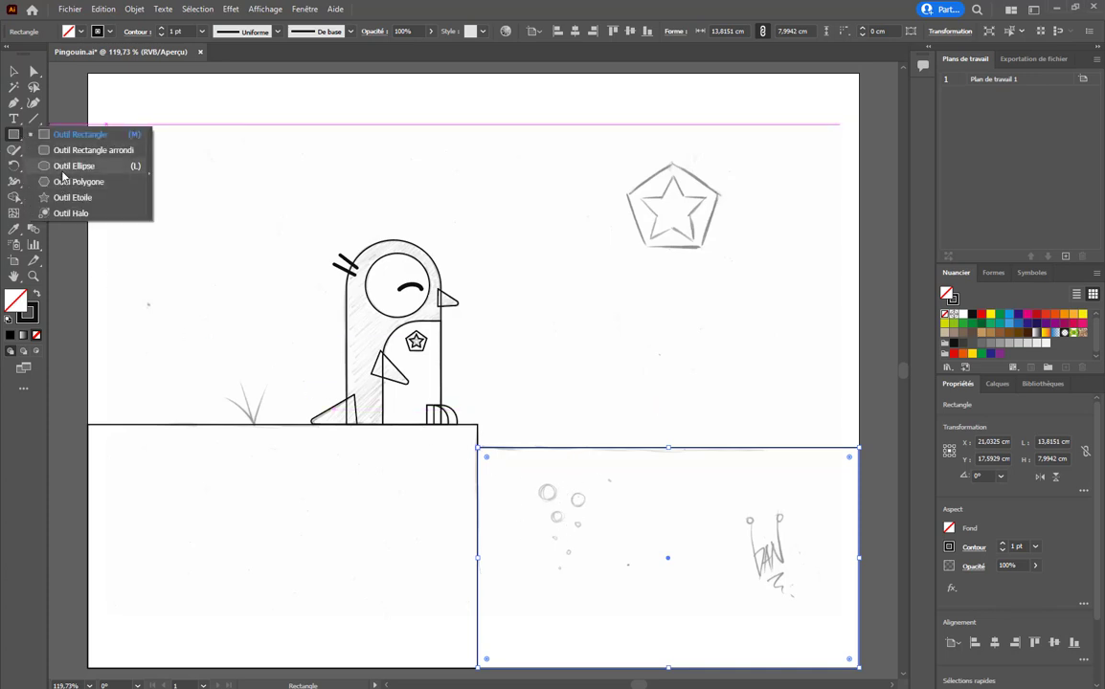
Zoom in and trace the three largest sketched bubbles with Ellipse-tool circles
drag(19, 139, 57, 170)
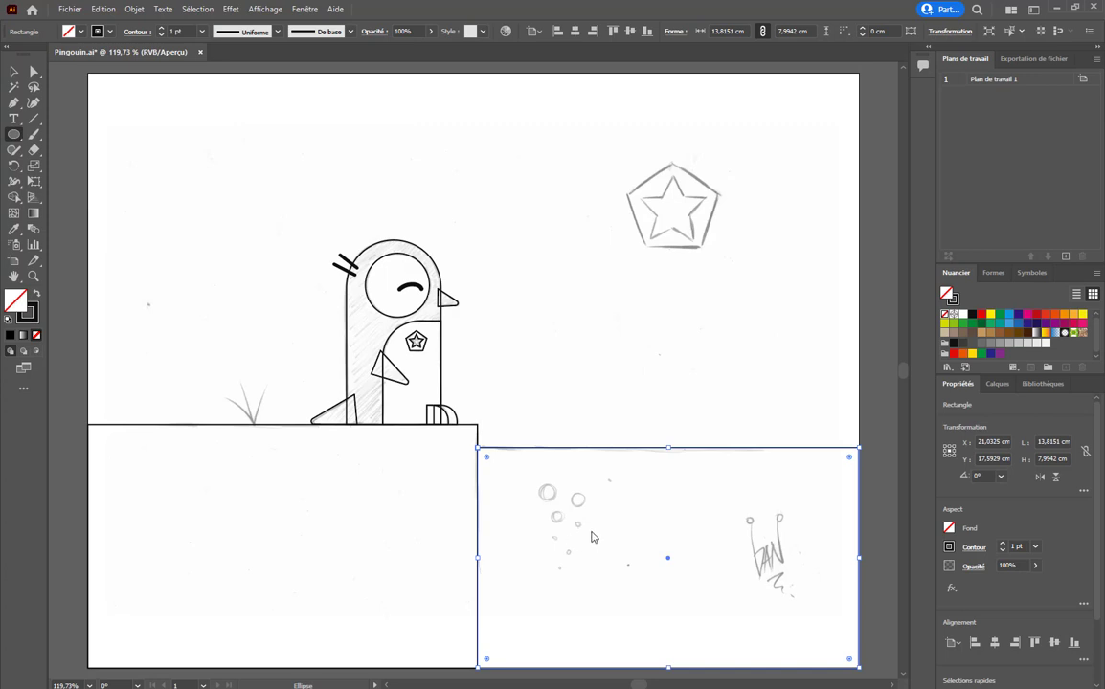
scroll(580, 539, up, 1)
scroll(570, 526, up, 1)
scroll(560, 515, up, 1)
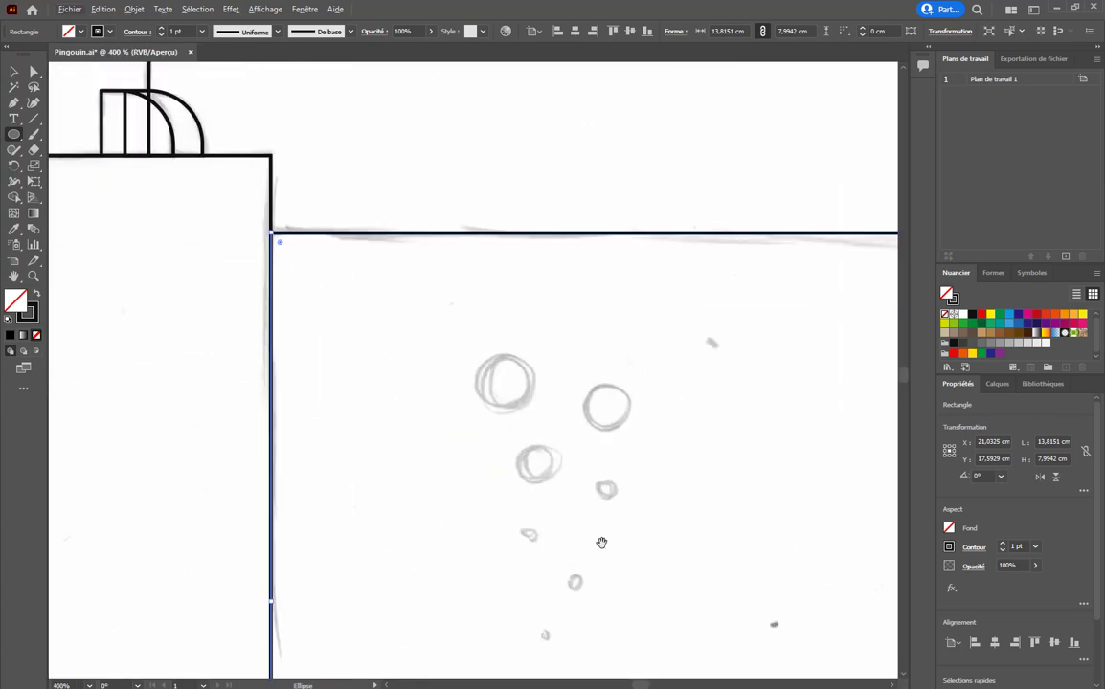
scroll(549, 506, up, 1)
scroll(536, 488, down, 2)
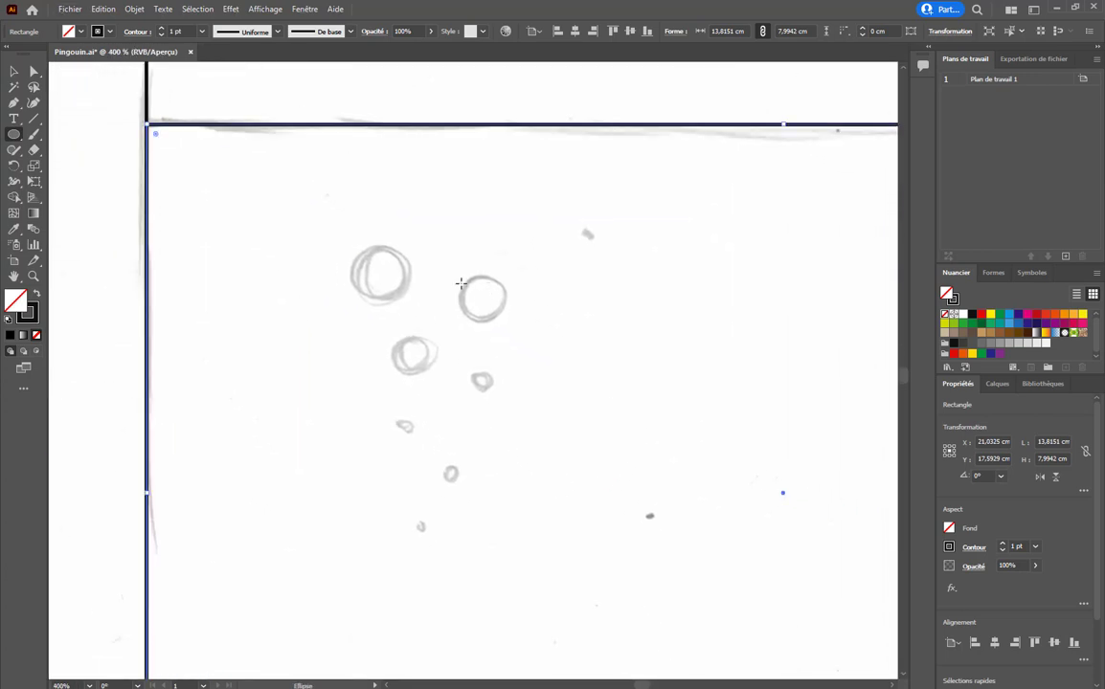
drag(380, 276, 396, 302)
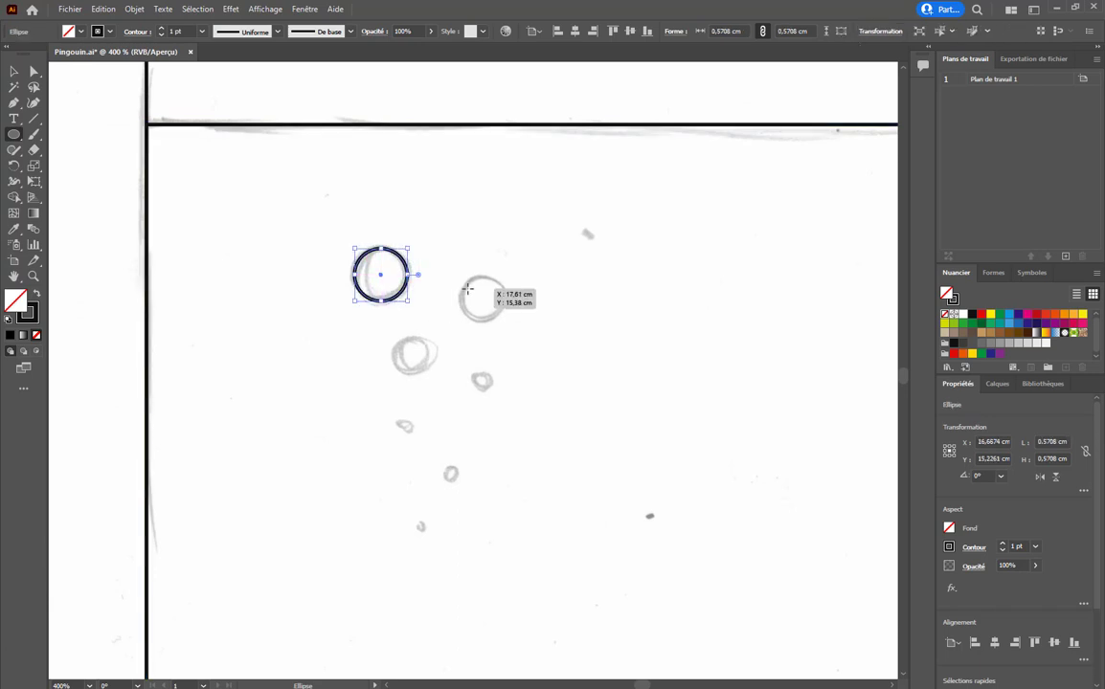
drag(480, 297, 500, 317)
drag(409, 359, 490, 393)
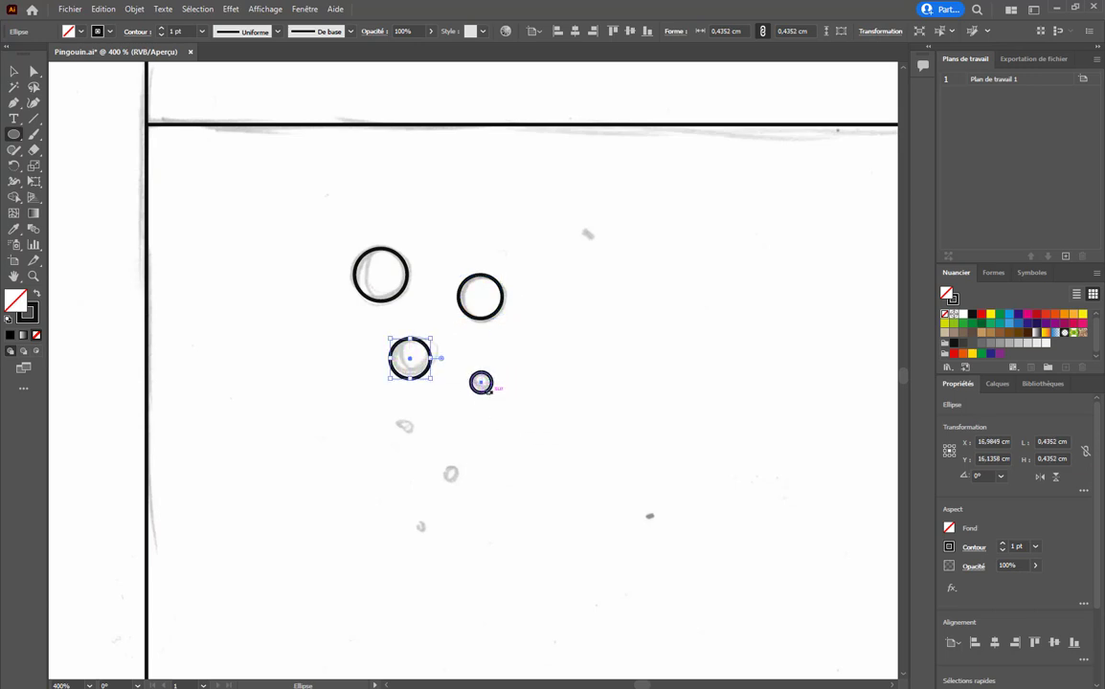
Trace the smaller bubbles and specks with tiny circles, then fit the artboard and deselect
drag(403, 427, 412, 435)
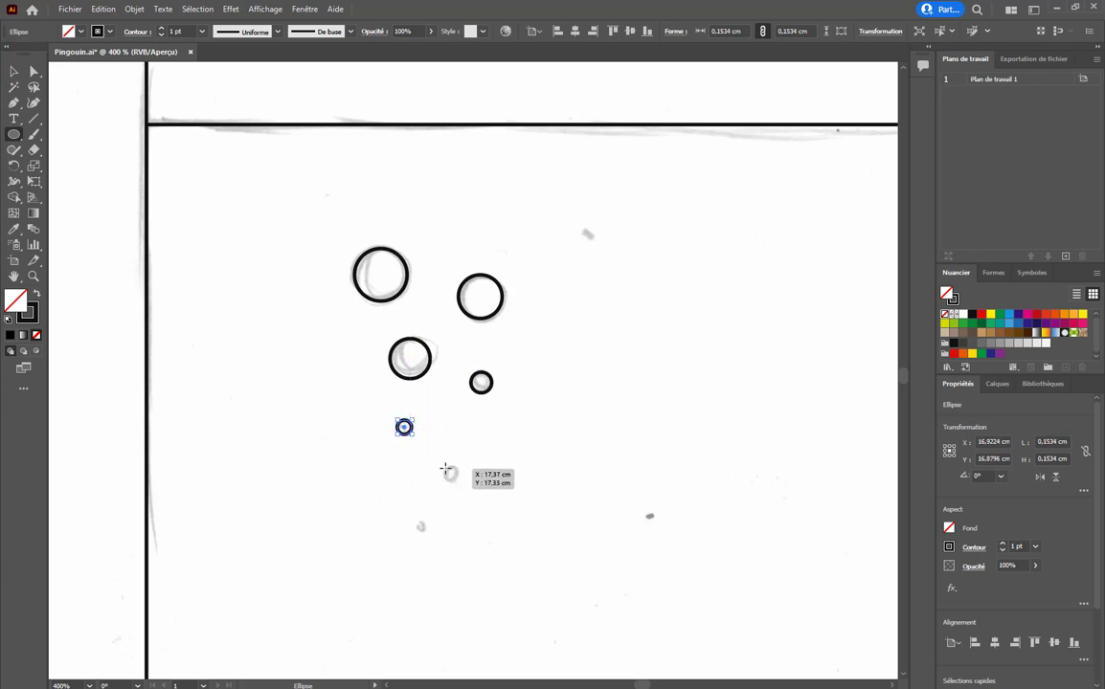
drag(449, 470, 451, 474)
drag(419, 526, 422, 531)
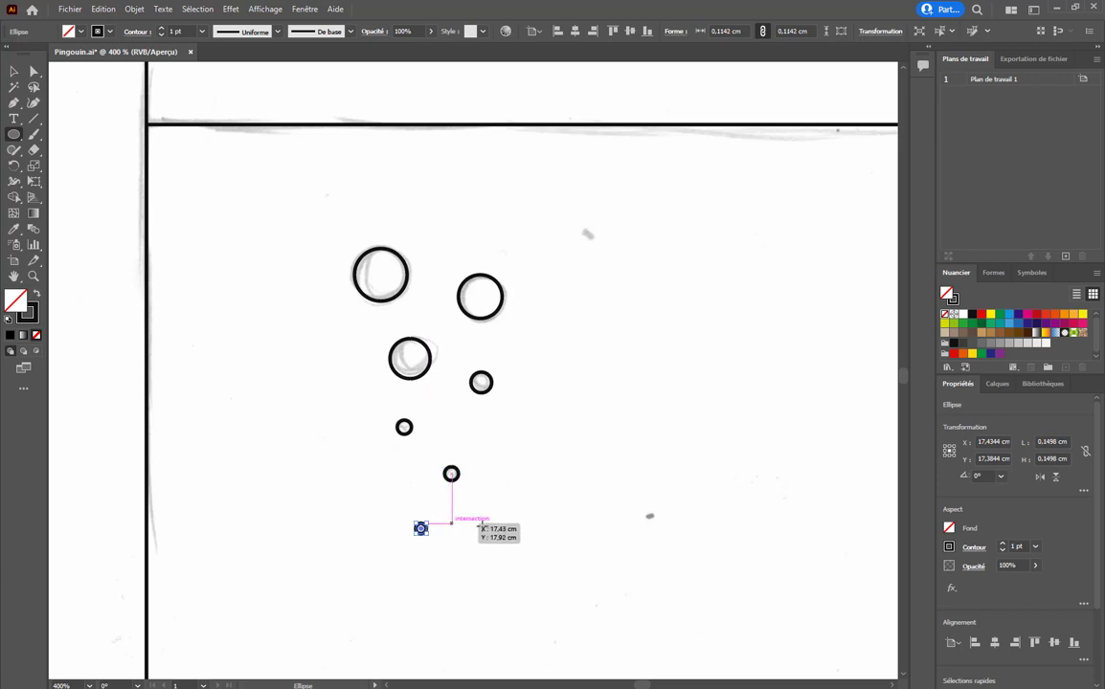
drag(644, 515, 651, 520)
drag(585, 235, 591, 240)
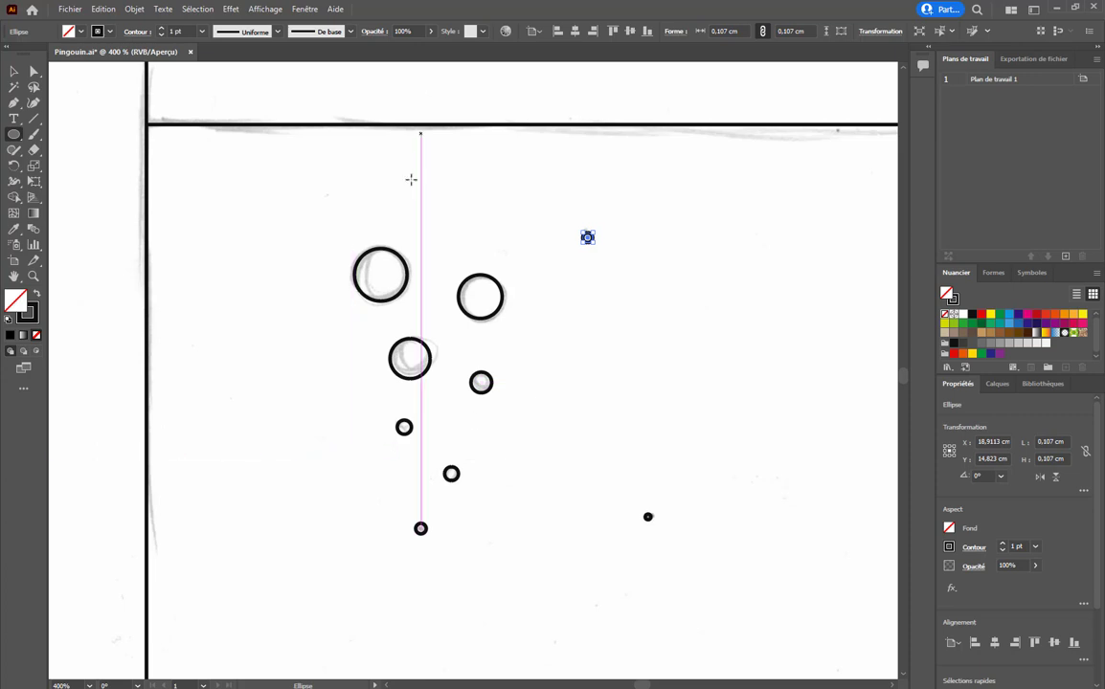
key(ctrl+0)
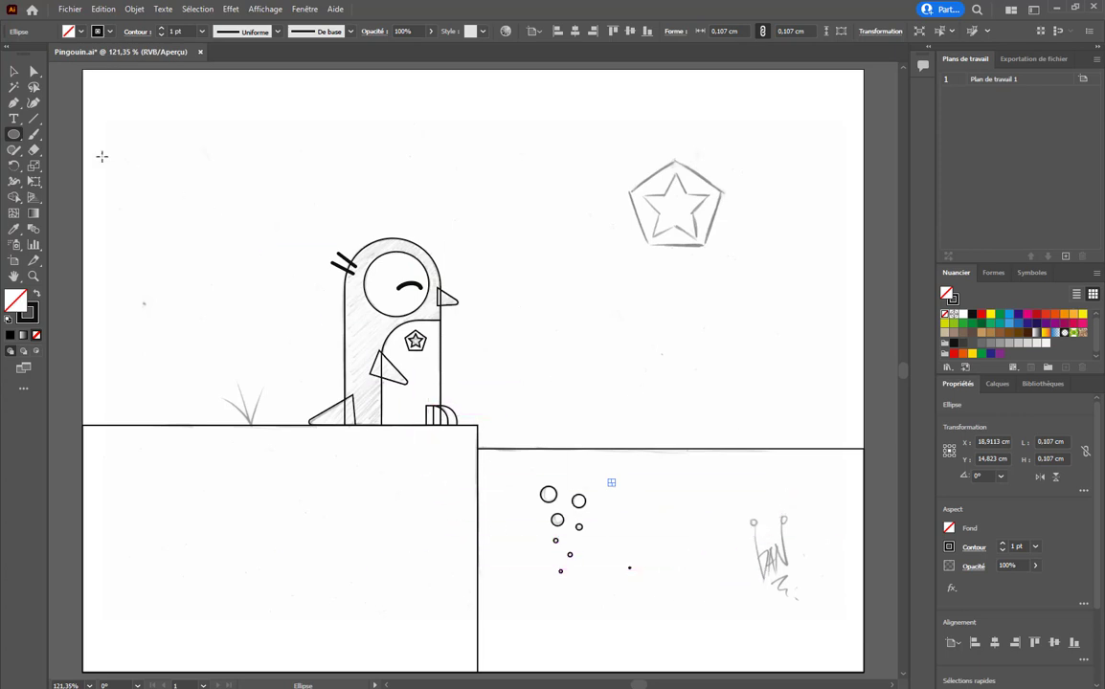
click(12, 73)
click(544, 397)
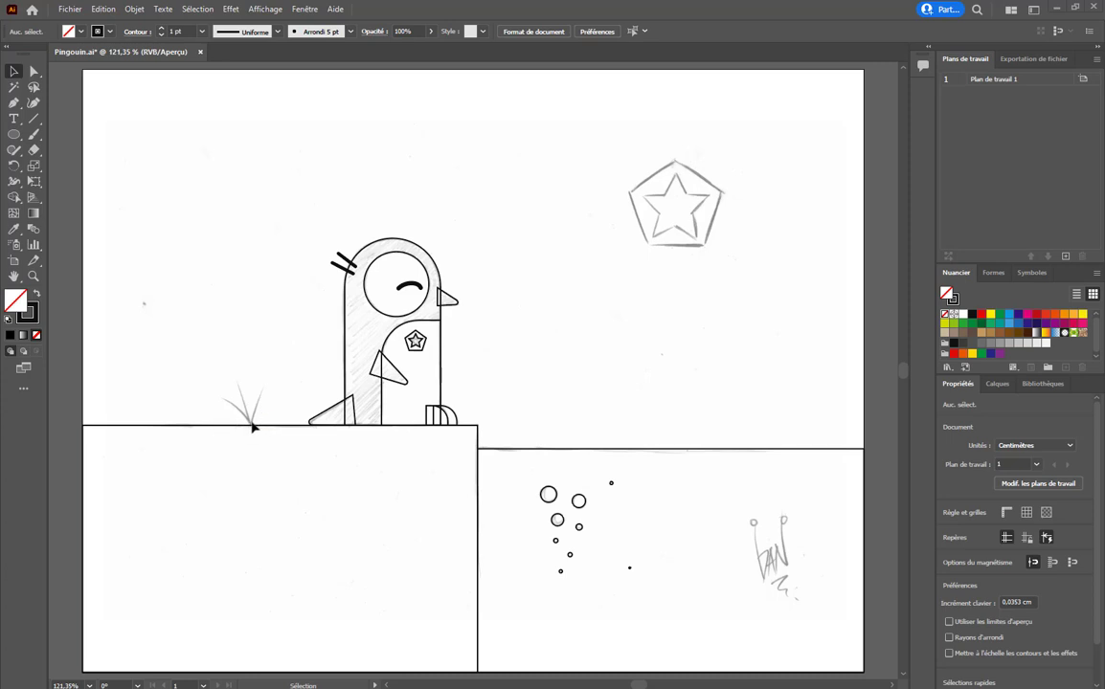
Draw three Arc-tool grass blades fanning from one ground point left of the penguin
scroll(254, 428, up, 2)
scroll(252, 432, up, 2)
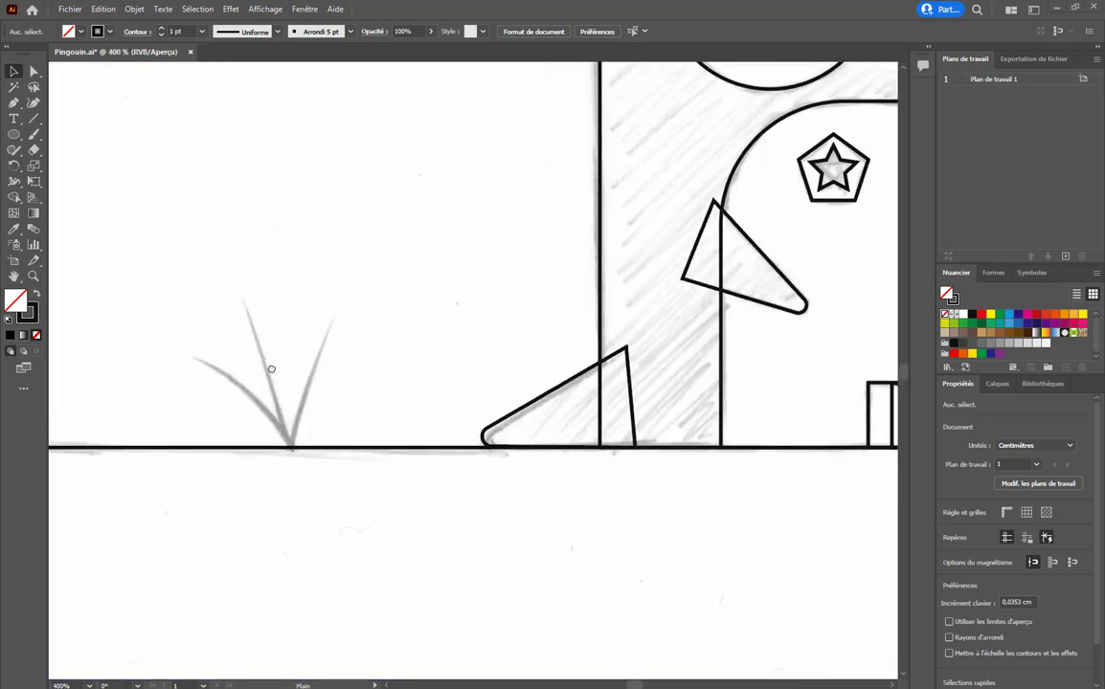
click(36, 120)
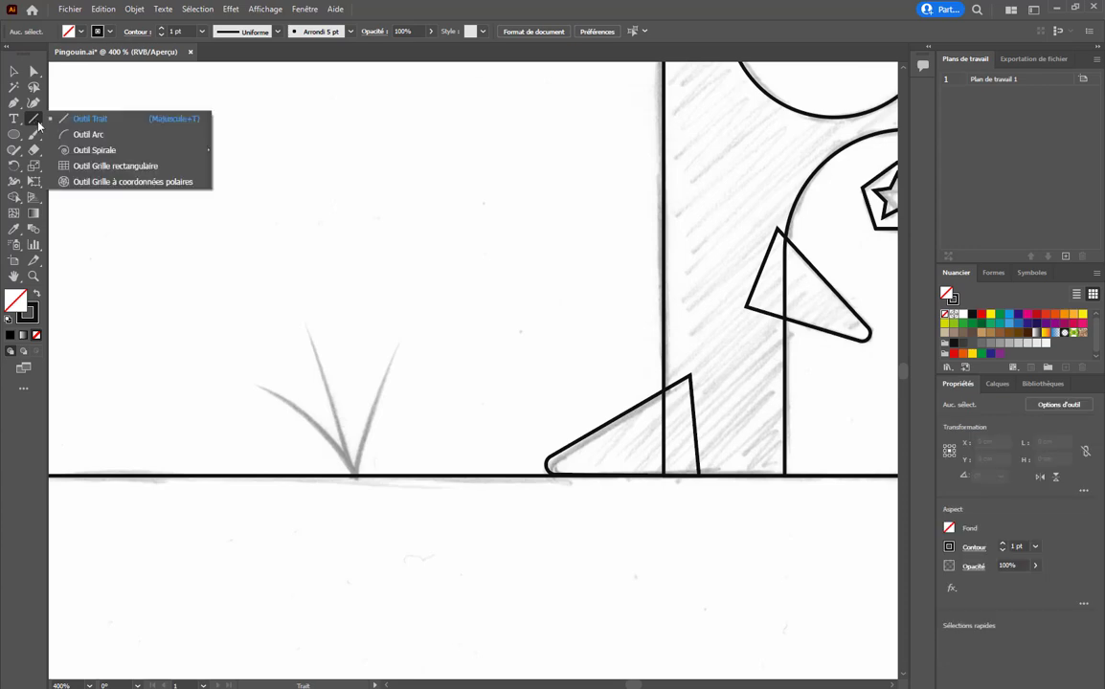
click(88, 134)
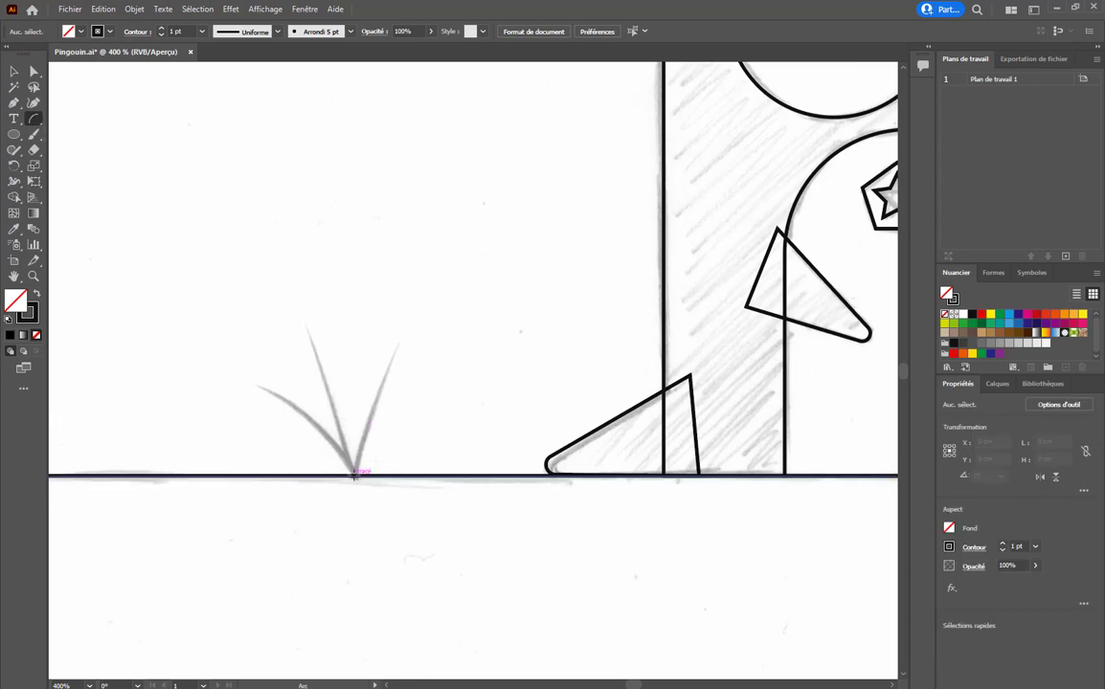
drag(354, 472, 416, 330)
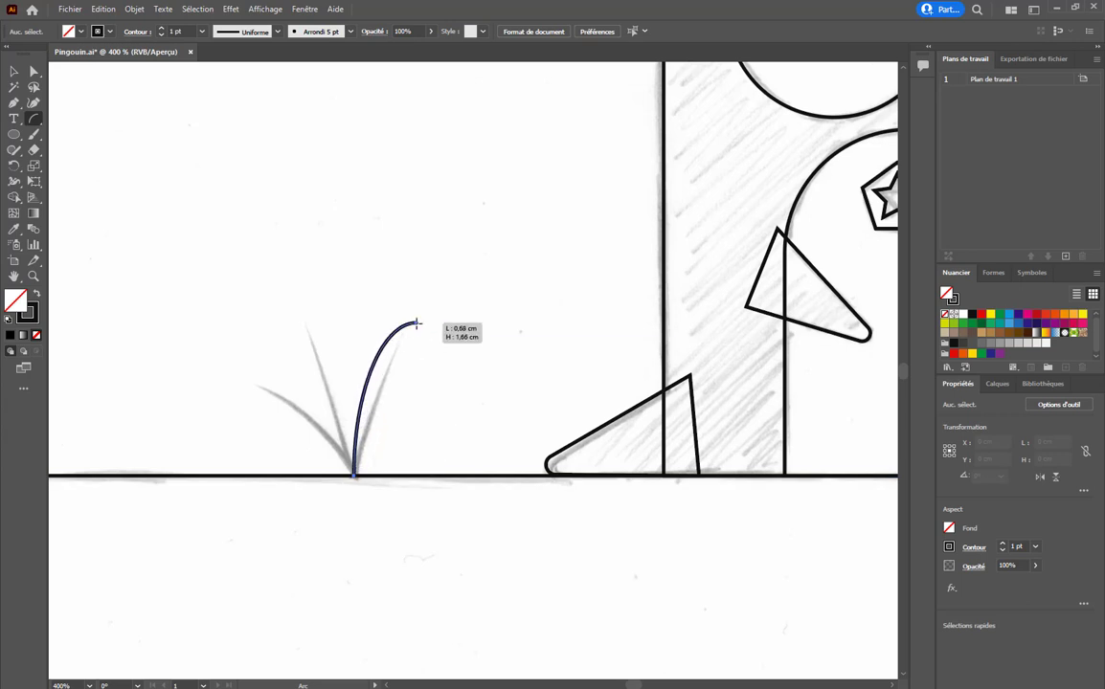
drag(353, 472, 304, 337)
drag(353, 472, 253, 388)
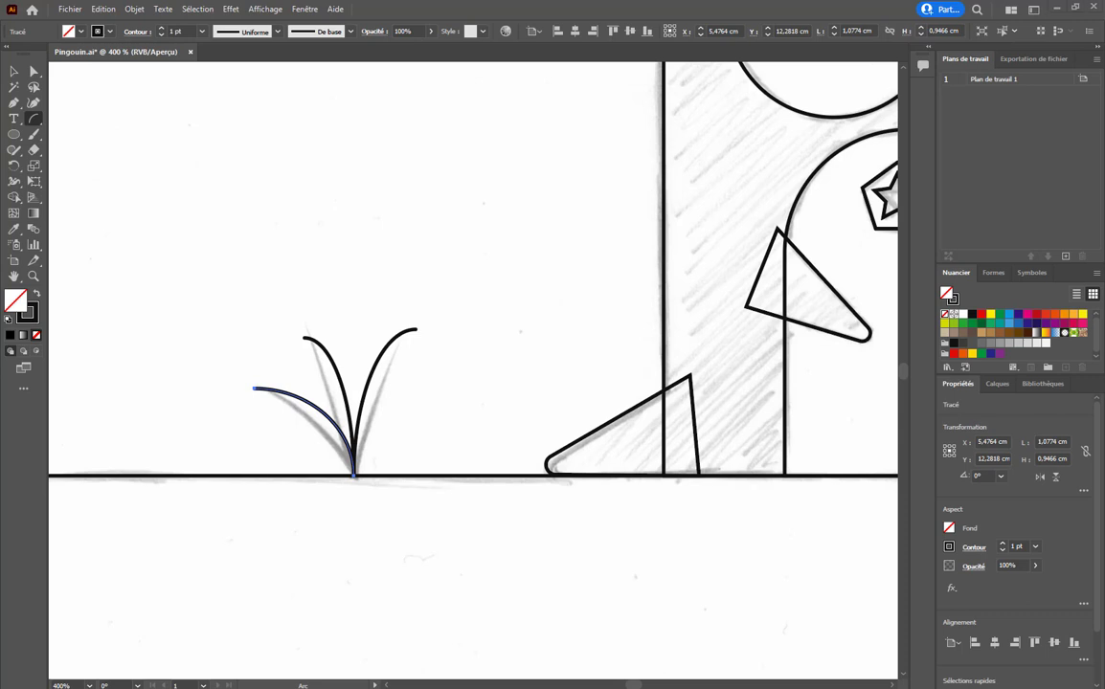
Fit the artboard in view, deselect the grass, and bring up the Calques panel
scroll(333, 241, right, 2)
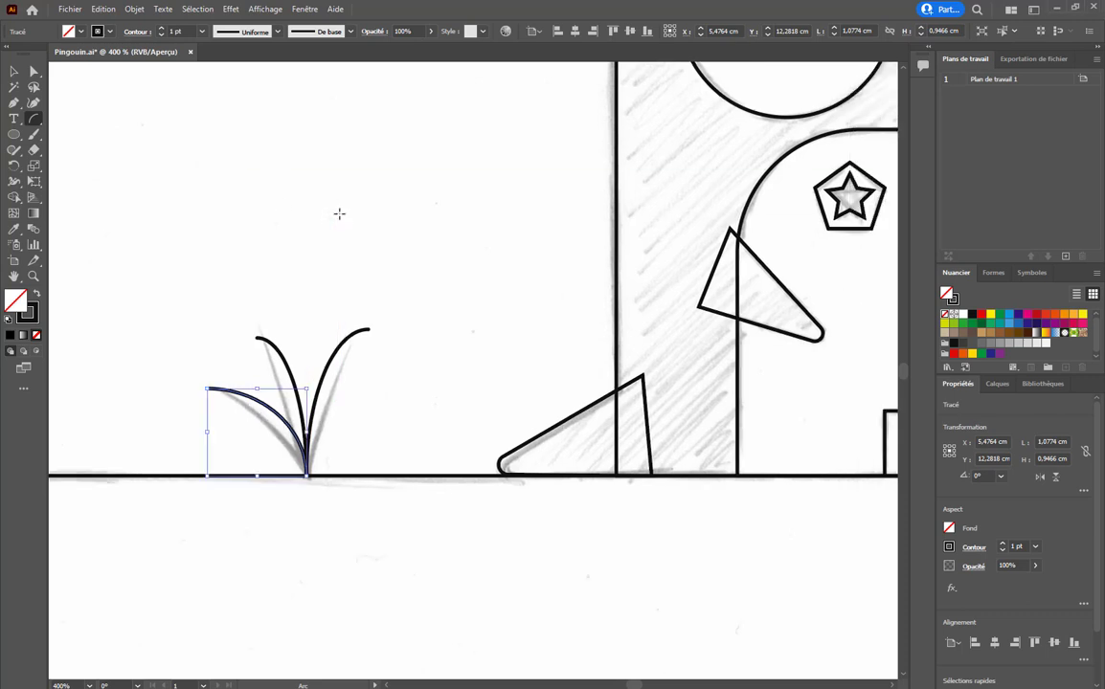
key(ctrl+0)
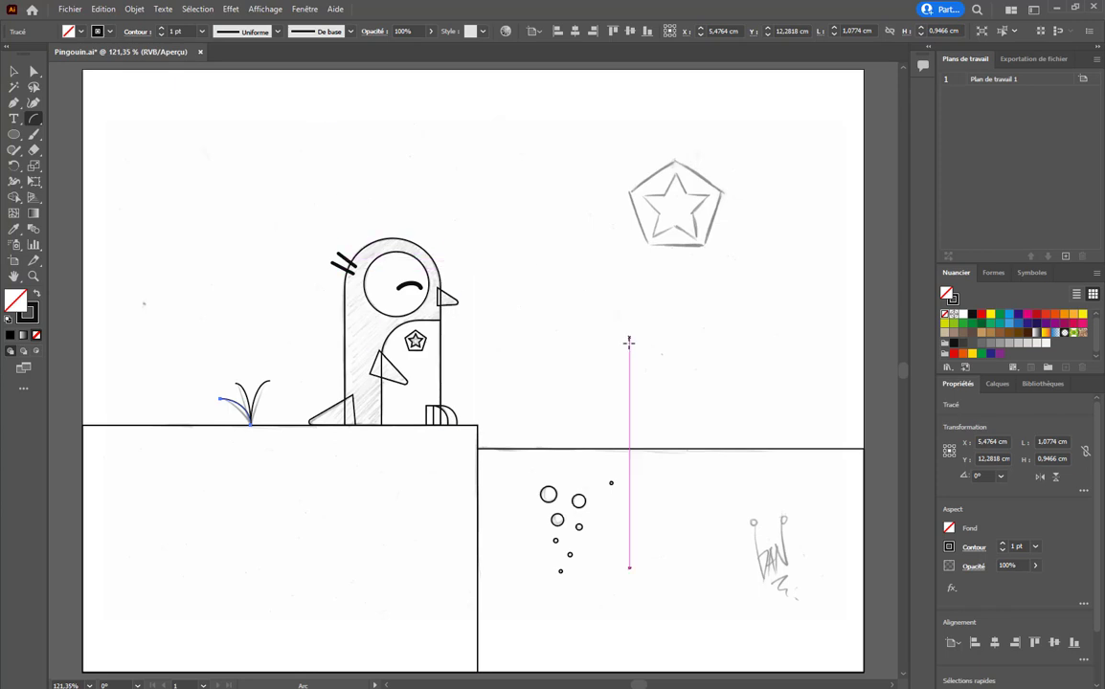
click(12, 72)
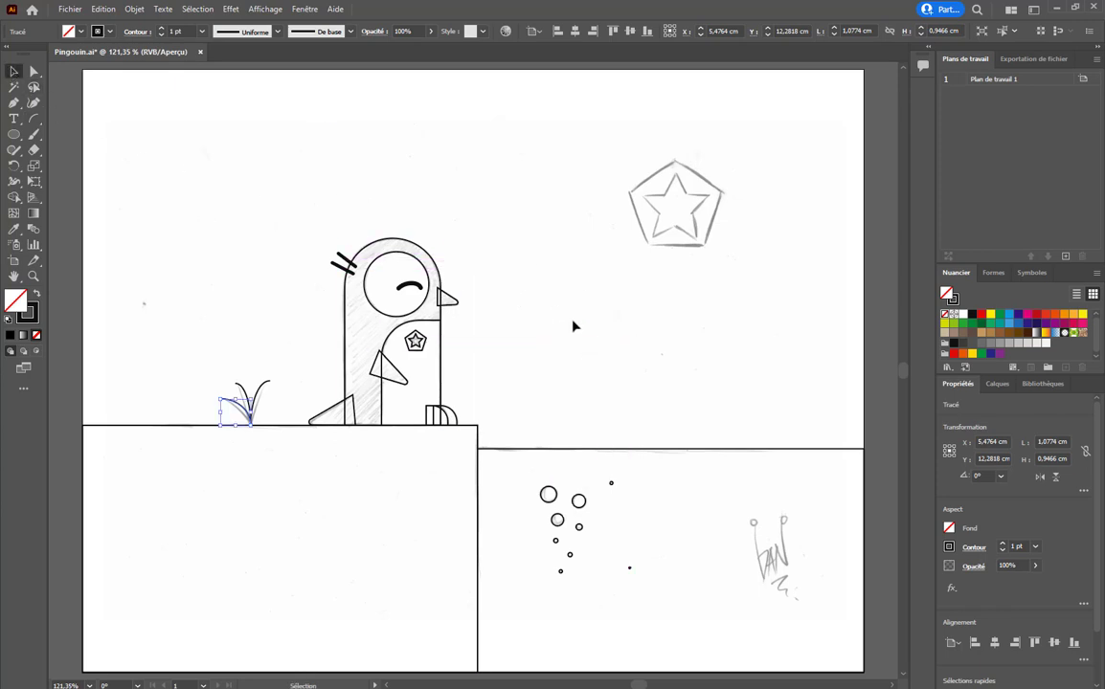
click(516, 288)
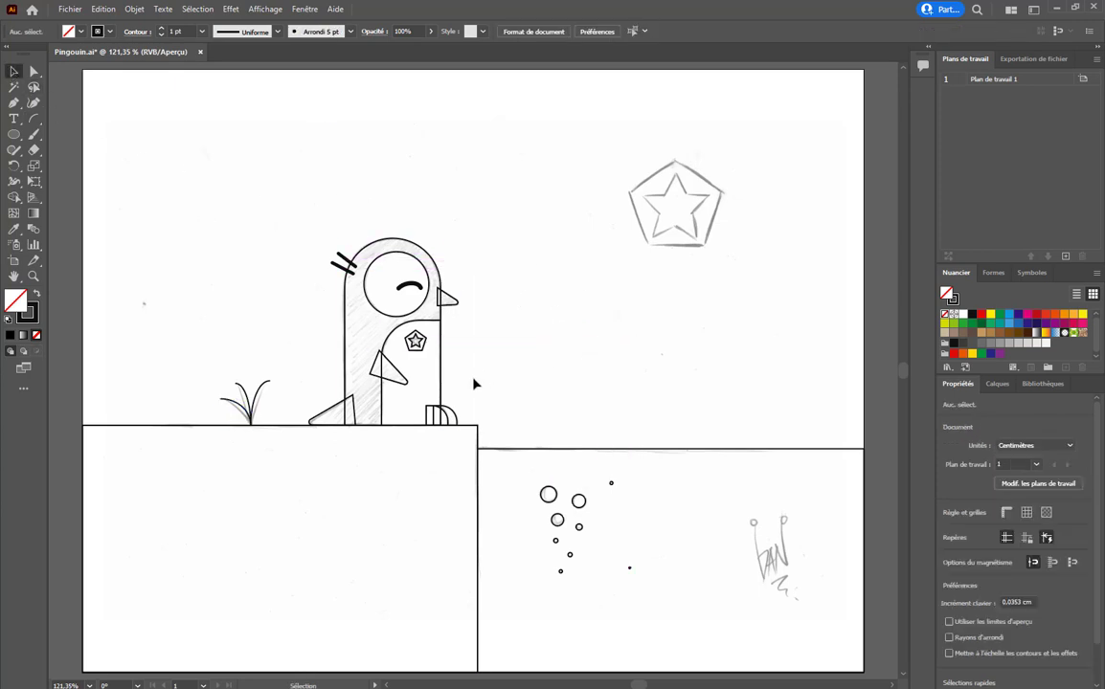
click(997, 384)
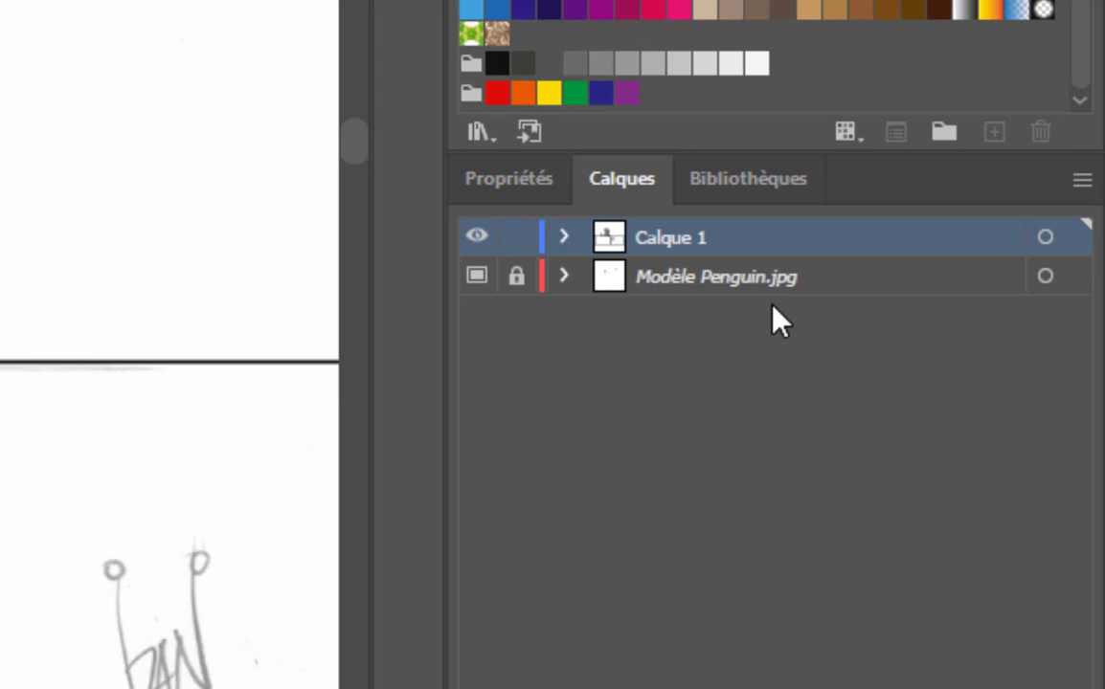
Turn off visibility of the Modèle Penguin.jpg template layer in Calques
click(473, 276)
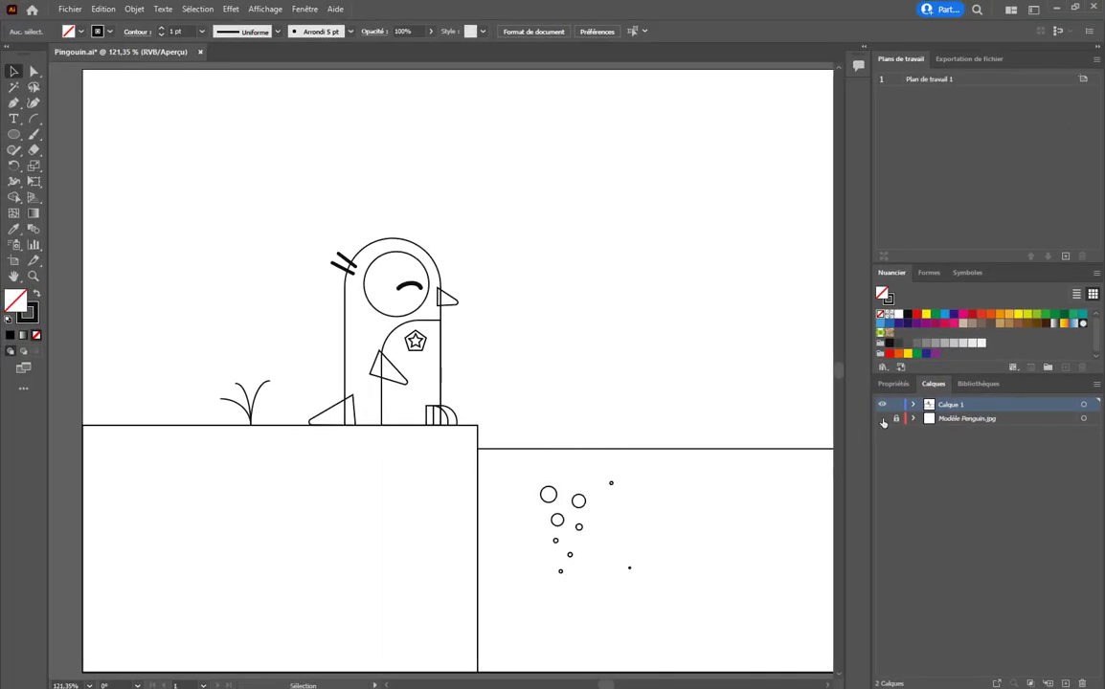
click(883, 421)
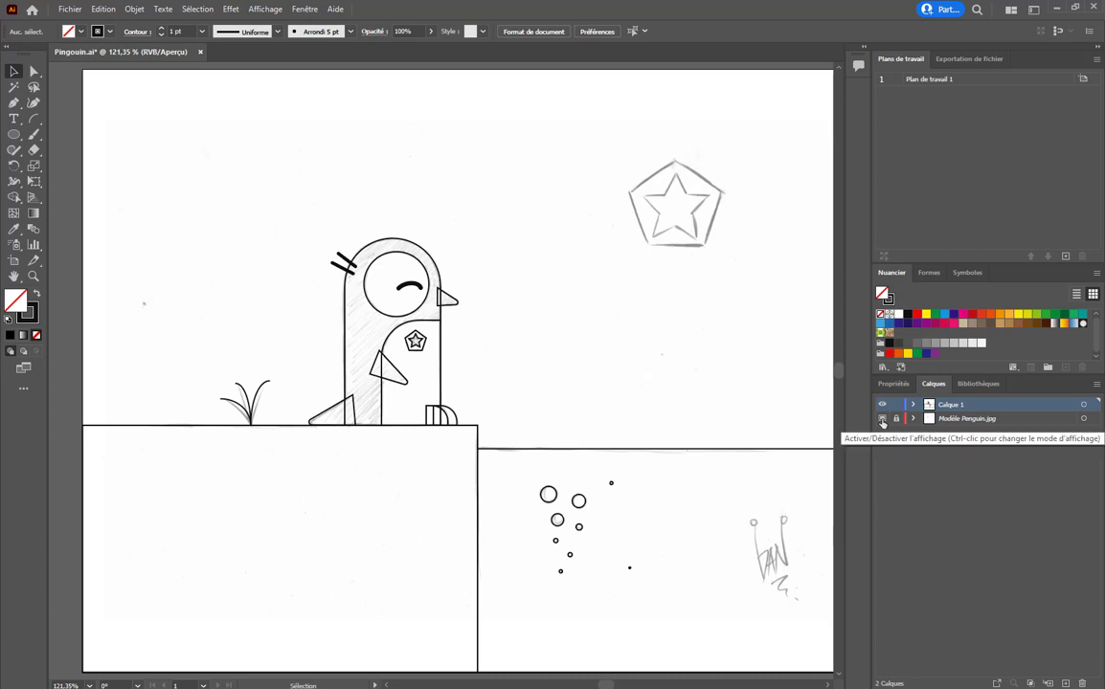
click(882, 419)
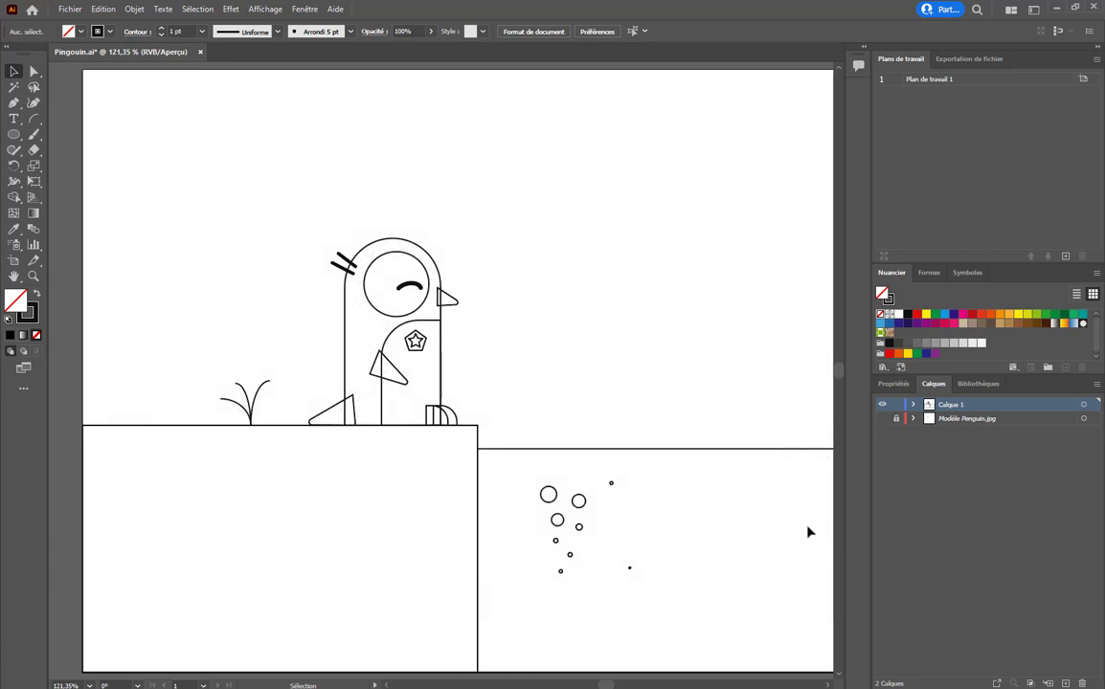
scroll(809, 527, down, 1)
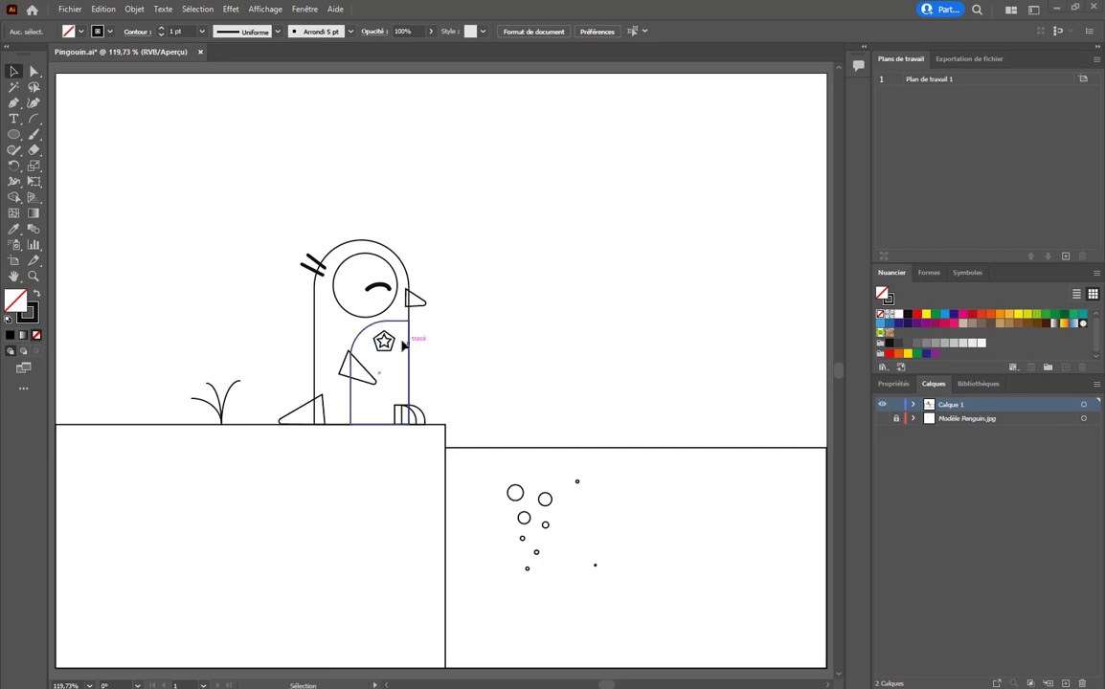
Zoom onto the emblem and give the star a Blanc (white) fill
scroll(383, 350, up, 1)
scroll(383, 345, up, 8)
scroll(431, 315, up, 1)
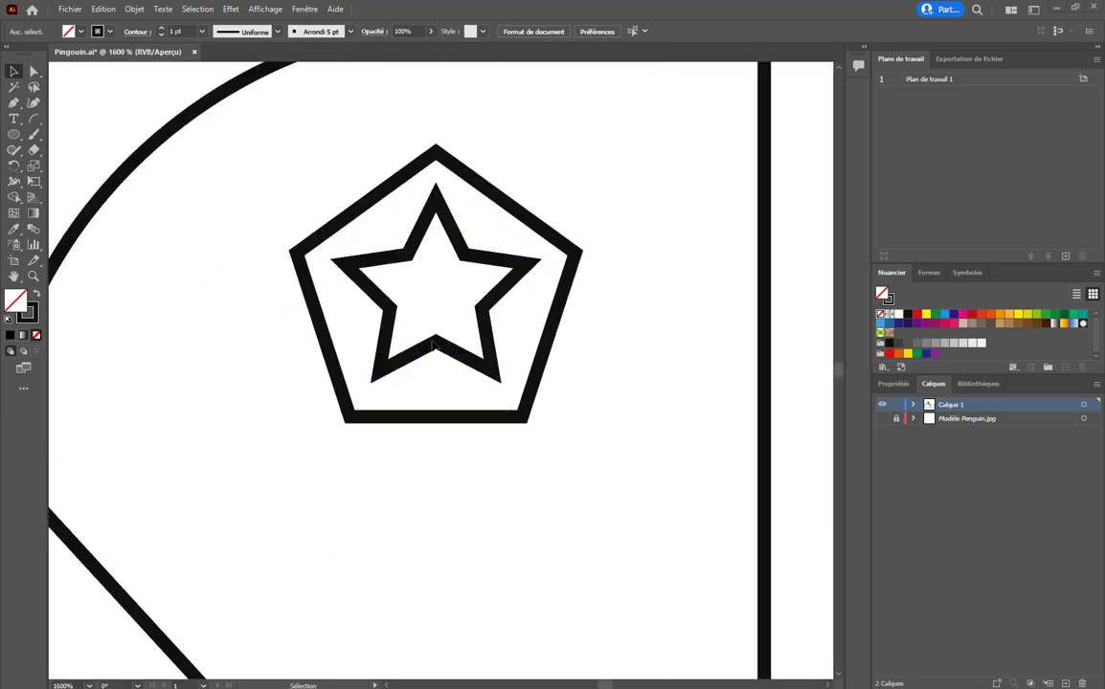
drag(630, 312, 574, 369)
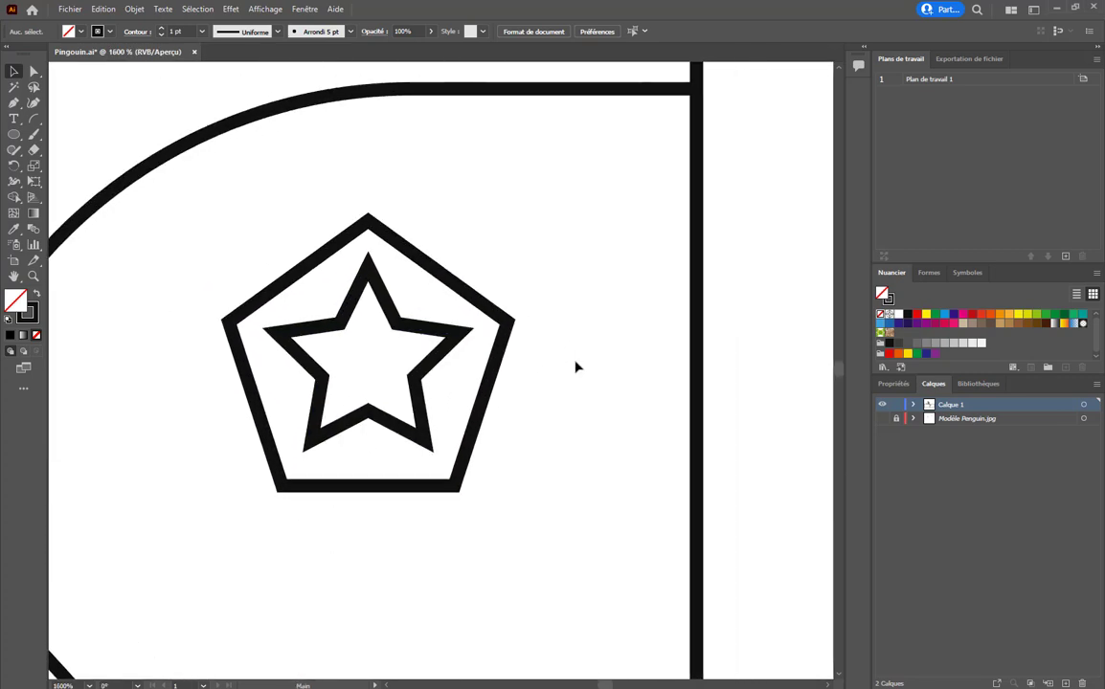
click(16, 72)
click(384, 304)
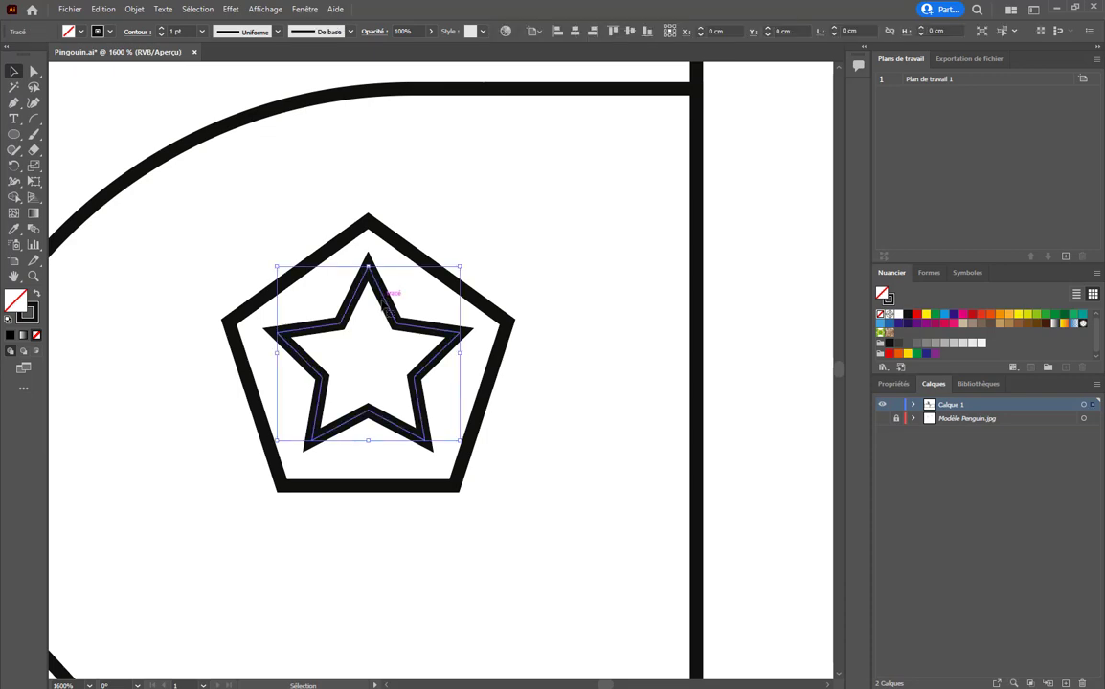
click(893, 383)
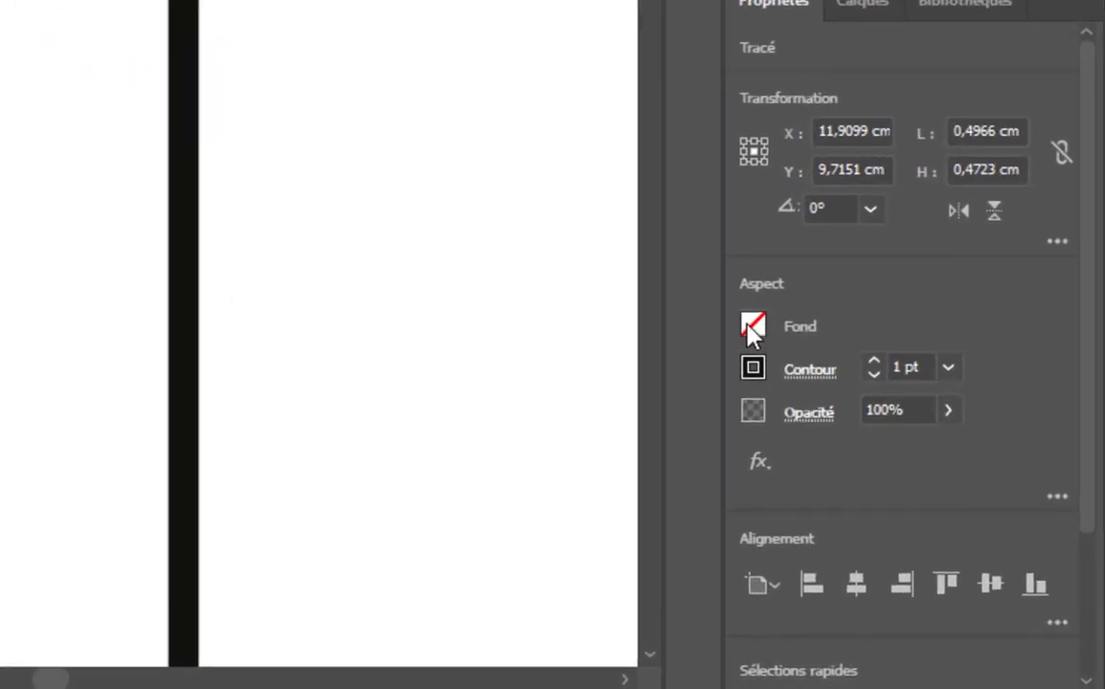
click(753, 326)
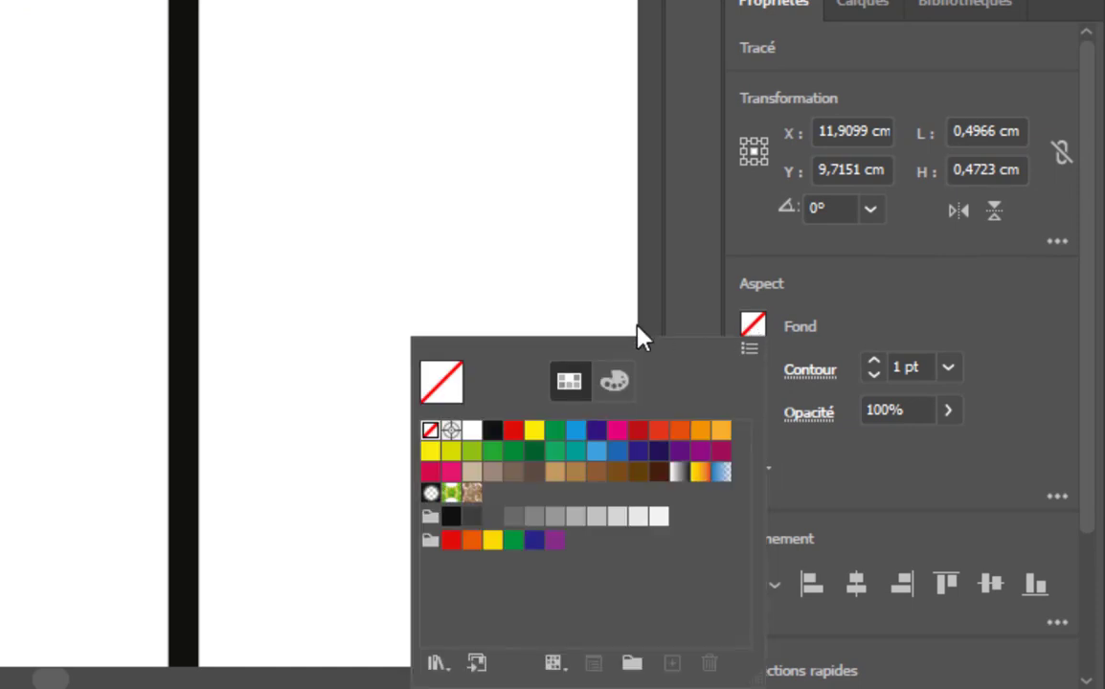
click(471, 431)
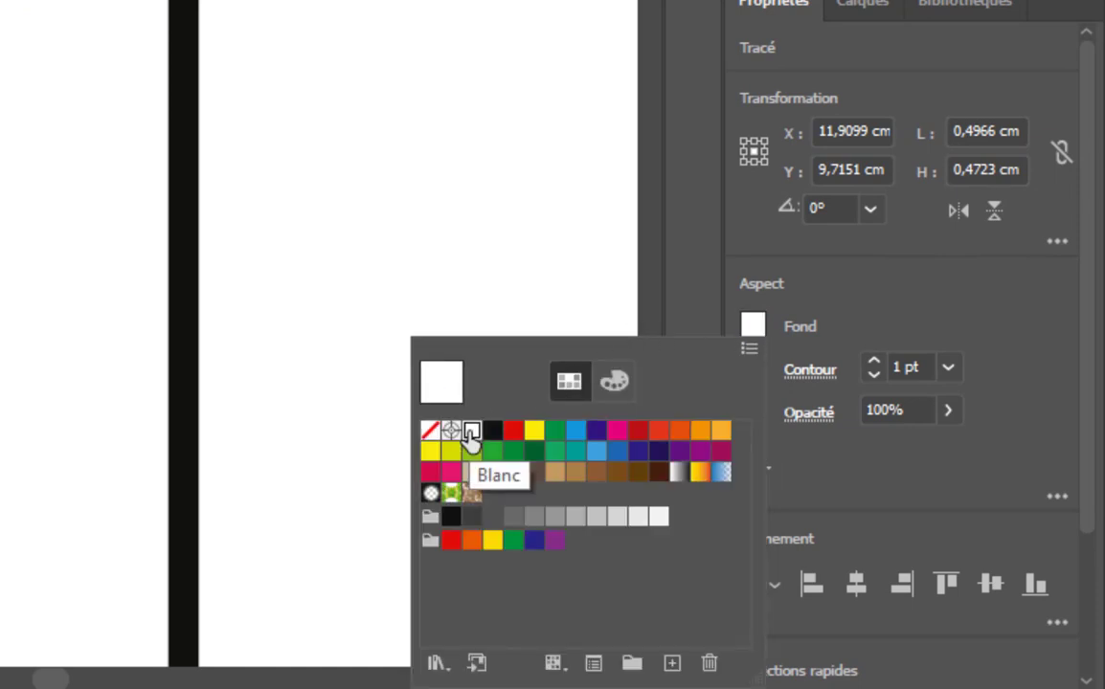
click(890, 287)
Set the star's outline to [Sans], then select the surrounding pentagon
click(753, 368)
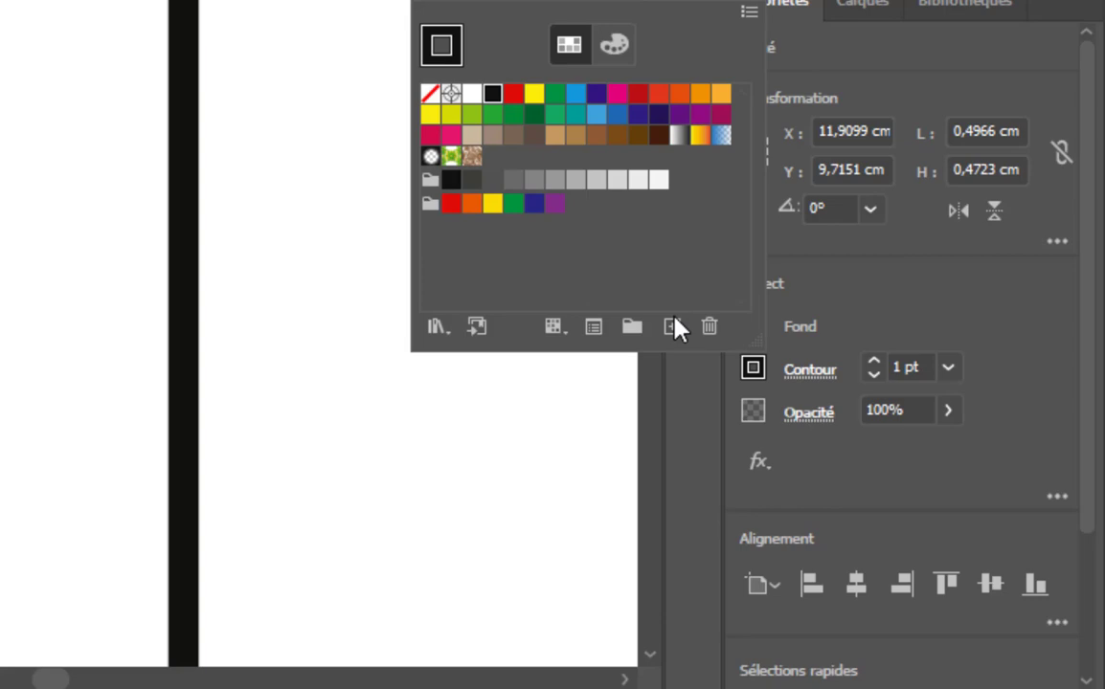
click(429, 97)
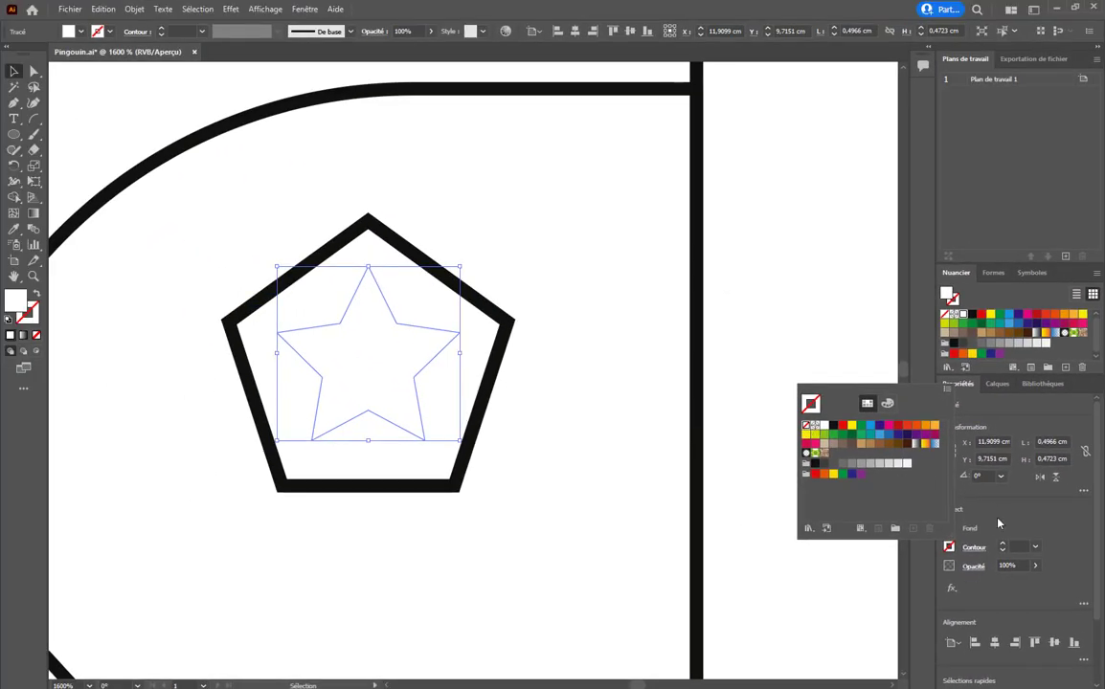
key(Escape)
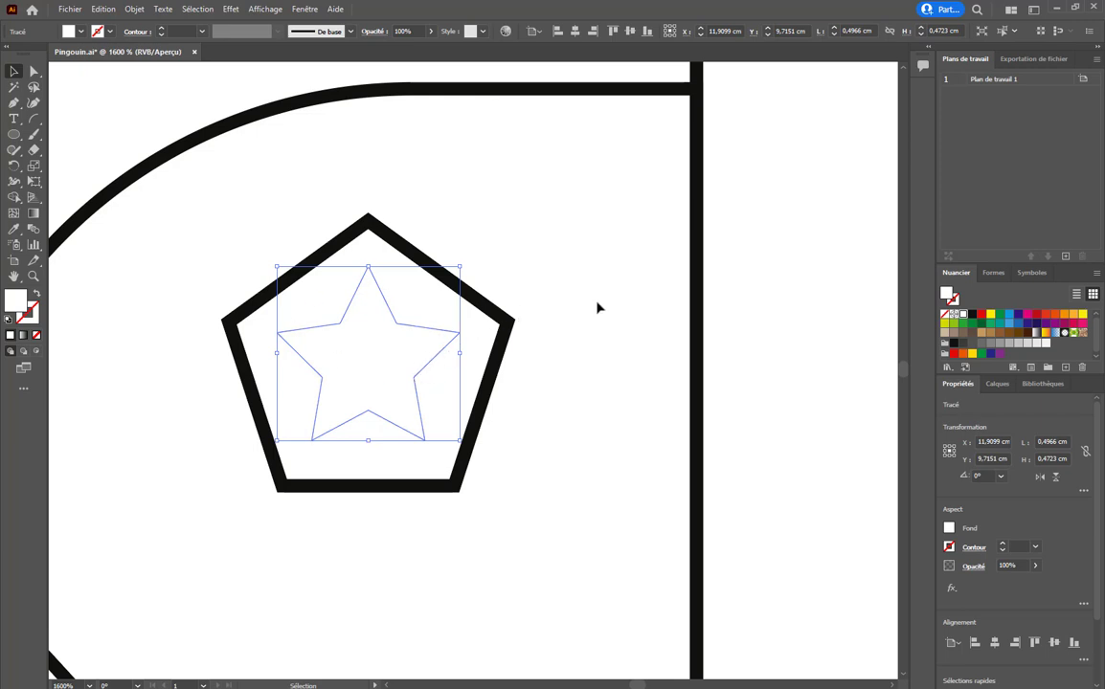
click(755, 368)
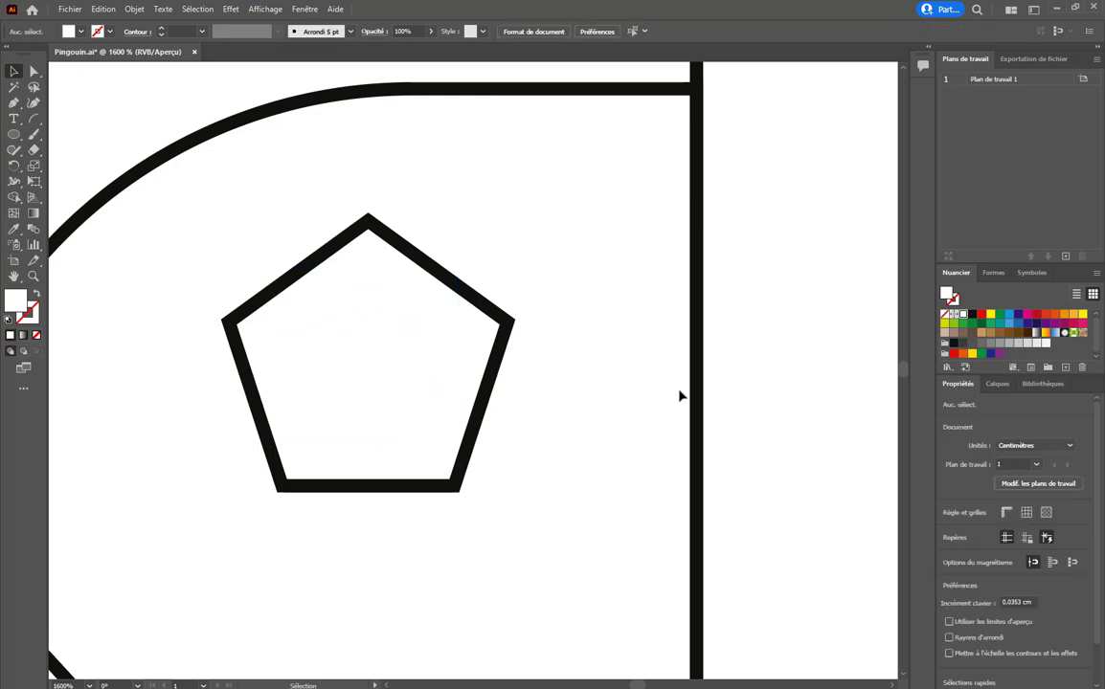
click(357, 371)
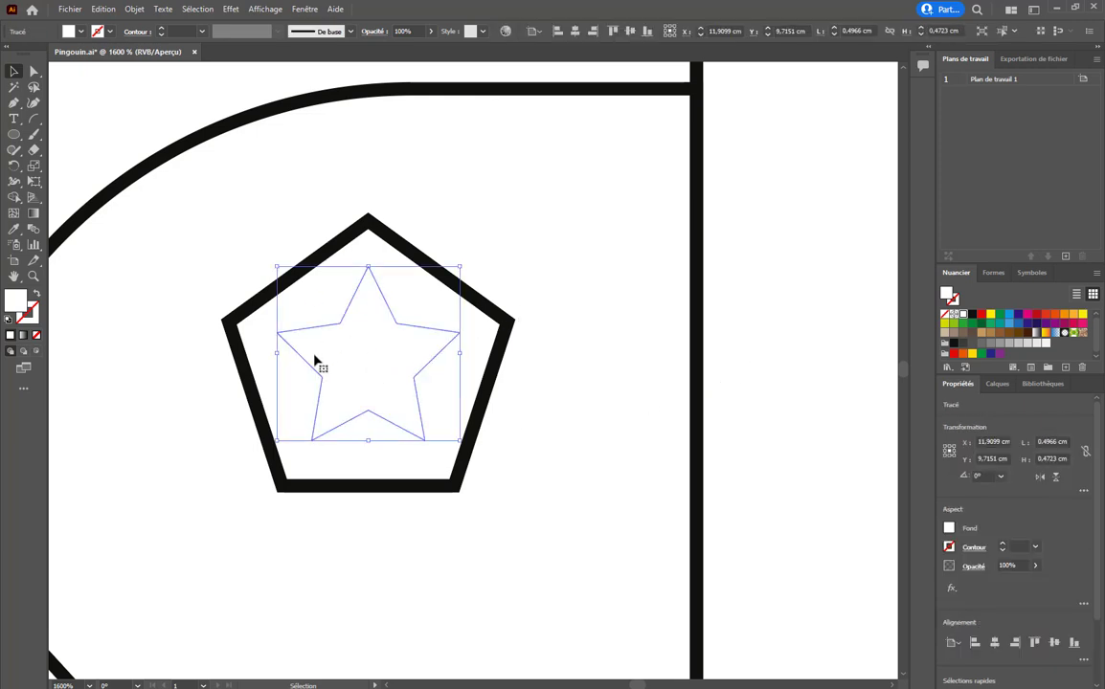
click(401, 243)
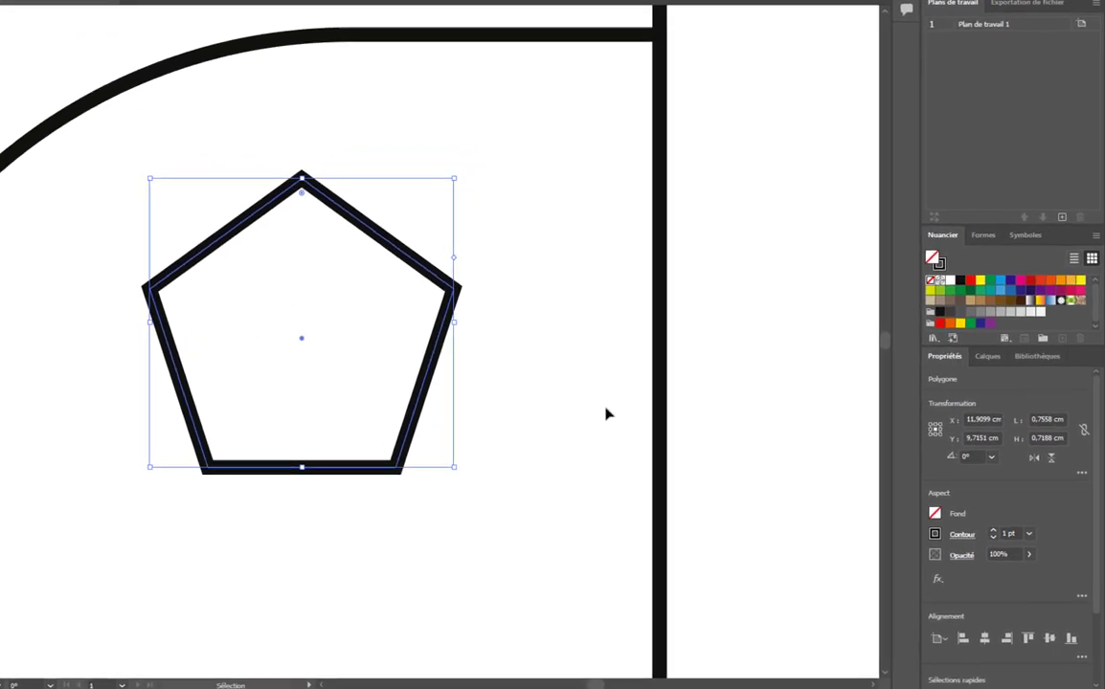
Give the chest pentagon a black fill and no outline, then reselect it
click(947, 528)
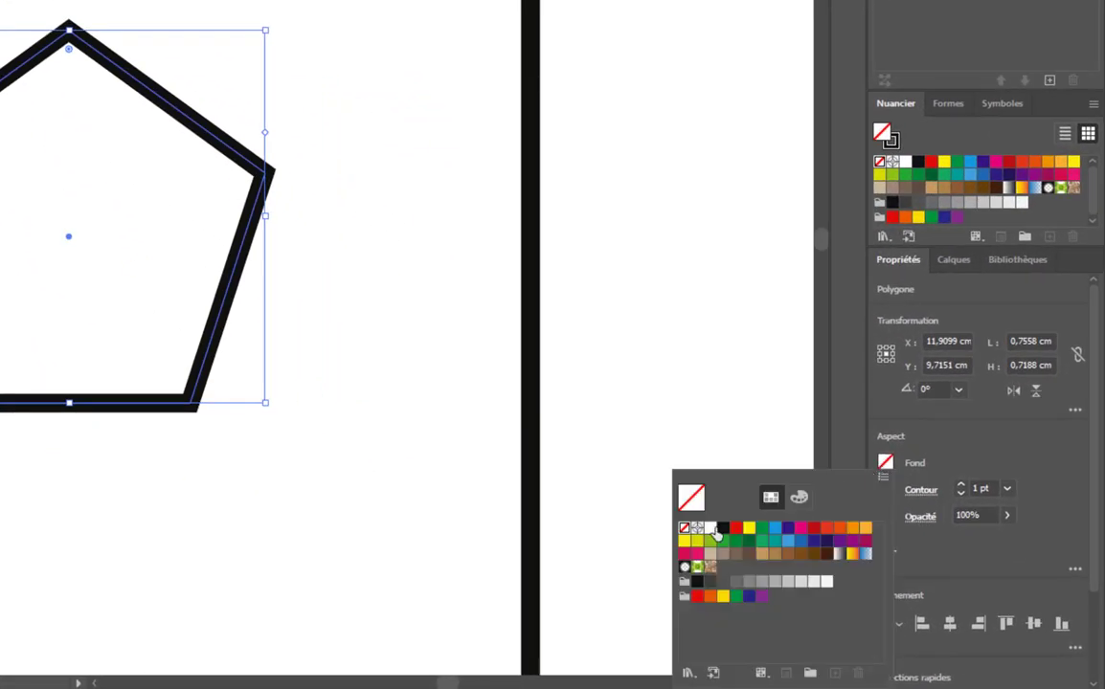
click(723, 527)
click(883, 490)
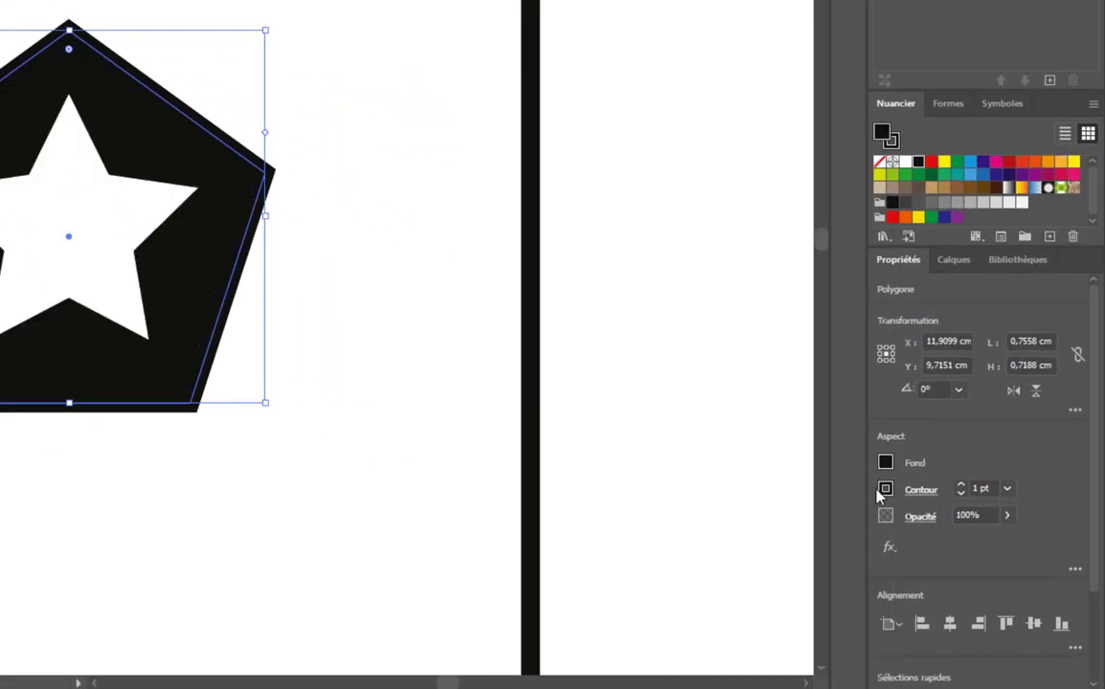
click(884, 489)
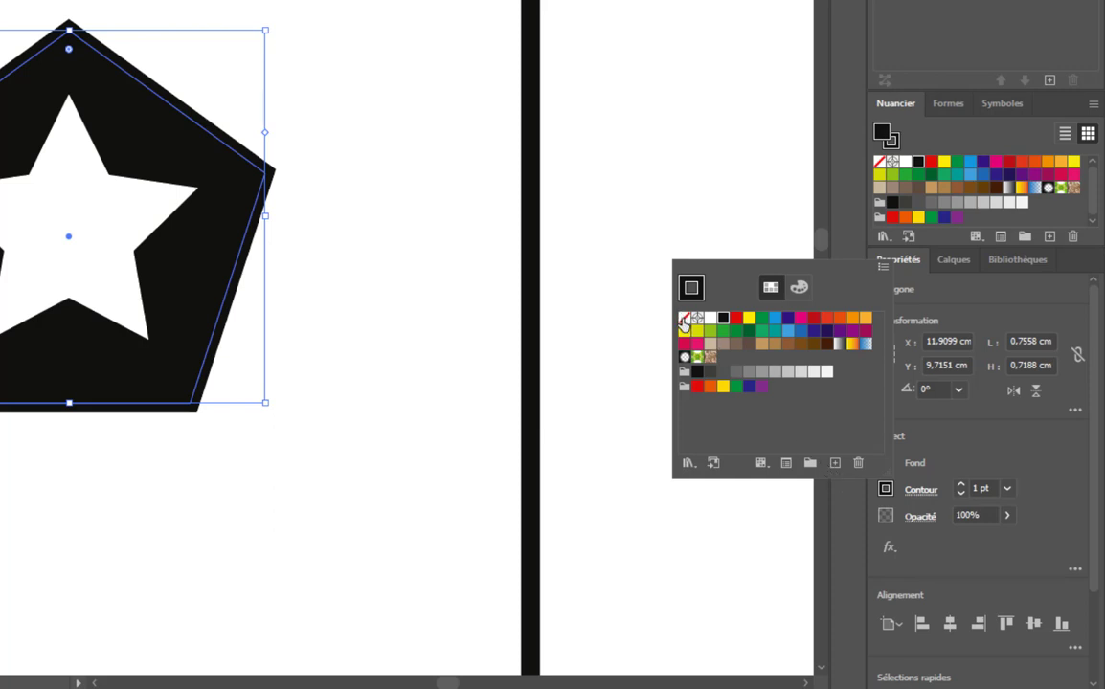
click(684, 317)
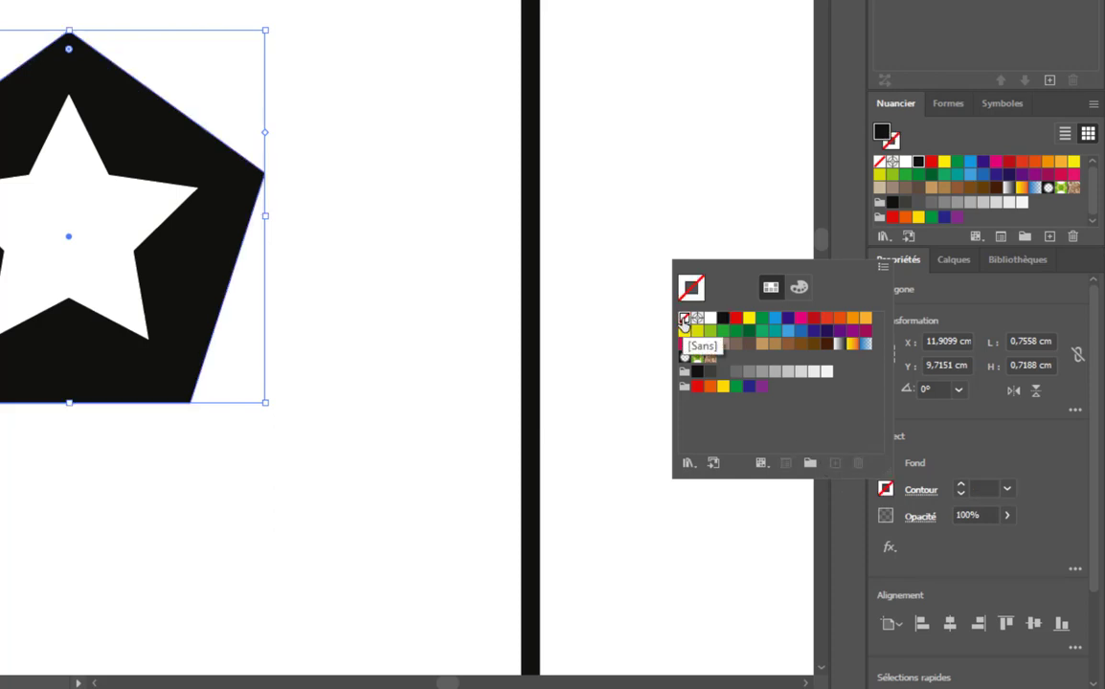
click(578, 227)
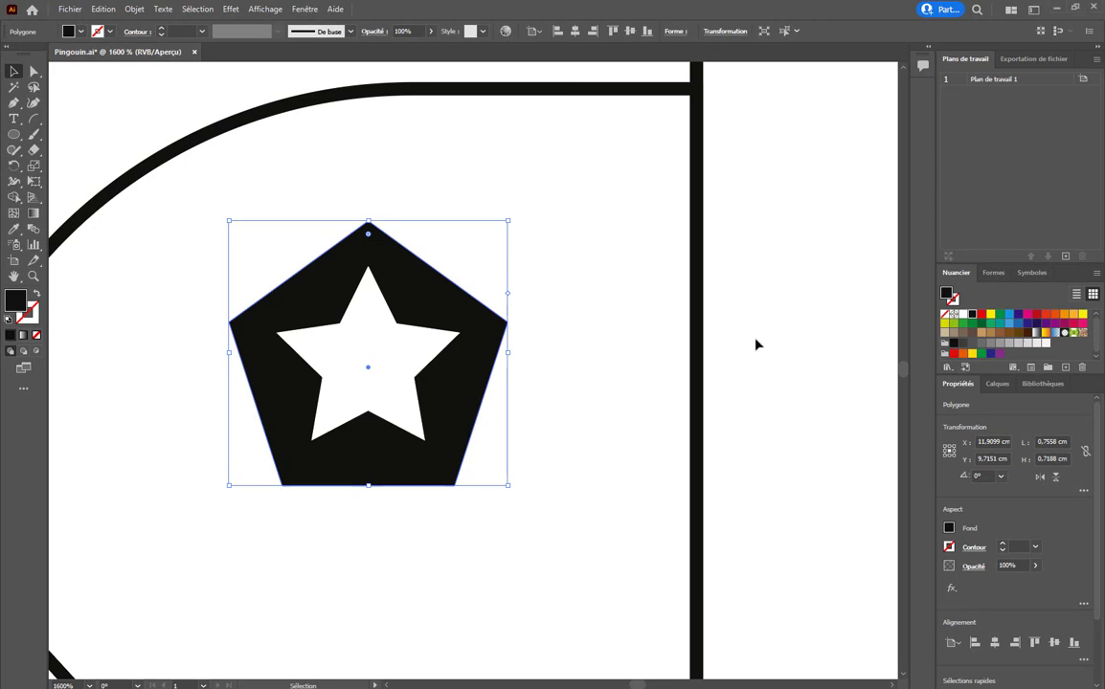
click(757, 343)
click(415, 277)
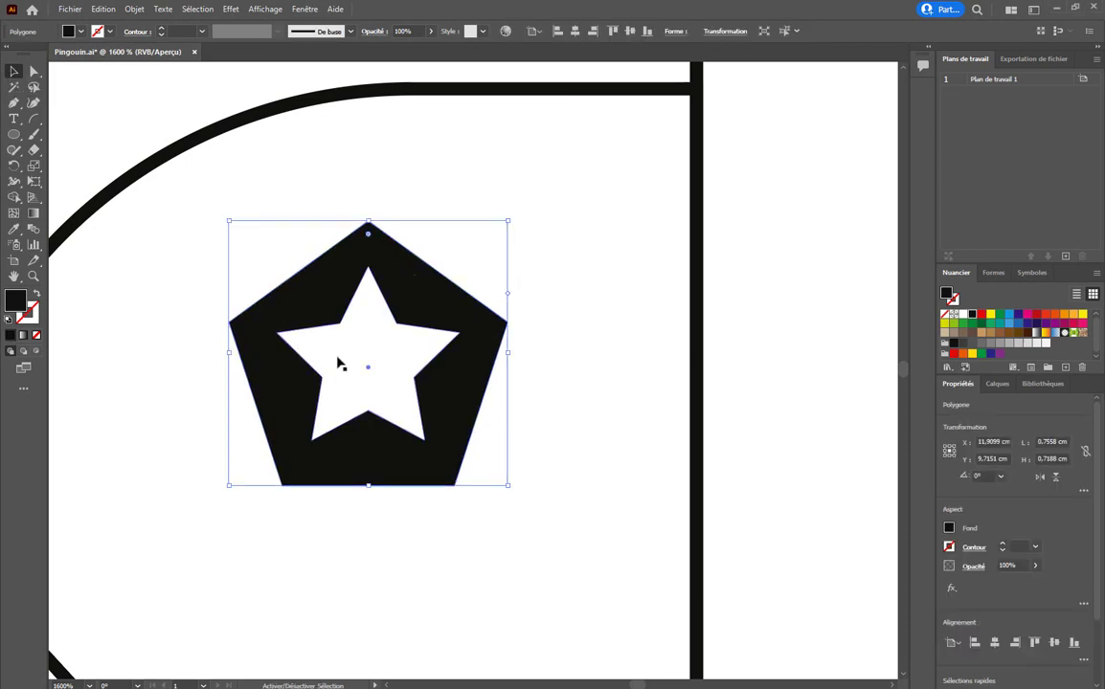
Group the pentagon and star with Objet > Associer and nudge the group slightly up-right
shift+click(370, 362)
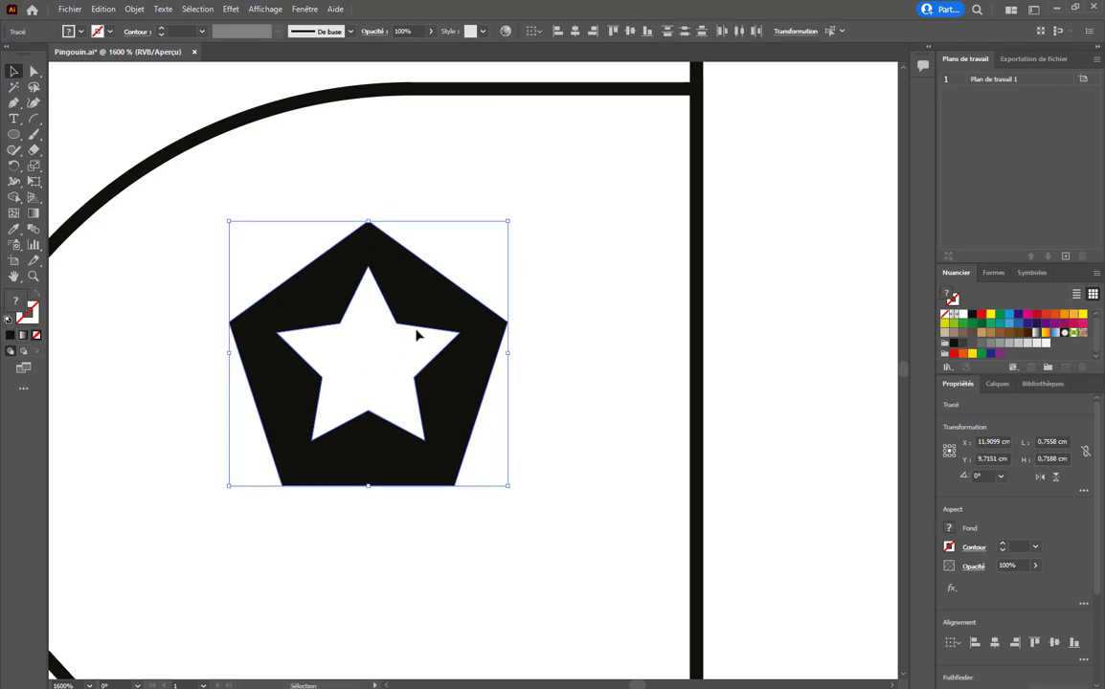
click(560, 292)
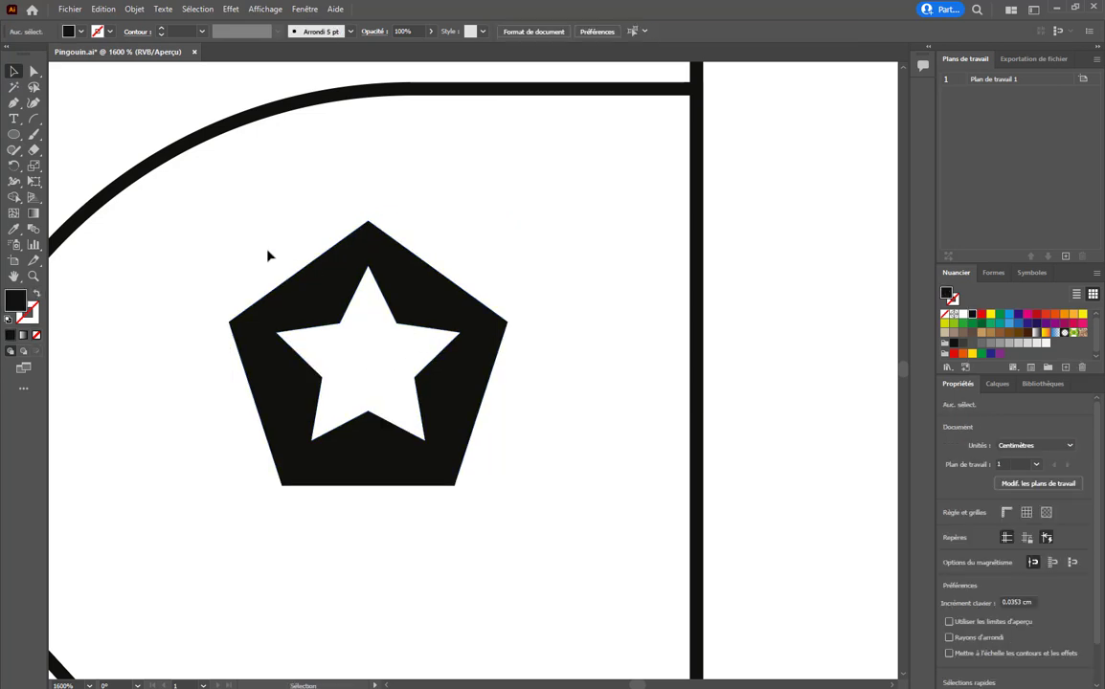
drag(182, 183, 572, 537)
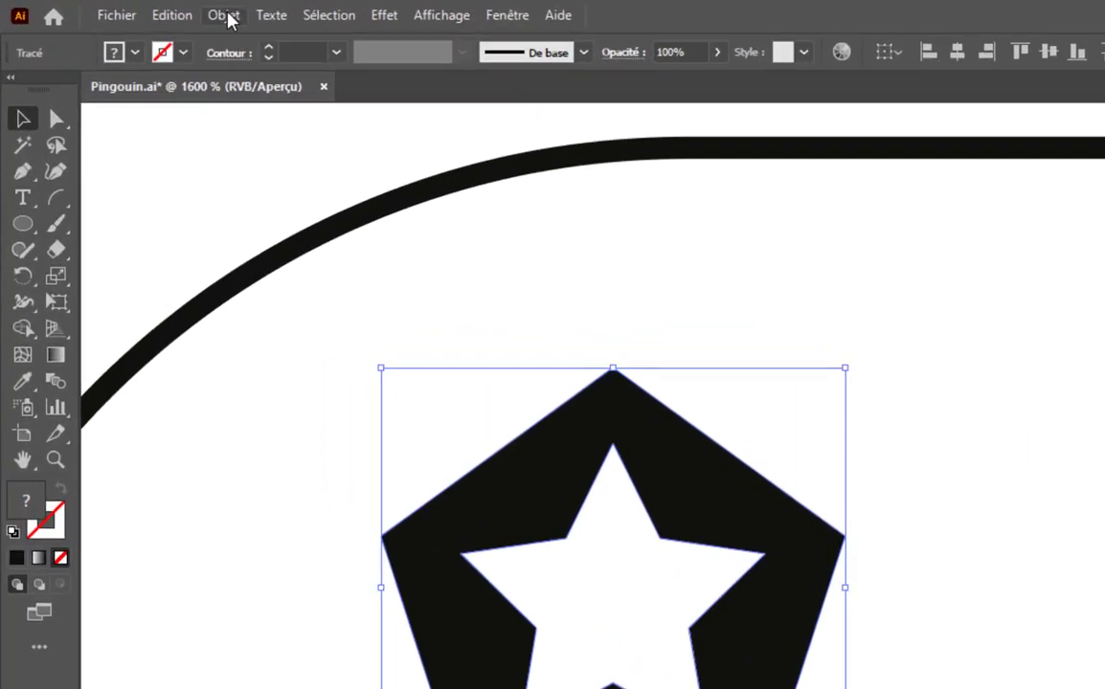
click(135, 10)
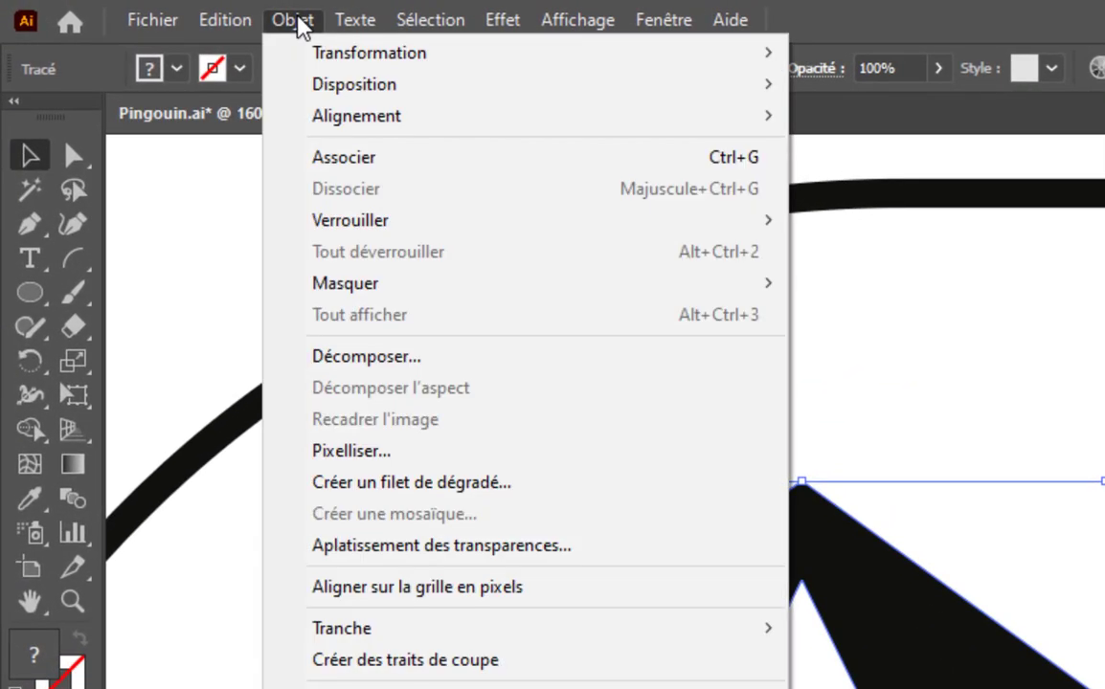
click(328, 162)
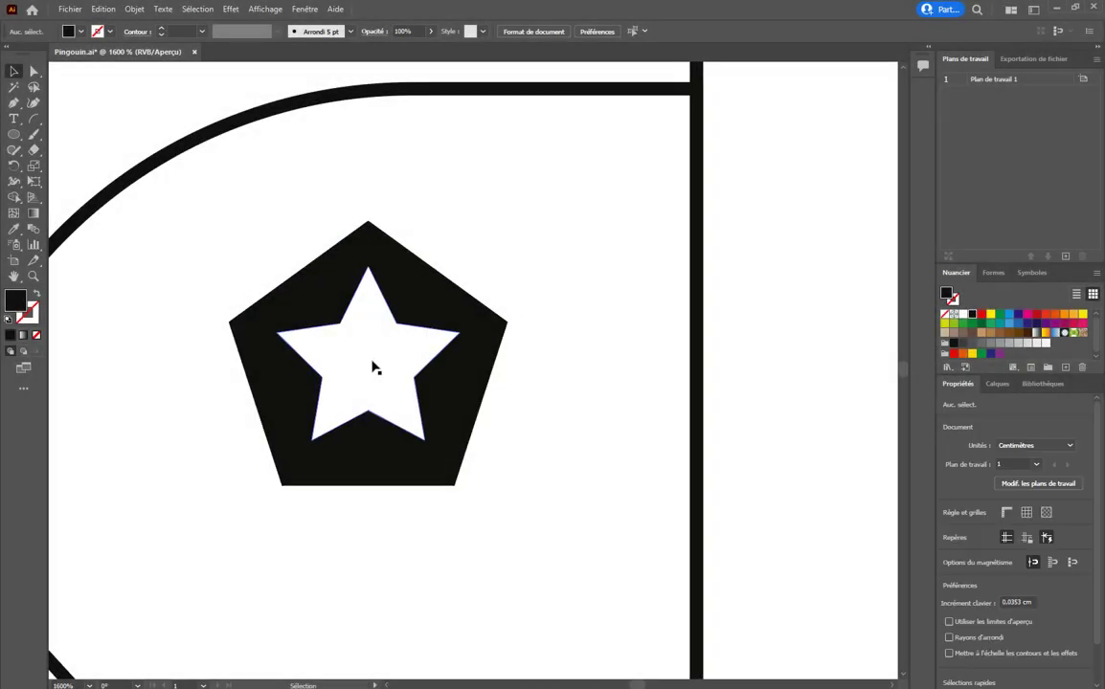
mouse_move(364, 368)
mouse_down()
mouse_move(394, 333)
mouse_move(373, 366)
mouse_up()
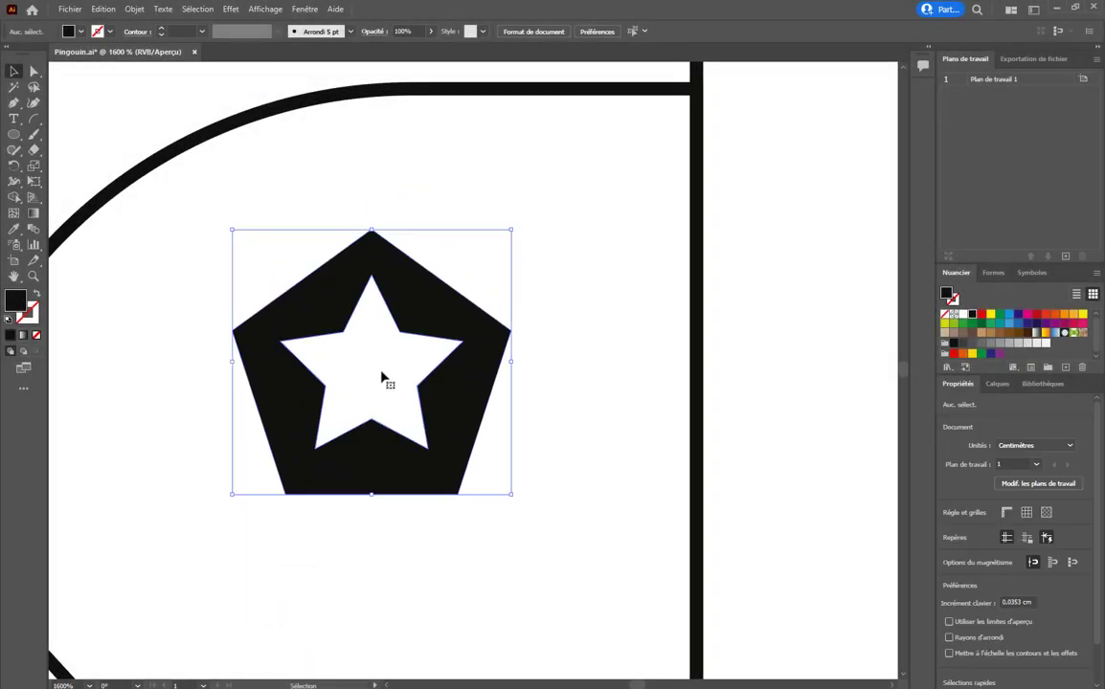
drag(445, 336, 456, 332)
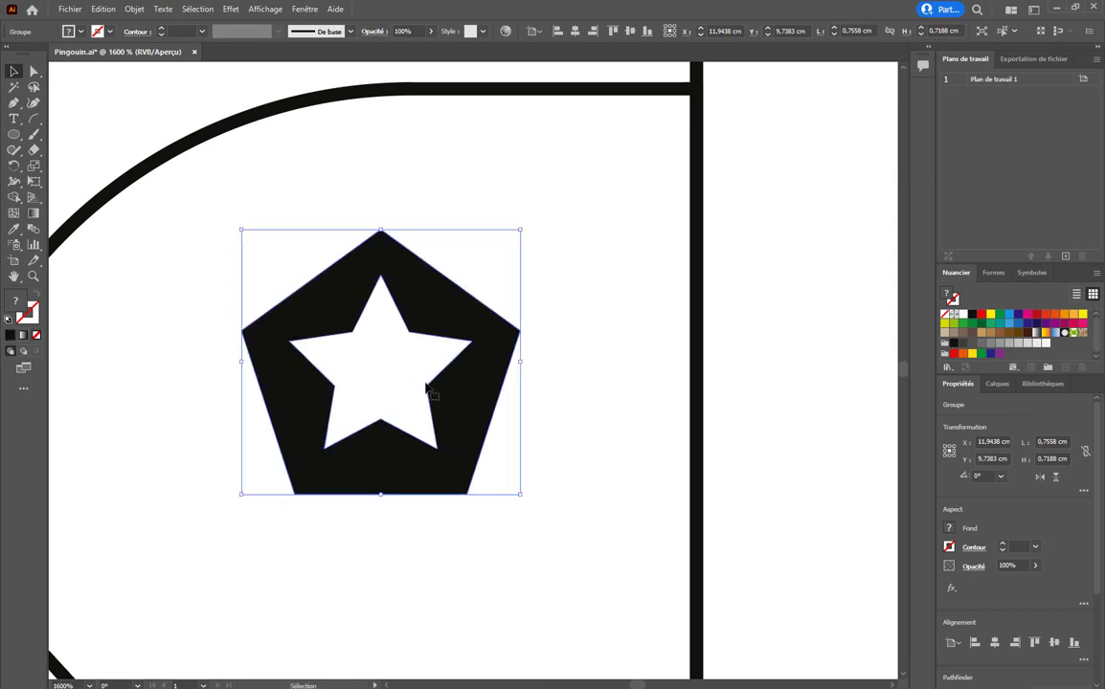
Isolate the emblem group and select the white star inside it
double_click(409, 331)
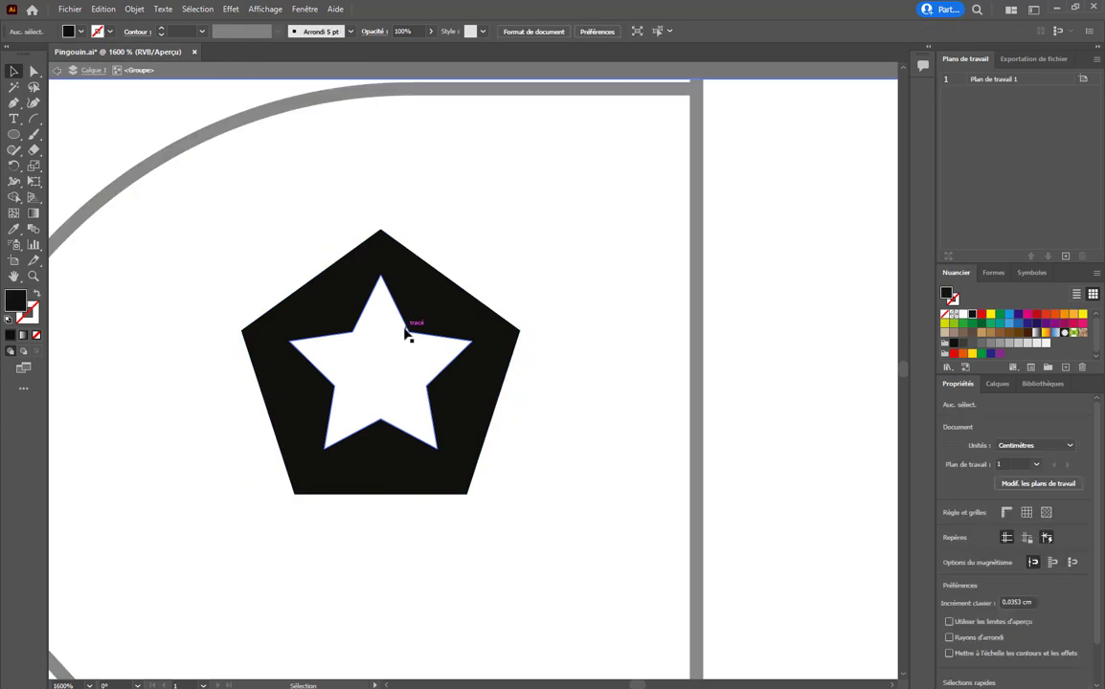
click(996, 384)
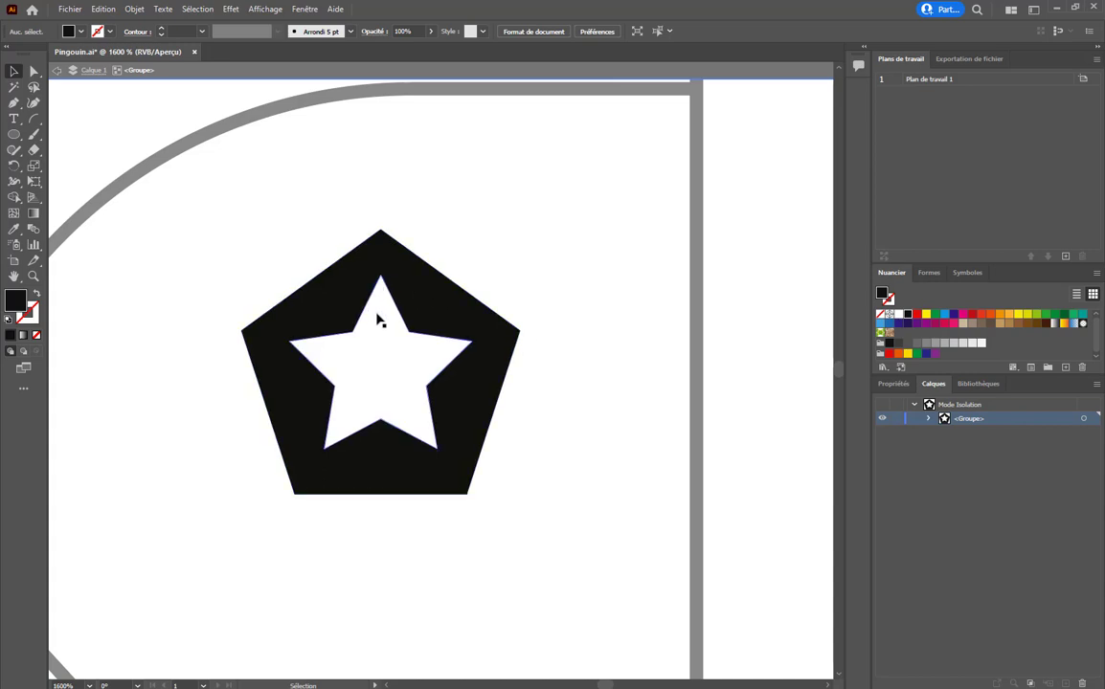
click(418, 350)
click(513, 351)
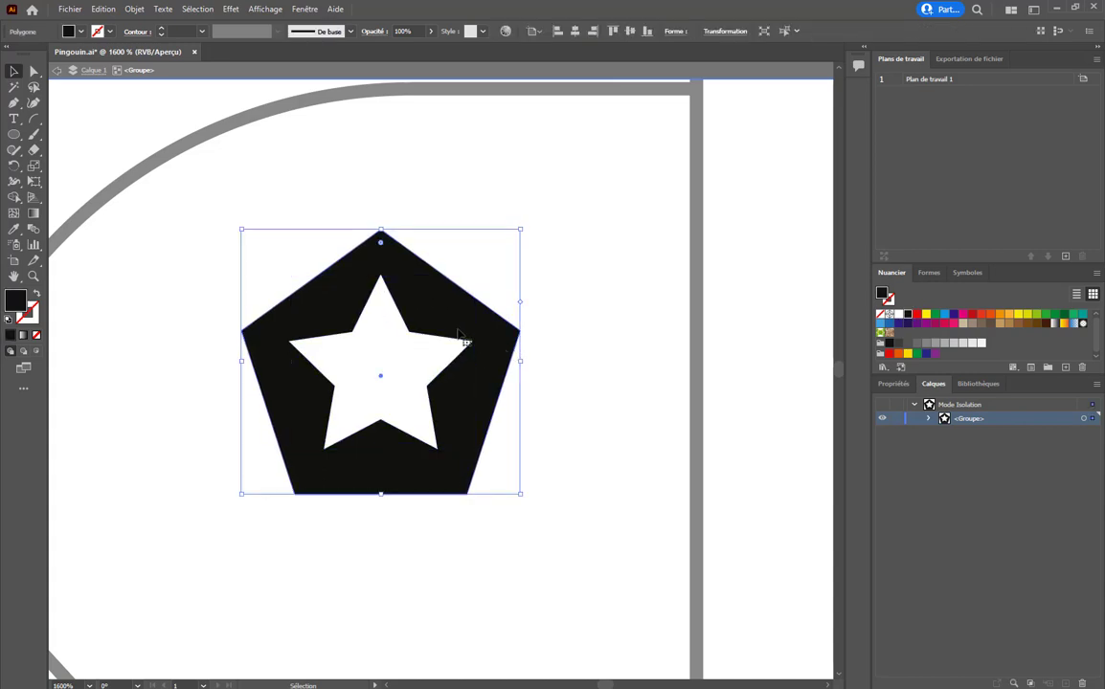
click(352, 343)
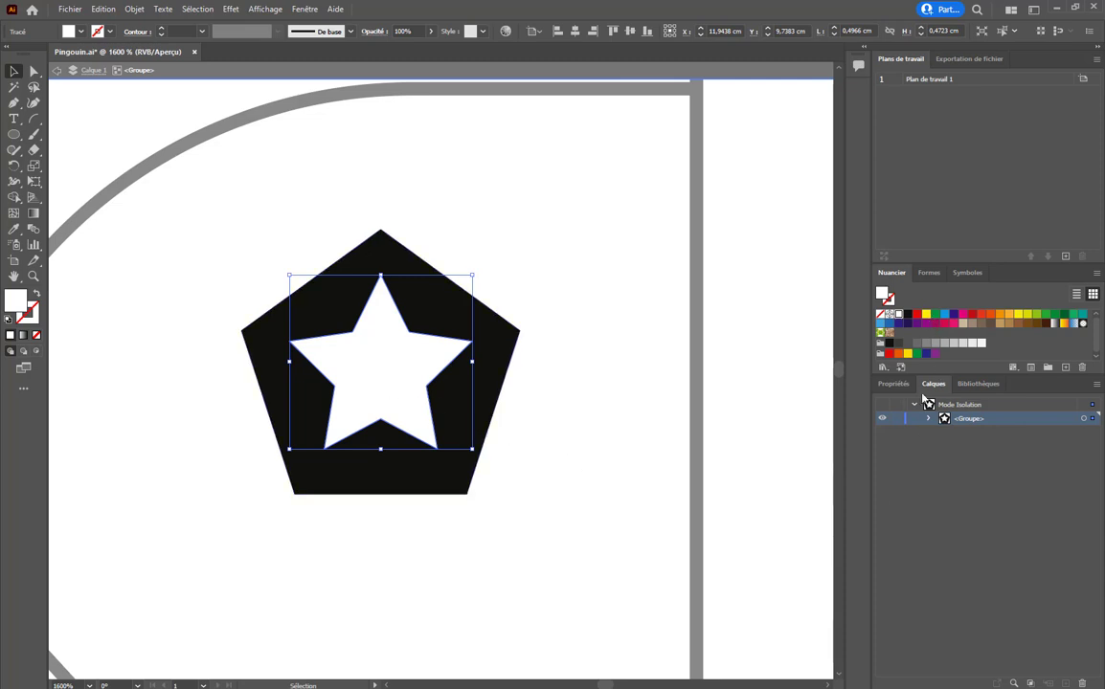
drag(840, 469, 887, 466)
Fill the star yellow, exit isolation mode and reselect the whole emblem
click(950, 529)
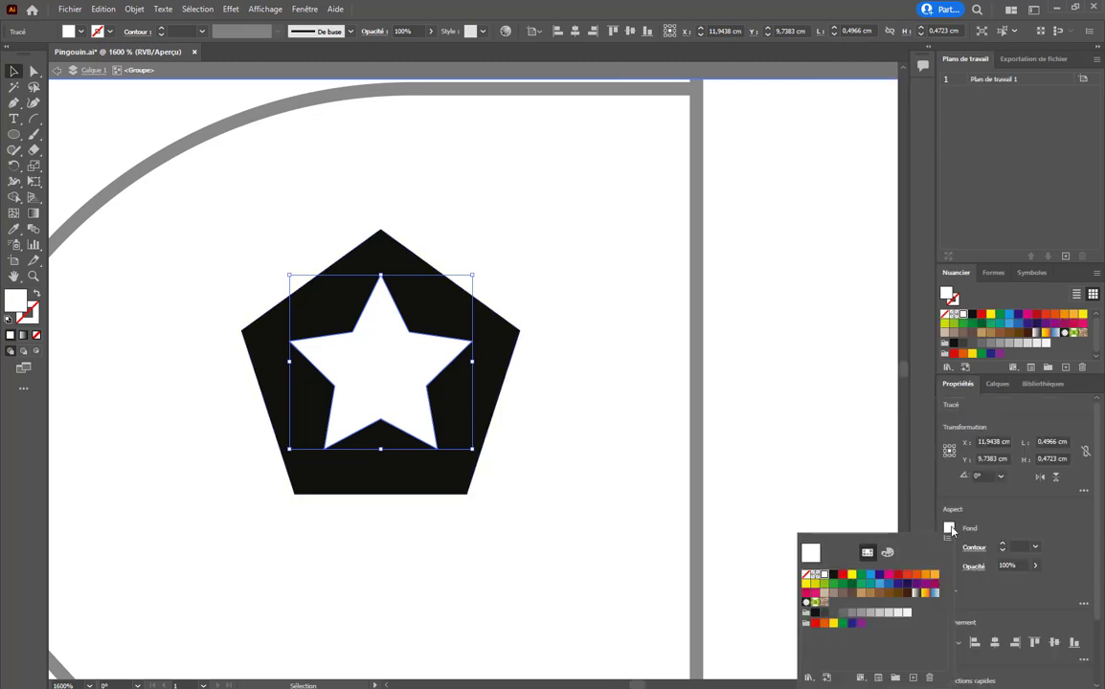
click(852, 576)
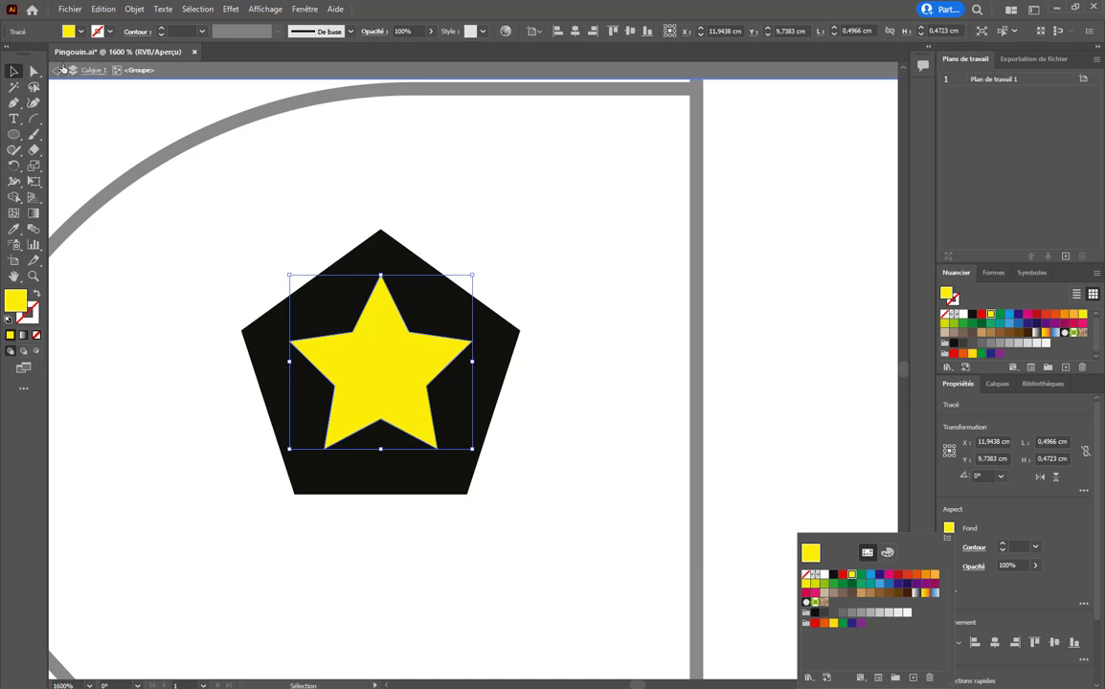
click(55, 76)
click(56, 71)
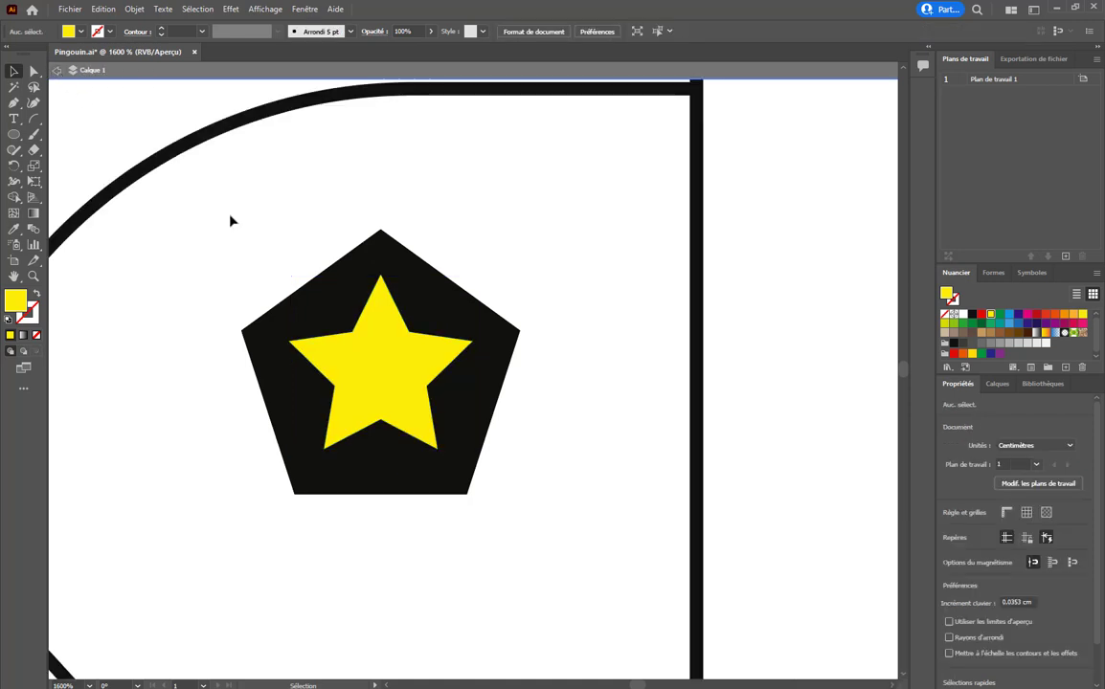
click(422, 356)
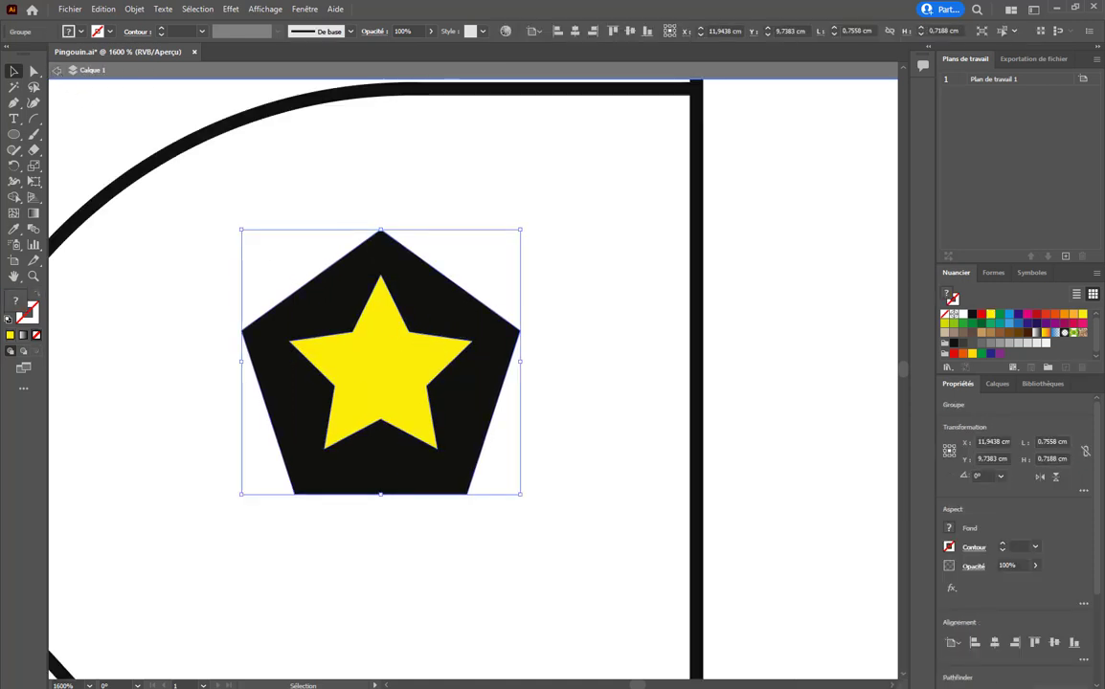
Zoom to the feet and give the rectangular foot shape a light orange fill with no outline
alt+scroll(247, 488, down, 3)
alt+scroll(247, 489, down, 2)
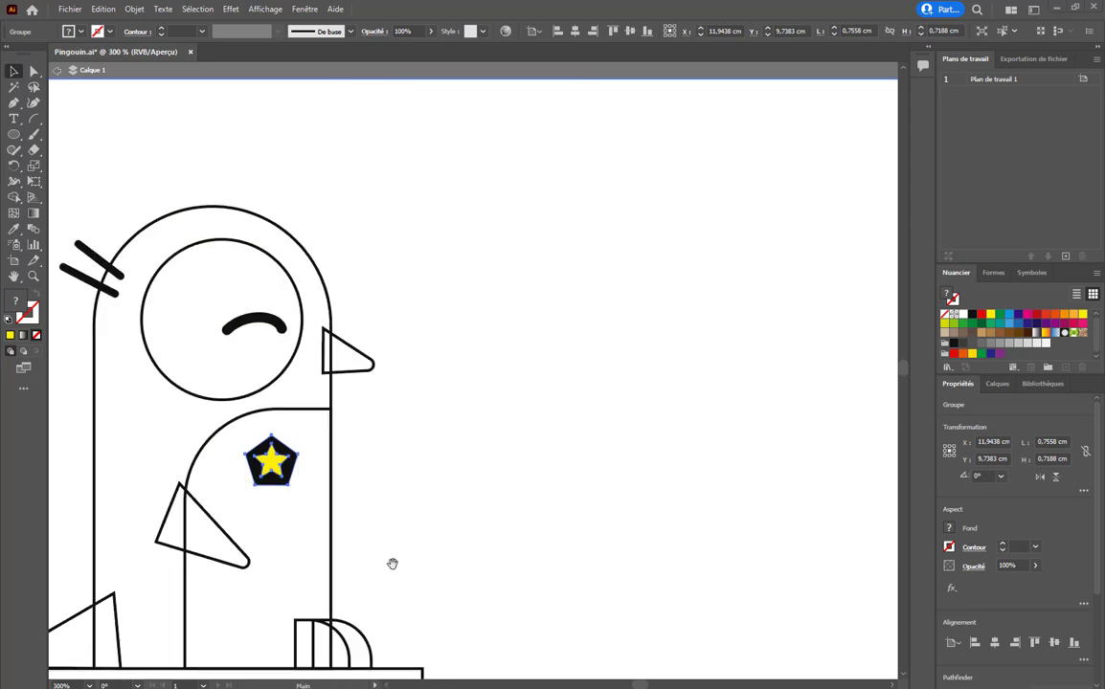
drag(392, 564, 477, 328)
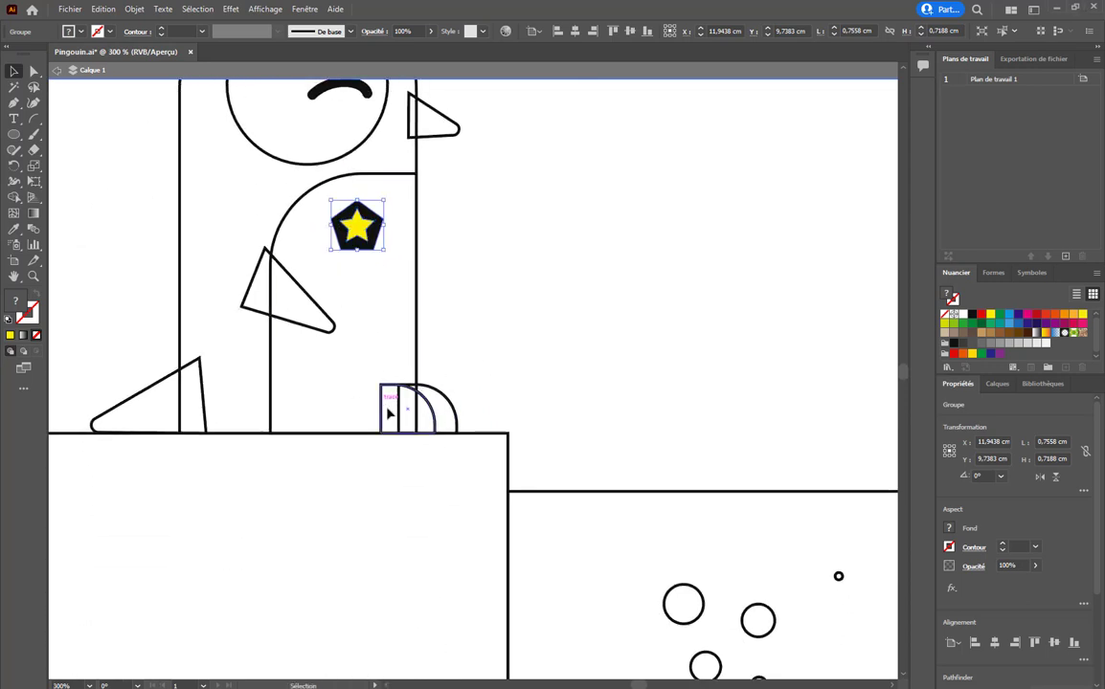
alt+scroll(388, 413, up, 2)
alt+scroll(406, 421, up, 1)
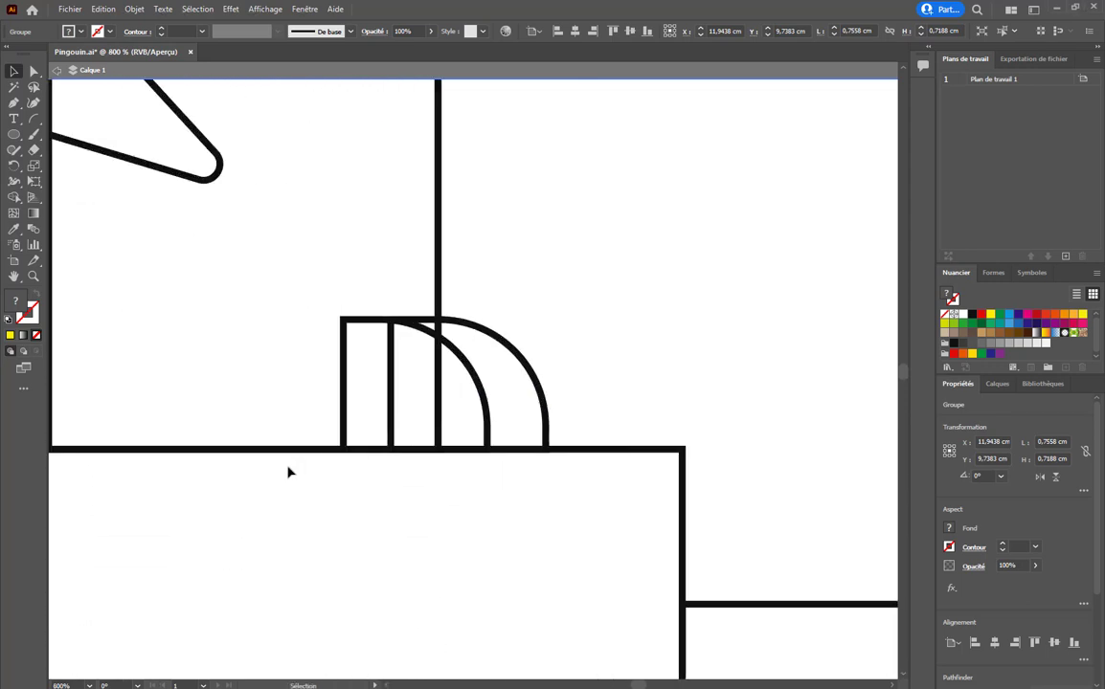
click(350, 326)
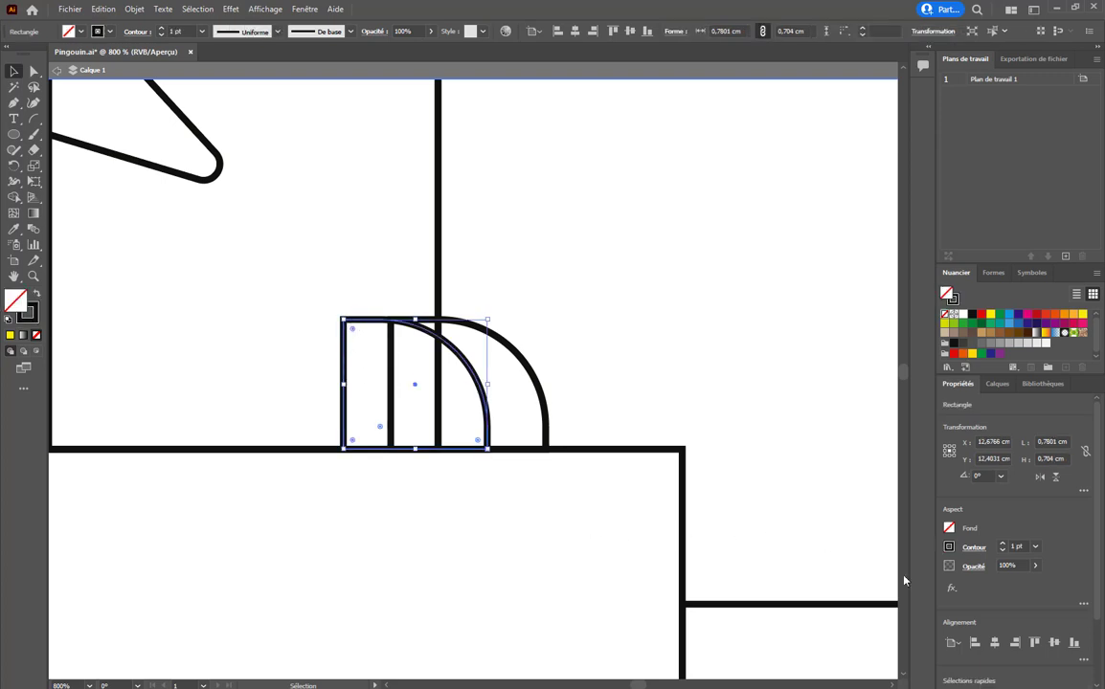
click(948, 529)
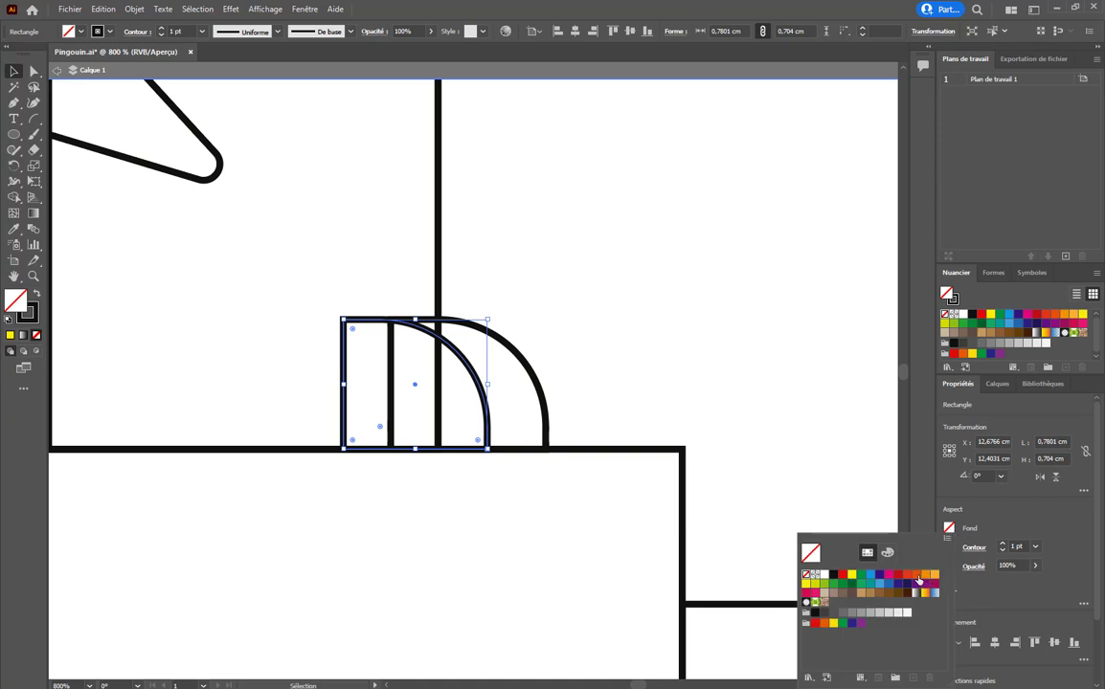
click(917, 577)
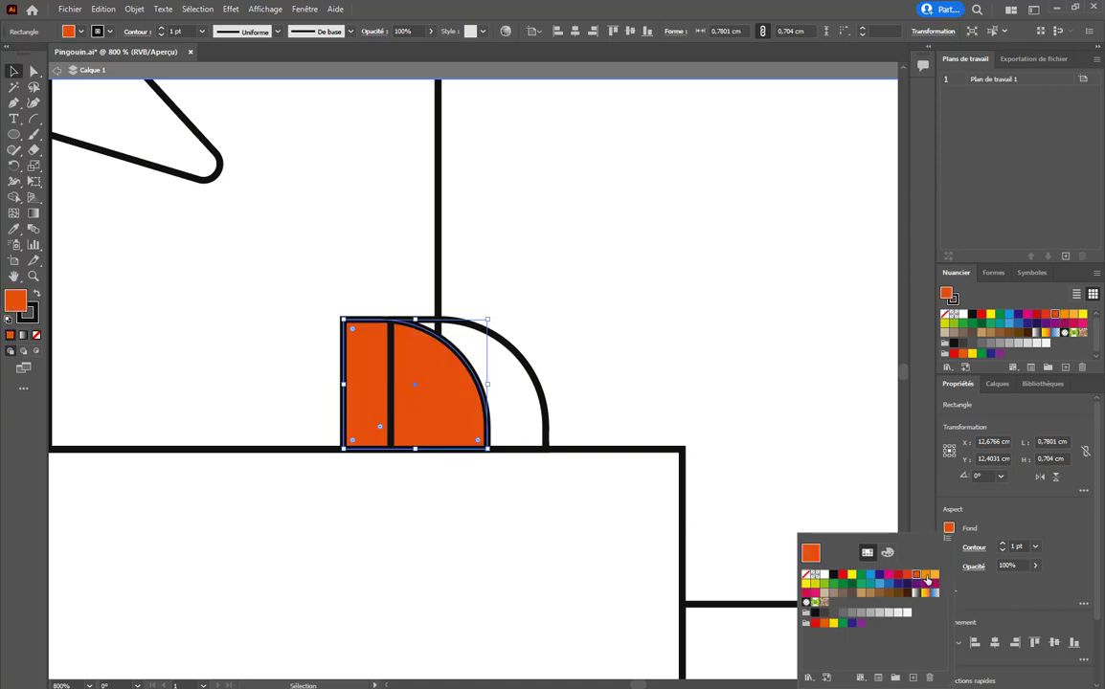
click(926, 576)
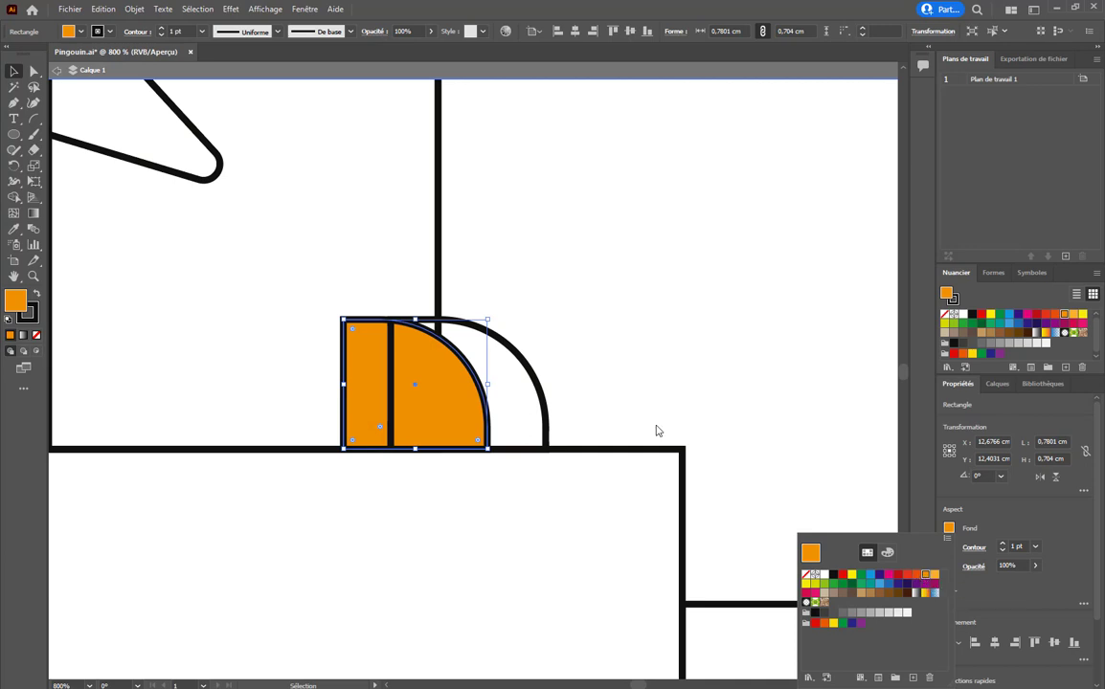
key(Escape)
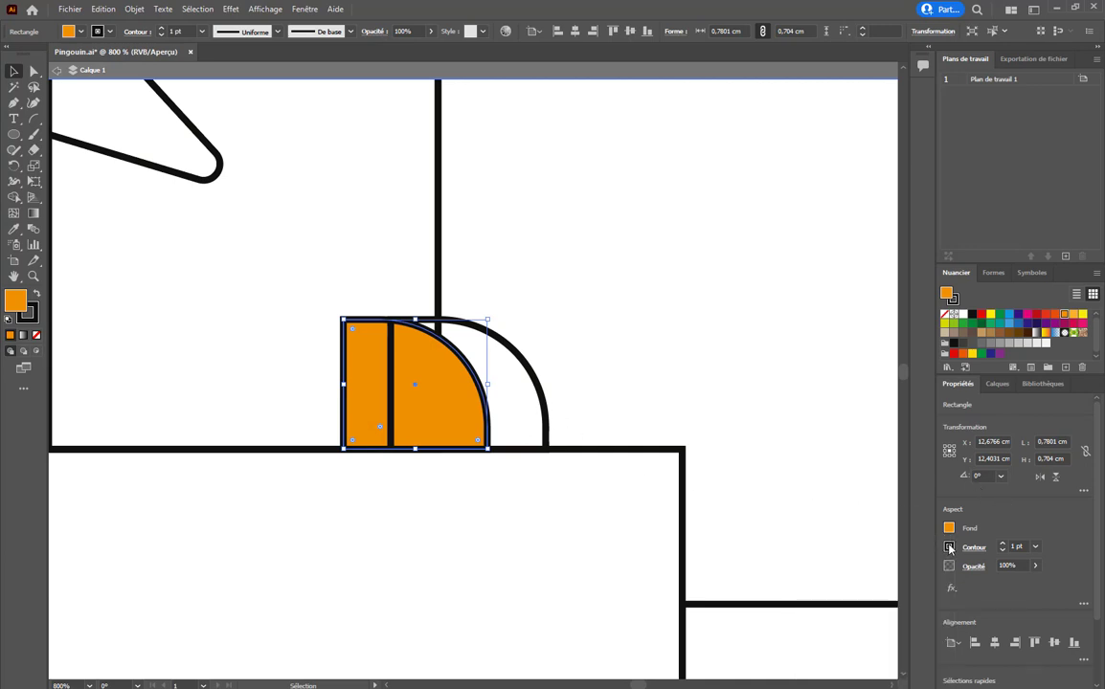
click(948, 548)
click(807, 427)
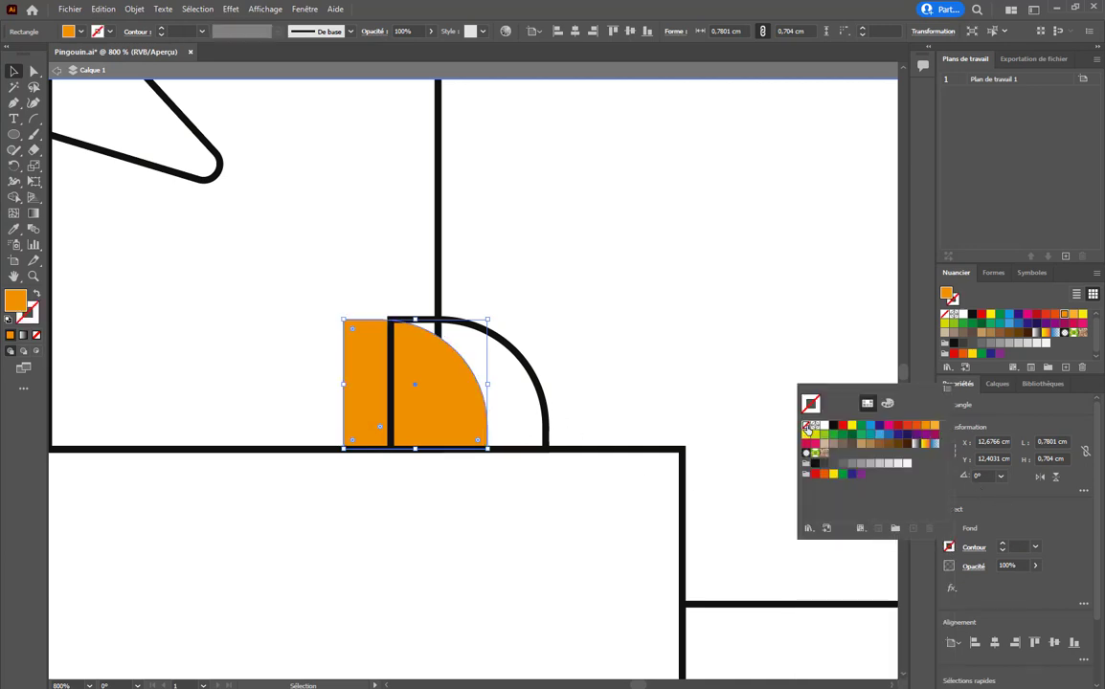
Fill the rounded front toe red-orange with no outline and check both foot shapes
click(538, 392)
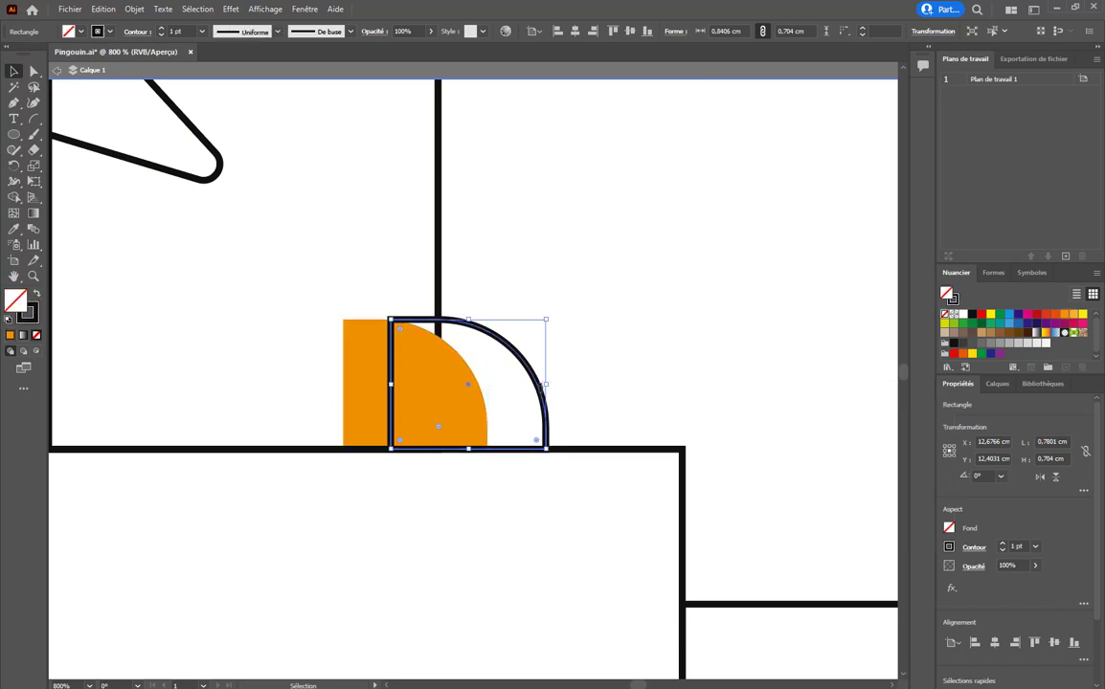
click(949, 528)
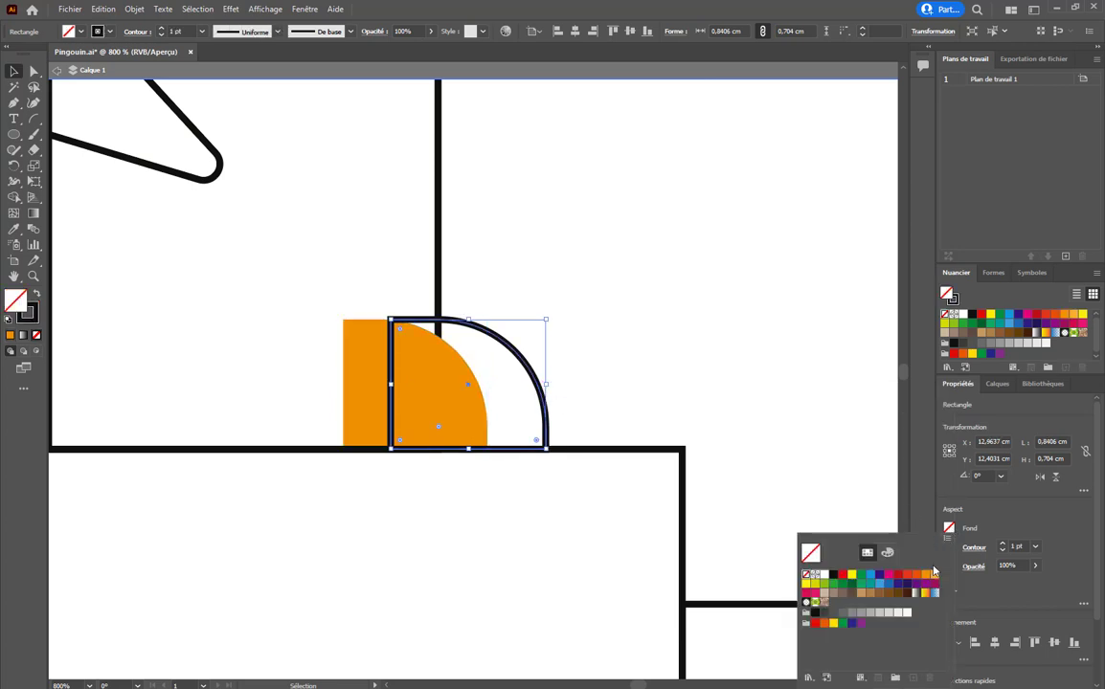
click(916, 575)
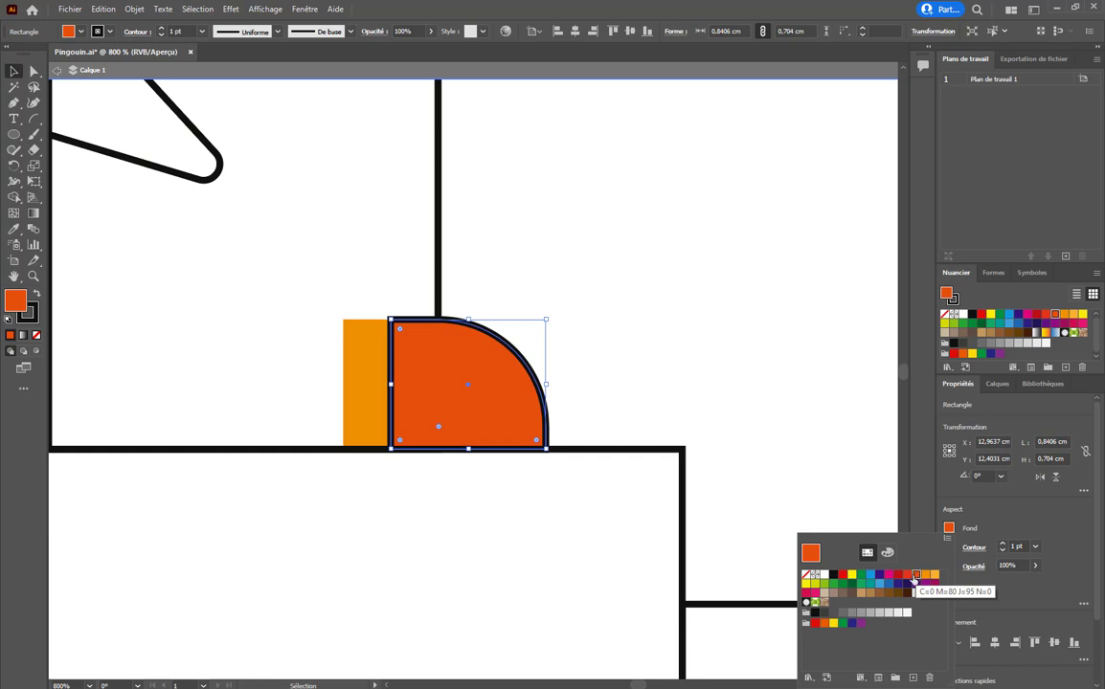
click(948, 547)
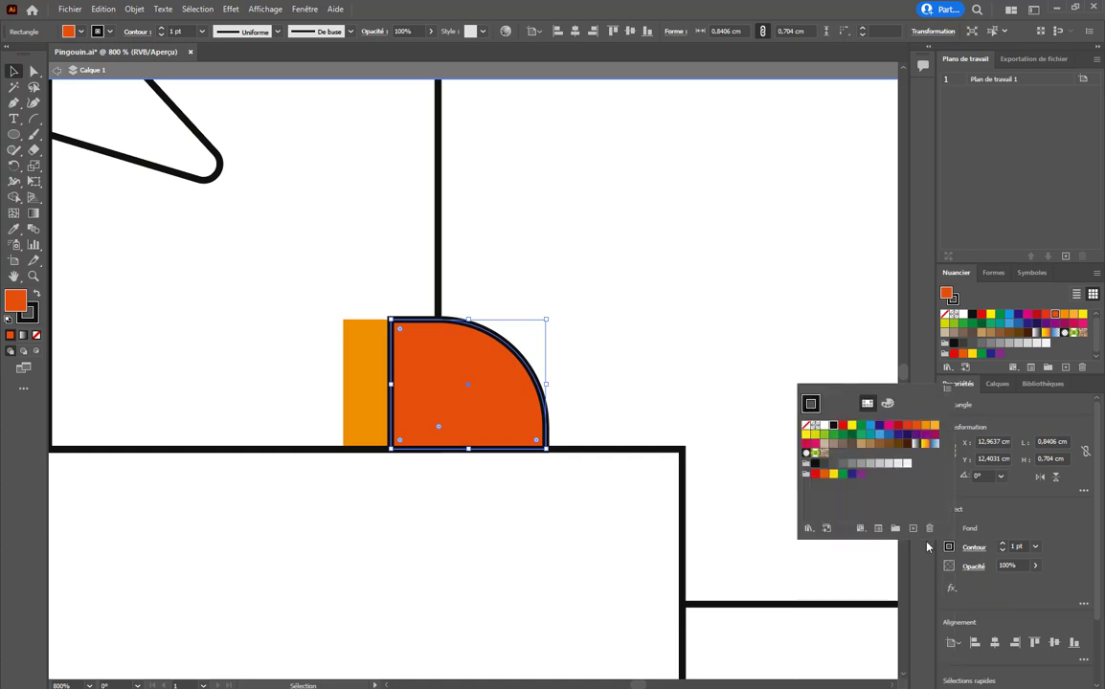
click(807, 426)
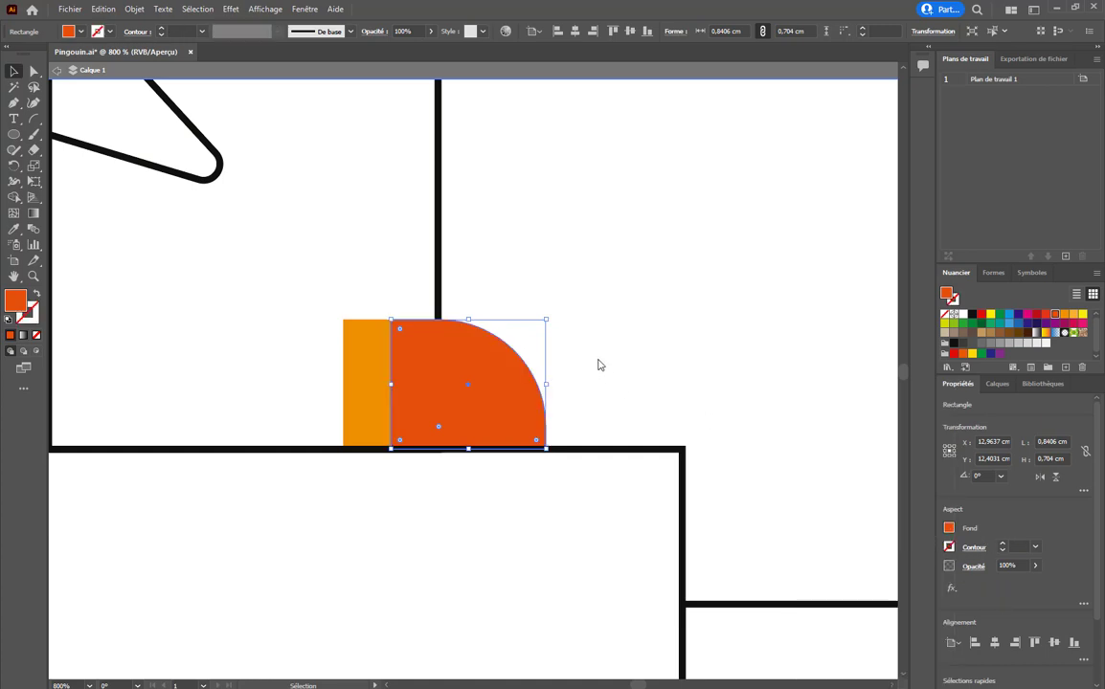
click(592, 409)
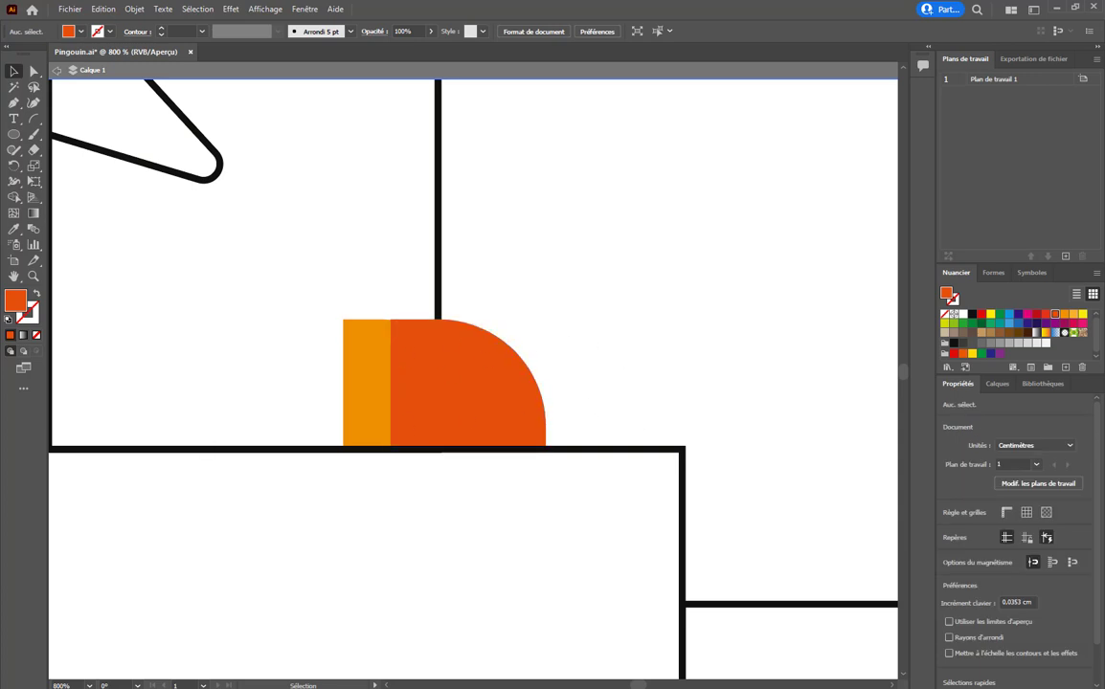
click(497, 403)
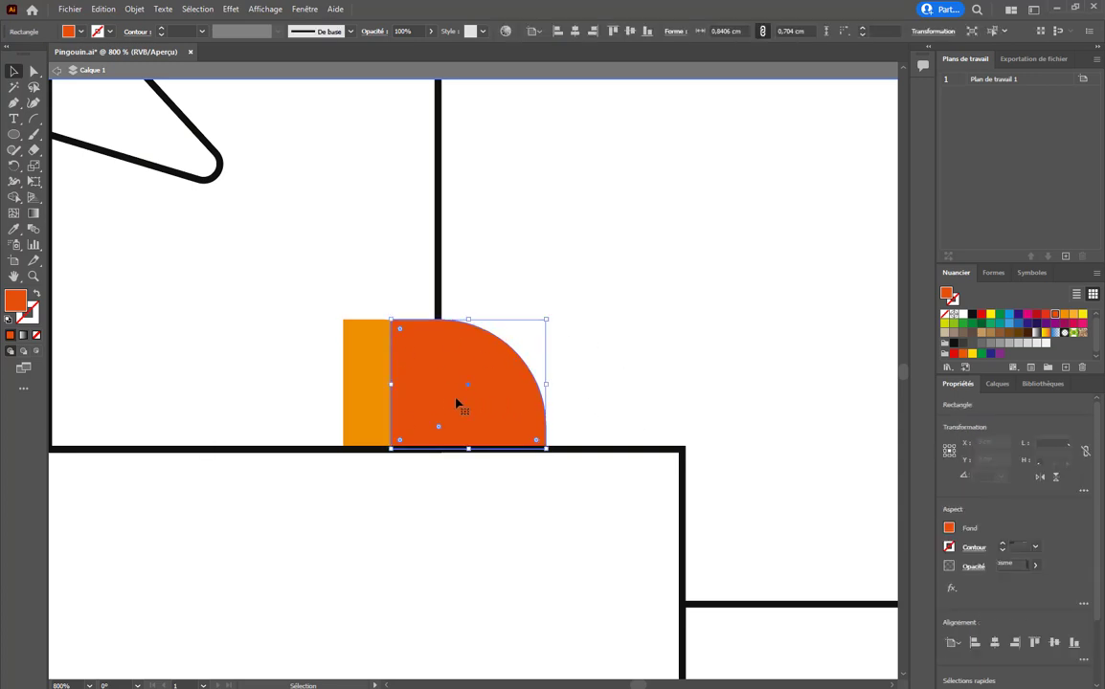
click(365, 389)
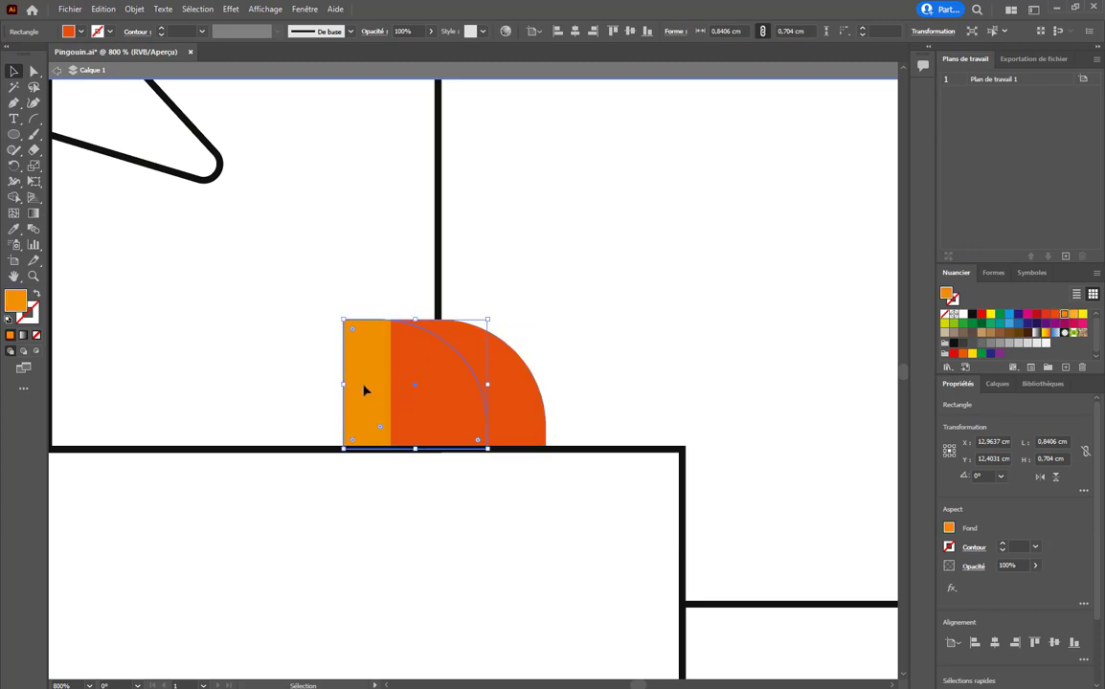
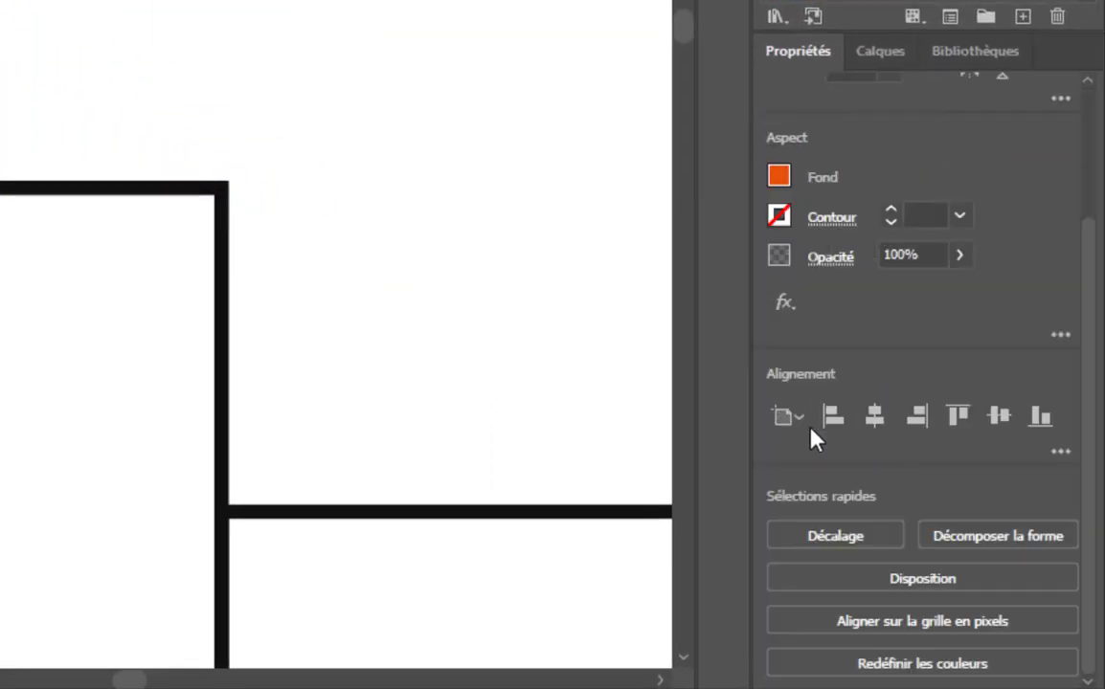
Send the red-orange rounded shape back one level so the orange shape overlaps it
click(906, 586)
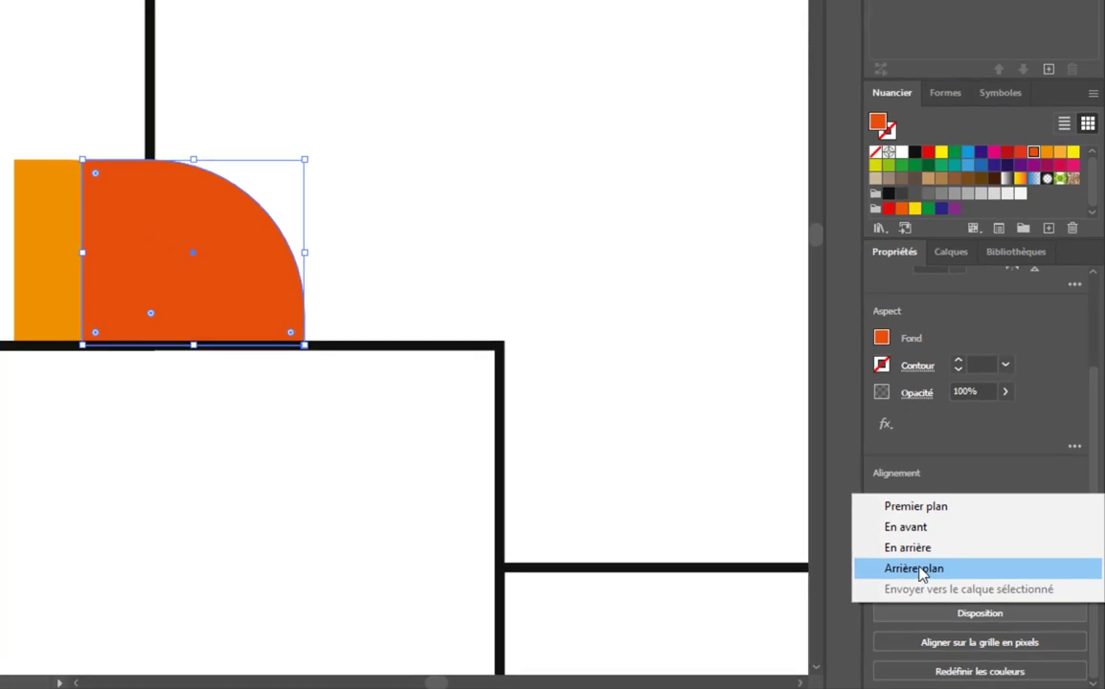
click(927, 548)
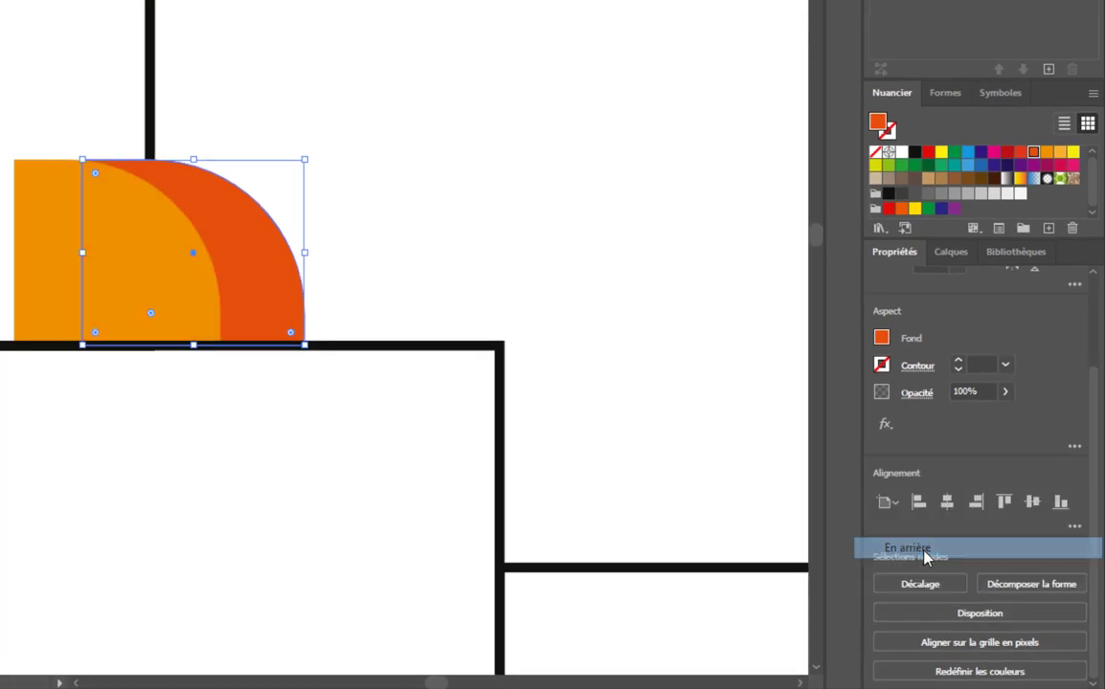
click(382, 241)
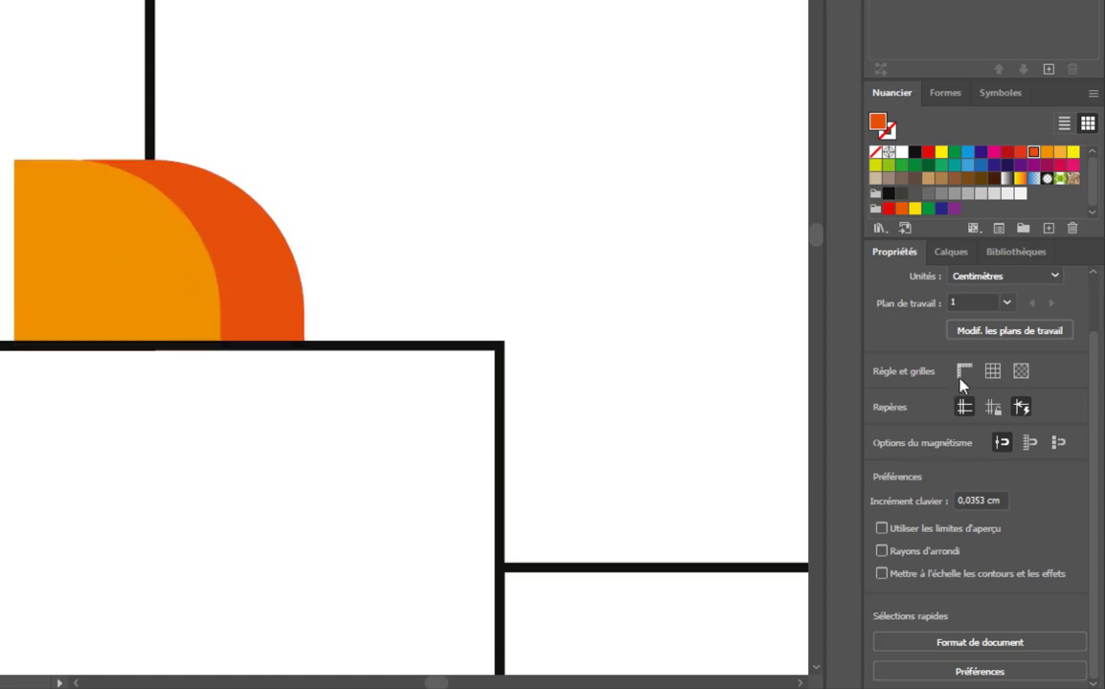
click(951, 251)
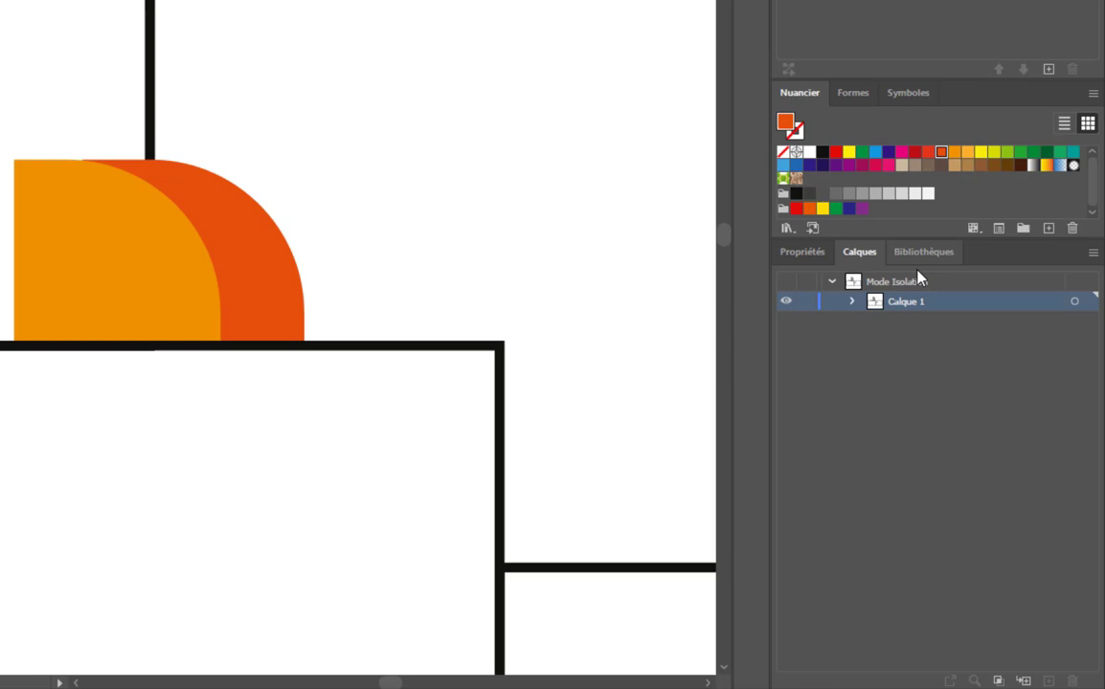
In expanded Calque 1, restack the red-orange Rectangle back below the orange Rectangle
click(852, 302)
scroll(965, 439, down, 3)
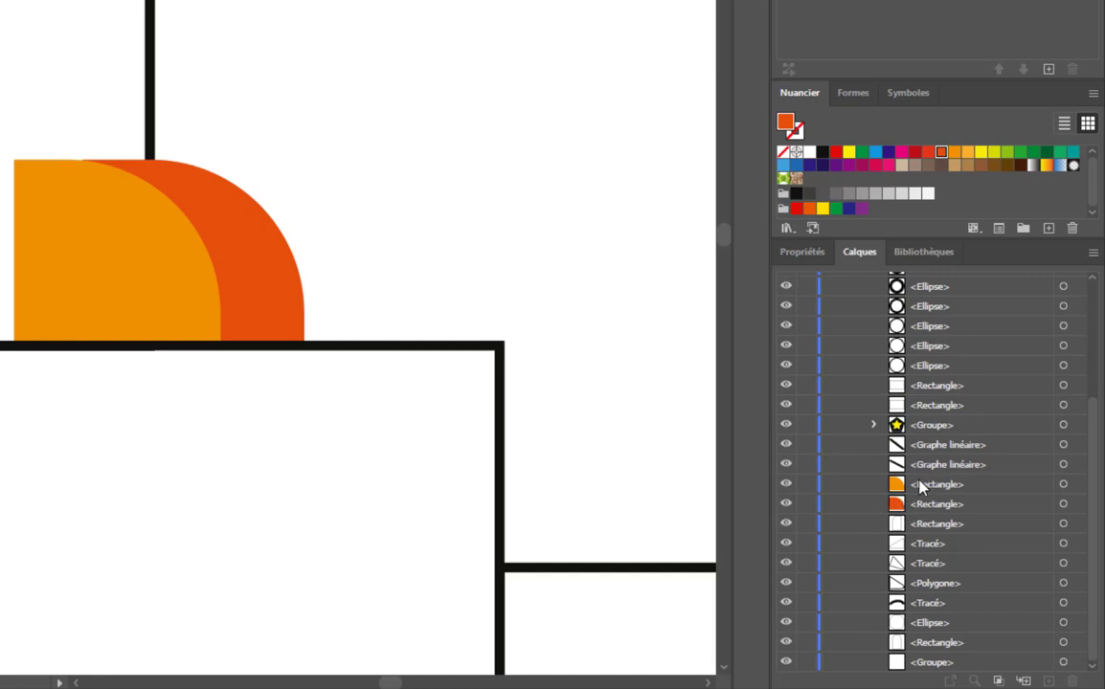
click(247, 251)
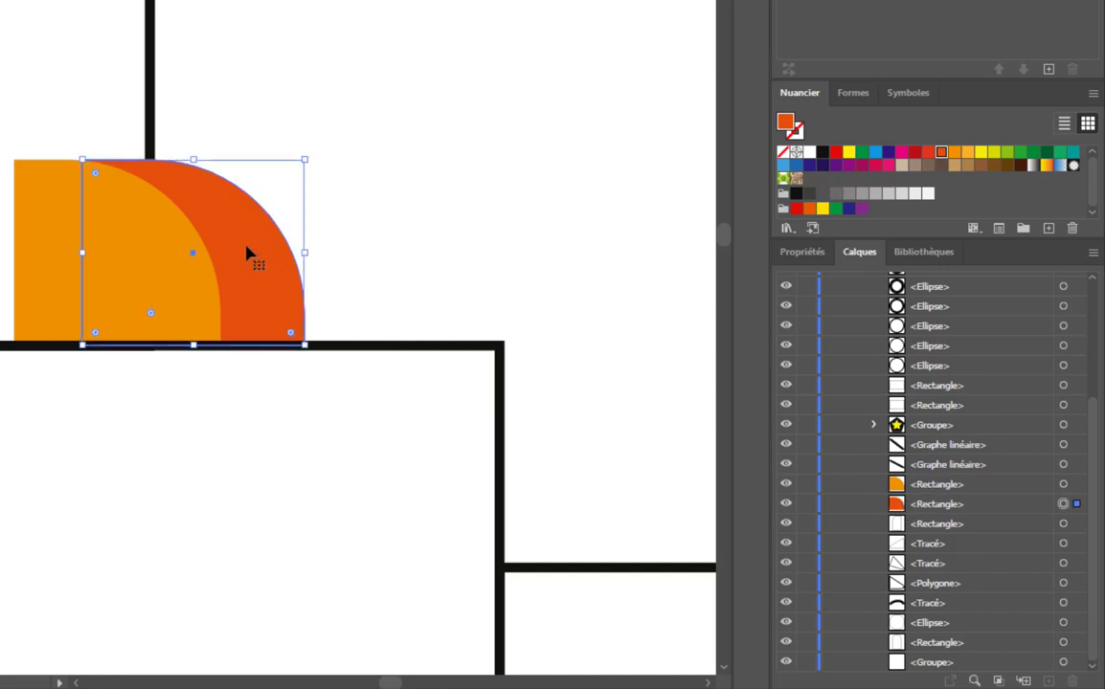
click(46, 241)
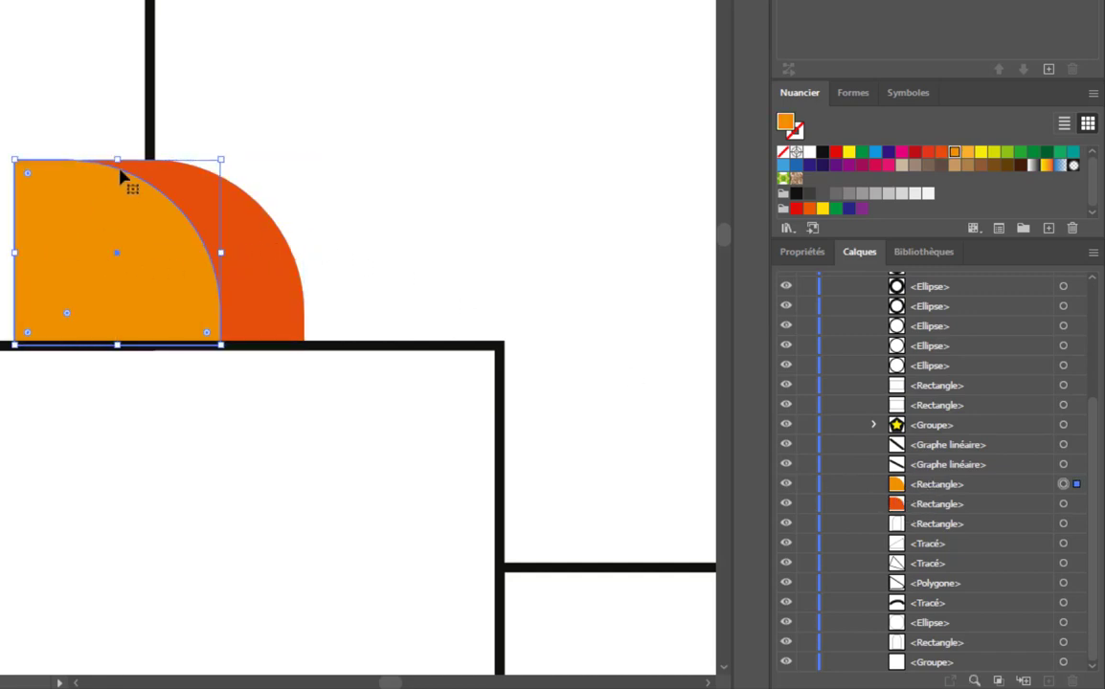
click(150, 124)
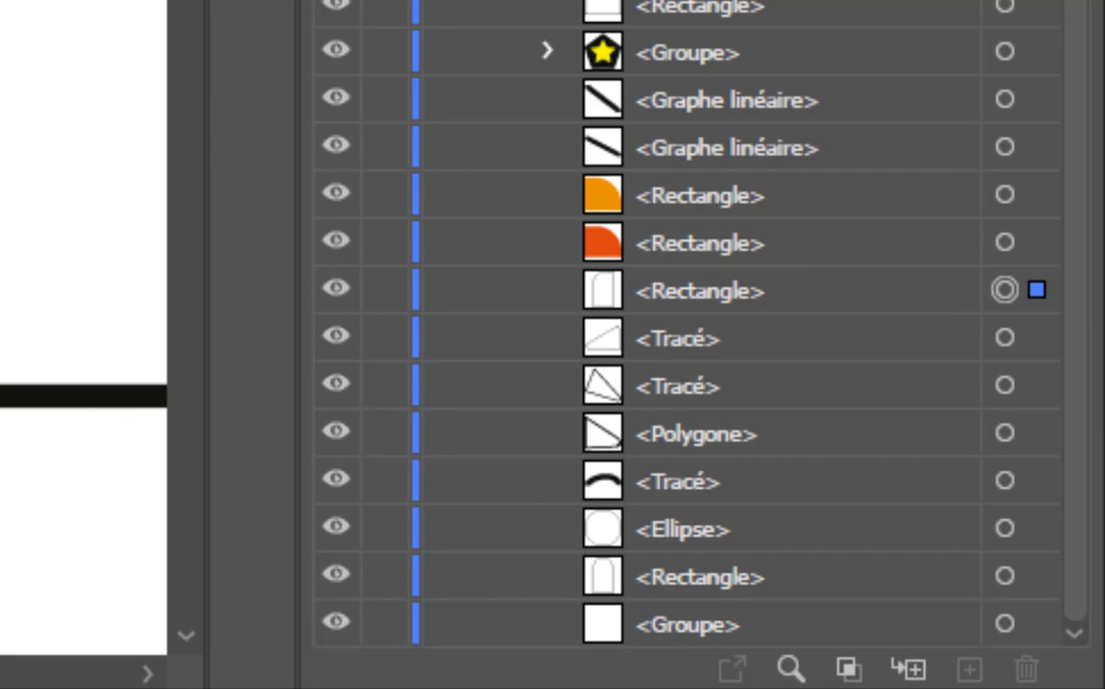
click(1004, 242)
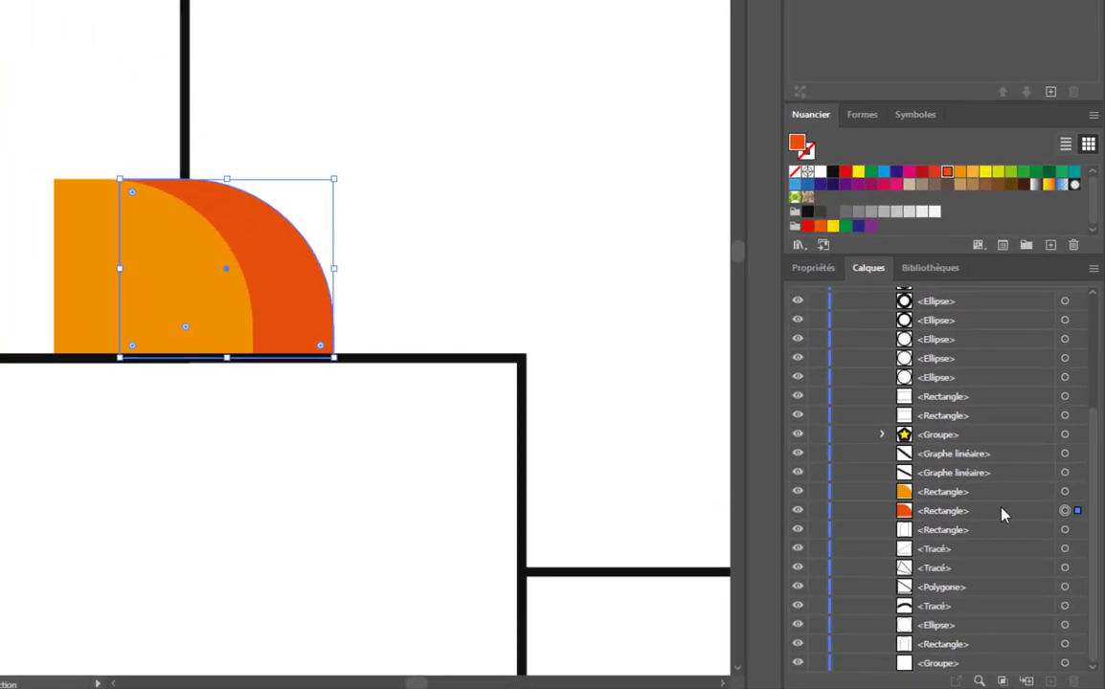
drag(969, 514, 971, 486)
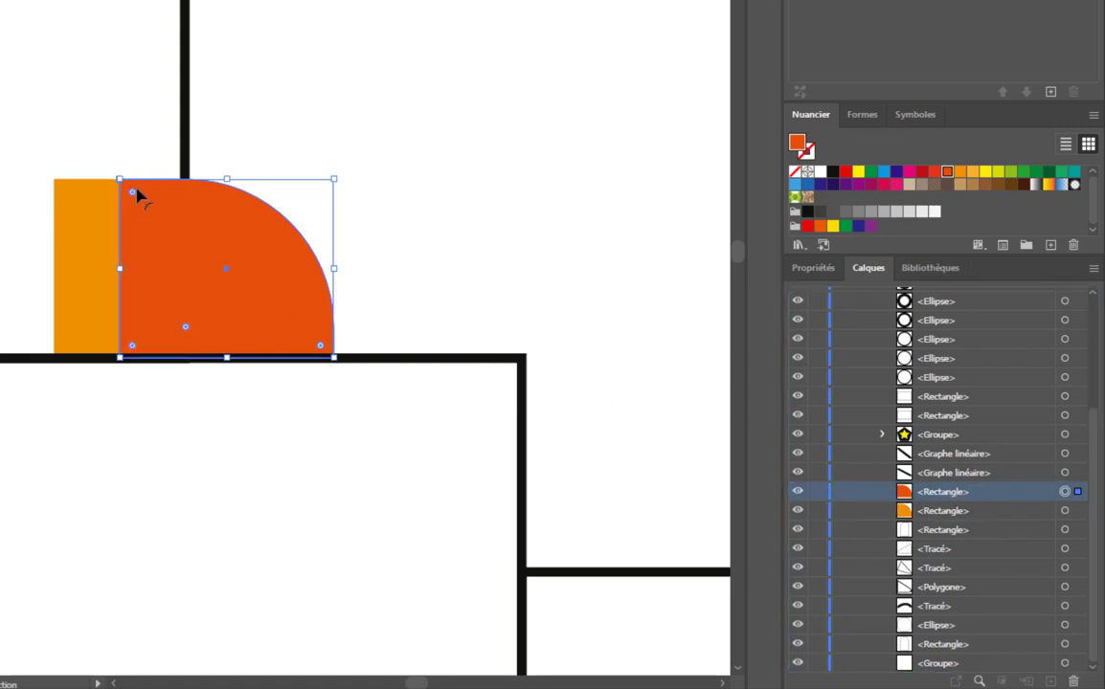
drag(931, 498, 943, 521)
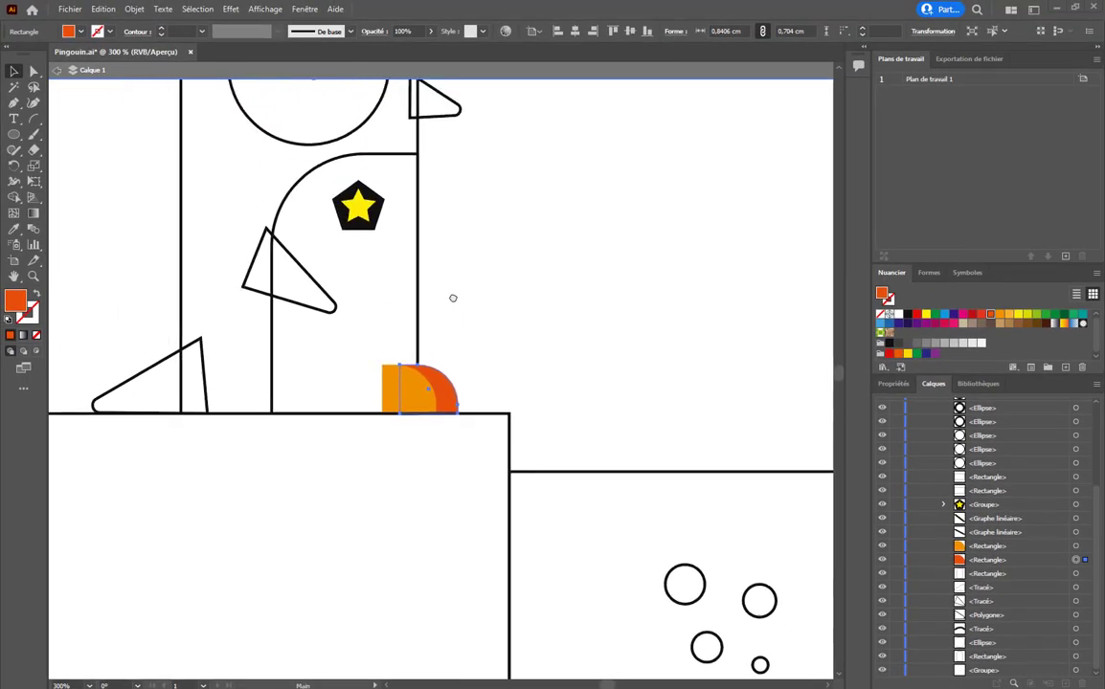
Give the penguin's rounded belly rectangle a white fill and no outline
scroll(453, 298, down, 3)
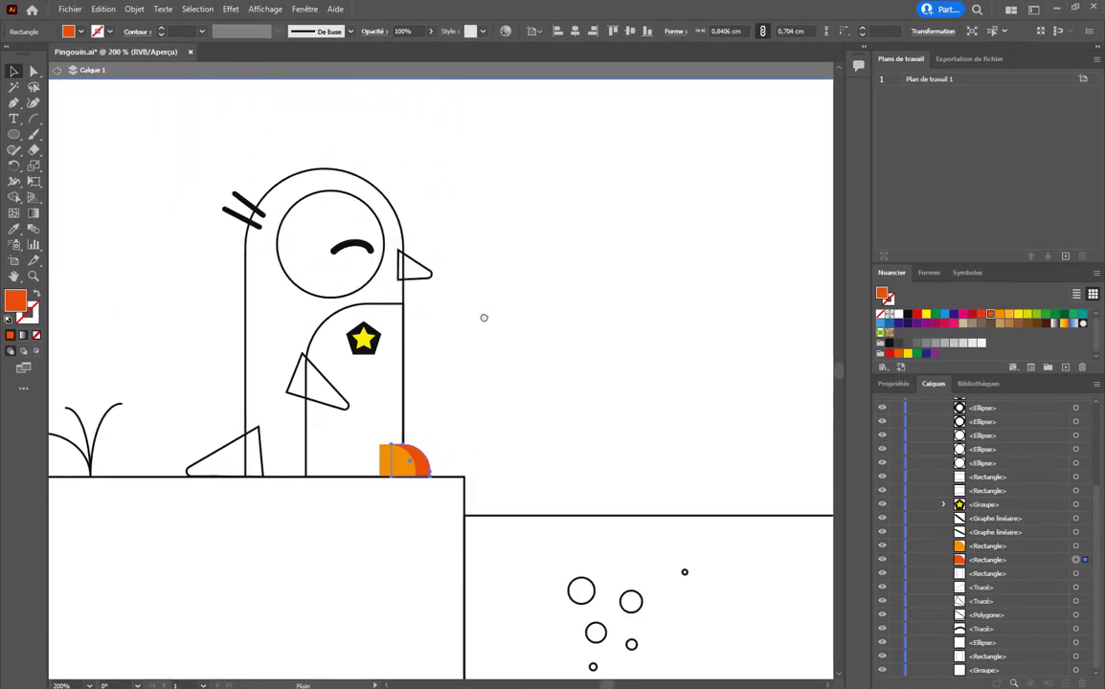
drag(483, 316, 490, 353)
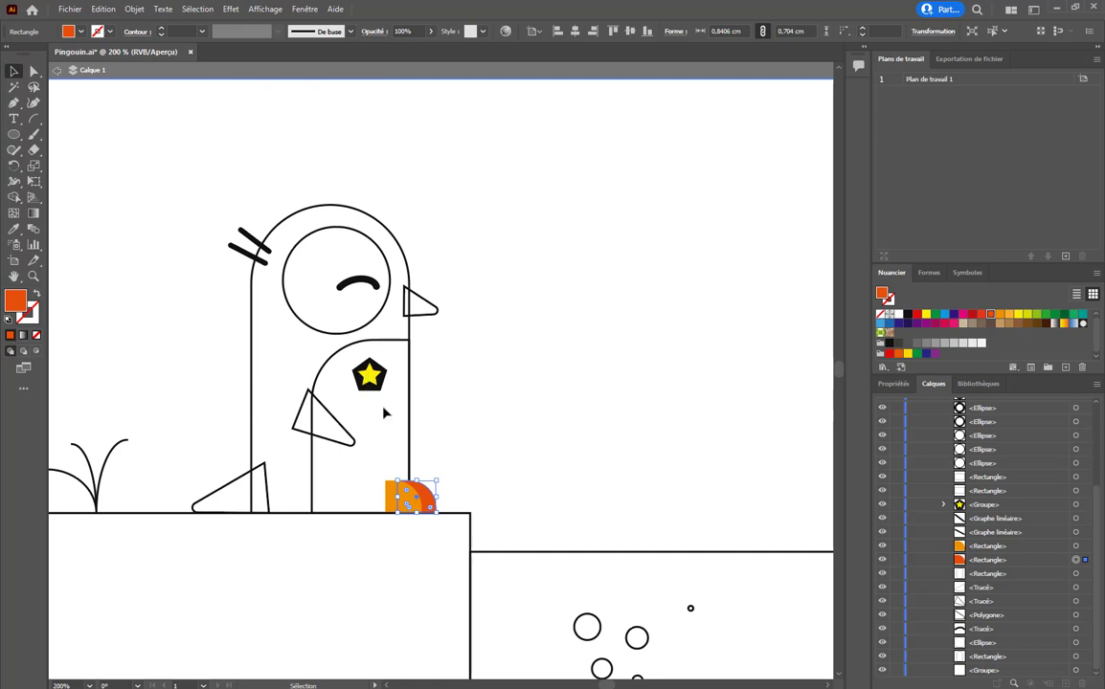
click(371, 343)
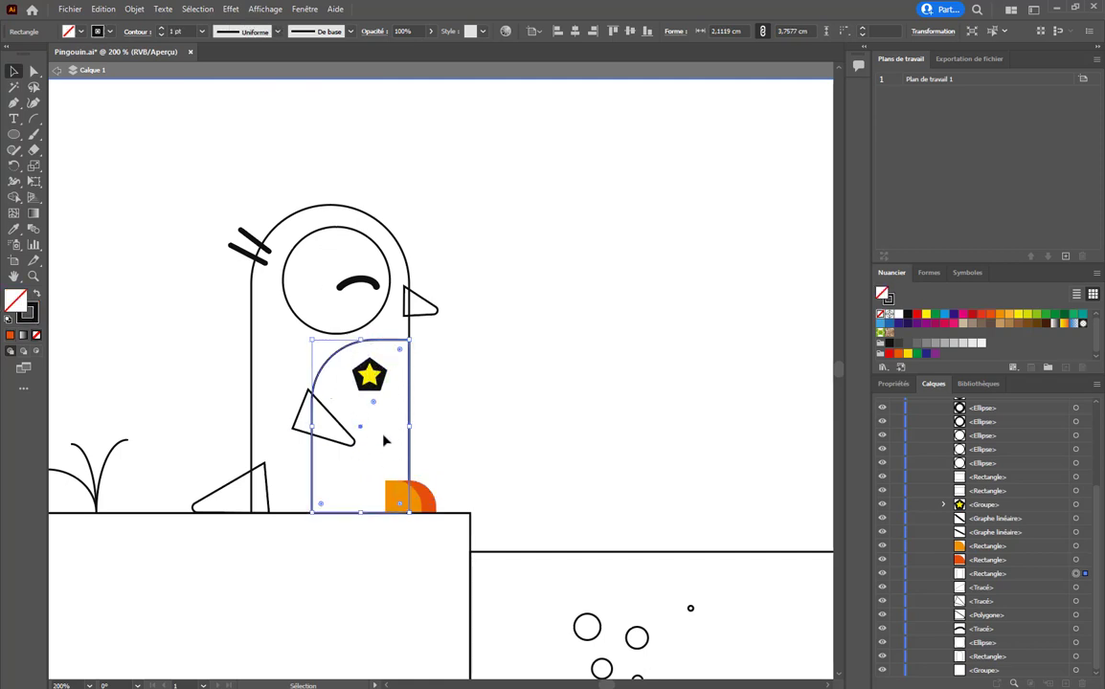
click(894, 384)
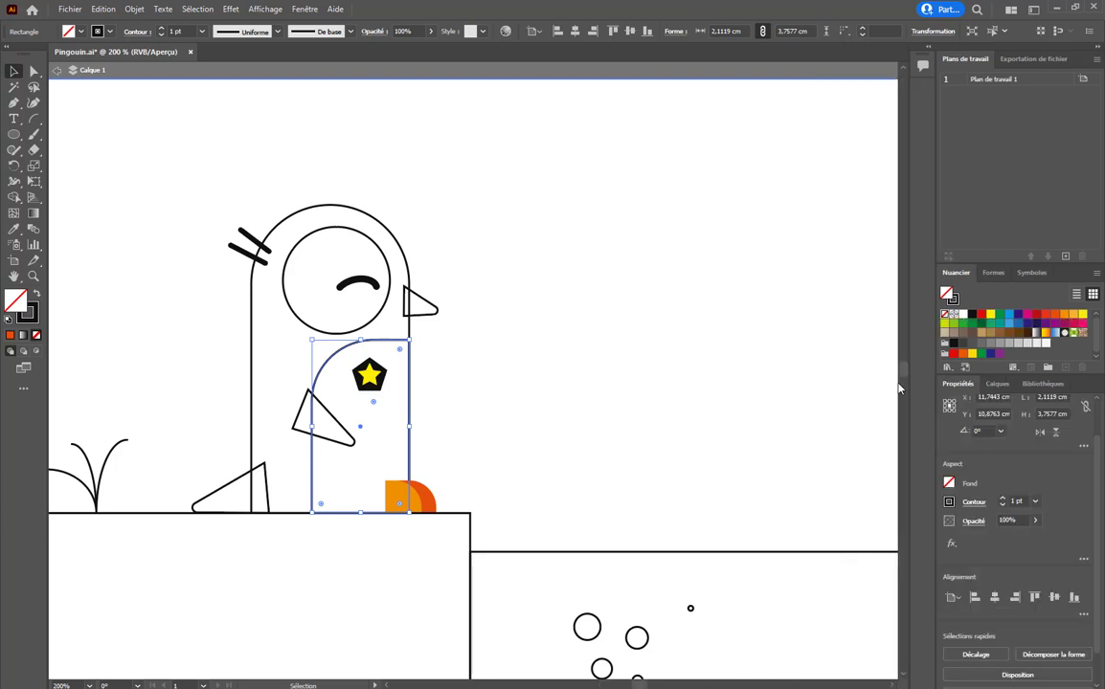
click(949, 484)
click(823, 531)
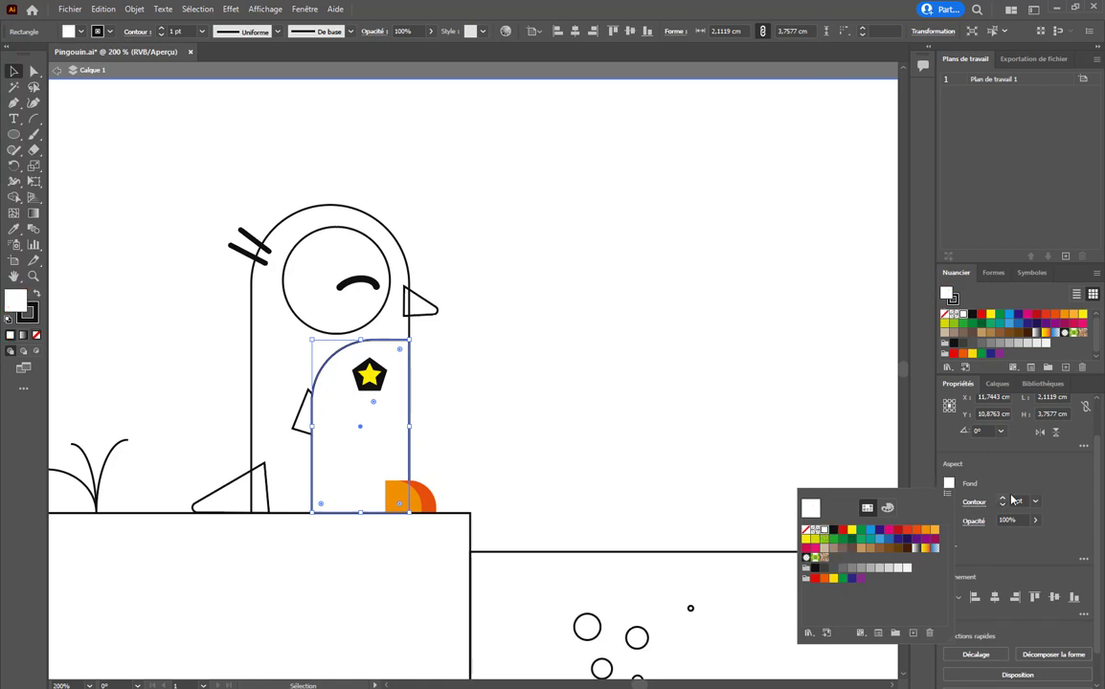
click(950, 502)
click(950, 505)
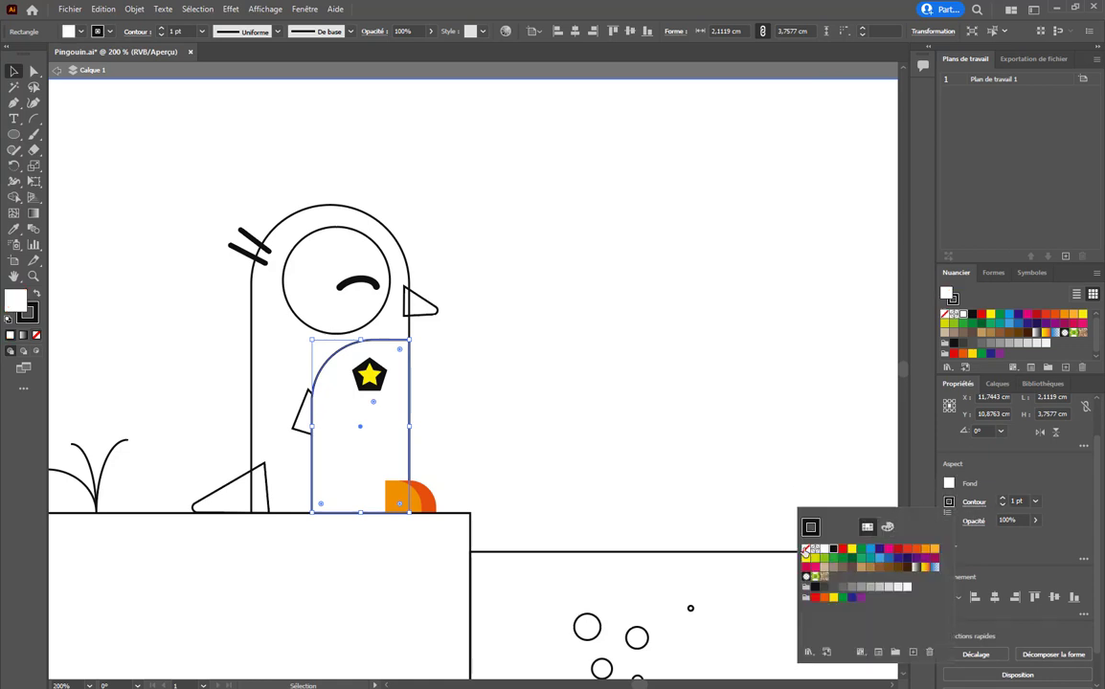
click(805, 550)
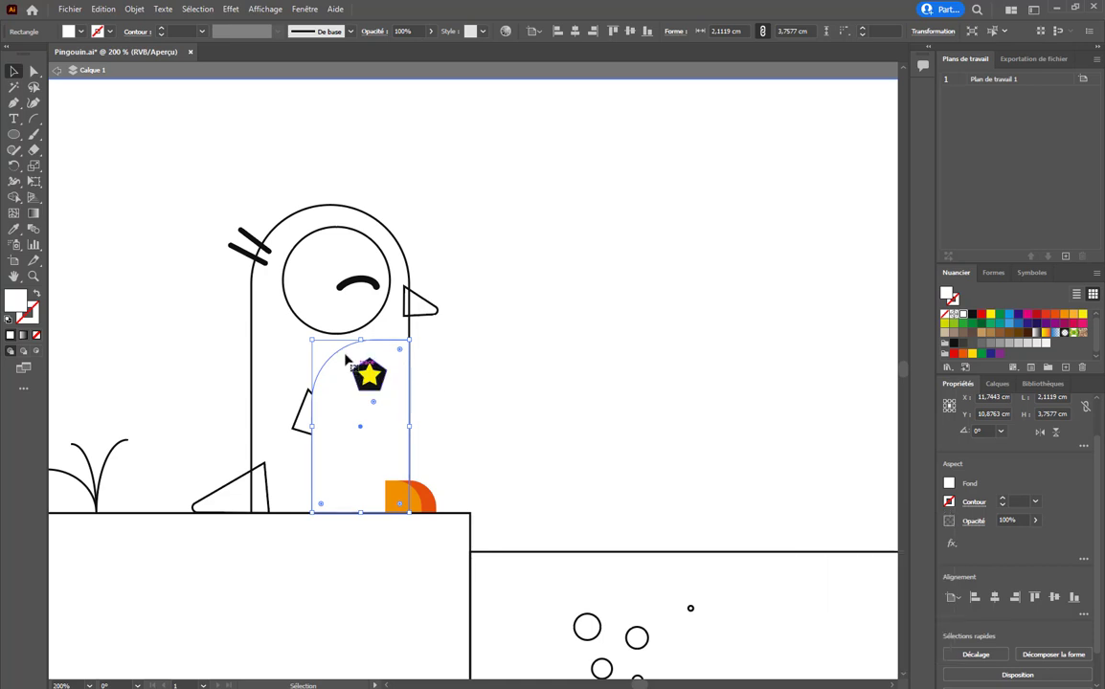
click(203, 306)
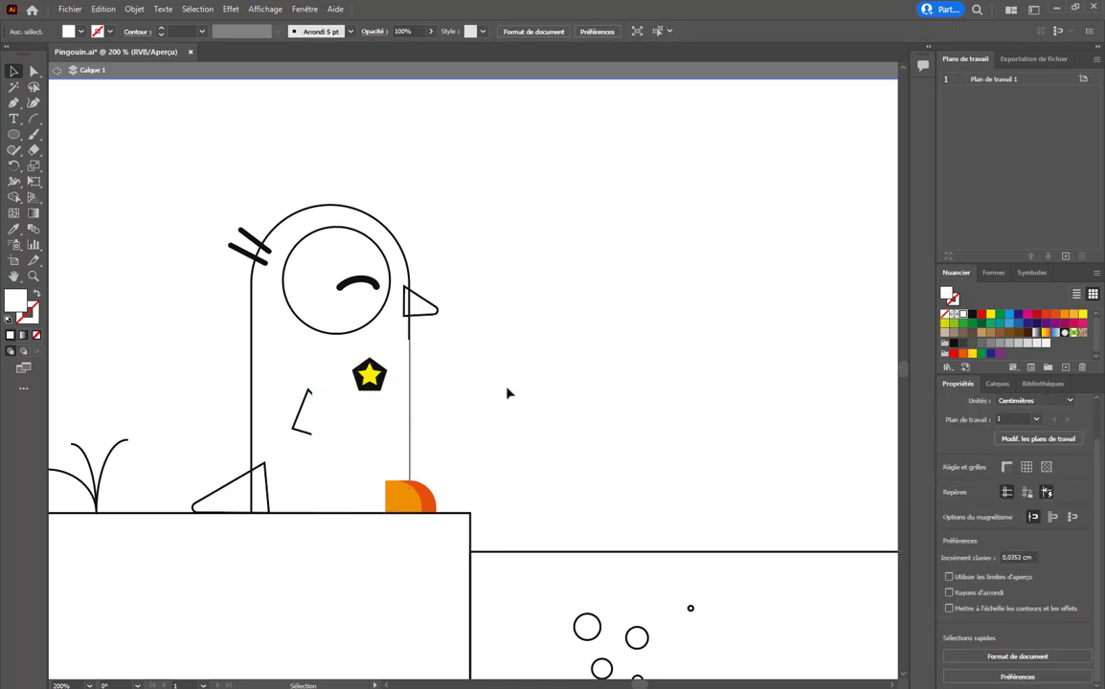
click(388, 407)
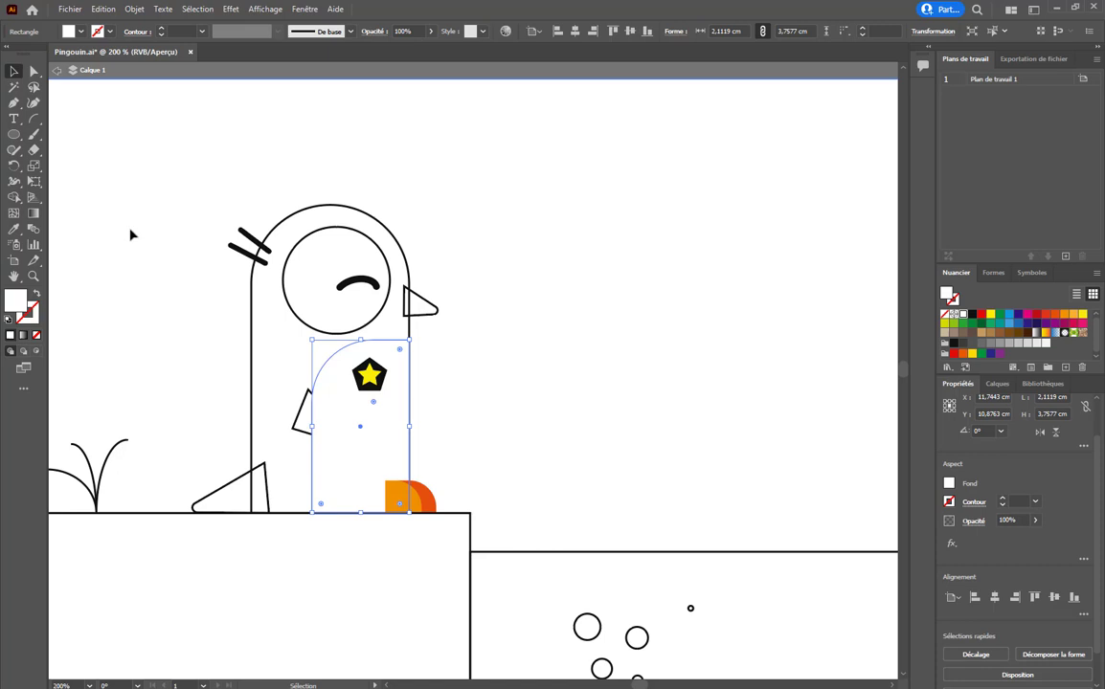
click(316, 246)
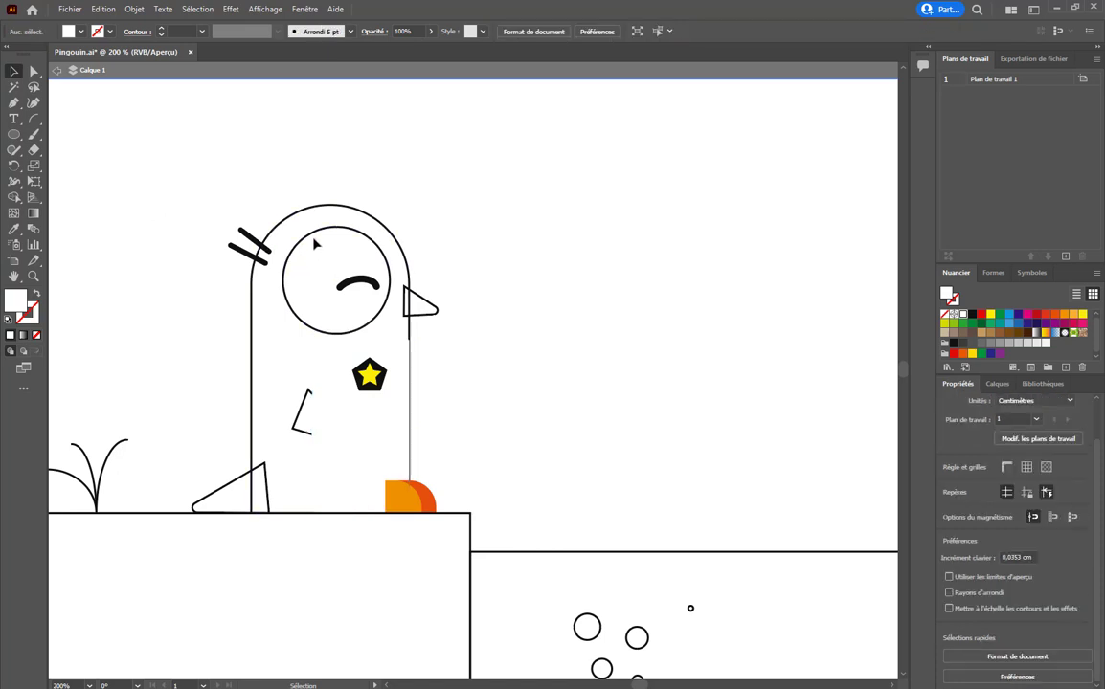
Make the penguin's eye circle white with no outline
click(314, 237)
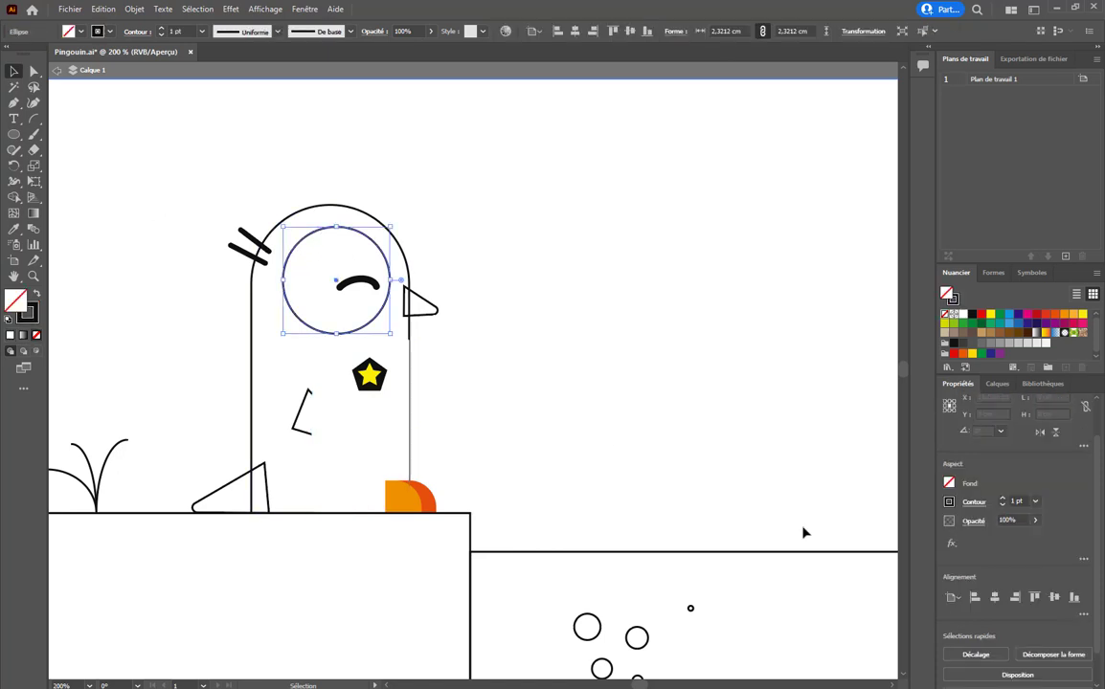
click(949, 484)
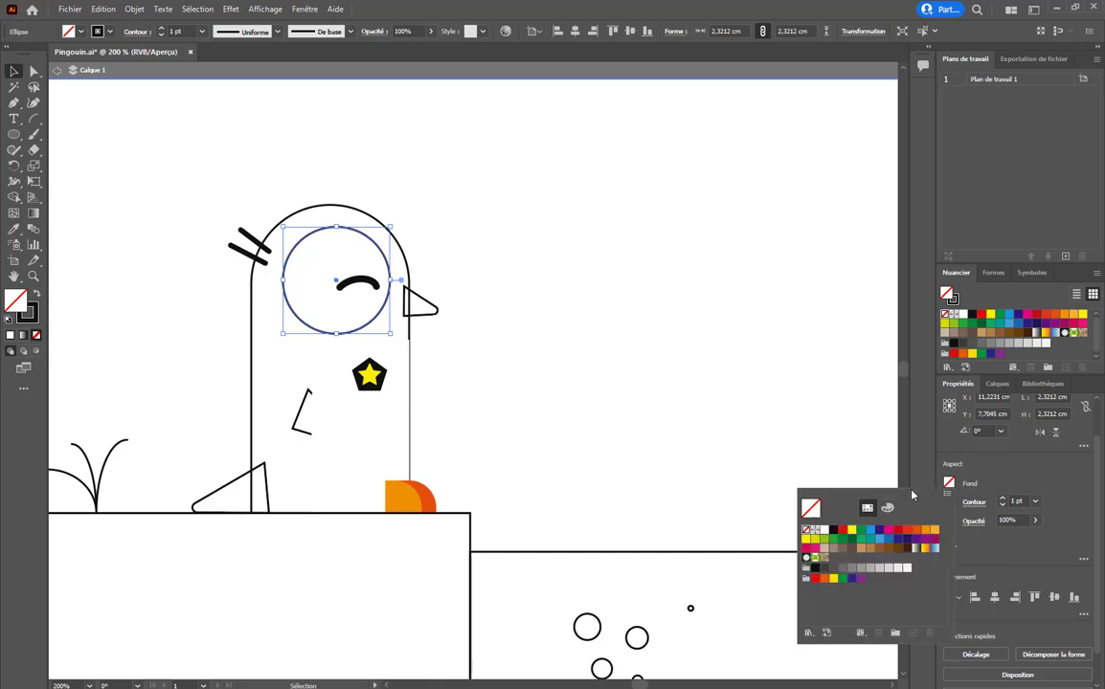
click(823, 529)
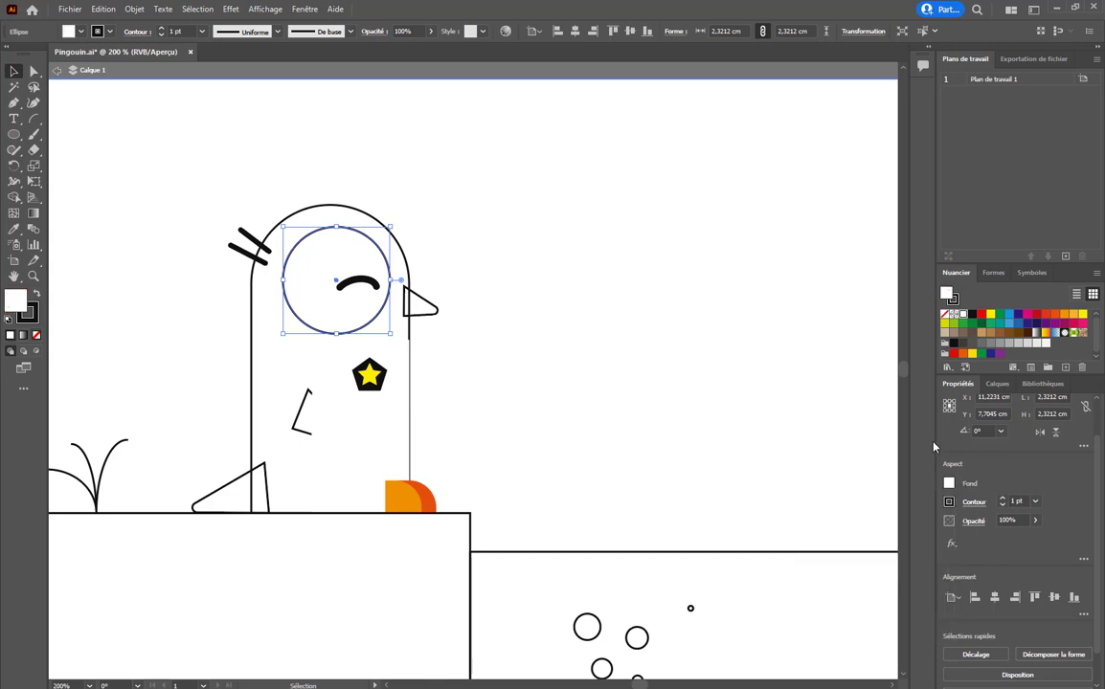
click(949, 504)
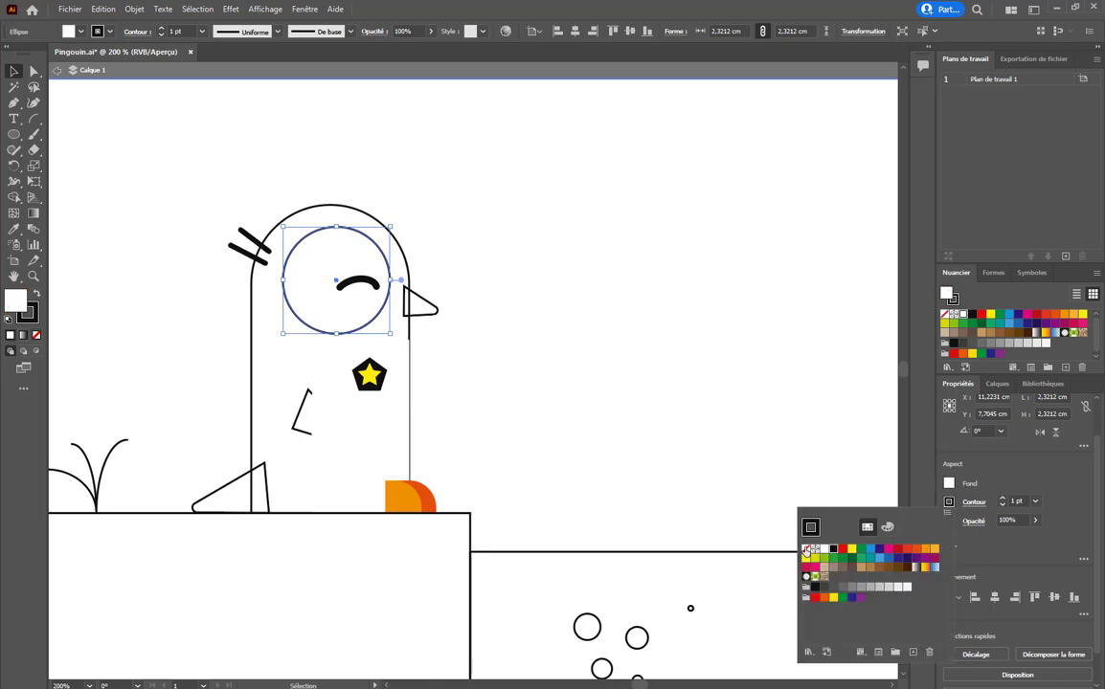
click(807, 547)
click(488, 360)
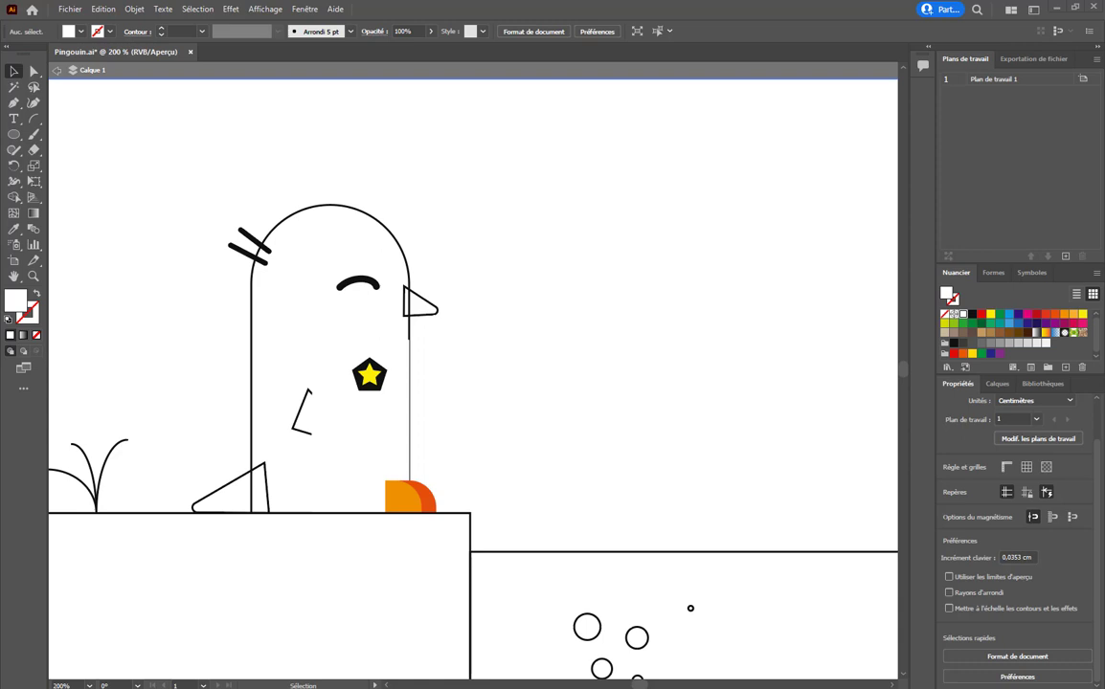
Fill the penguin's body shape black and remove its outline
click(314, 209)
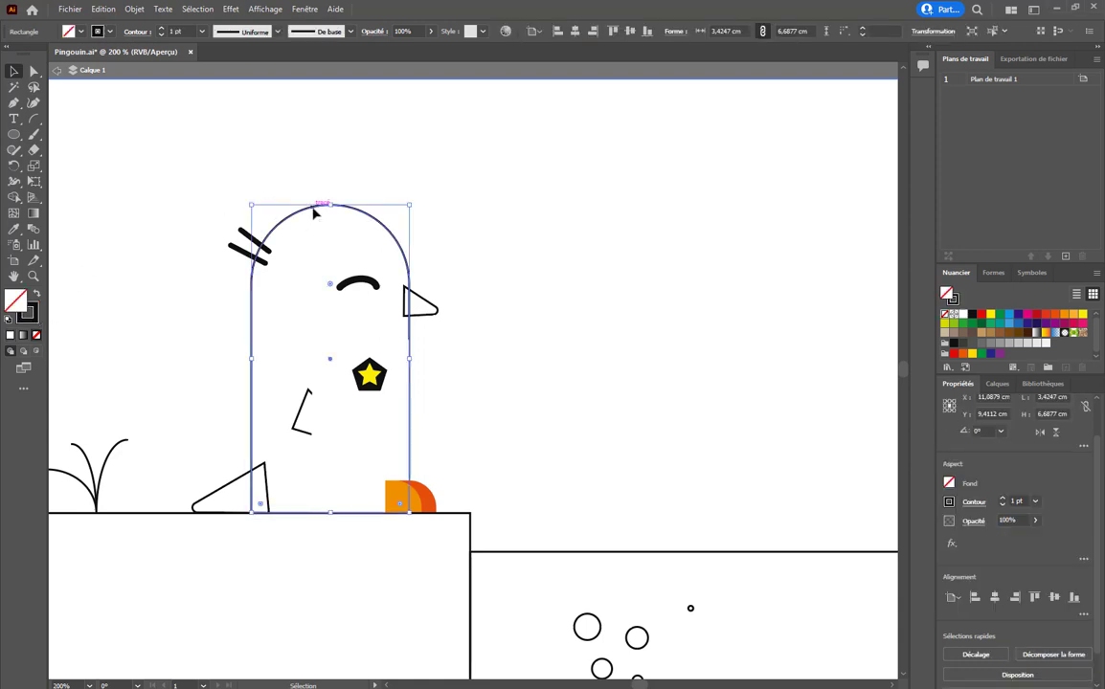
click(949, 486)
click(833, 532)
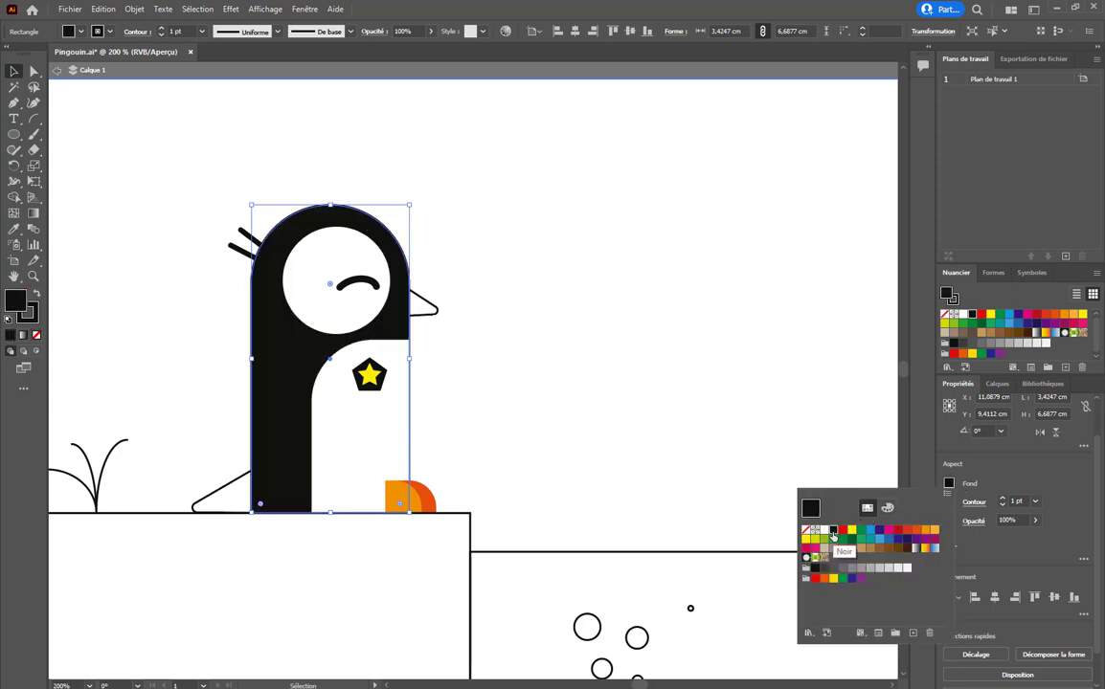
click(948, 504)
click(949, 503)
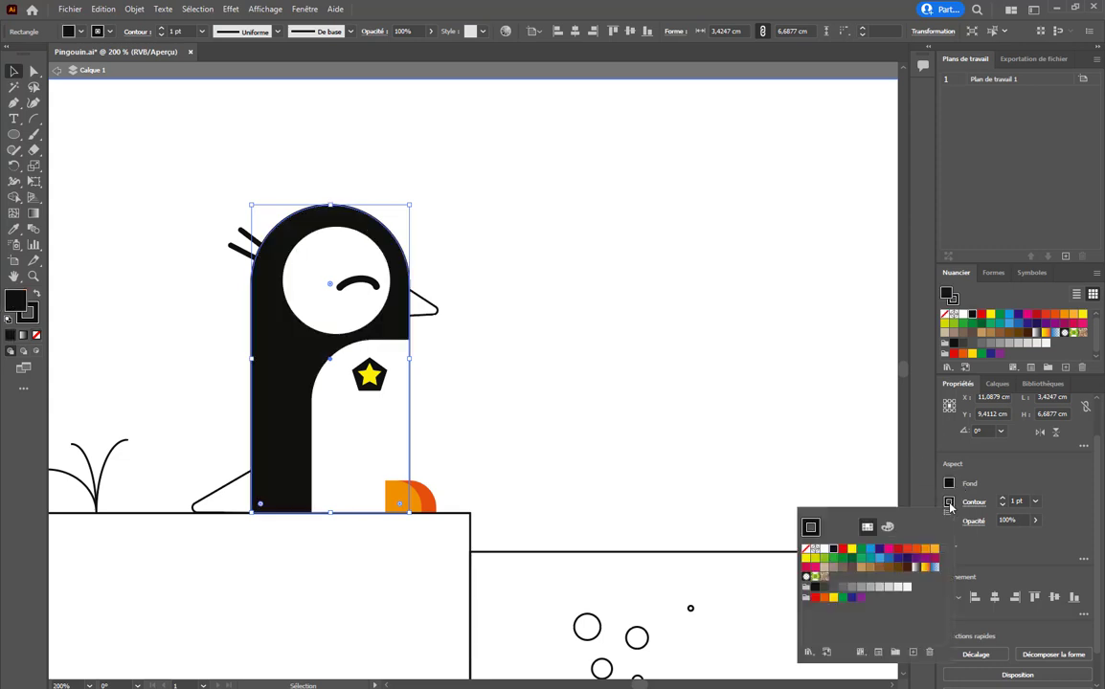
click(806, 548)
key(ctrl+shift+a)
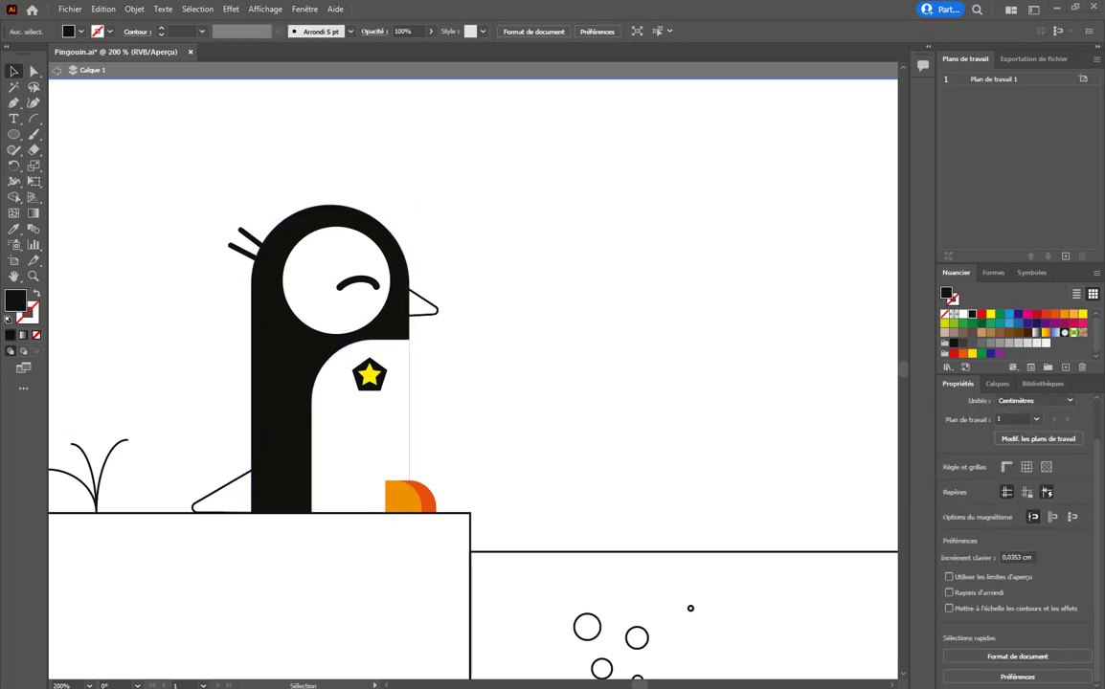
Draw a stray four-sided path over the belly and delete it
click(340, 383)
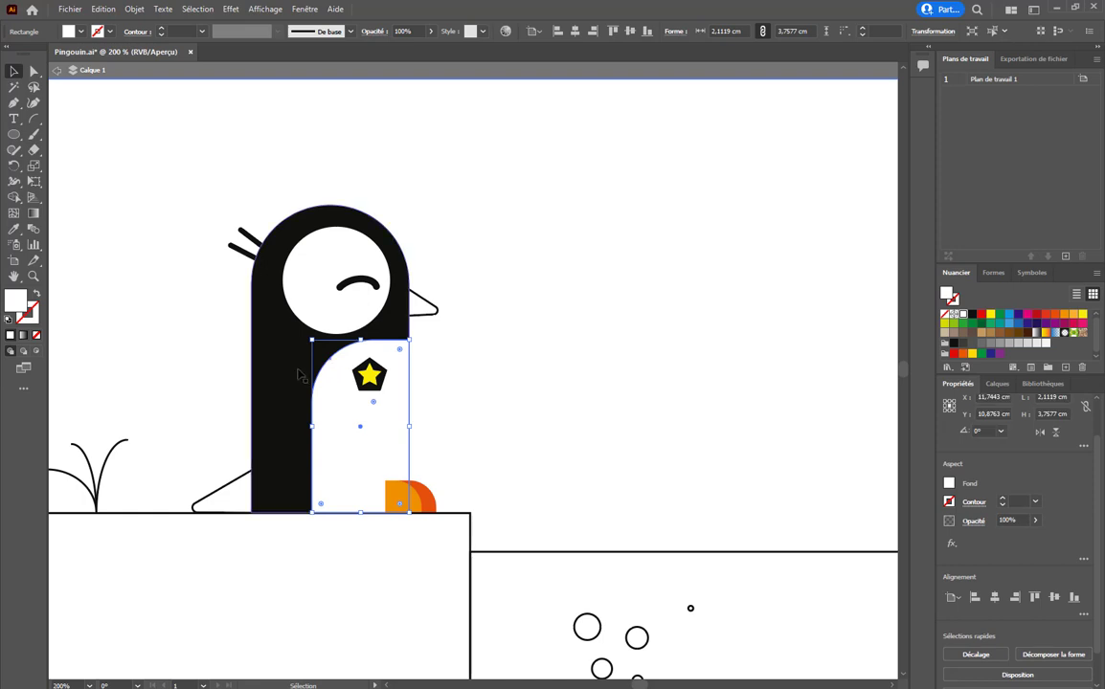
click(285, 356)
click(330, 402)
drag(287, 392, 297, 455)
key(Delete)
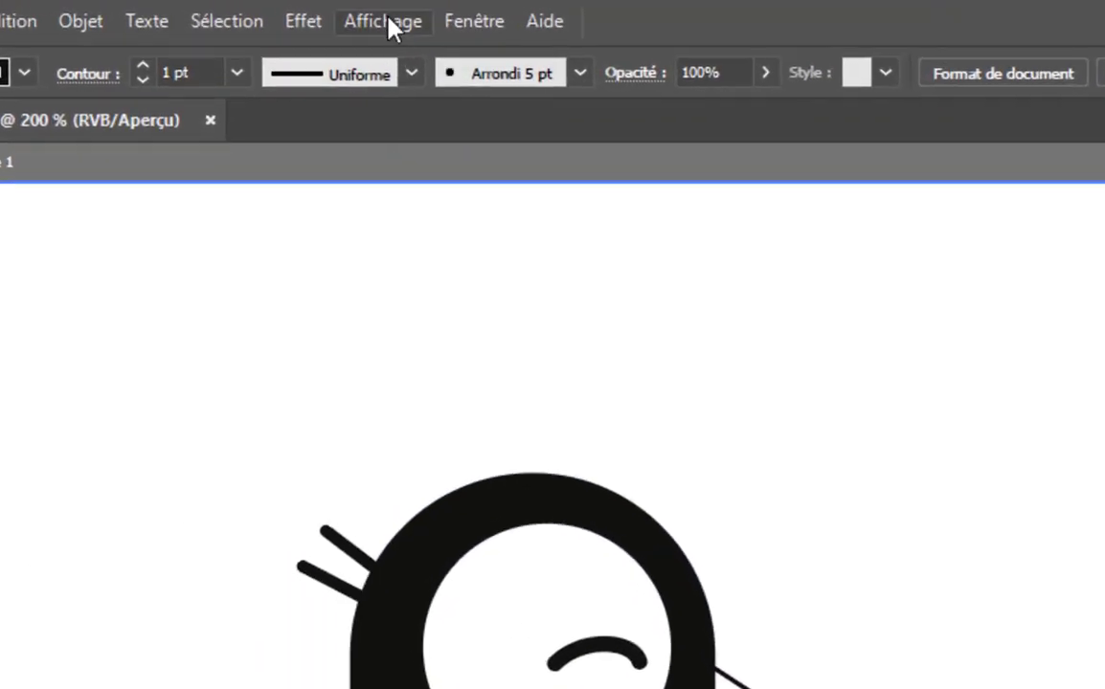
Select the wing hidden behind the belly in Outline view, then return to GPU Preview
click(387, 23)
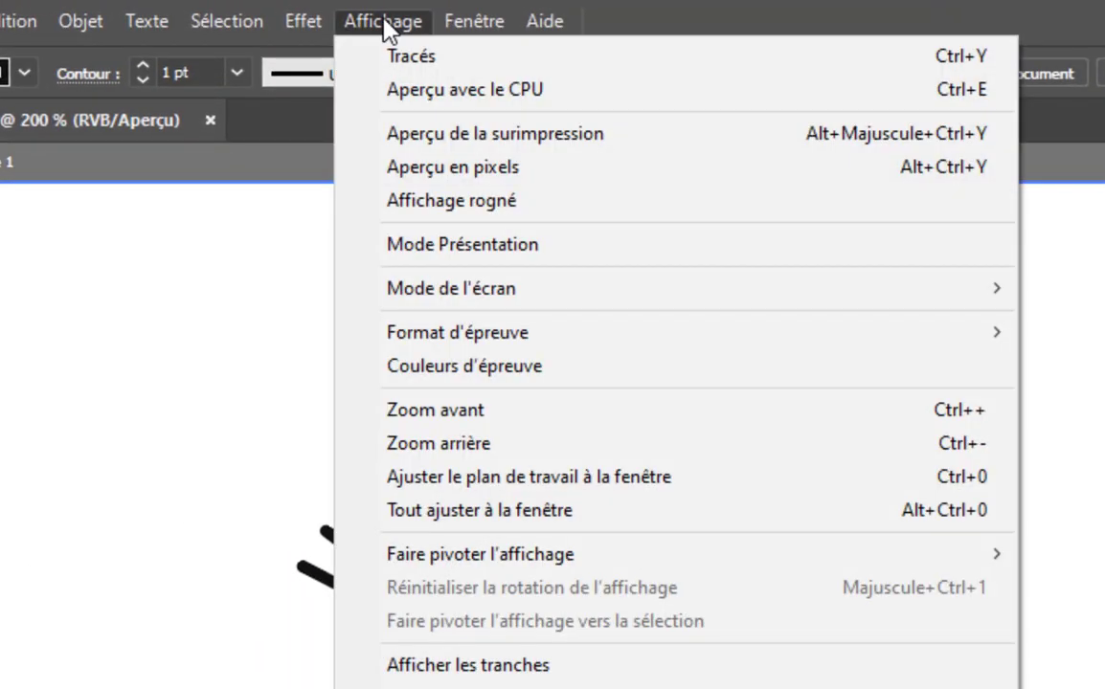
click(419, 67)
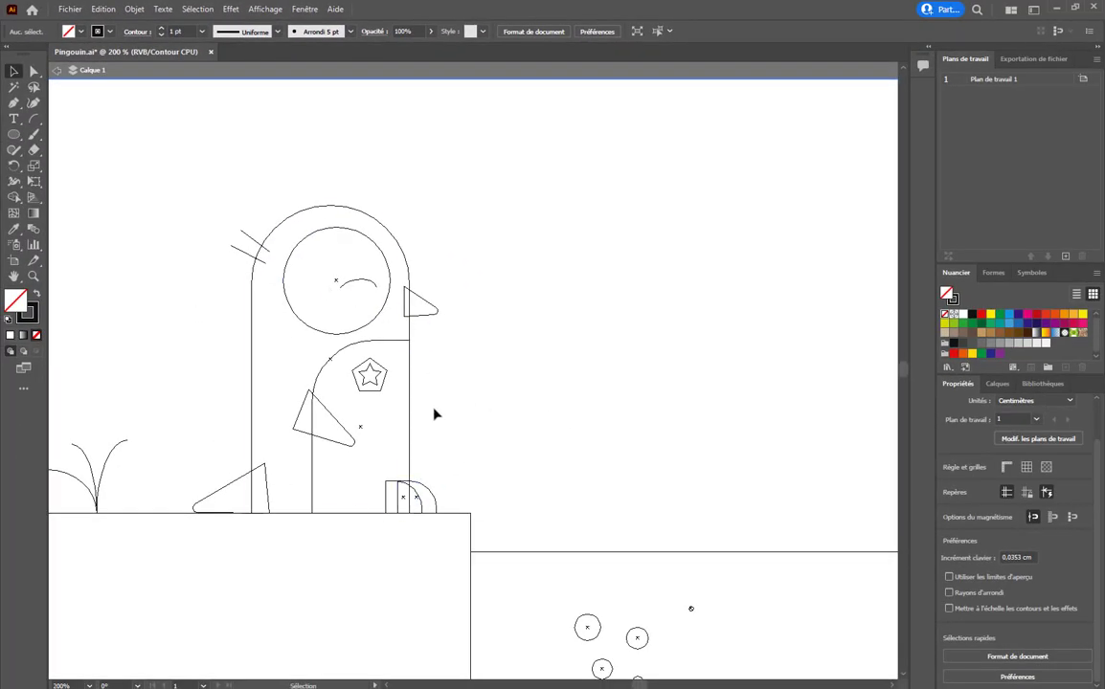
click(295, 426)
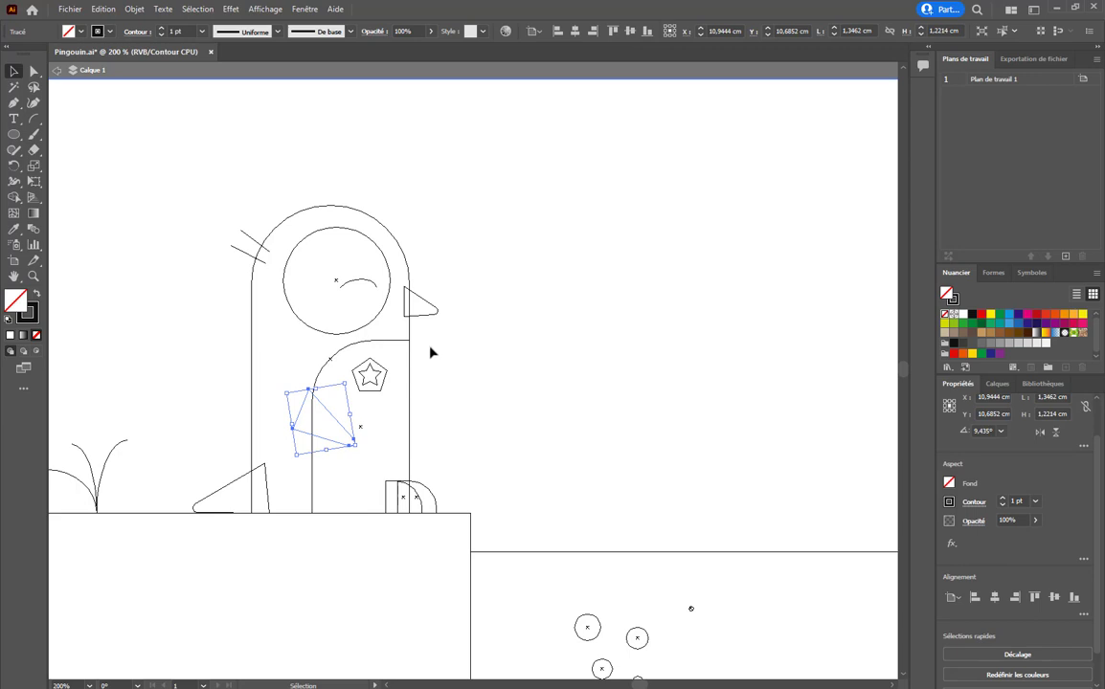
click(584, 444)
click(326, 413)
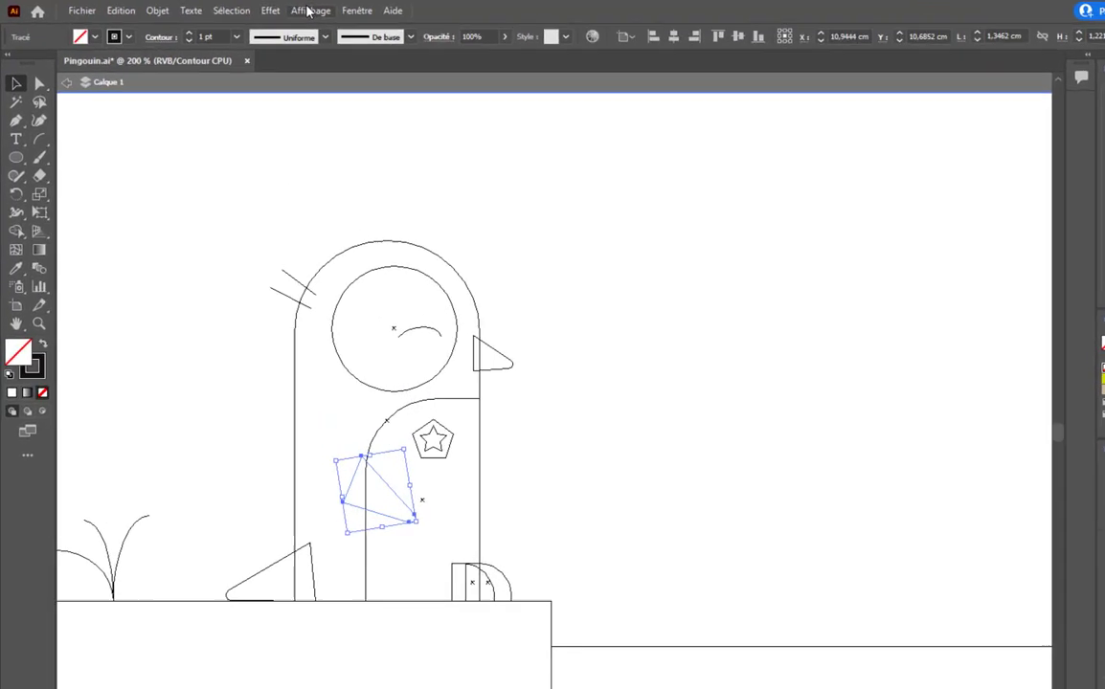
click(263, 9)
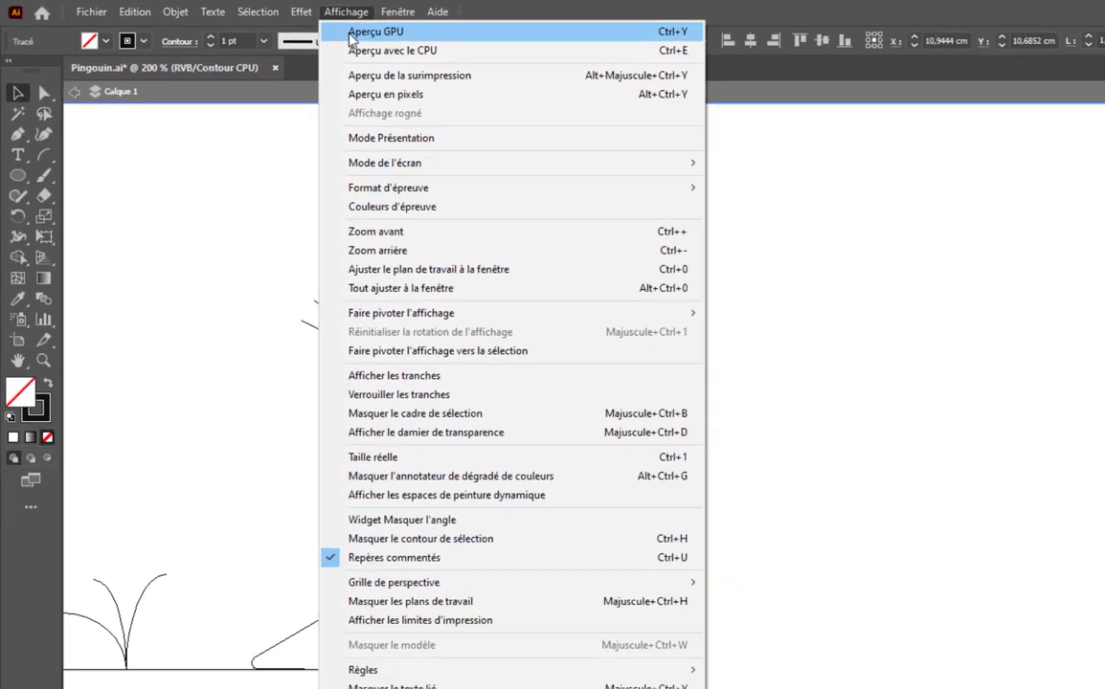
click(524, 53)
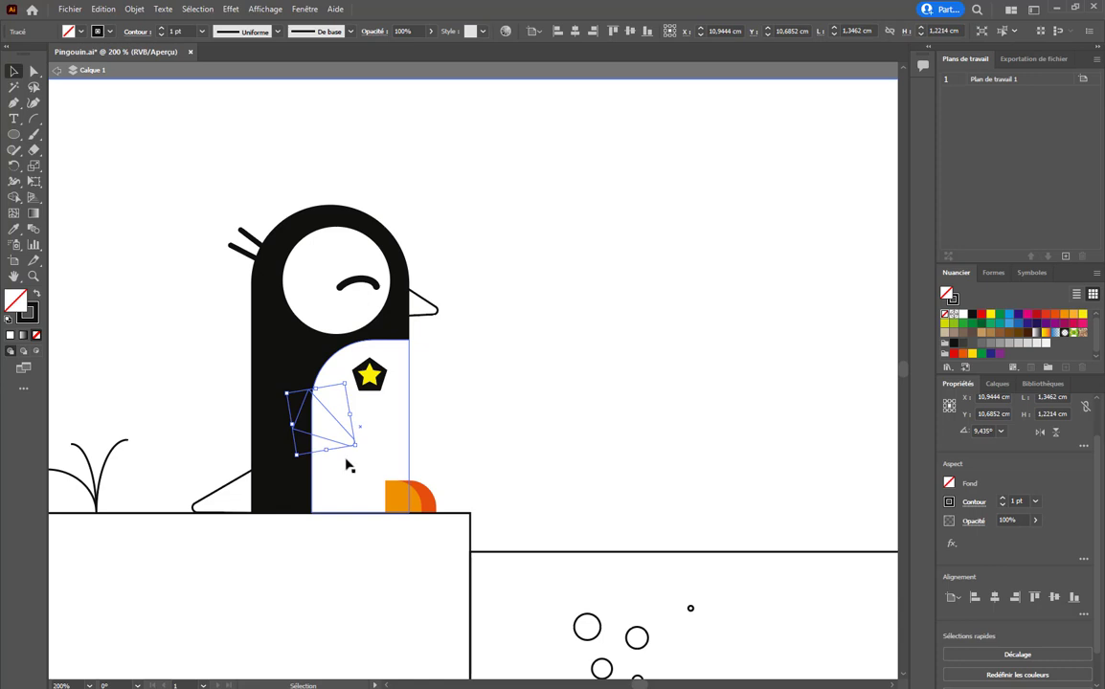
Give the tilted wing shape a solid black fill and no outline
click(949, 487)
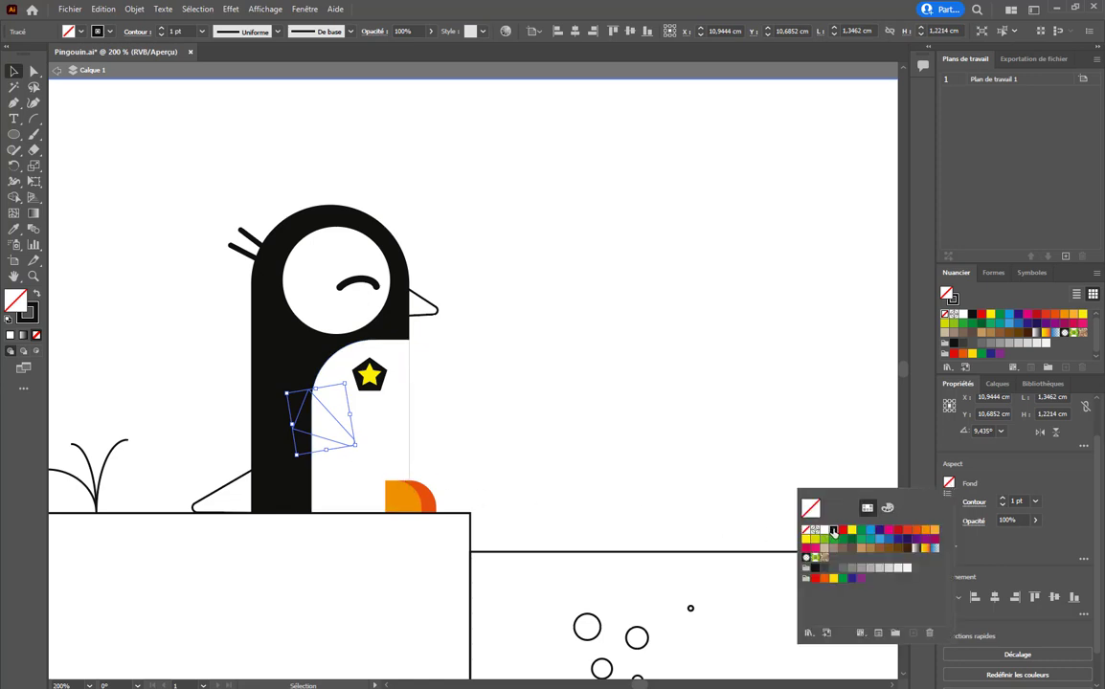
click(833, 530)
click(949, 502)
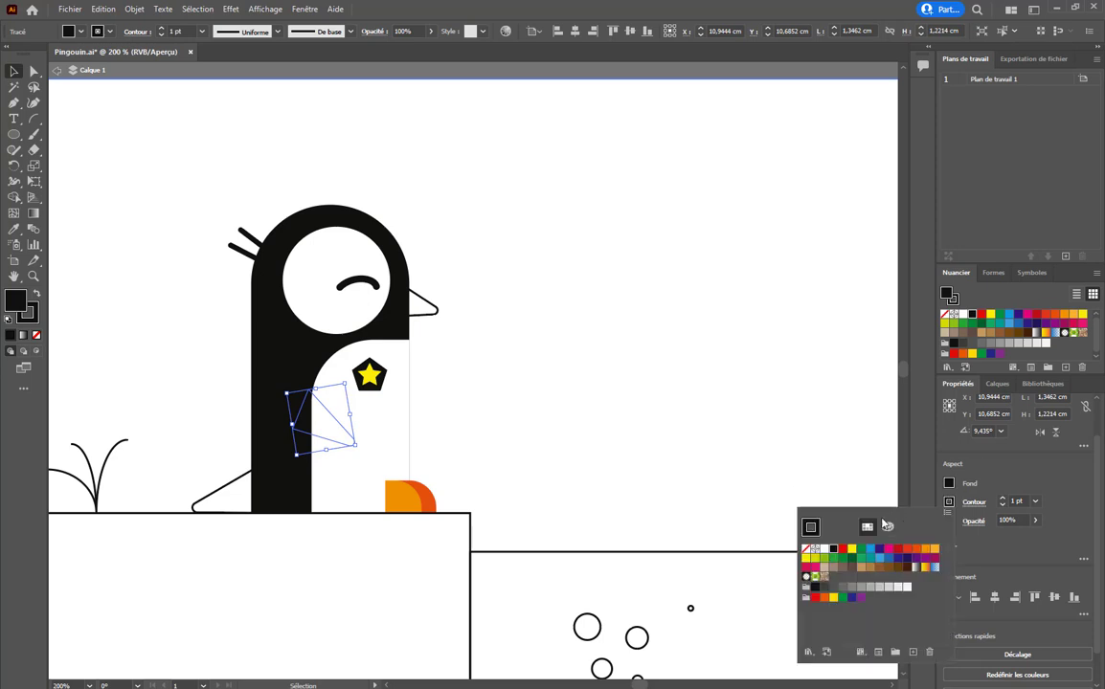
click(807, 551)
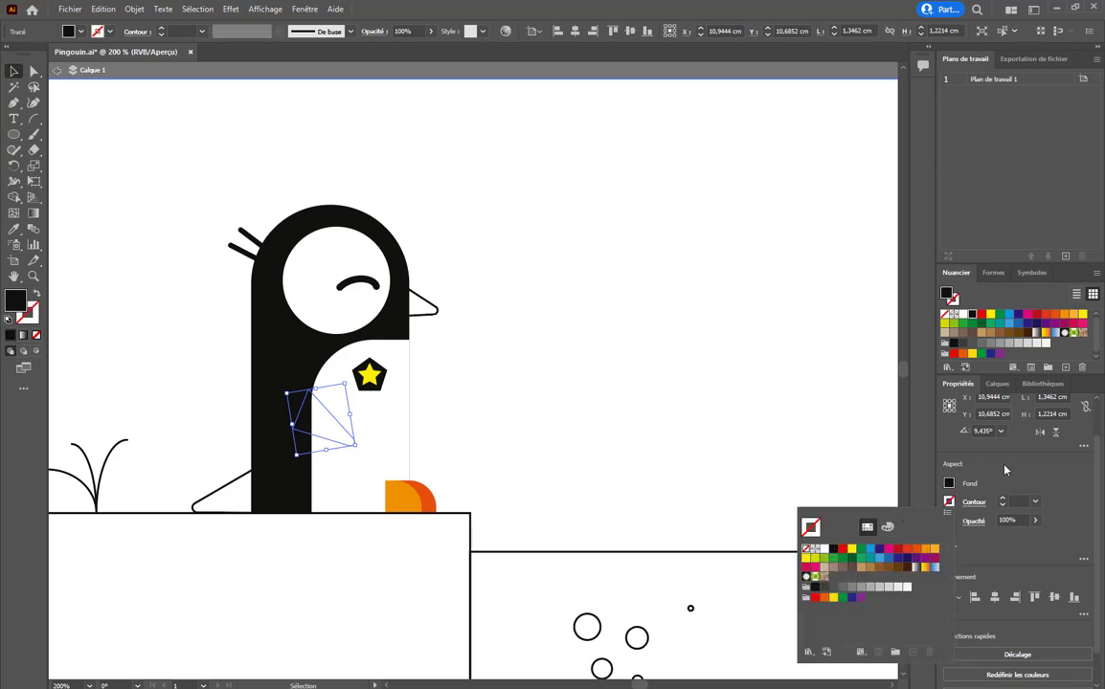
click(1004, 469)
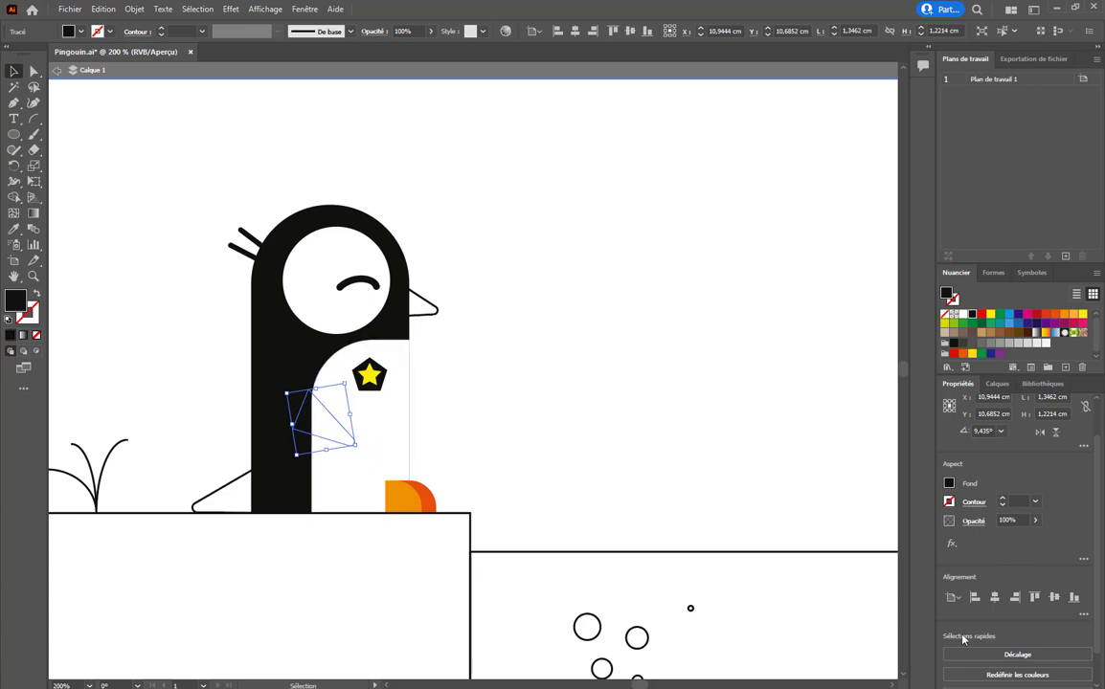
scroll(977, 655, down, 2)
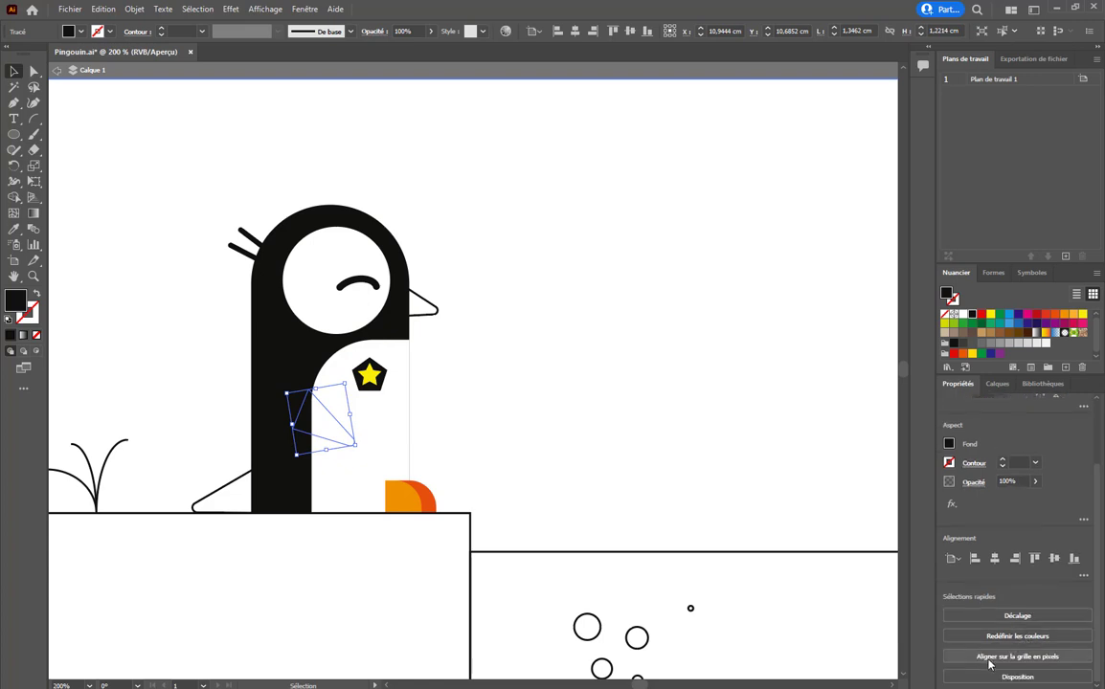
click(1005, 385)
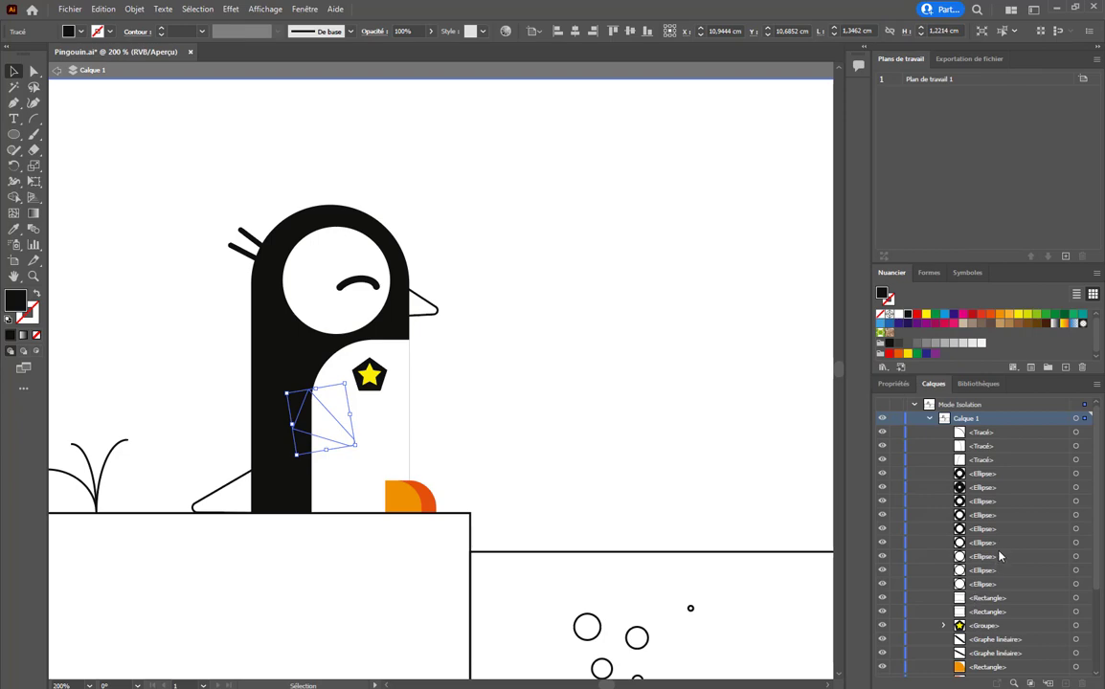
Move the wing <Tracé> layer row above the white belly Rectangle in Calque 1
scroll(998, 556, down, 1)
scroll(999, 554, down, 2)
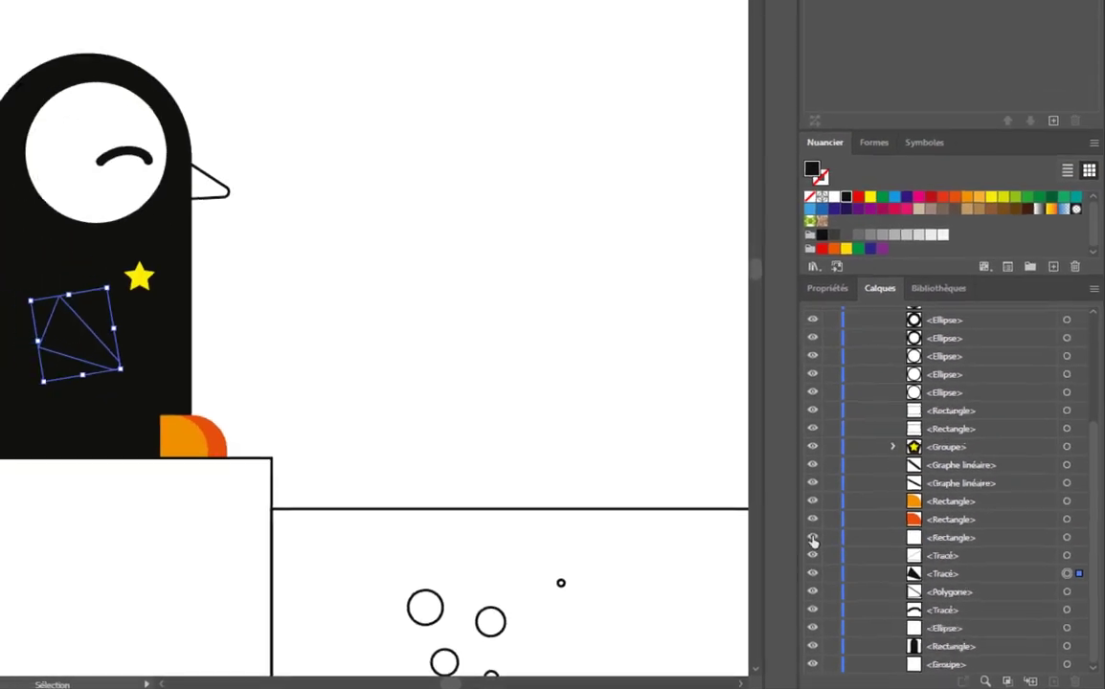
click(825, 544)
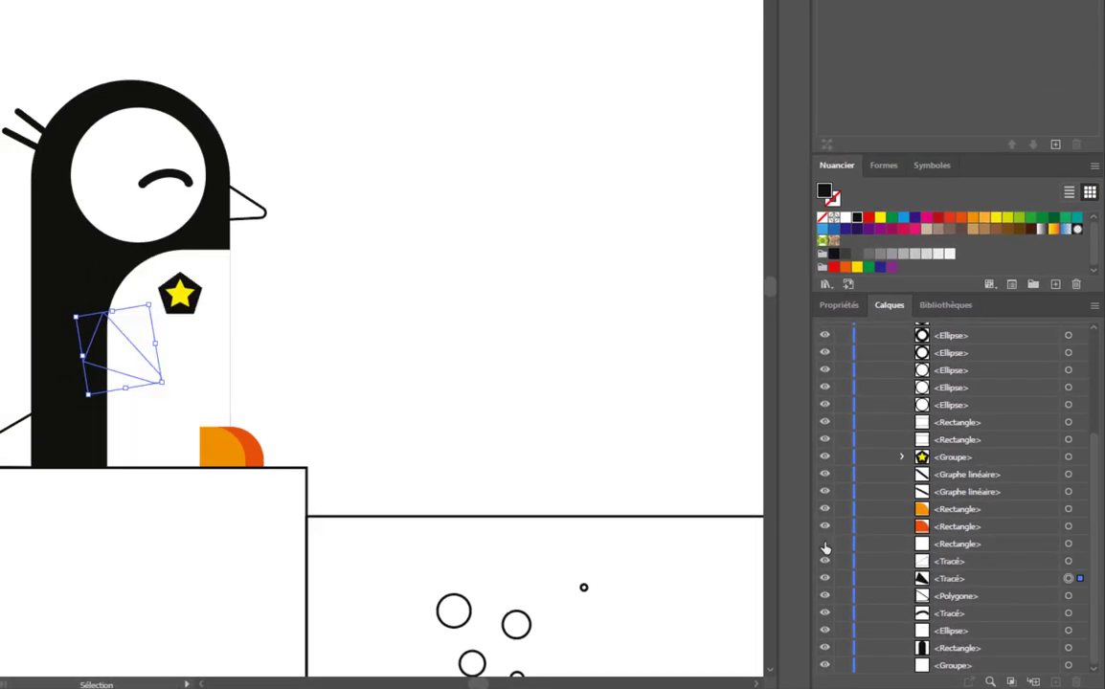
click(825, 544)
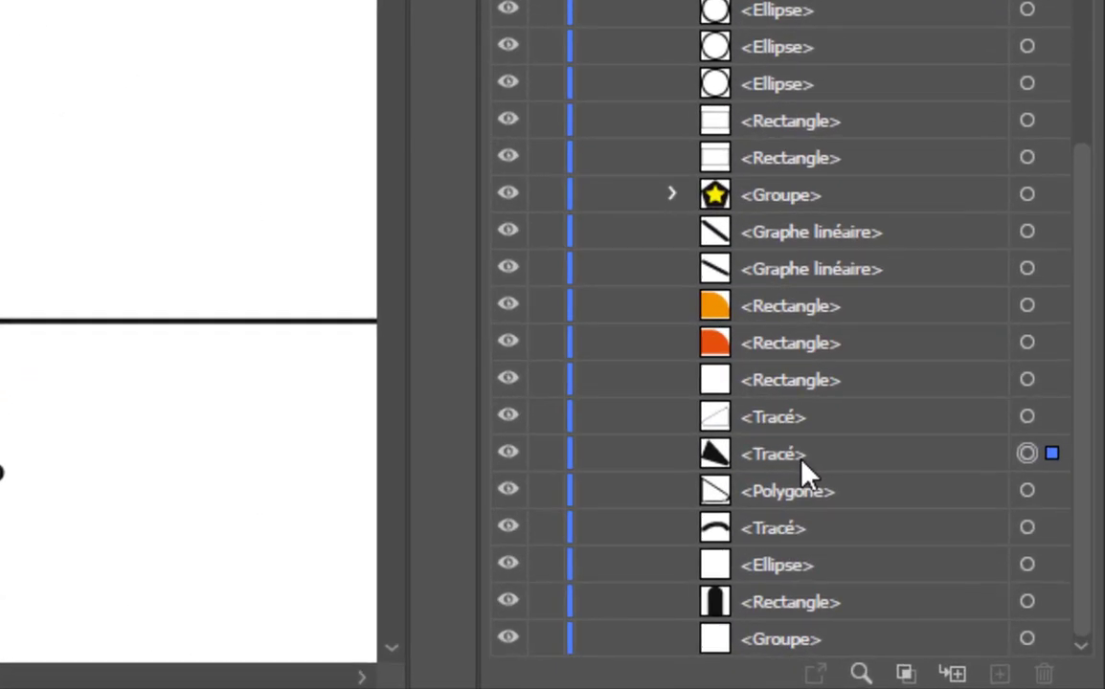
drag(802, 457, 789, 371)
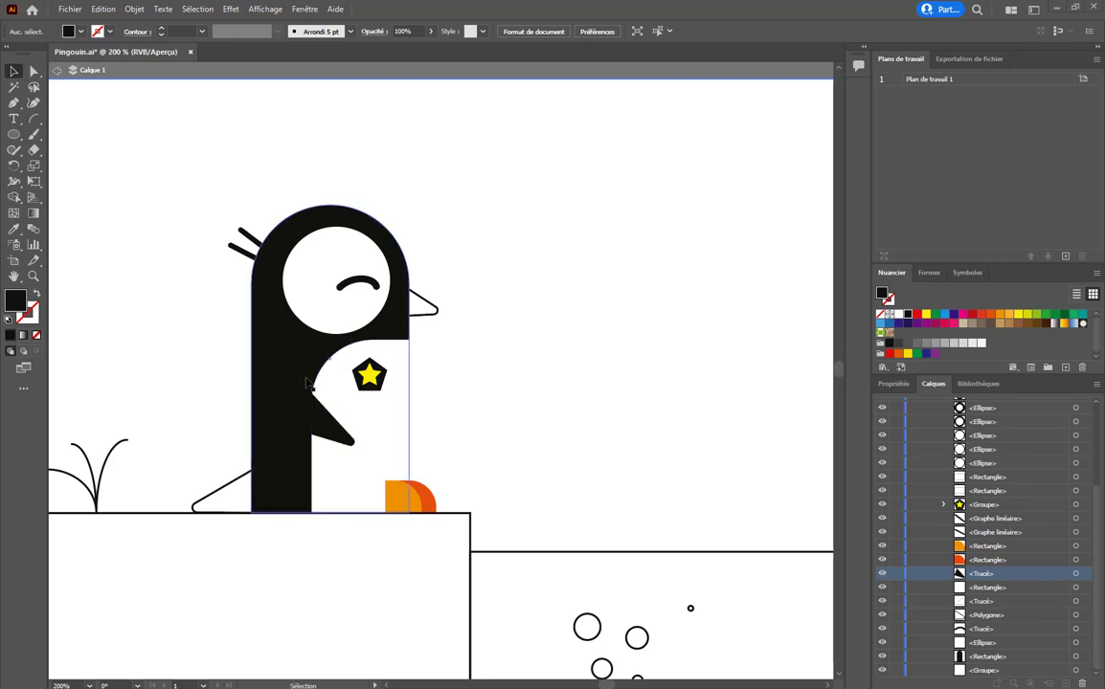
Apply the body's black fill to the beak, wing and foot triangles with the Eyedropper
click(433, 316)
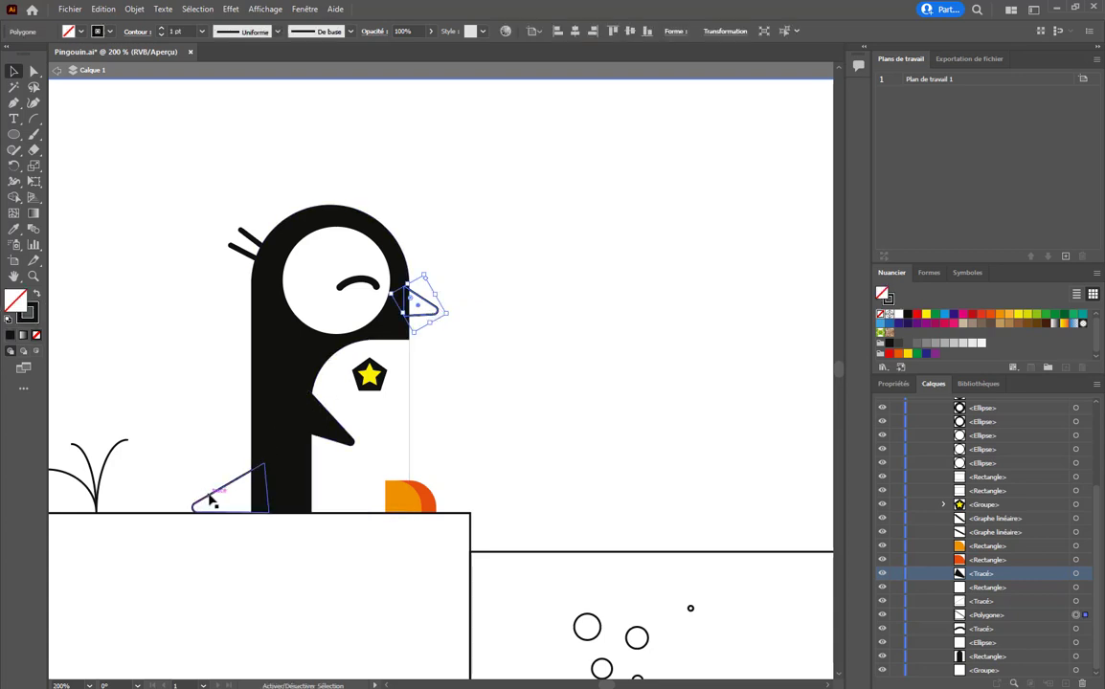
shift+click(203, 500)
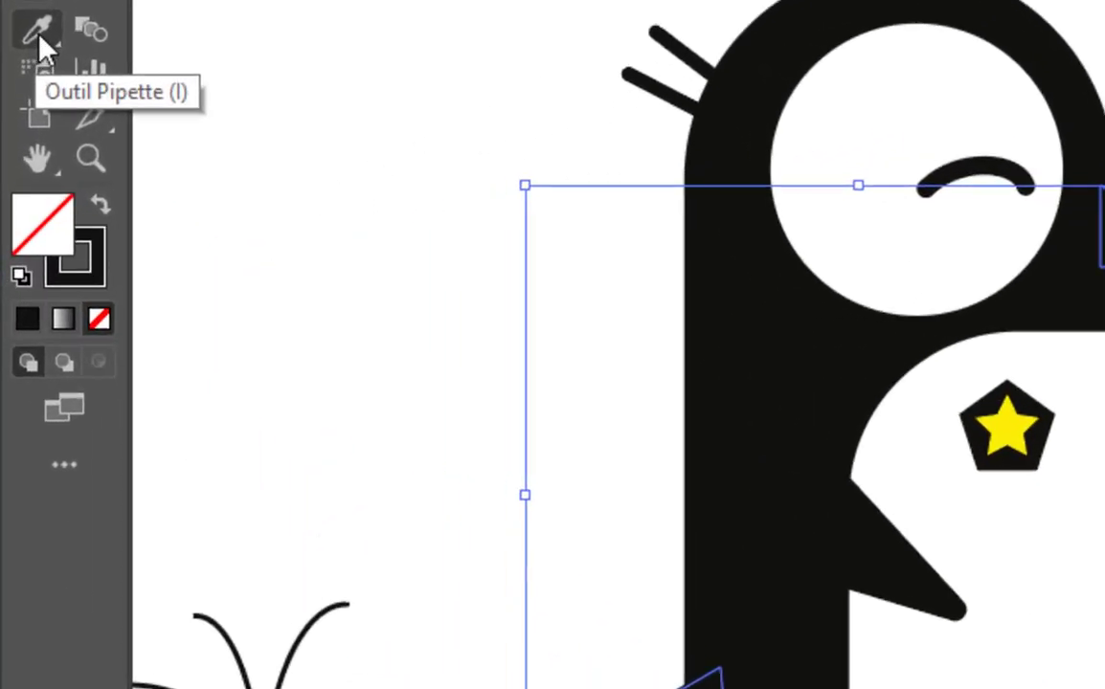
click(38, 36)
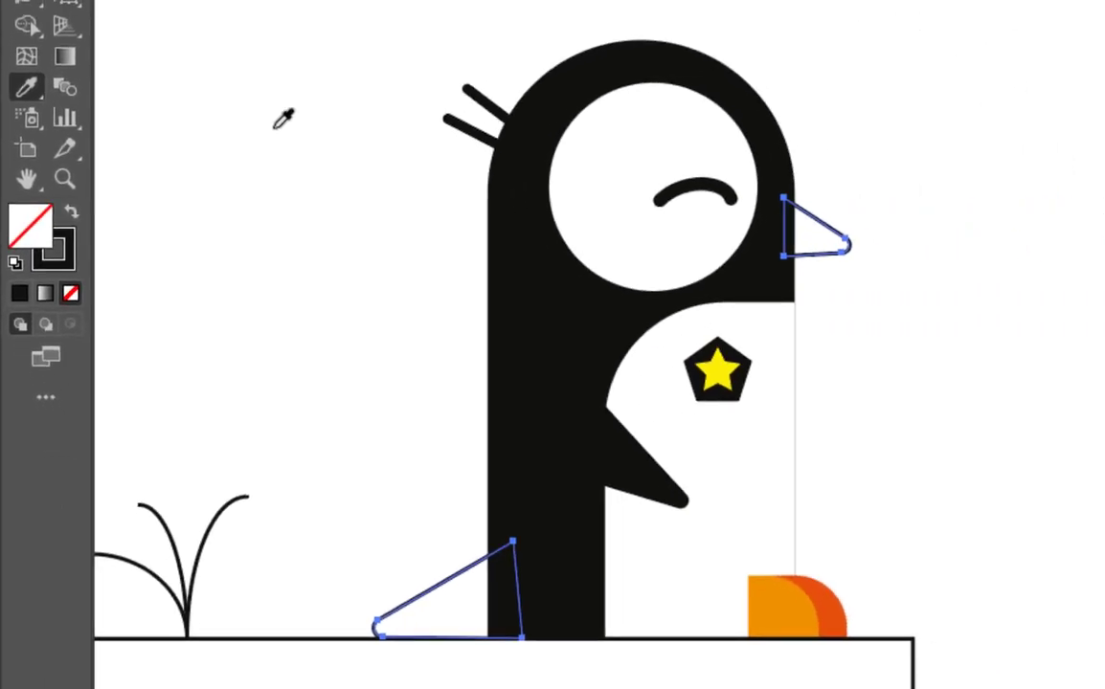
click(658, 461)
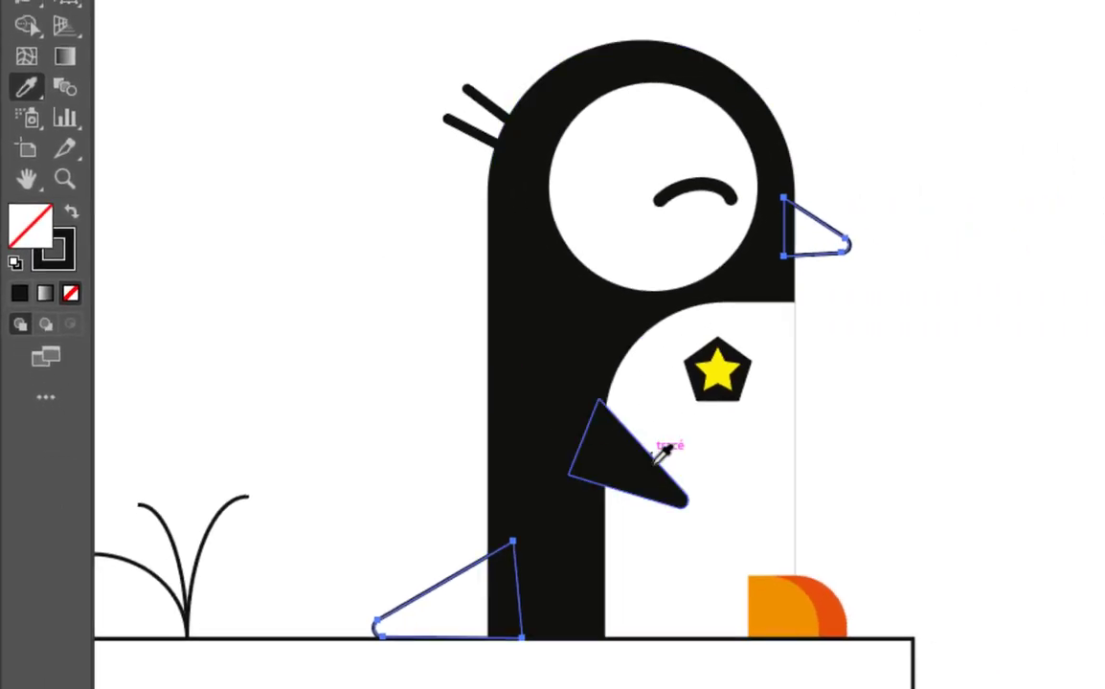
click(624, 446)
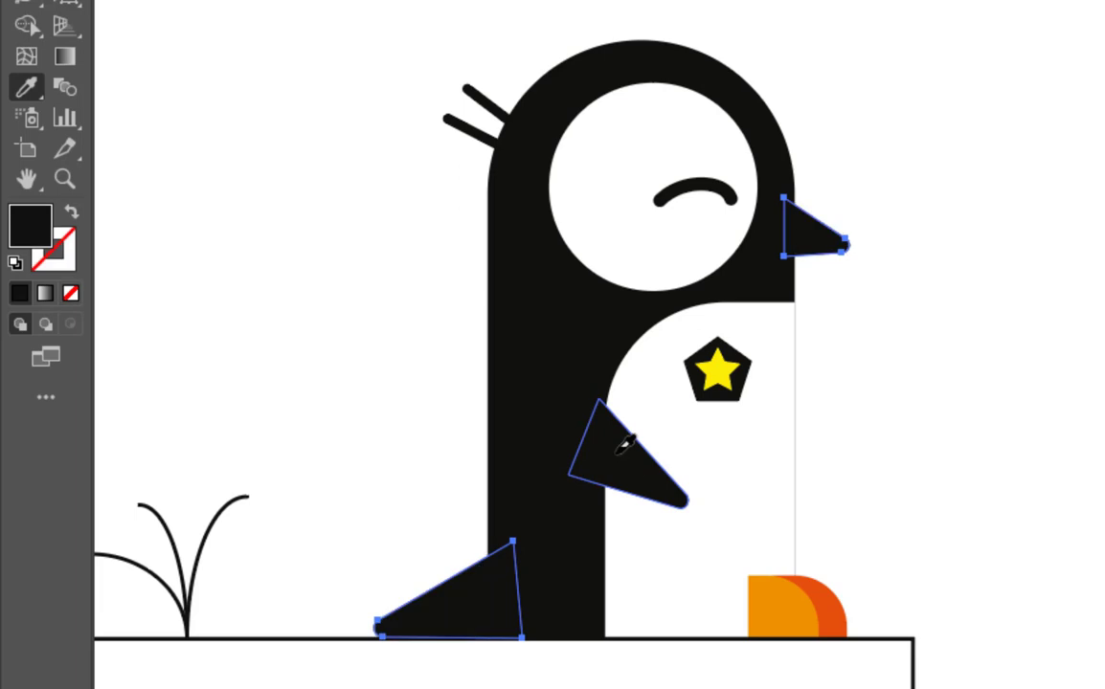
ctrl+shift+click(585, 419)
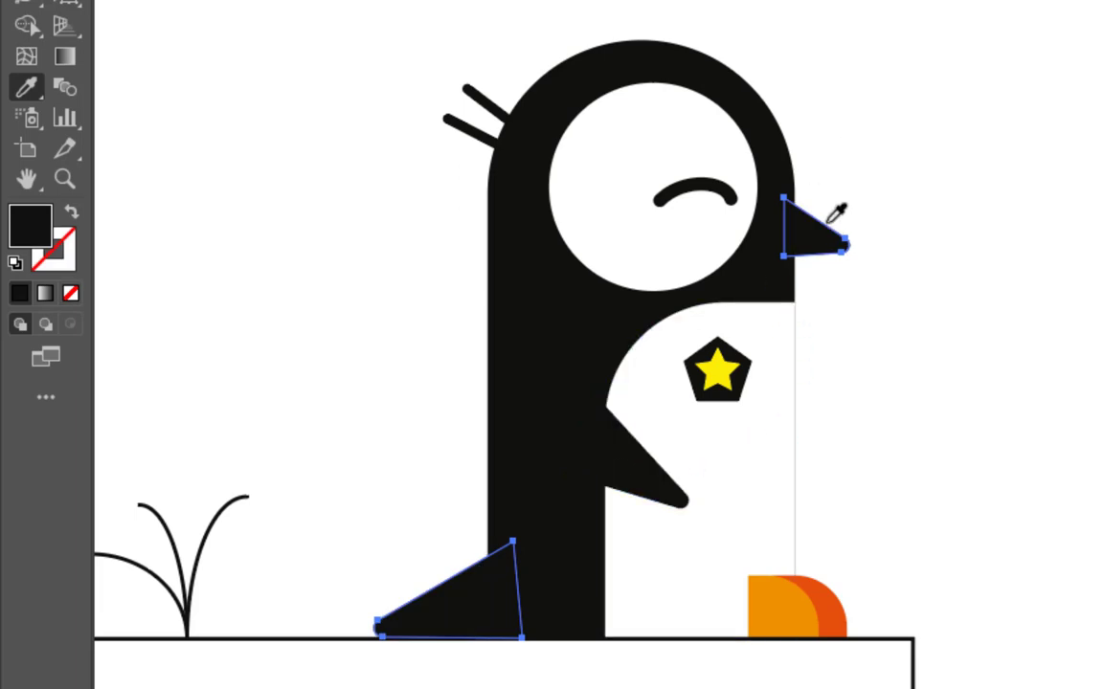
ctrl+shift+click(759, 237)
Fill the left ice rectangle with 20% grey and remove its outline
key(v)
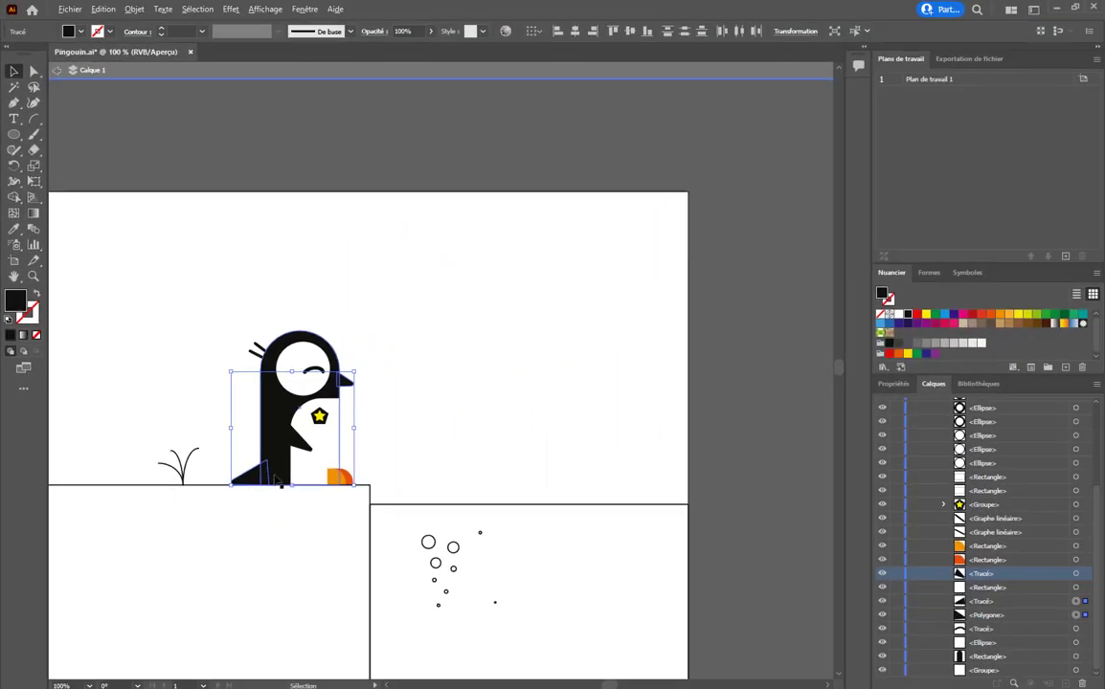
scroll(274, 474, down, 1)
drag(306, 562, 372, 473)
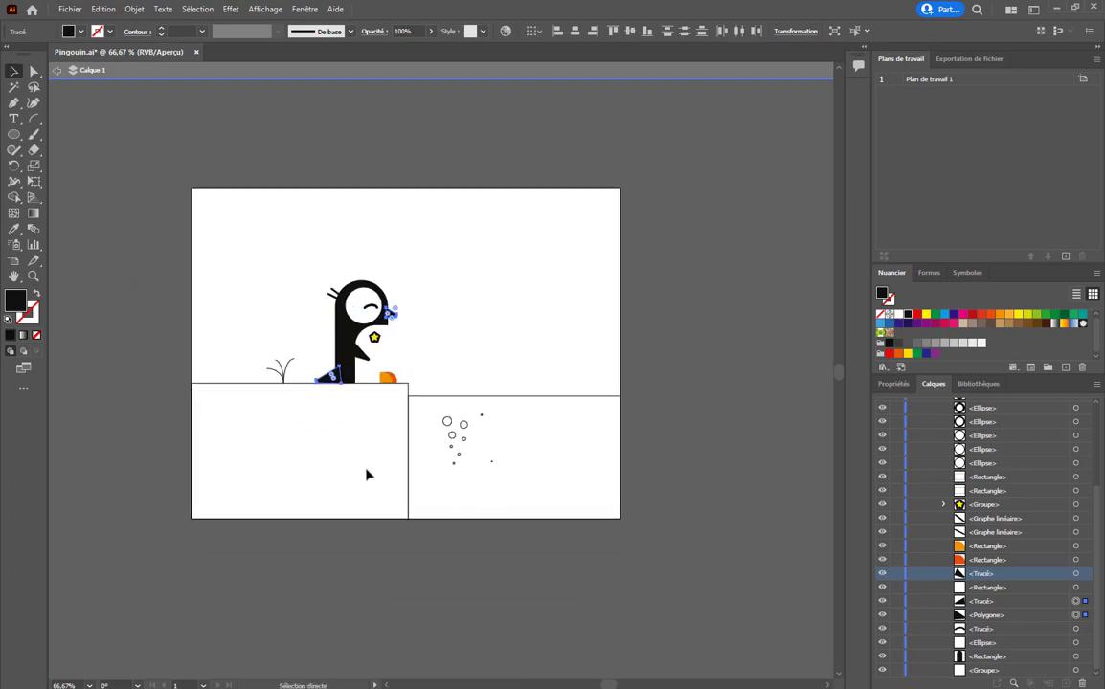
scroll(367, 474, up, 2)
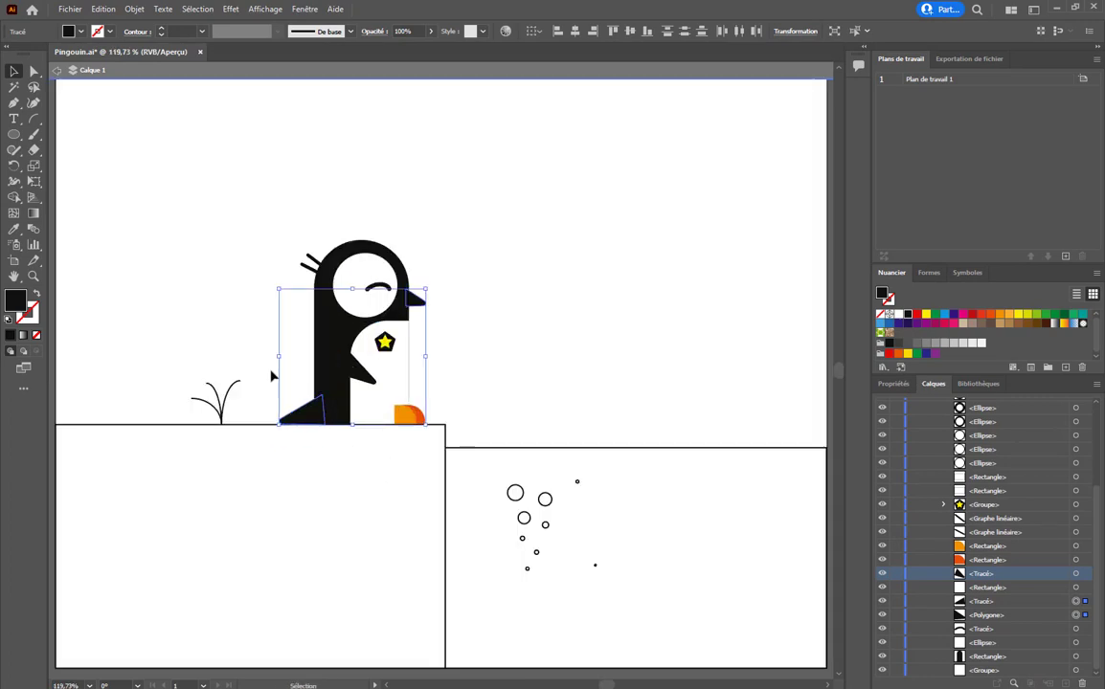
click(167, 426)
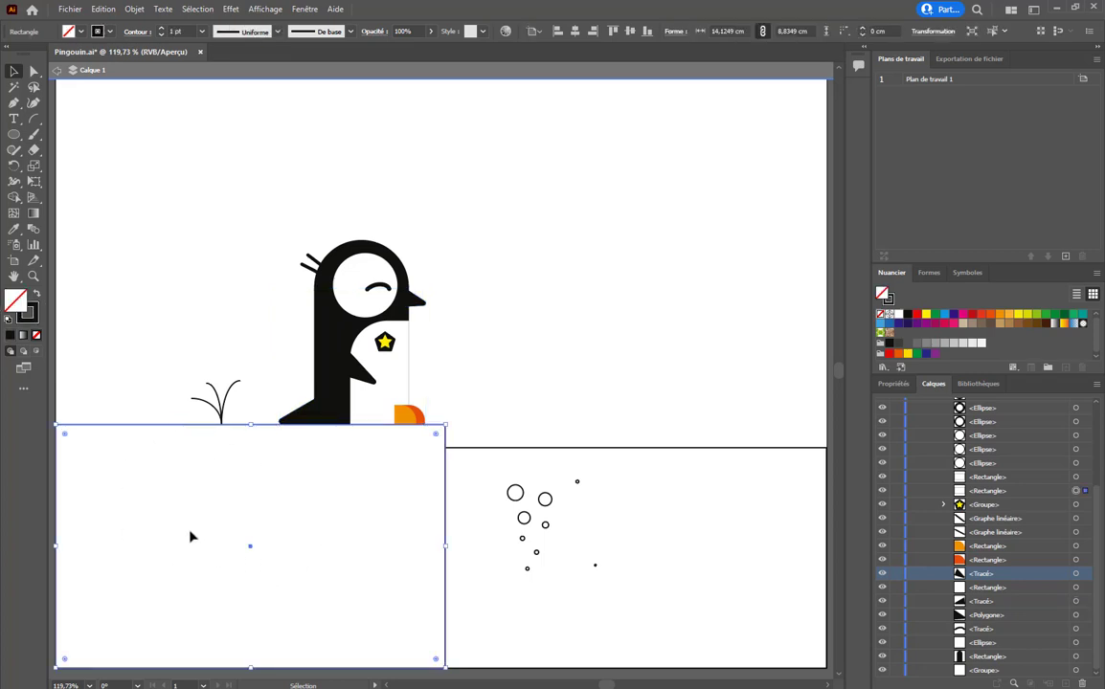
click(890, 383)
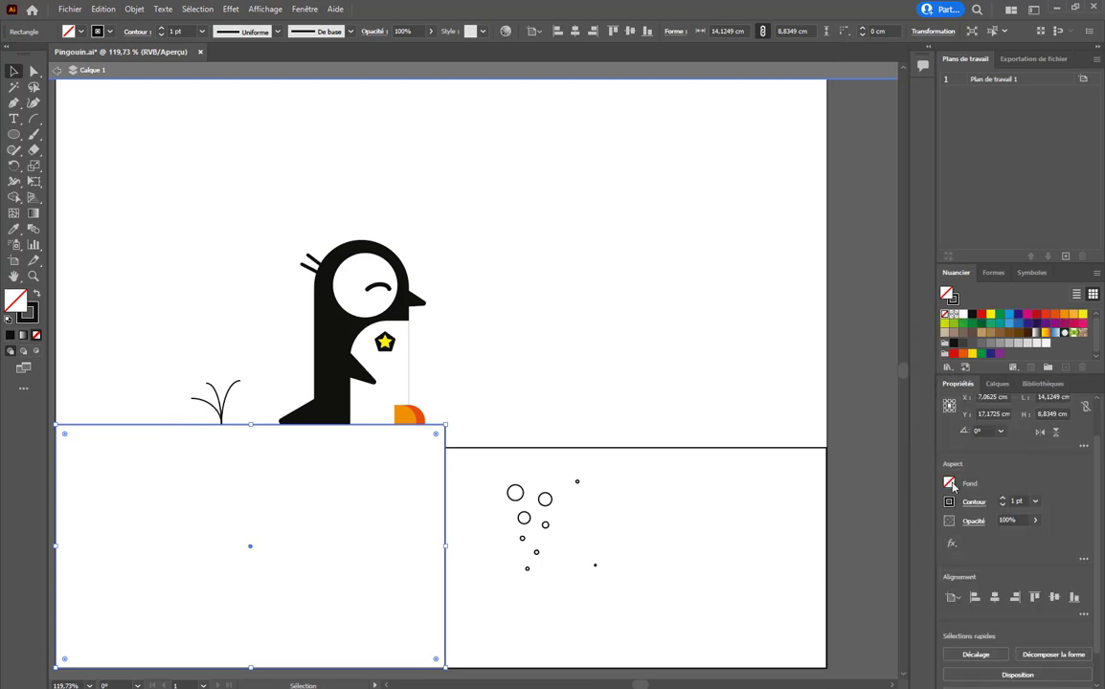
click(950, 483)
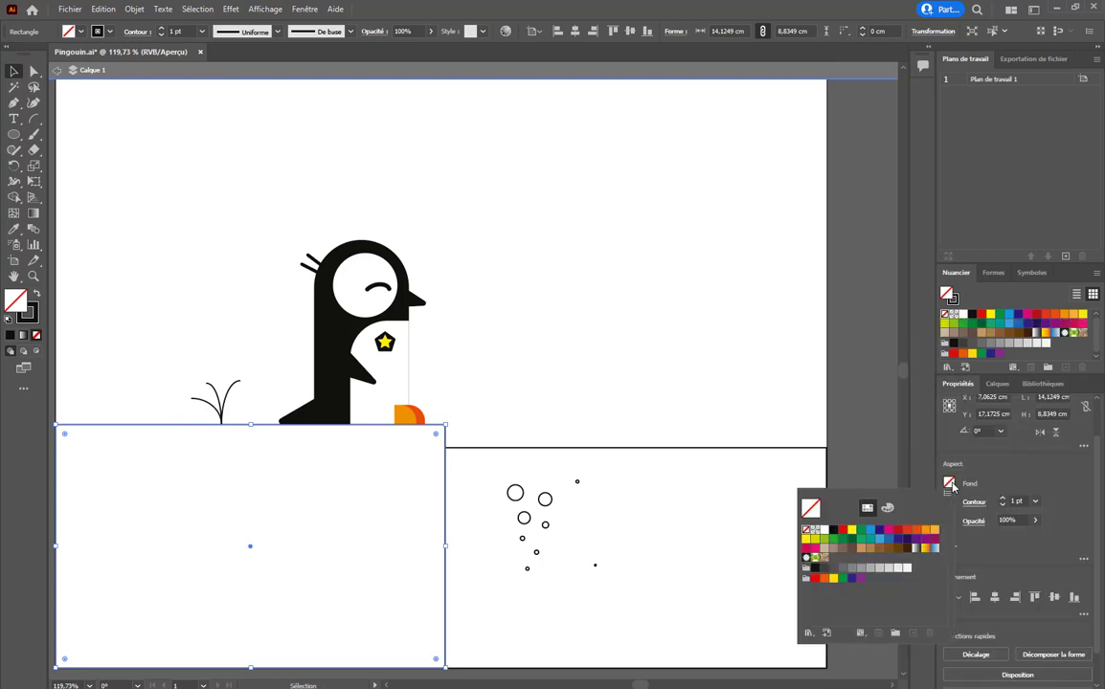
click(871, 570)
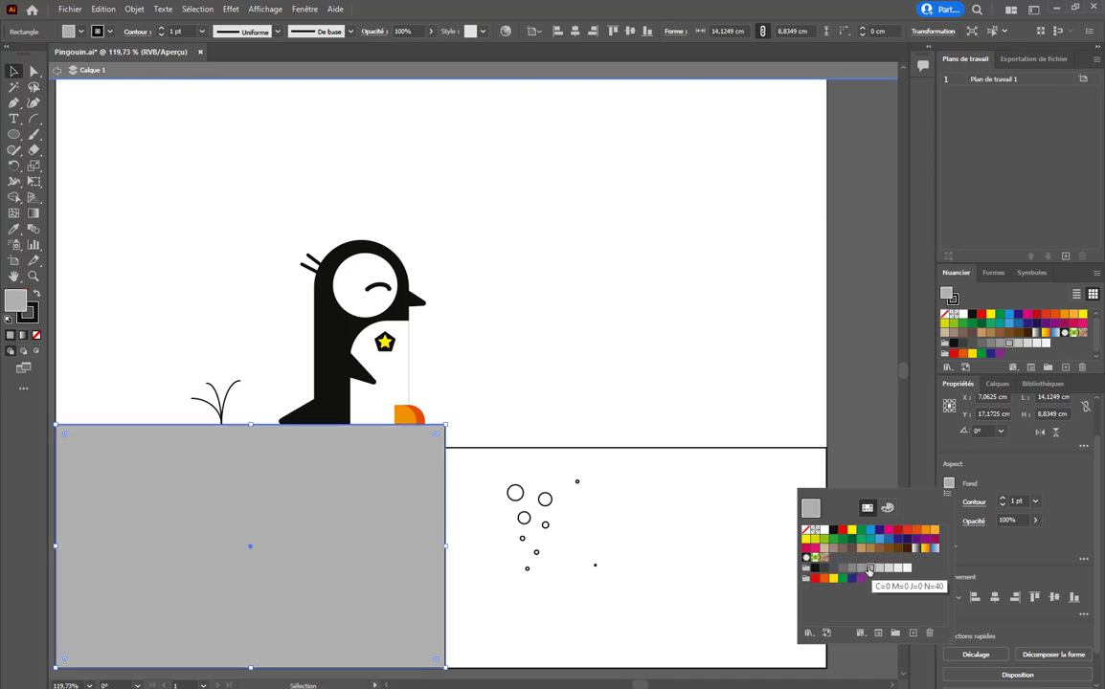
click(878, 569)
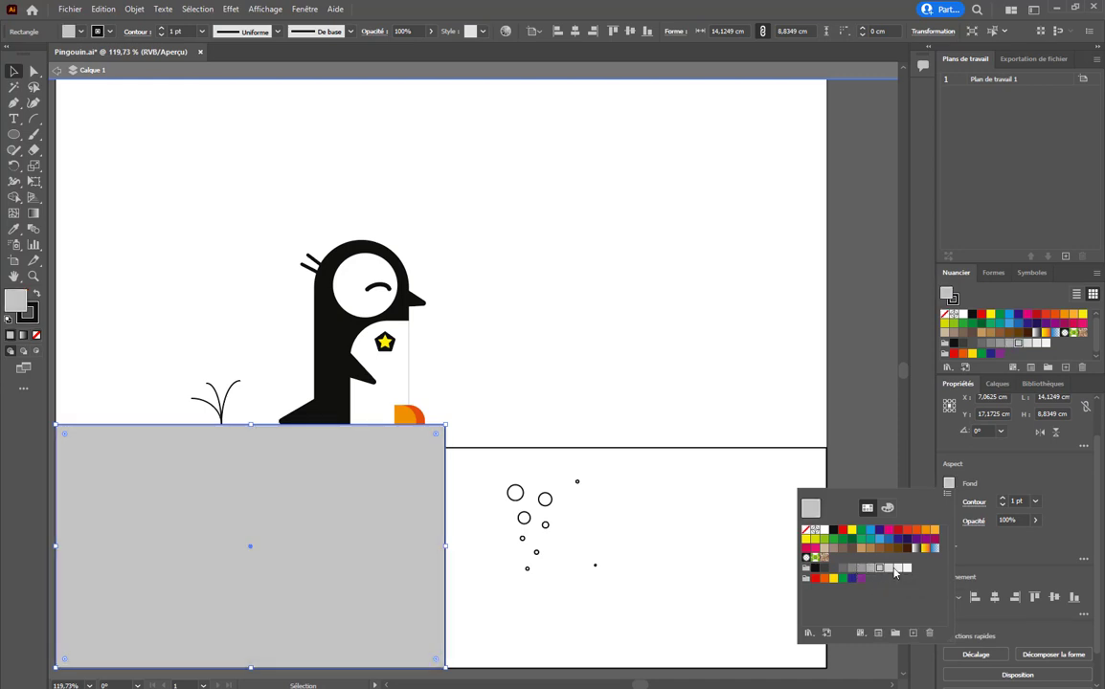
click(889, 569)
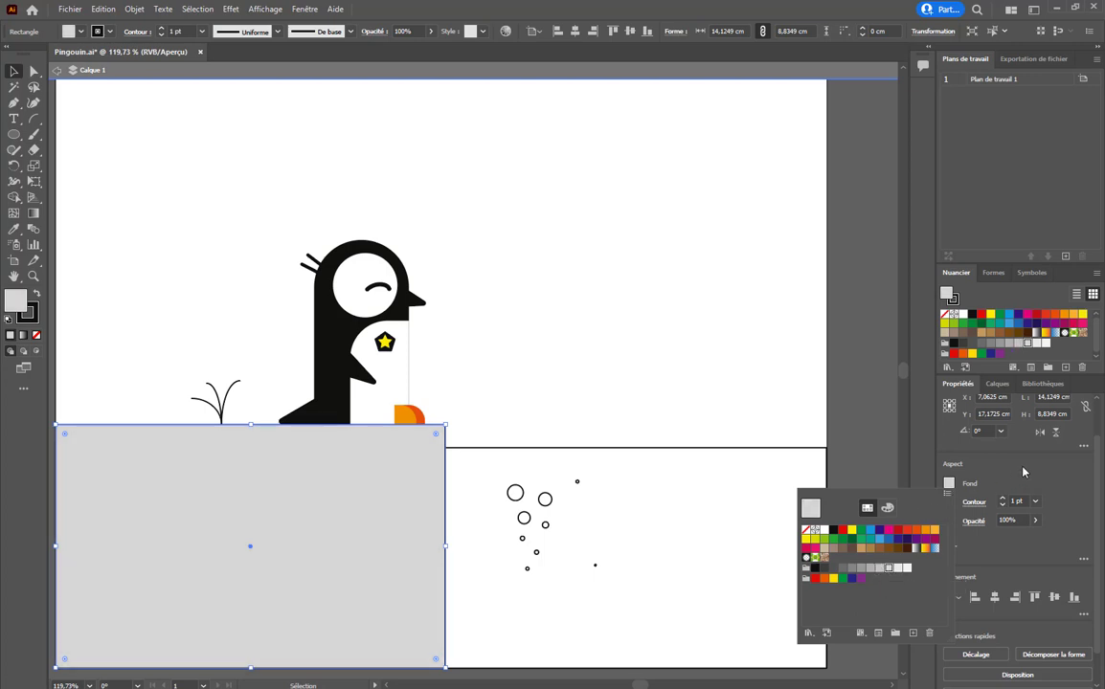
click(948, 502)
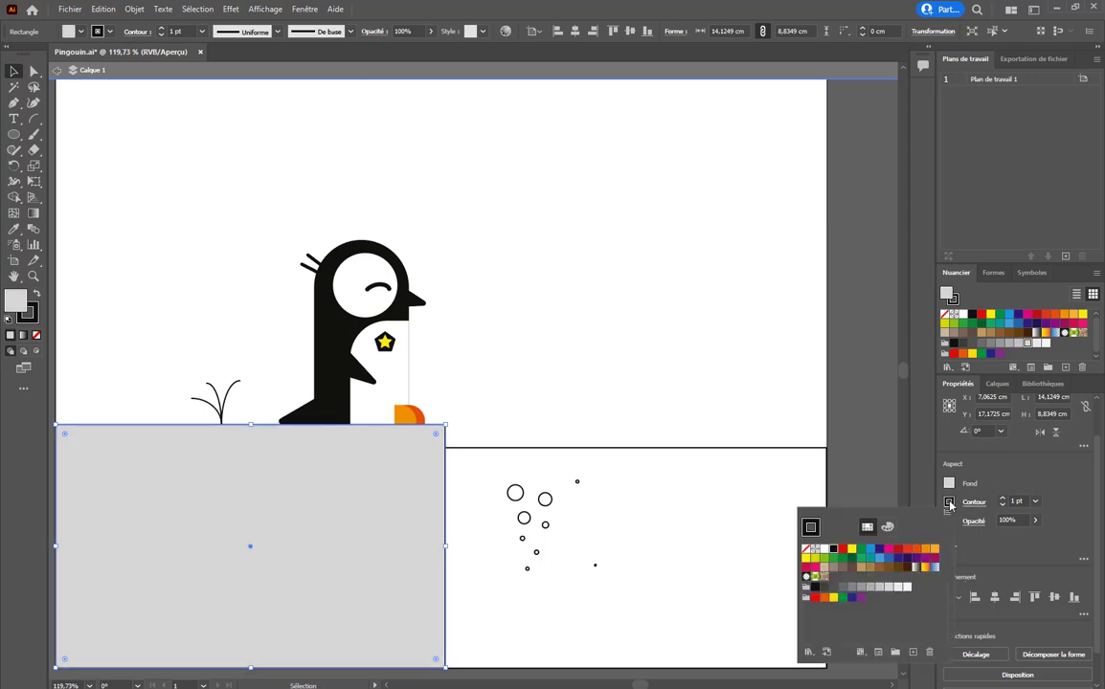
click(806, 550)
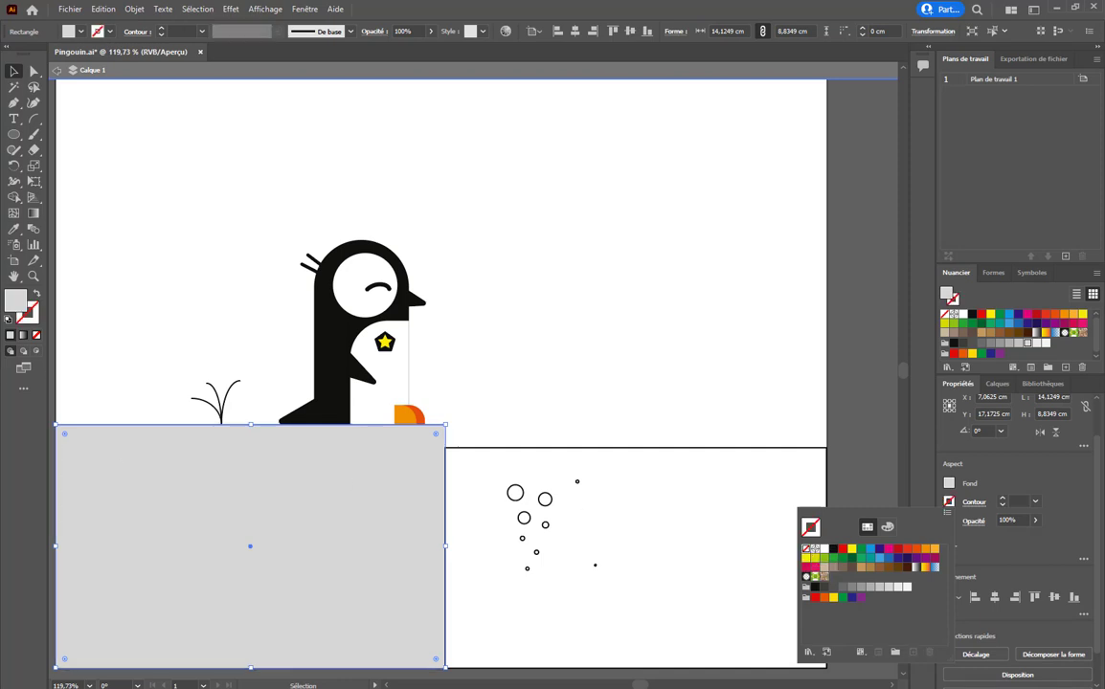
Fill the right water rectangle with a custom light cyan (#55F3FF) from the colour mixer
click(520, 453)
click(520, 450)
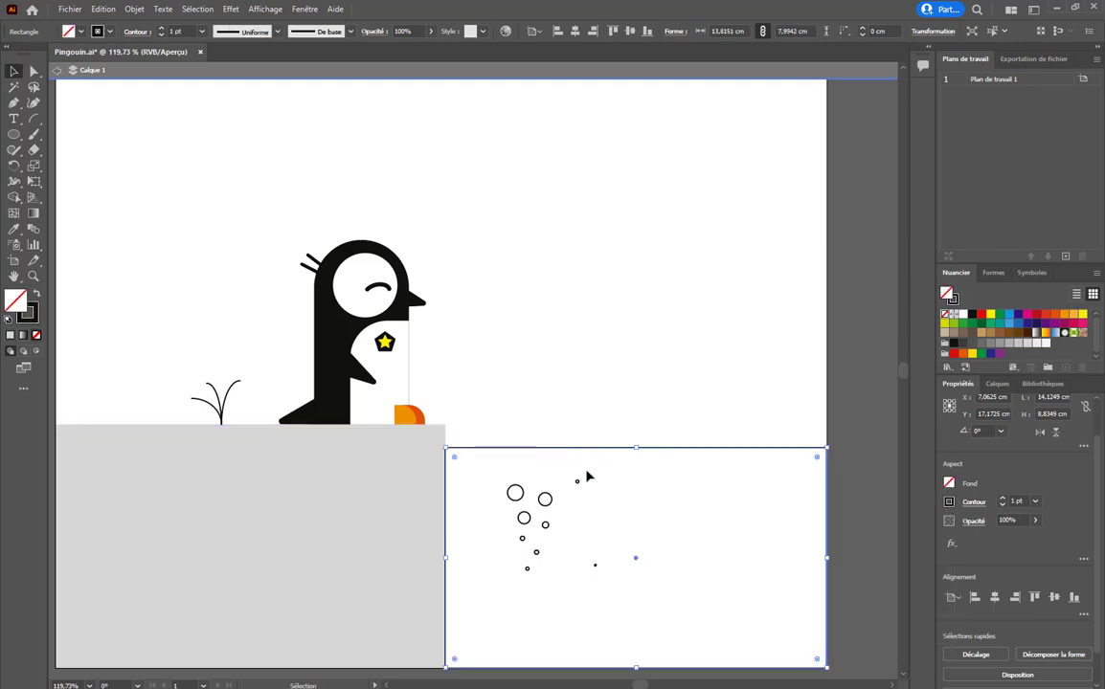
click(949, 483)
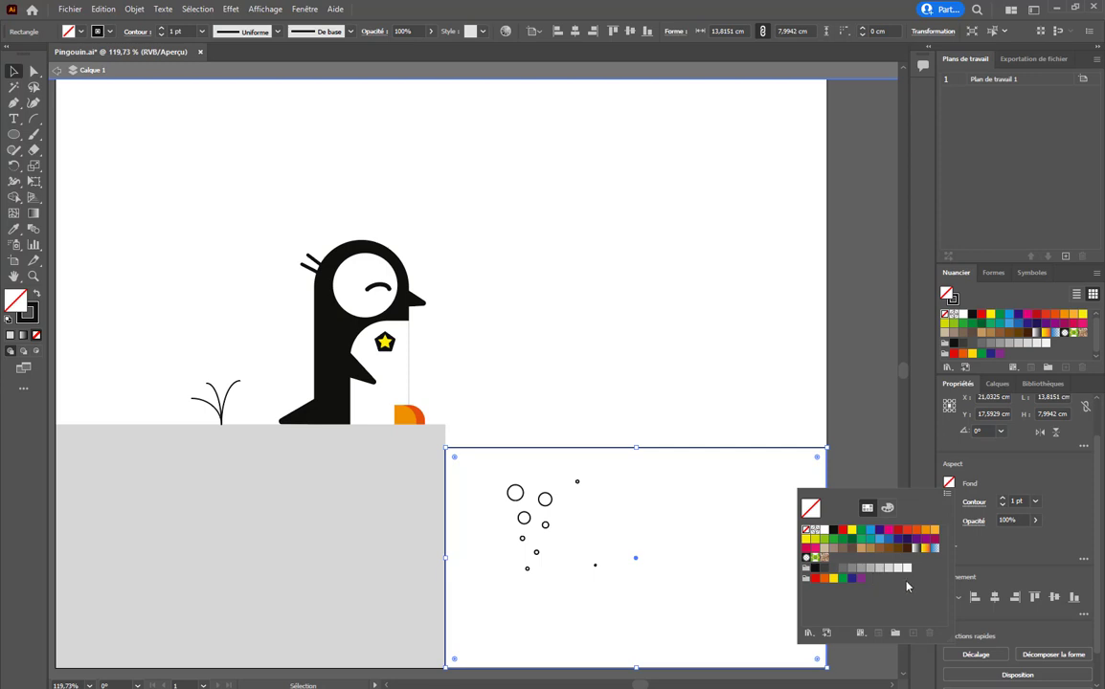
click(880, 540)
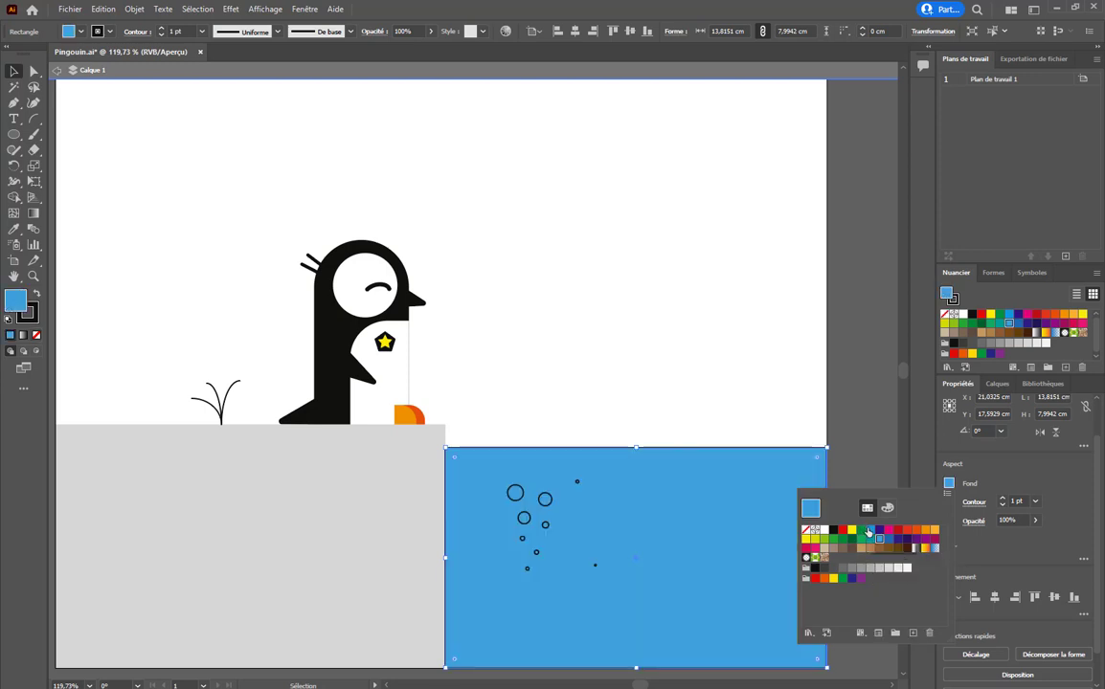
click(870, 529)
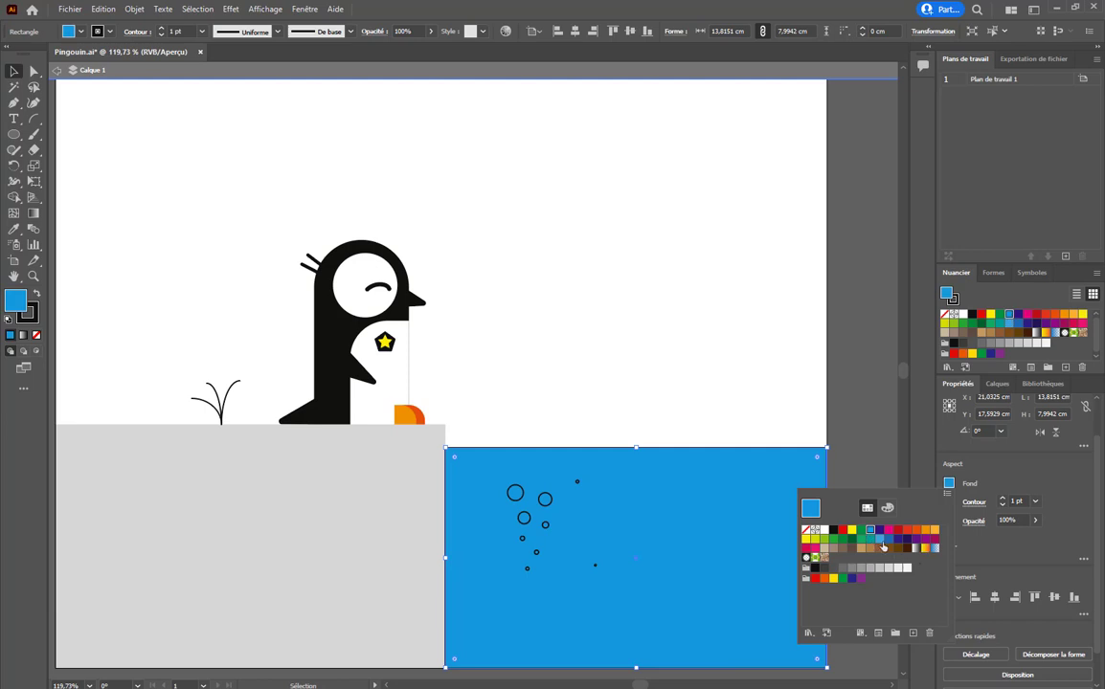
click(880, 541)
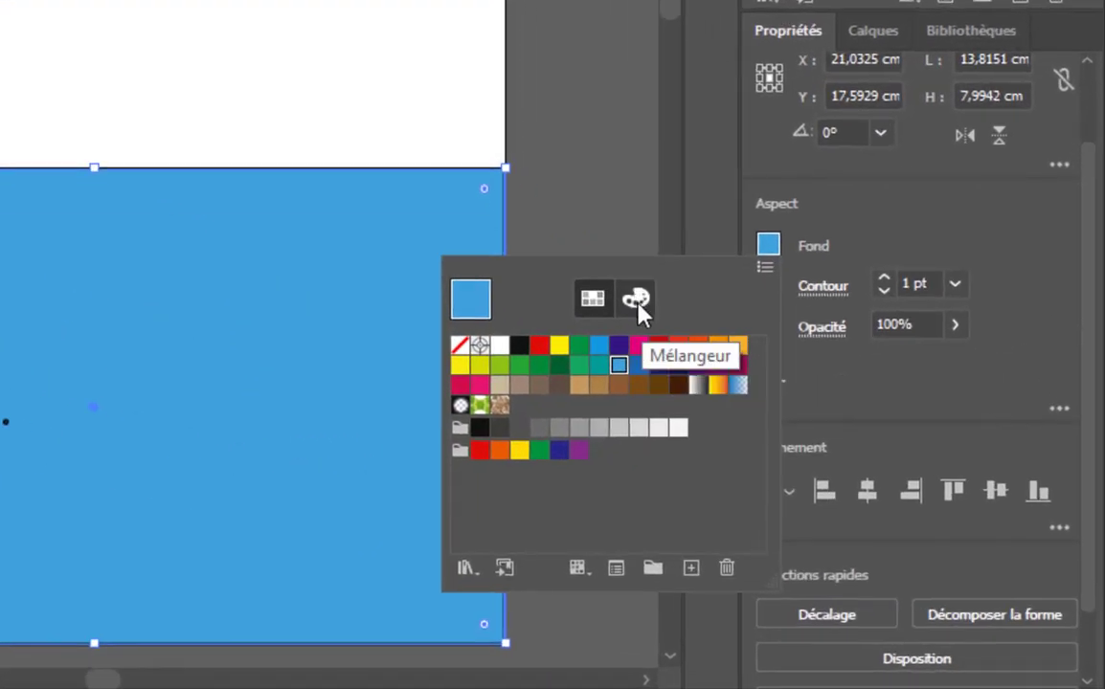
click(635, 301)
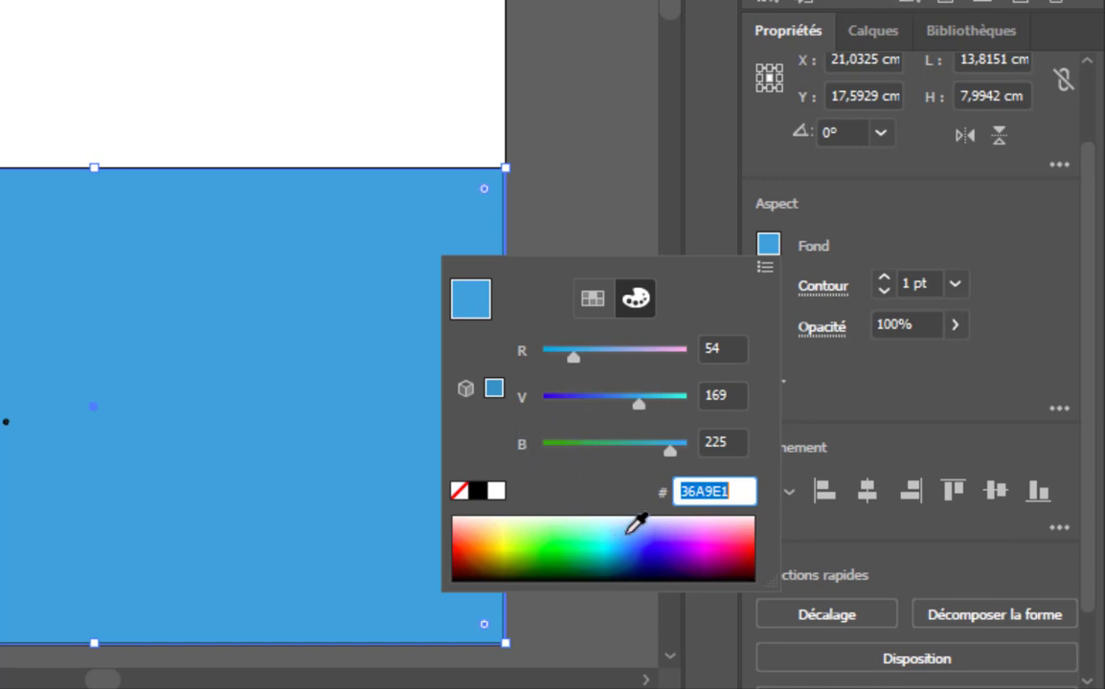
click(595, 537)
mouse_move(594, 539)
mouse_down()
mouse_move(590, 527)
mouse_move(613, 533)
mouse_up()
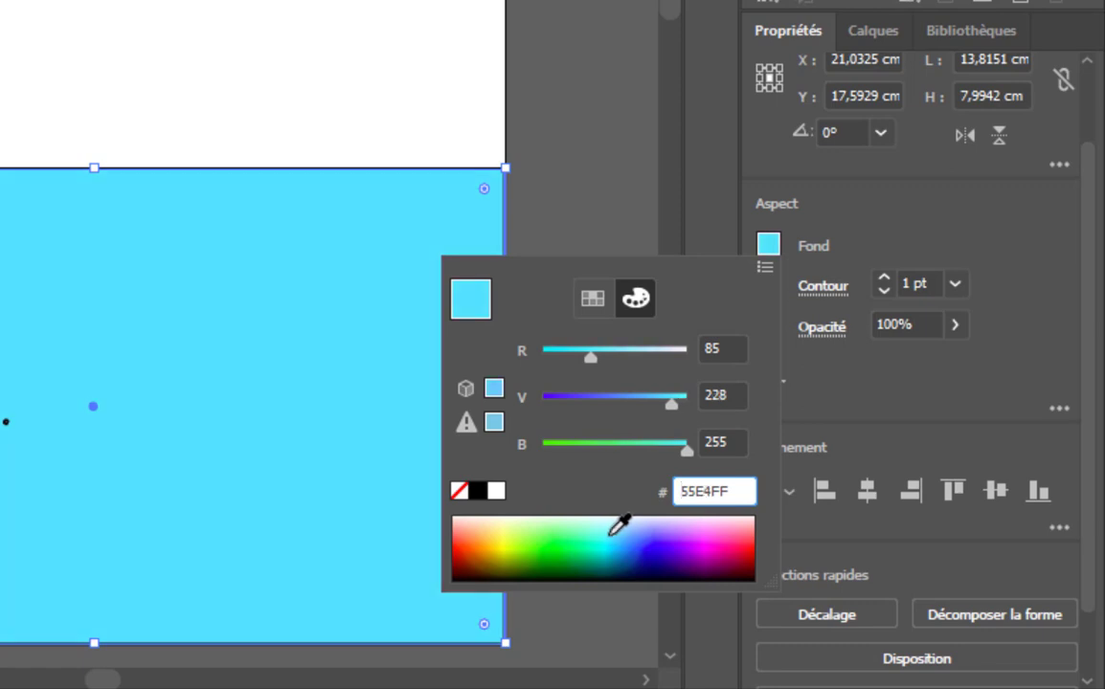
mouse_move(613, 534)
mouse_down()
mouse_move(607, 525)
mouse_move(877, 613)
mouse_up()
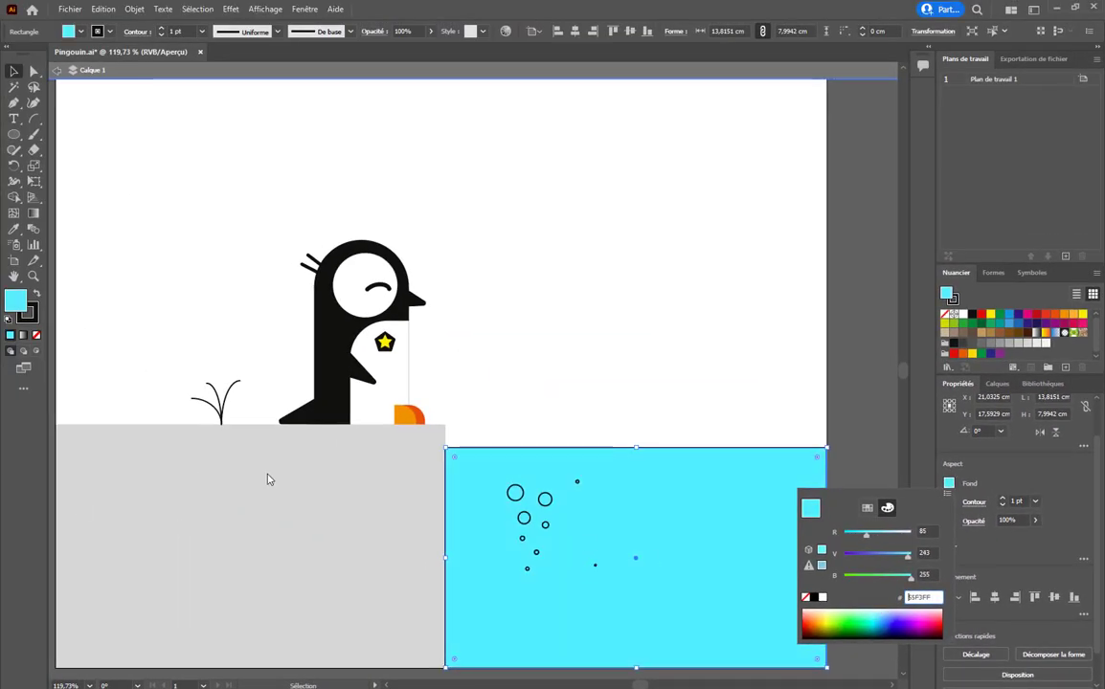
click(522, 492)
shift+click(548, 506)
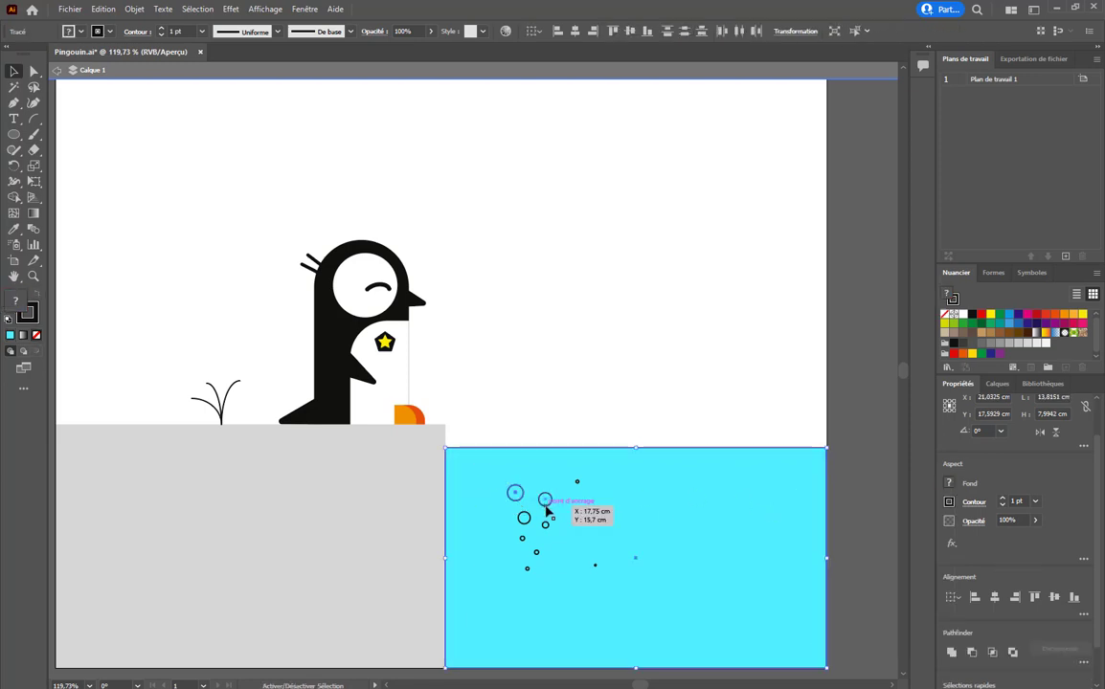
shift+click(522, 538)
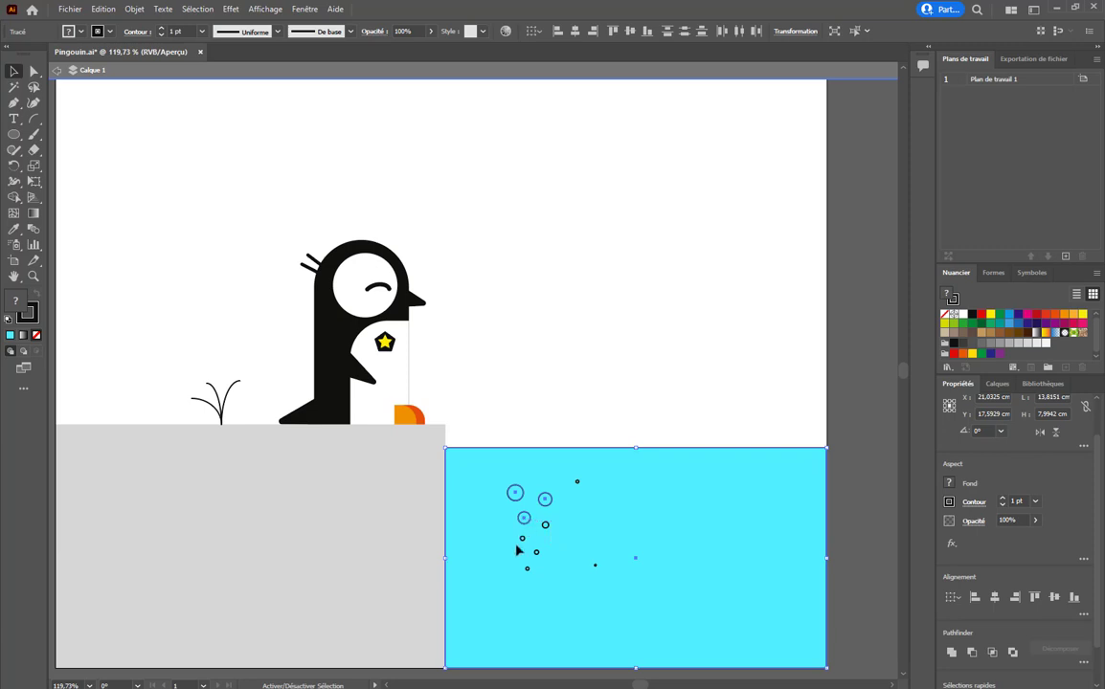
shift+click(534, 554)
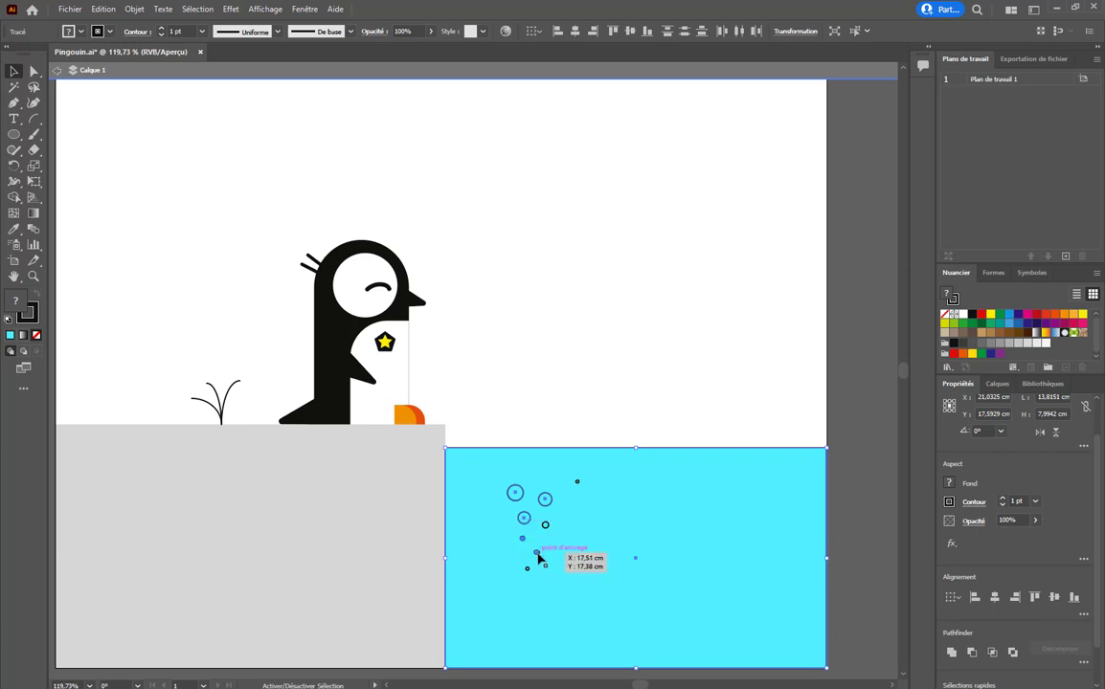
shift+click(578, 482)
shift+click(595, 565)
shift+click(634, 559)
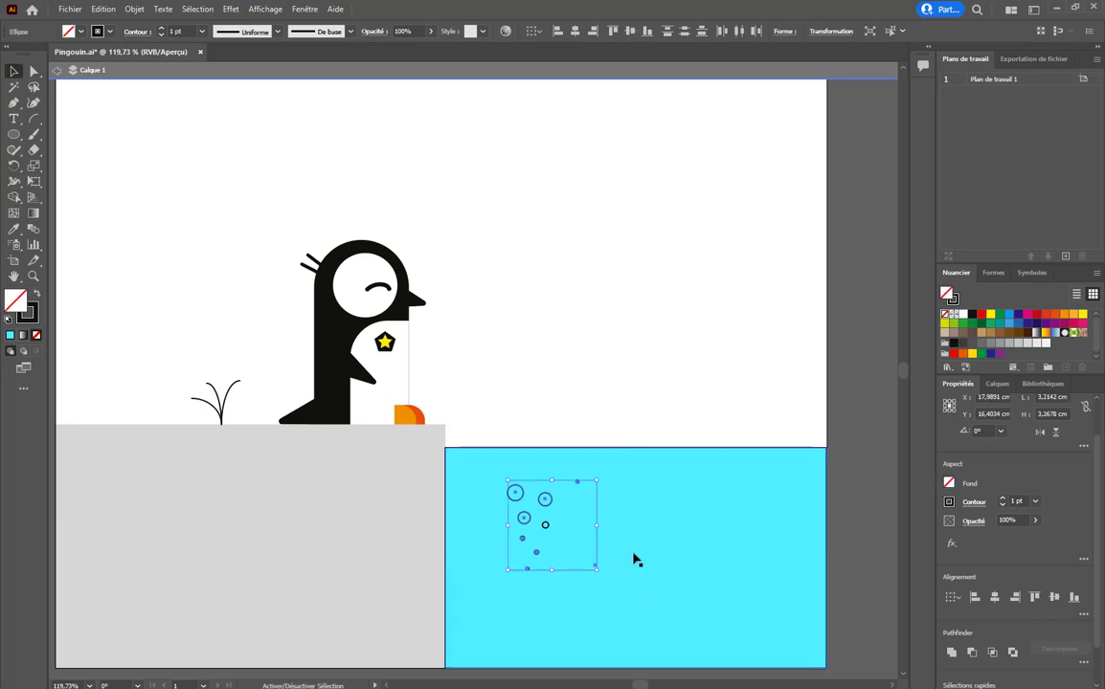
click(634, 563)
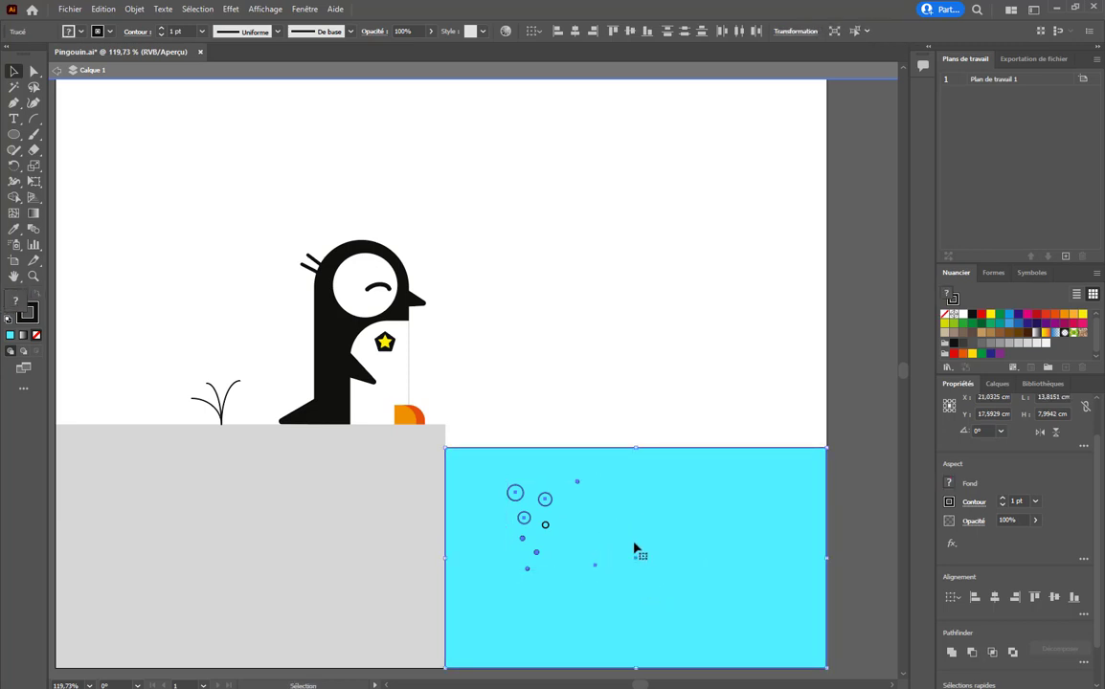
shift+click(550, 474)
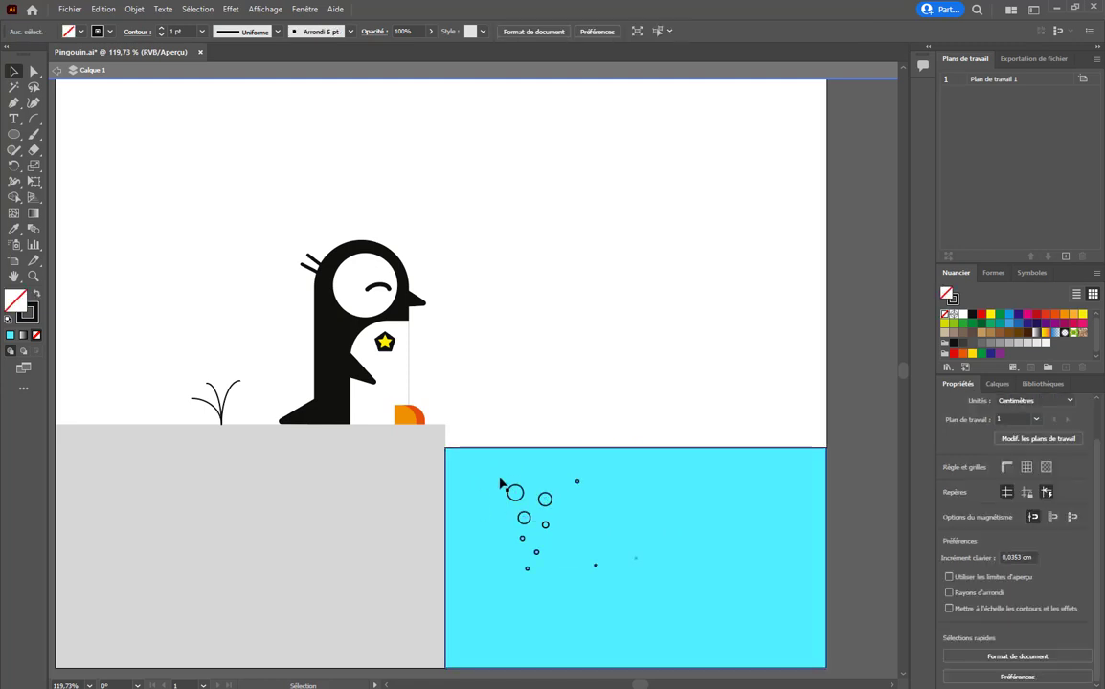
drag(499, 484, 548, 524)
key(ctrl+z)
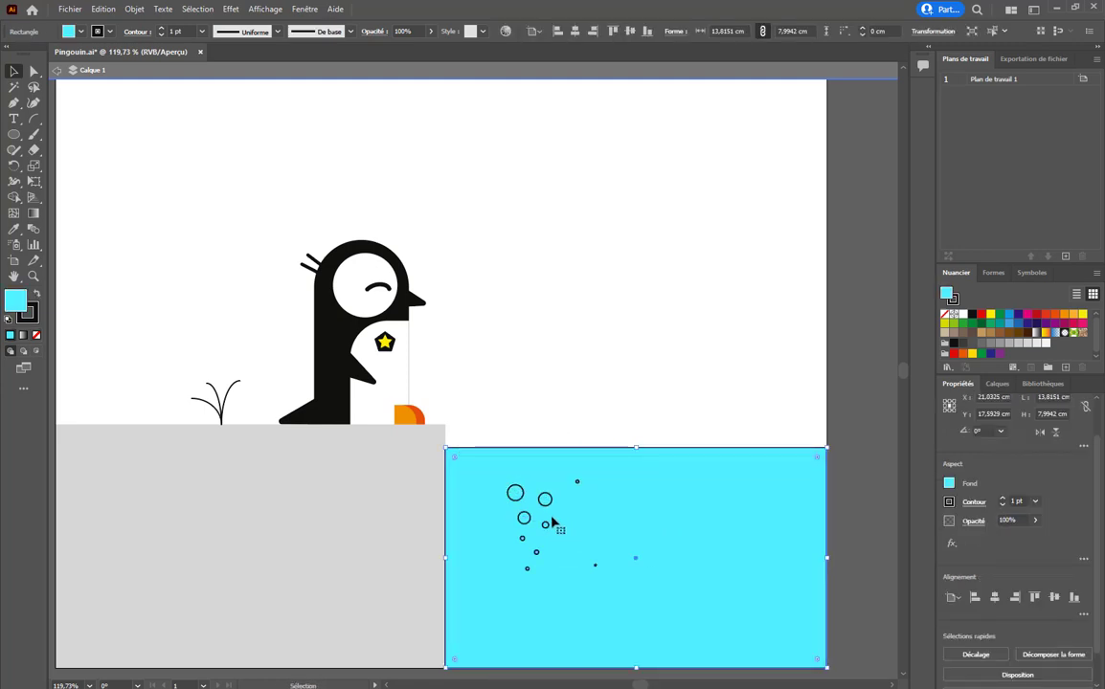
drag(489, 478, 570, 559)
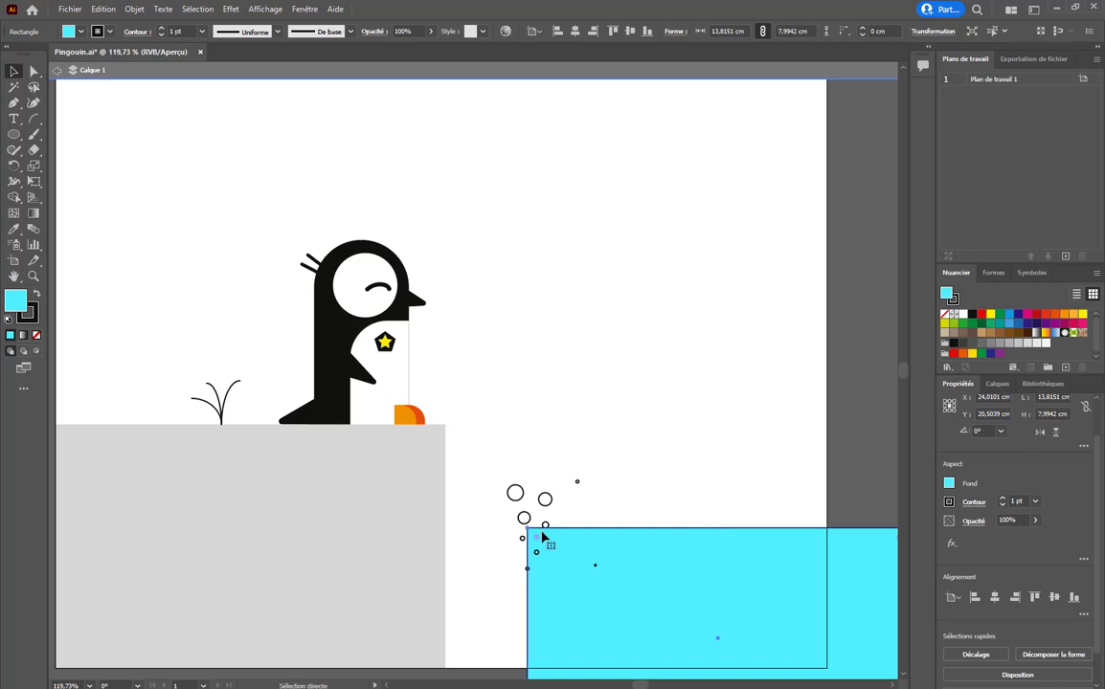
key(ctrl+z)
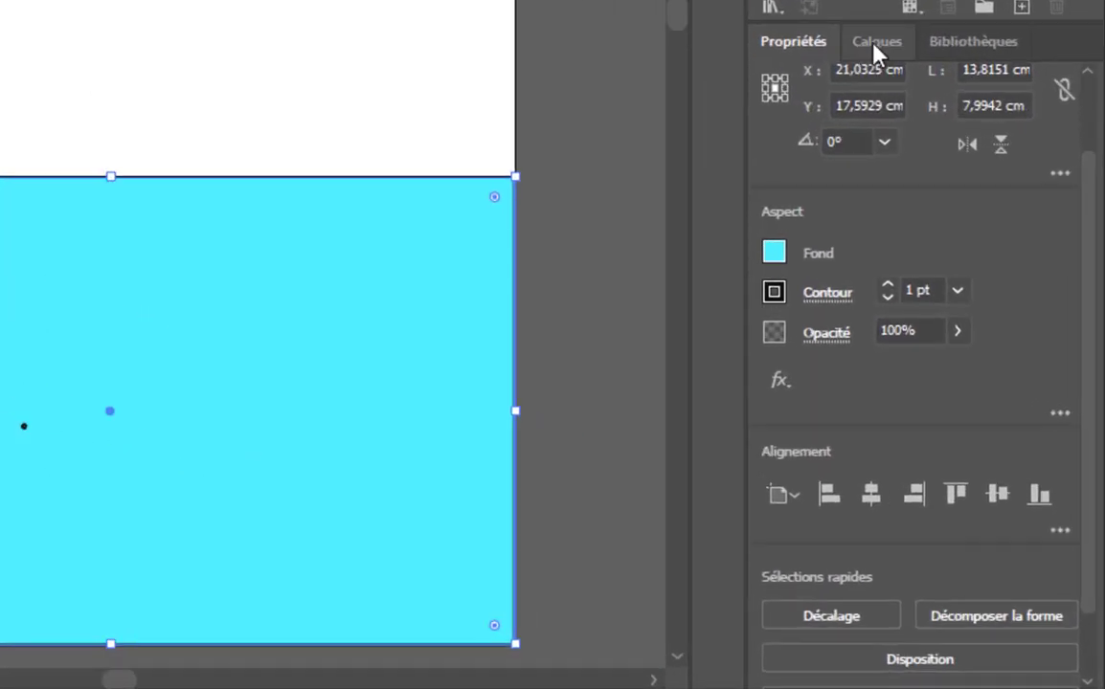
Lock the cyan water rectangle in the Layers (Calques) list
click(873, 44)
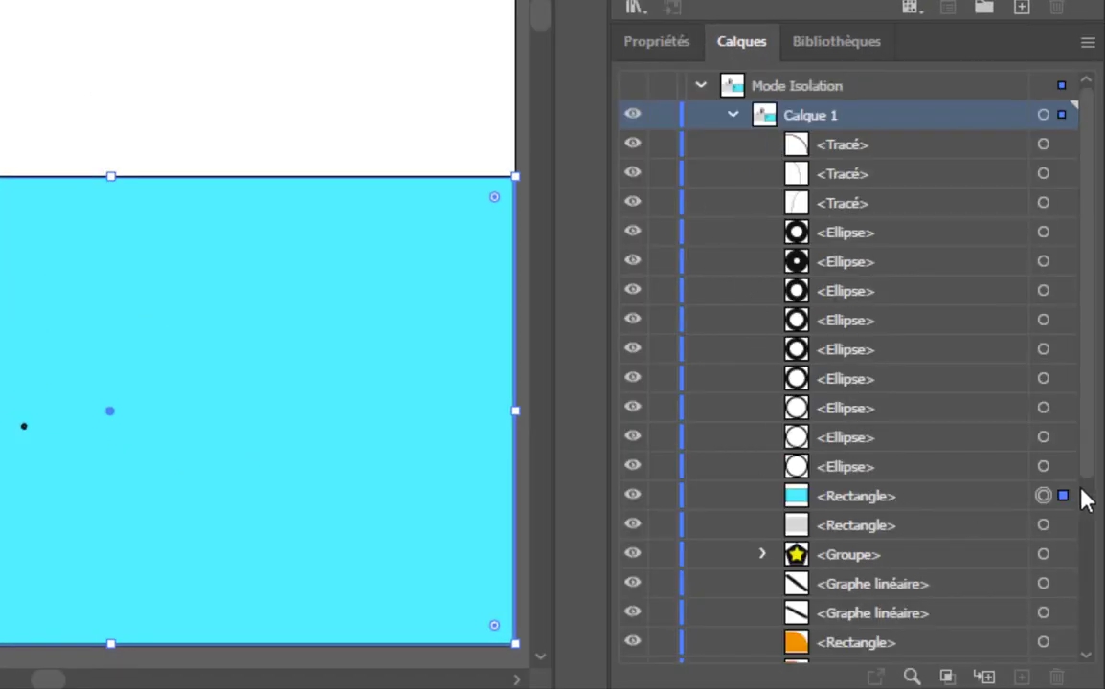
click(631, 496)
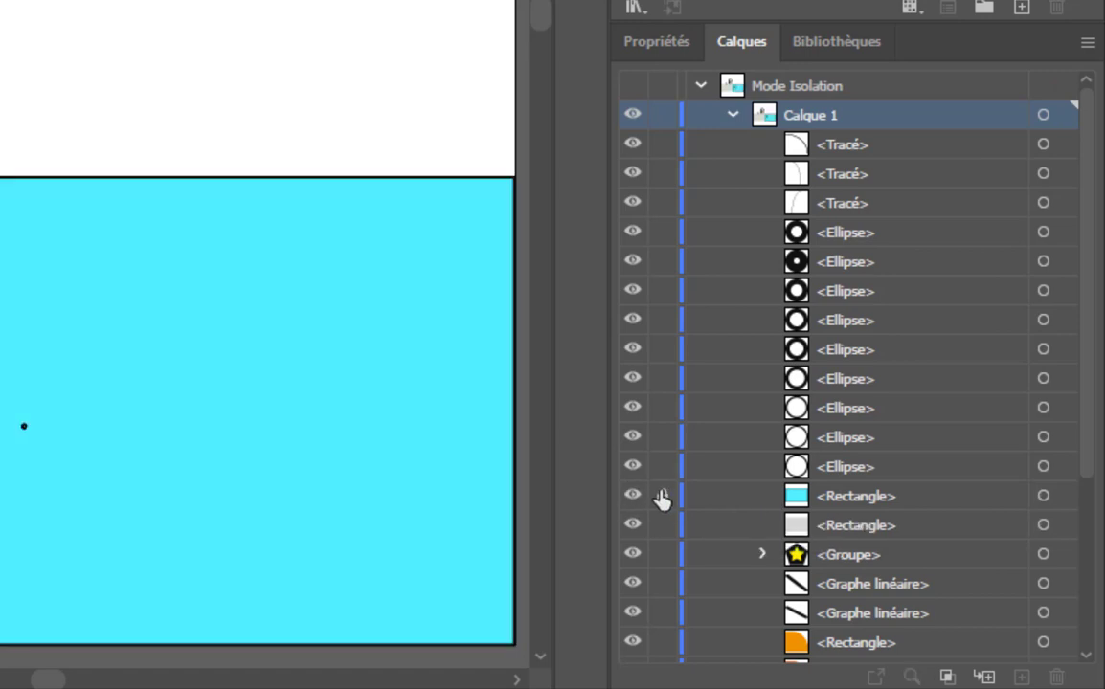
click(660, 499)
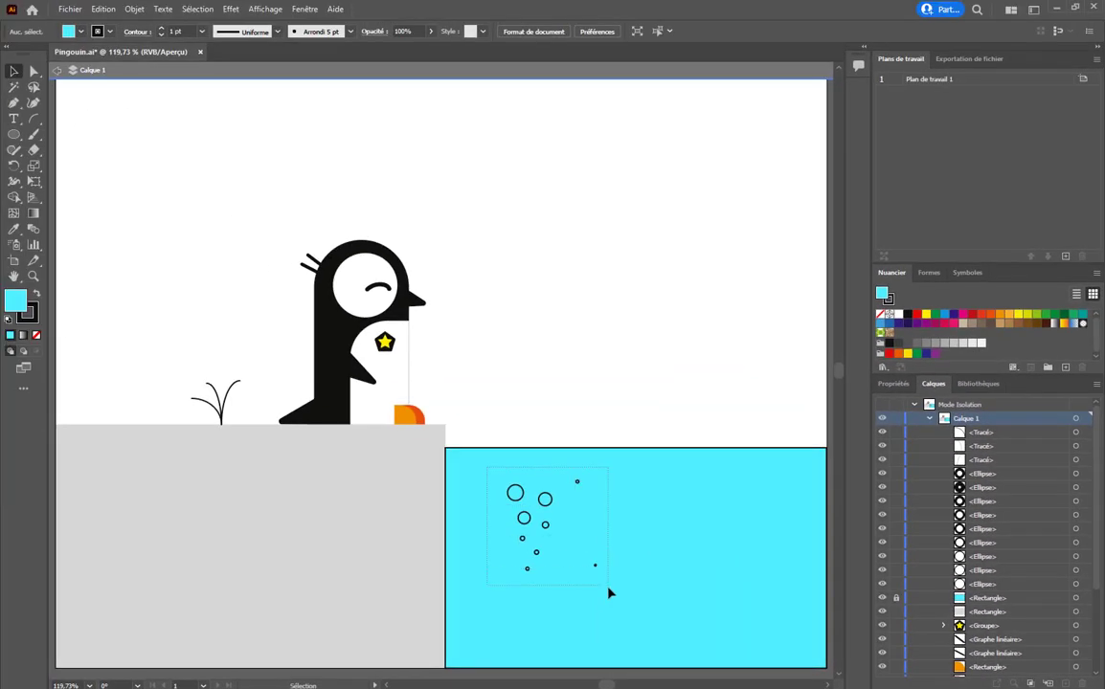
Give the selected bubbles a white fill and no outline
drag(614, 607, 614, 605)
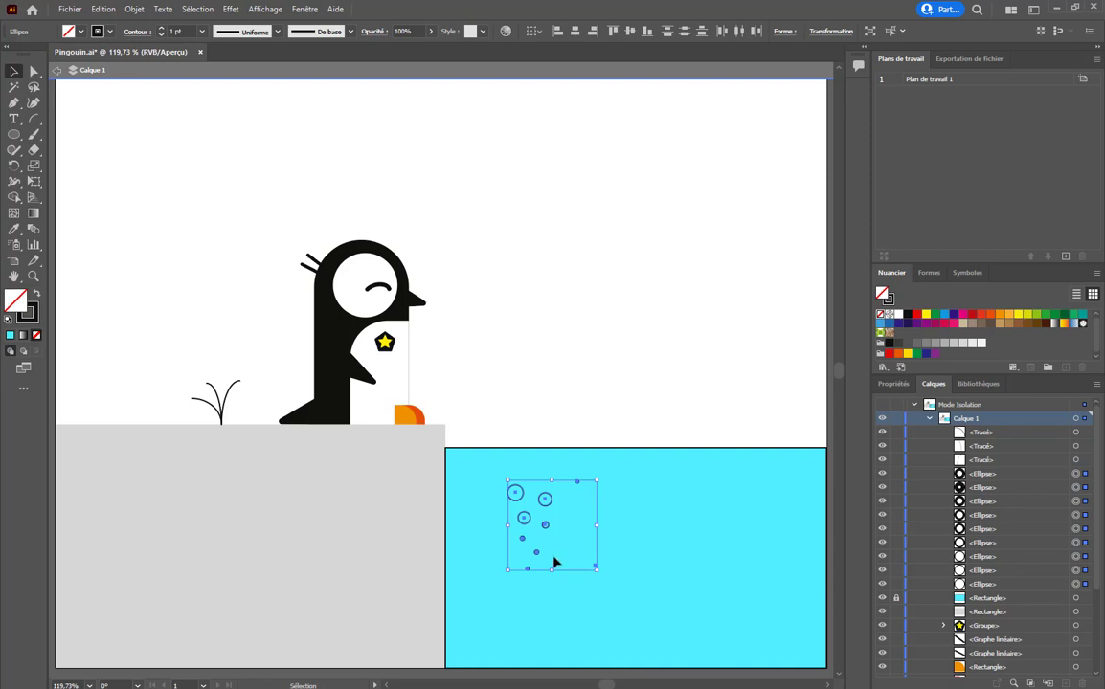
click(894, 383)
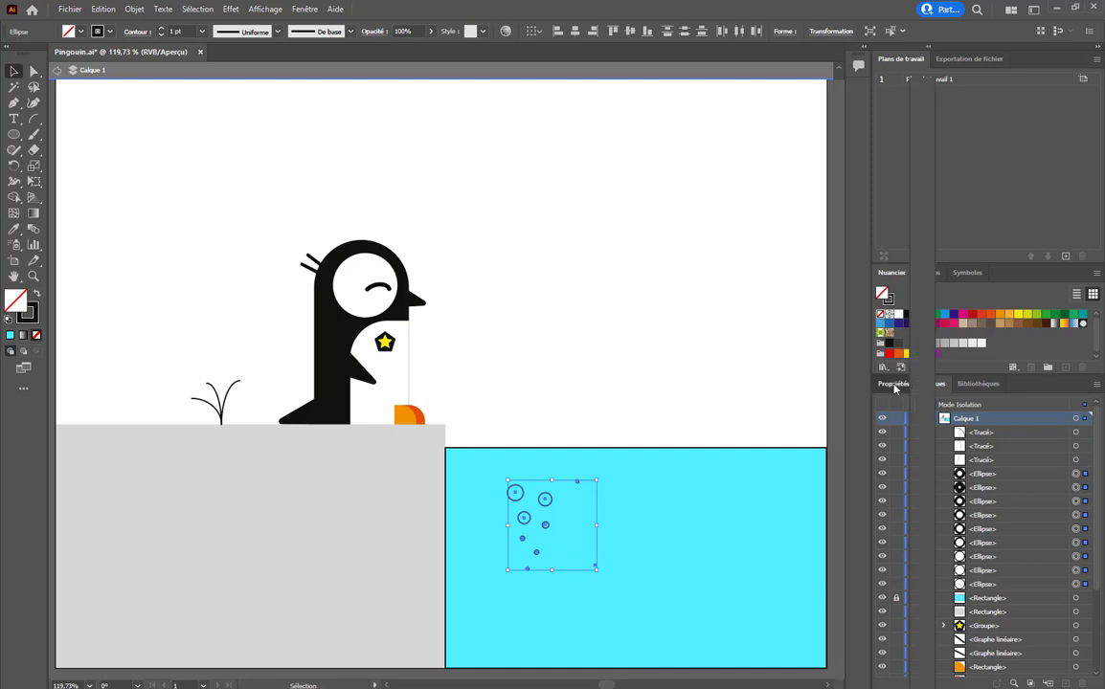
drag(869, 555, 907, 556)
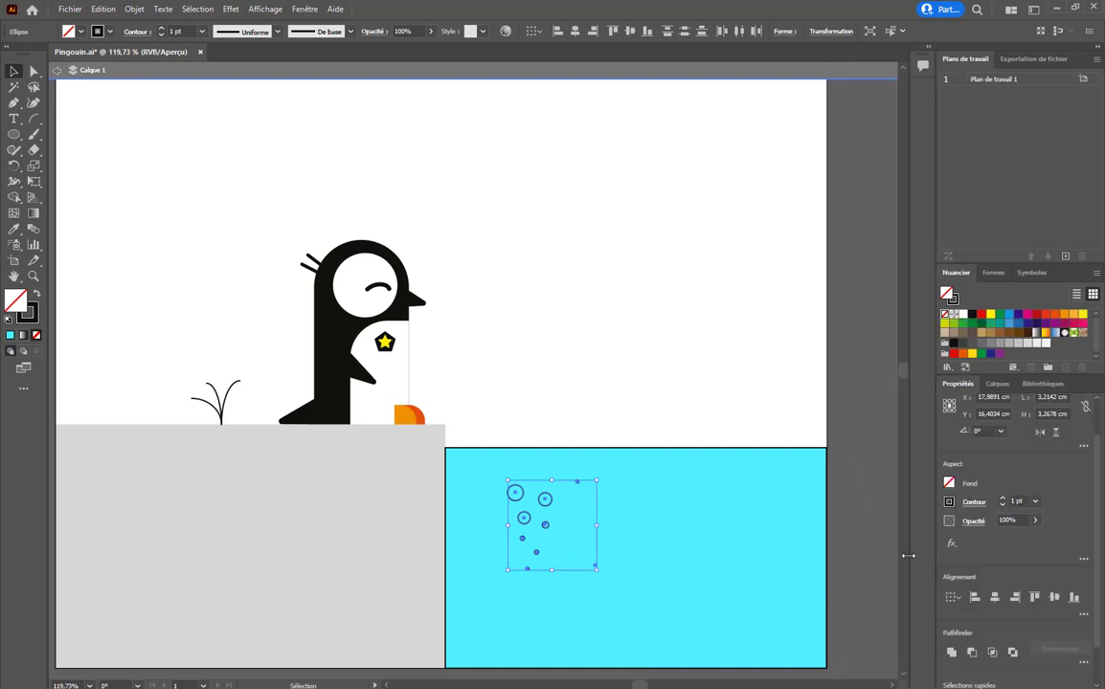
click(948, 483)
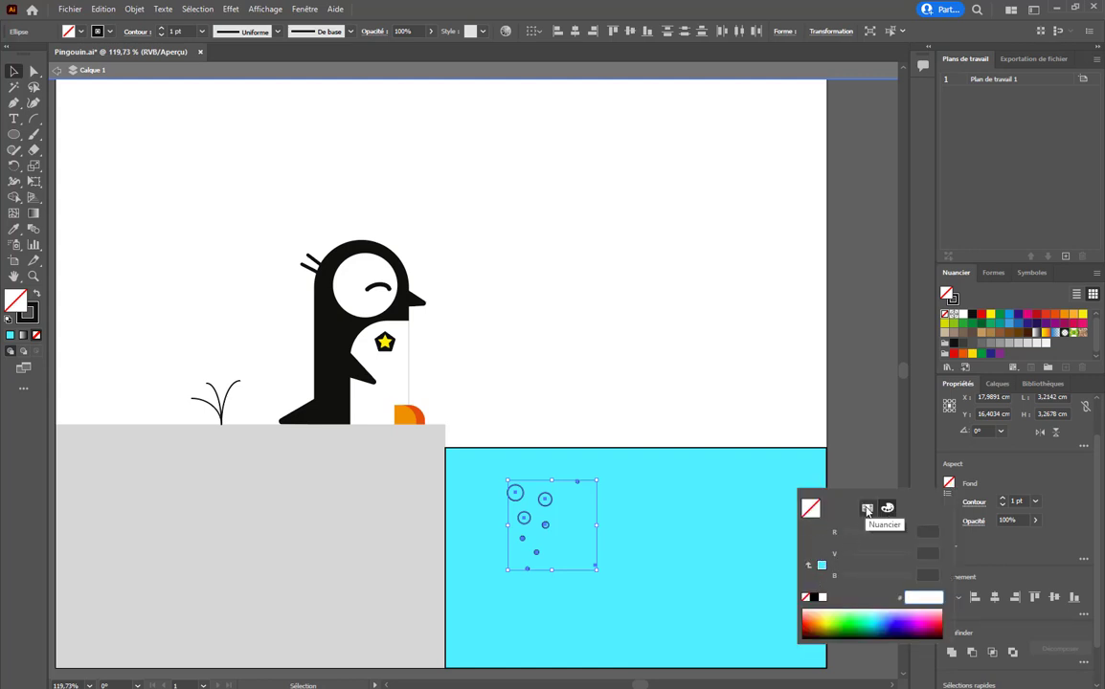
click(866, 509)
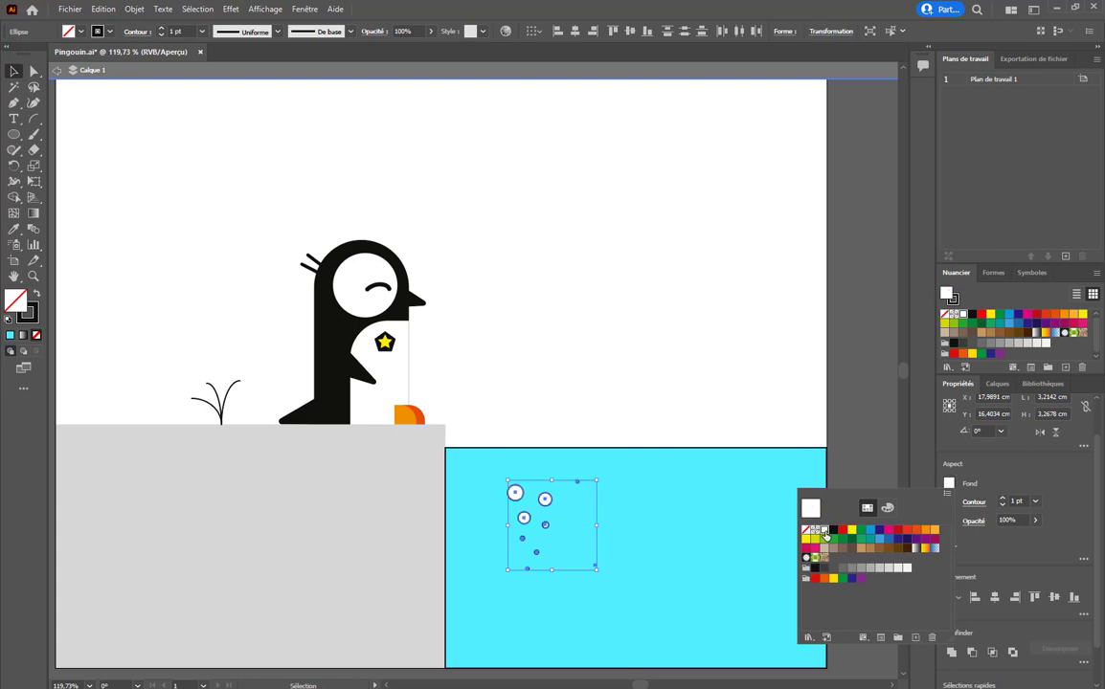
click(824, 531)
click(948, 503)
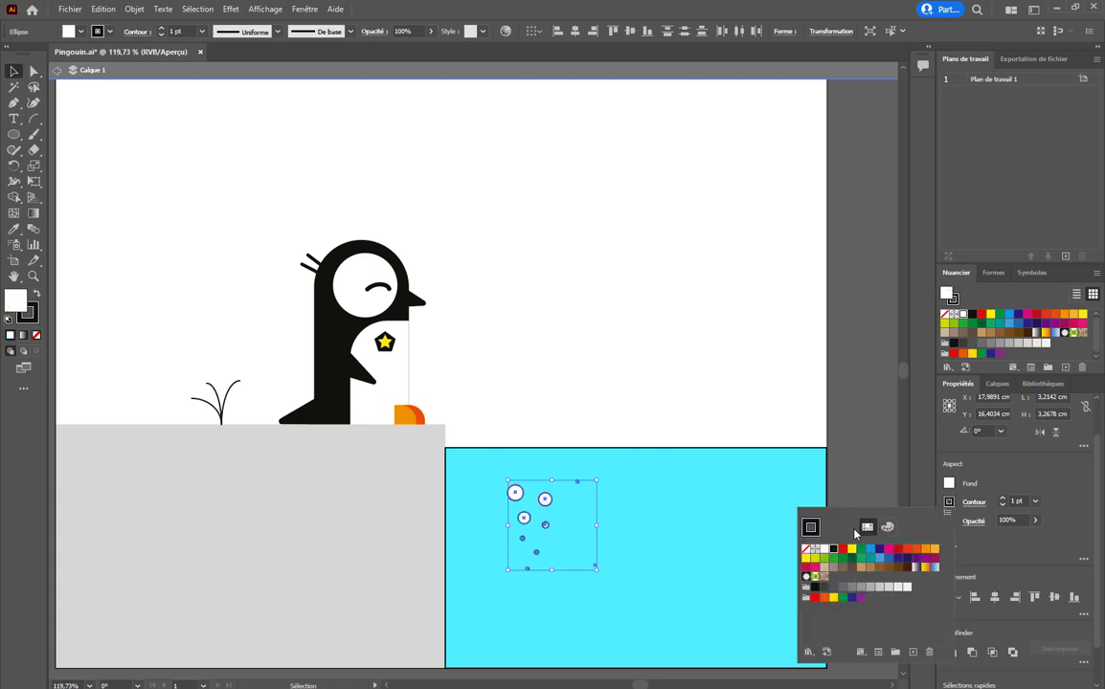
click(805, 549)
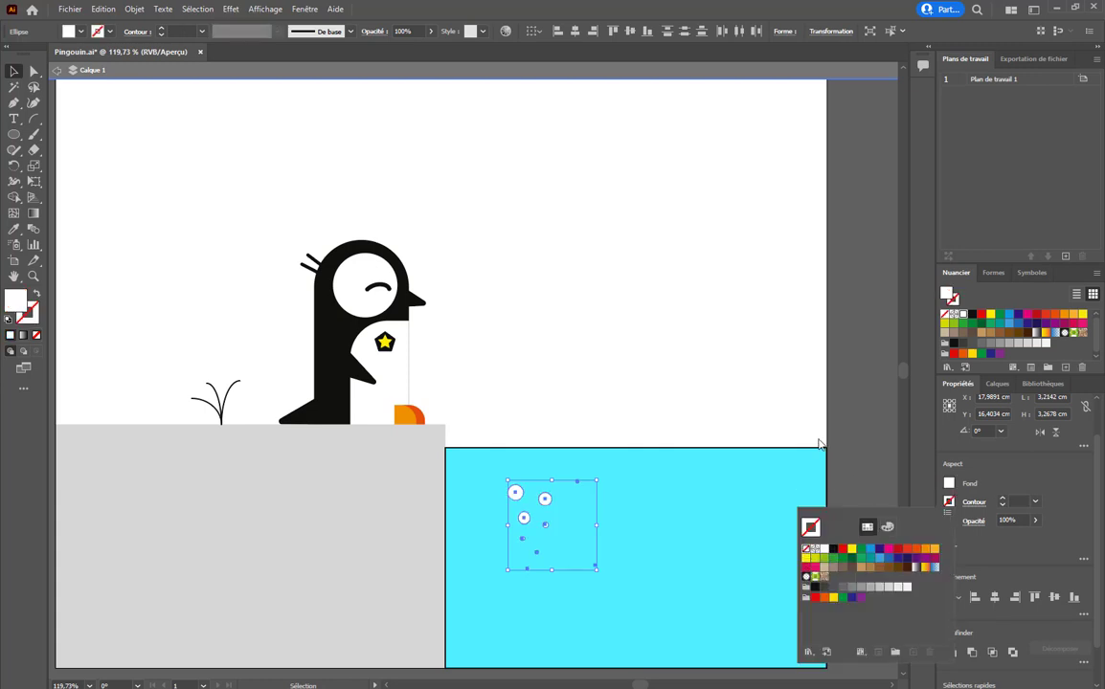
click(754, 482)
Deselect the bubbles, switch to the Rectangle tool and view the artboard at 100%
click(708, 517)
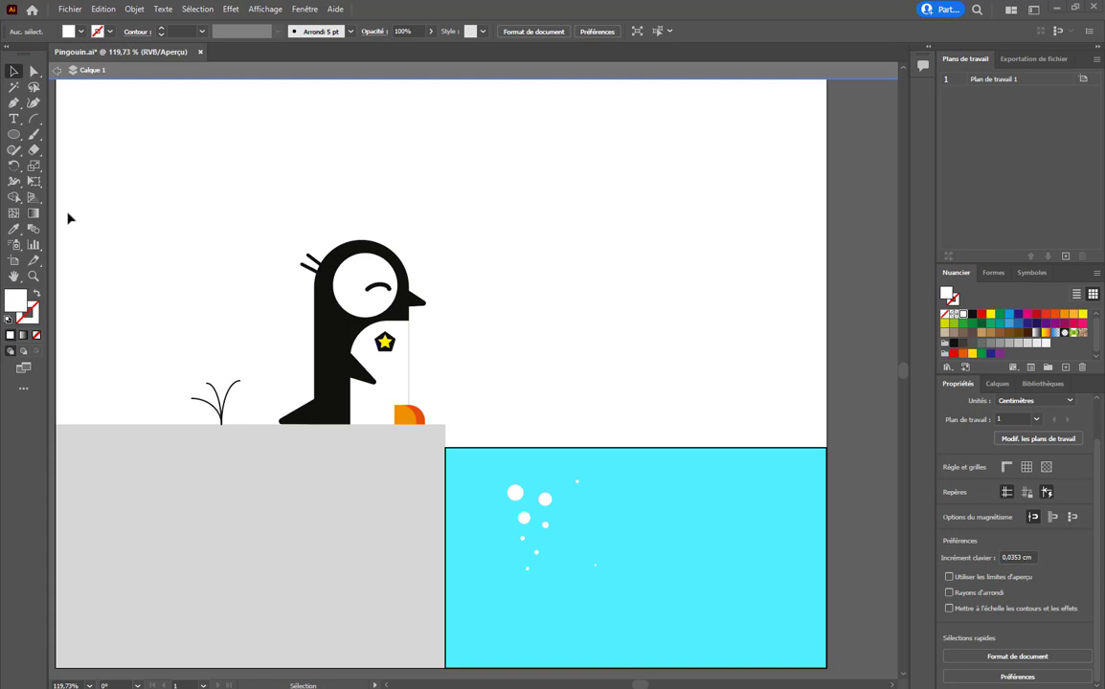
click(15, 135)
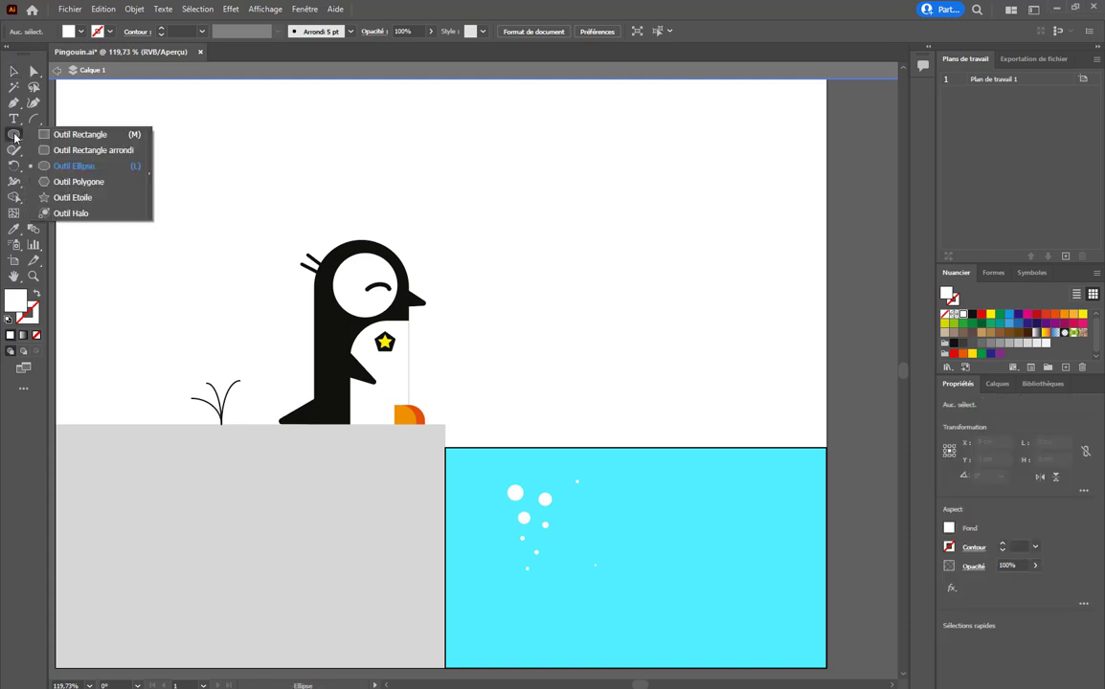
click(60, 135)
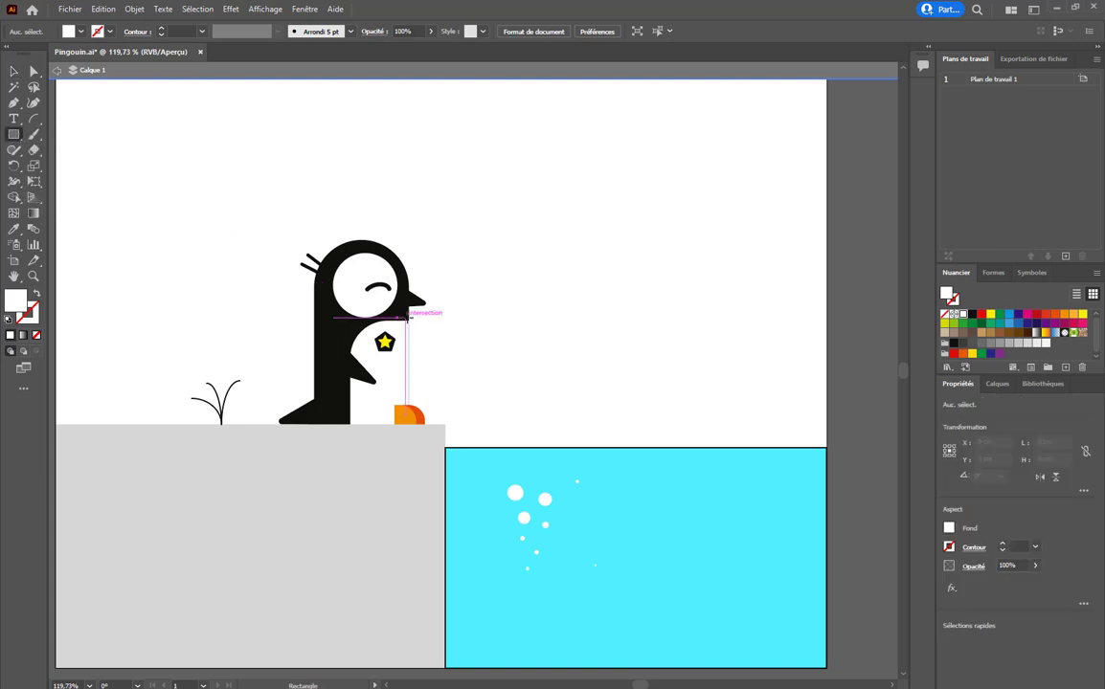
key(ctrl+1)
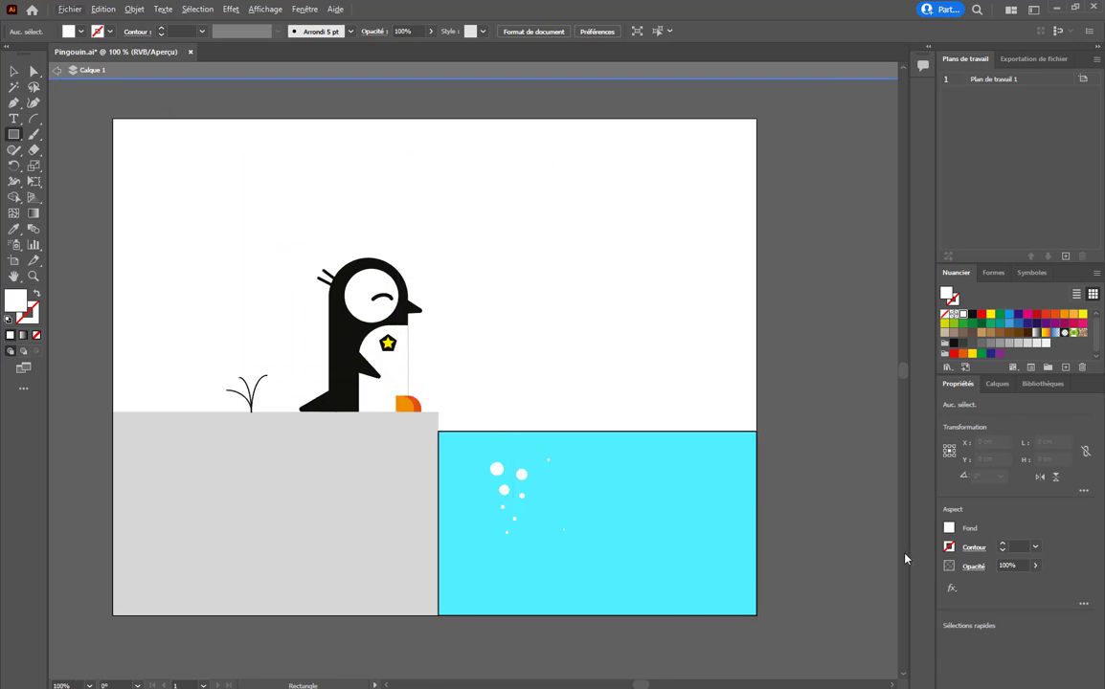
Select the bottom-most group in Layers and set the fill colour to blue
click(997, 383)
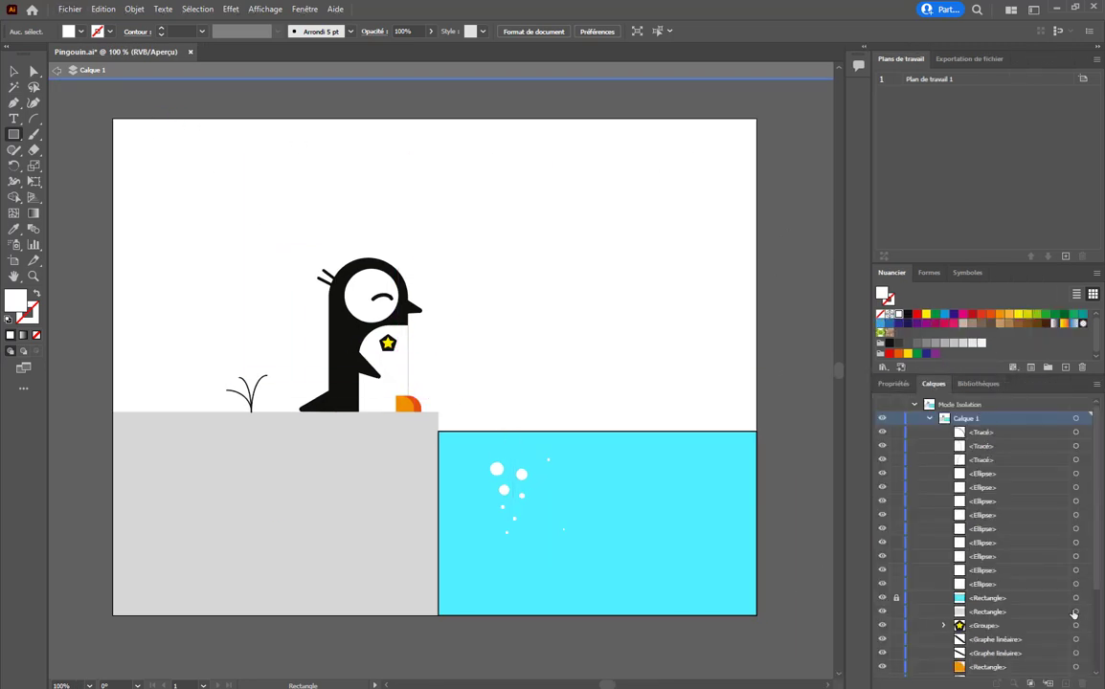
scroll(1068, 617, down, 3)
click(1003, 675)
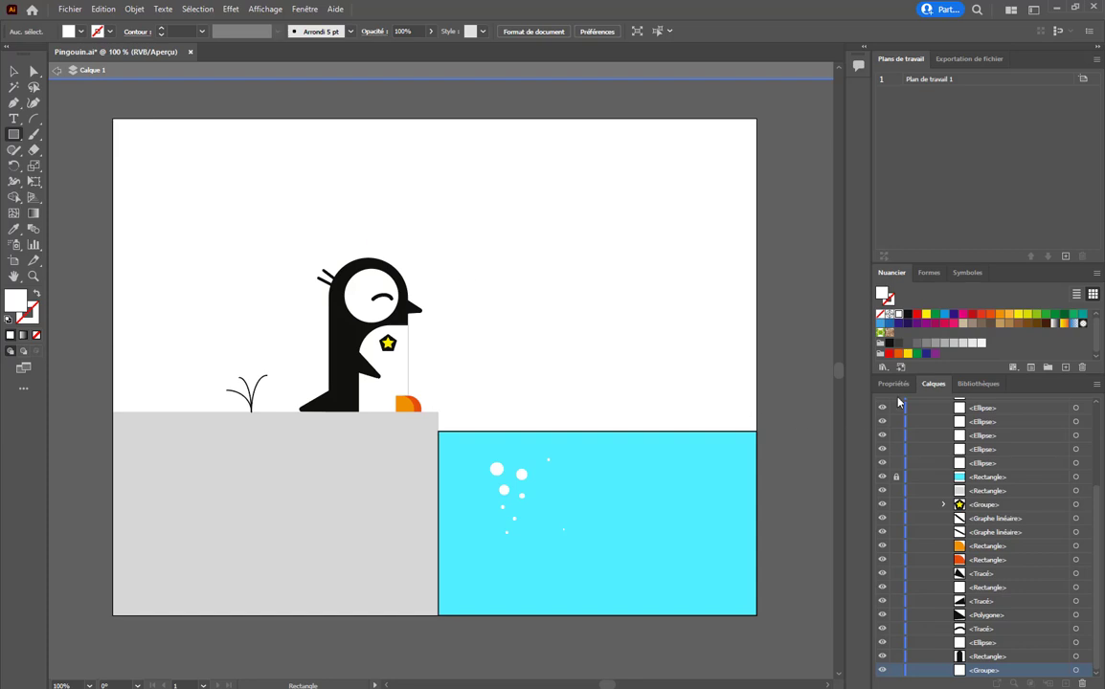
click(893, 384)
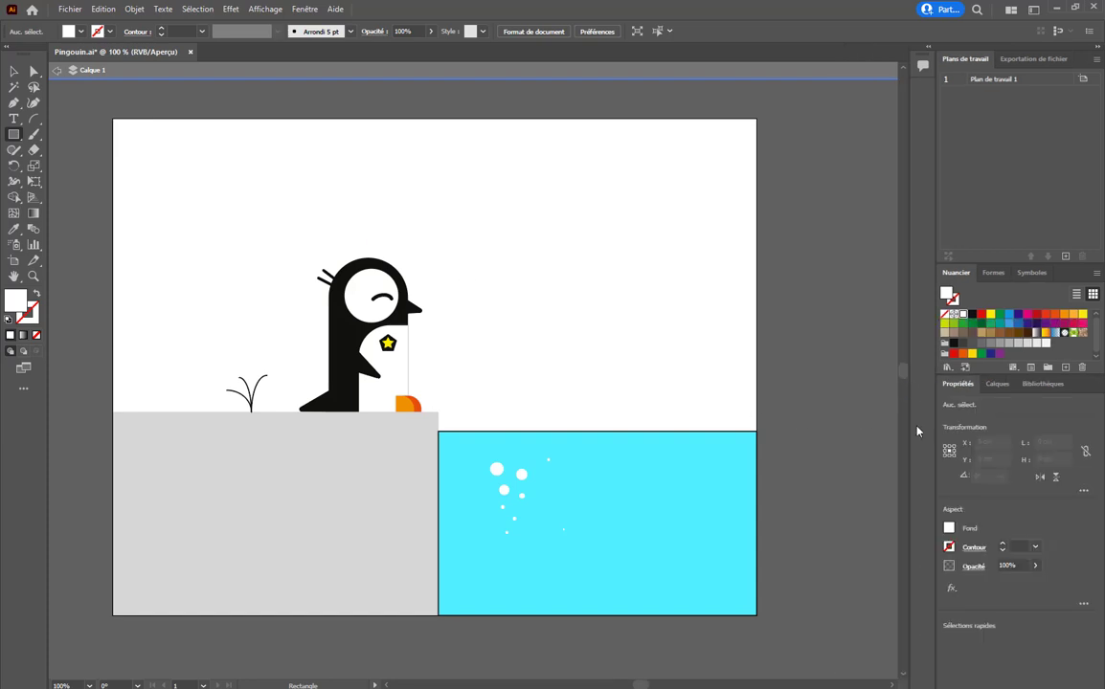
click(950, 529)
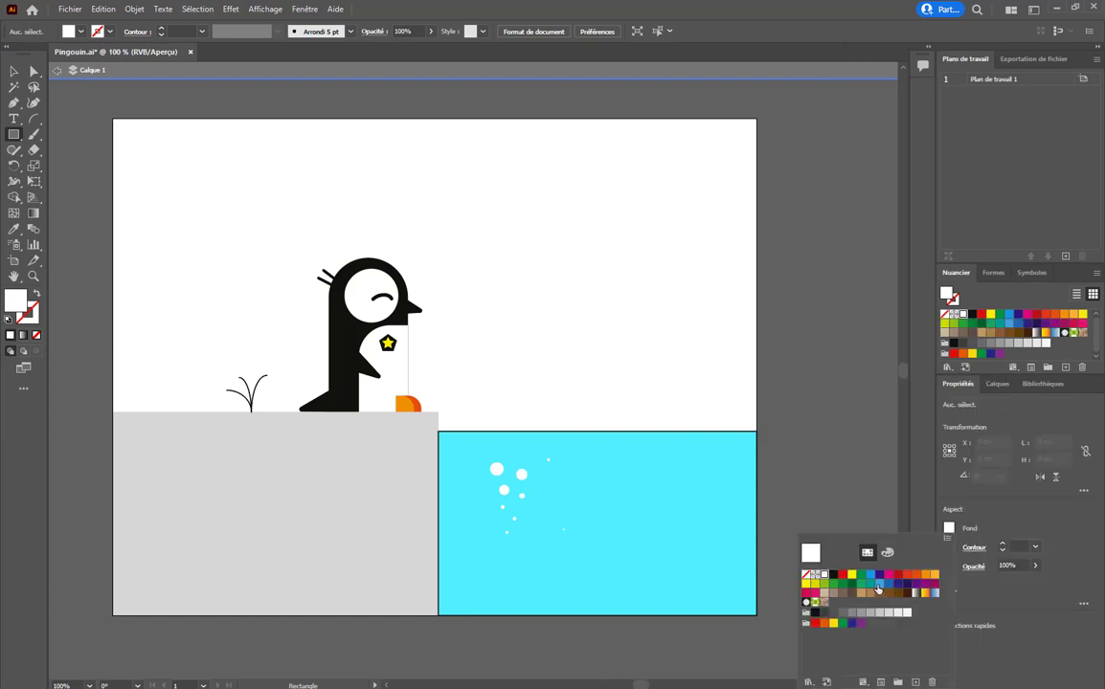
click(879, 584)
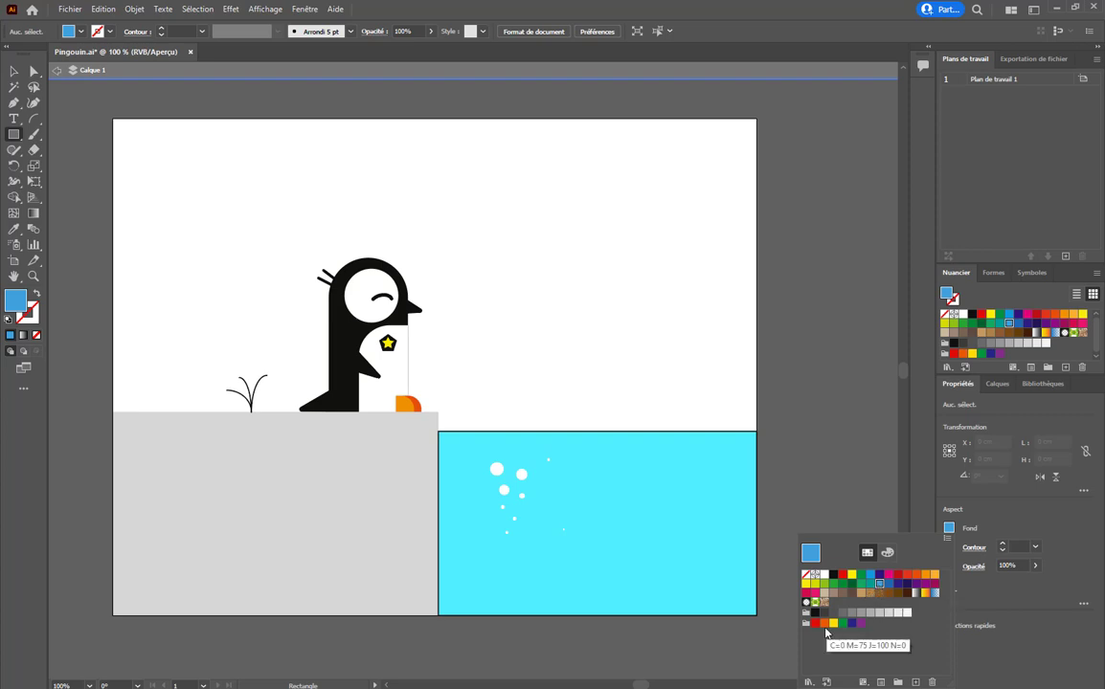
click(950, 548)
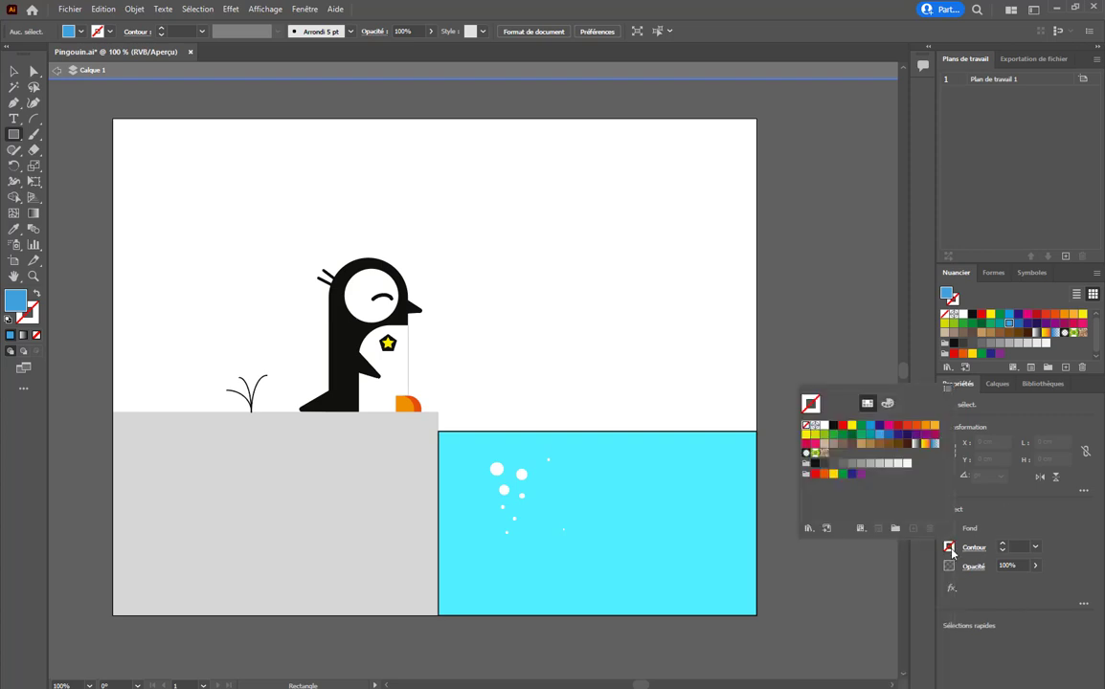
Reopen the Layers list and pick the bottom-most group in the stack
click(997, 383)
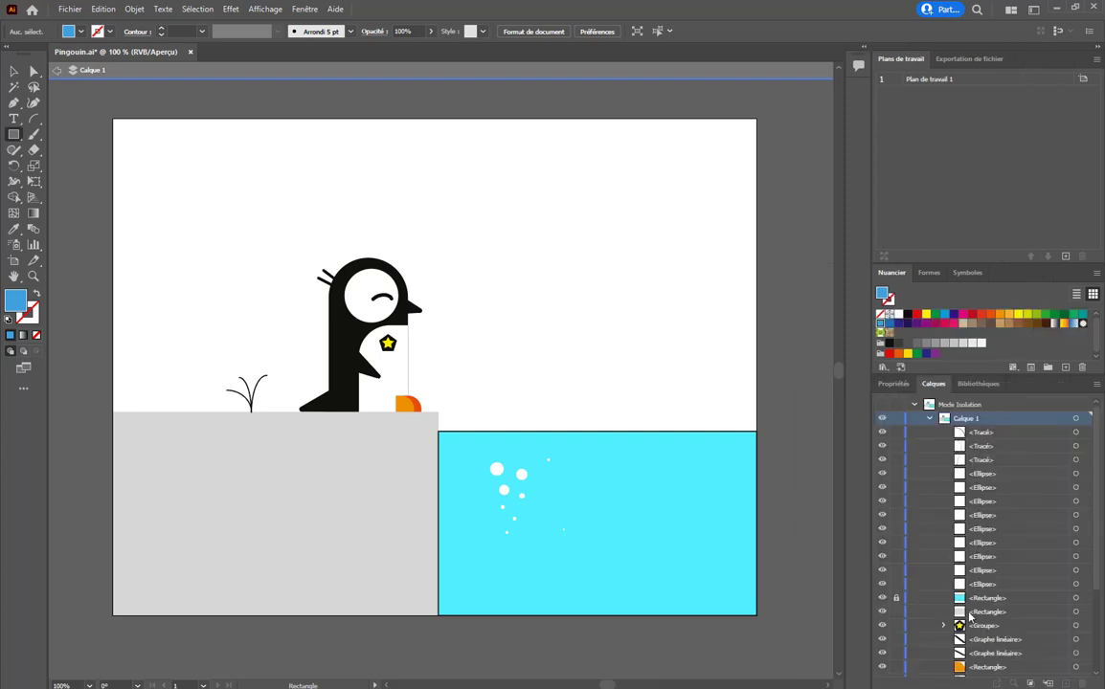
scroll(886, 558, down, 5)
click(979, 670)
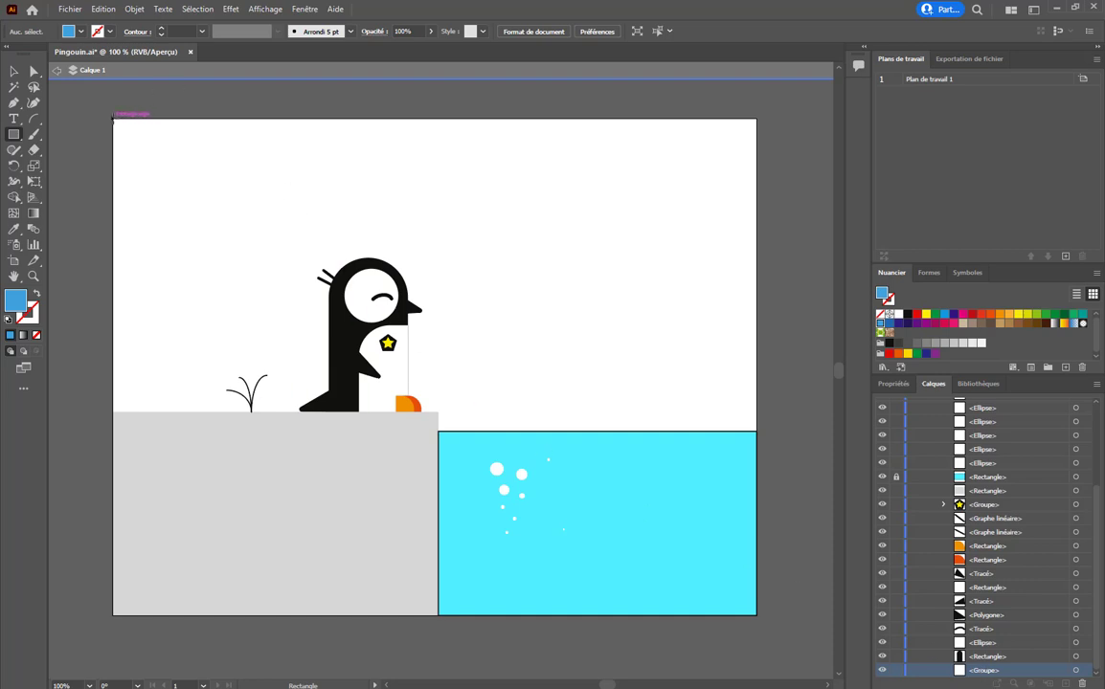
Draw a 27,94 × 21,59 cm rectangle covering the whole artboard
drag(113, 119, 756, 615)
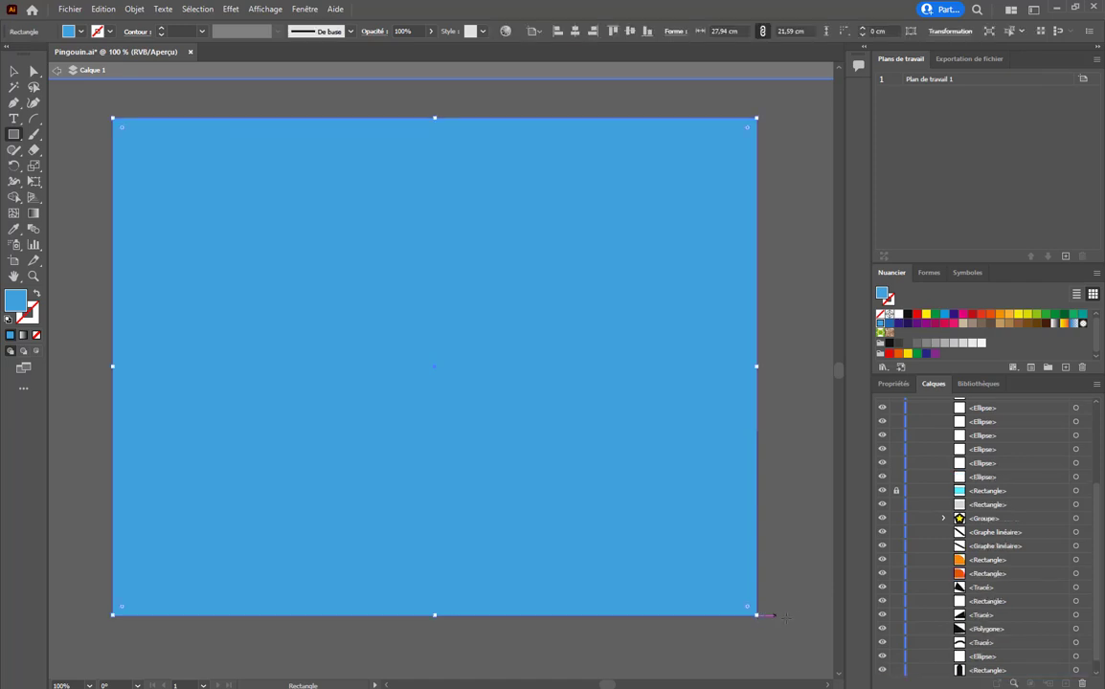
scroll(1032, 518, up, 5)
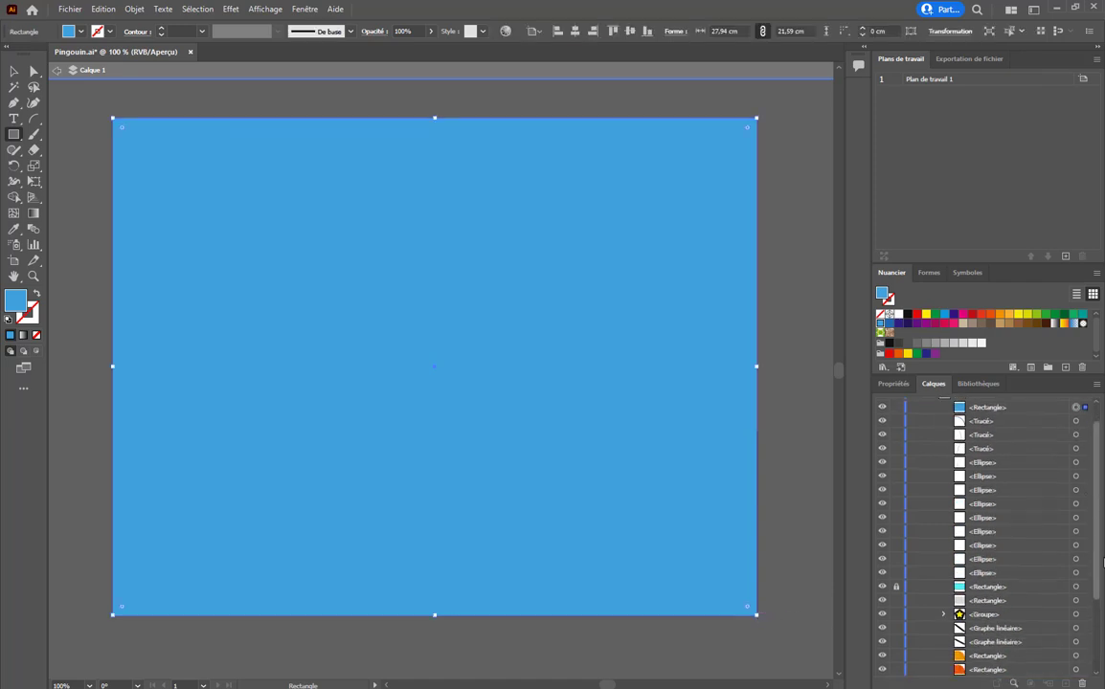
scroll(1097, 509, down, 5)
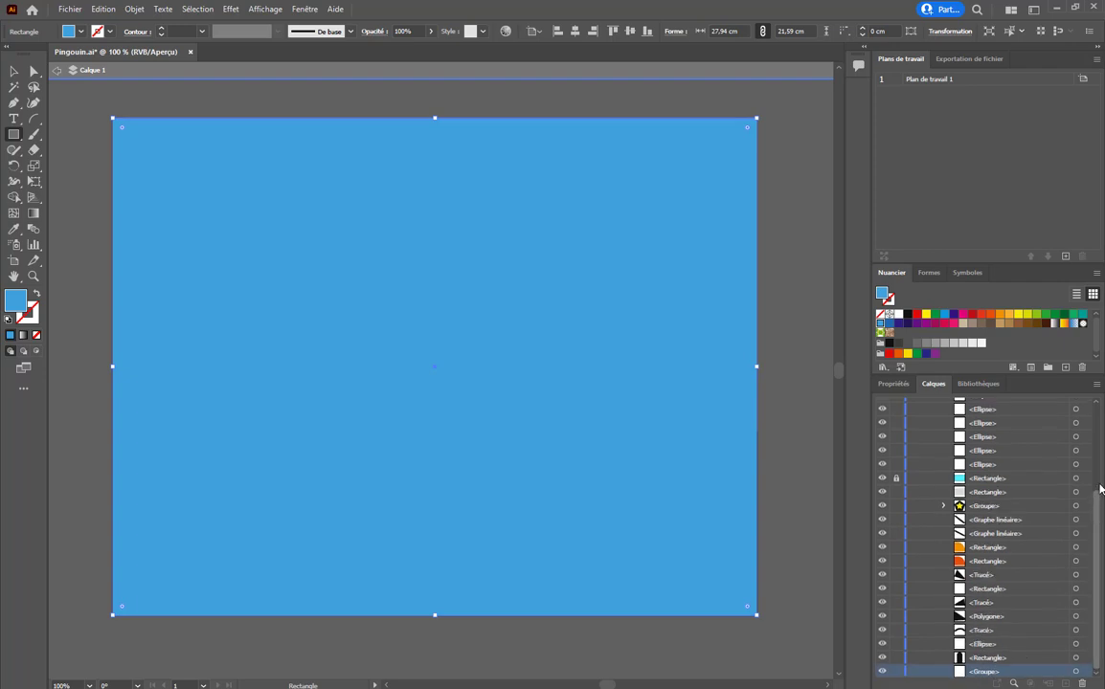
scroll(1097, 495, up, 5)
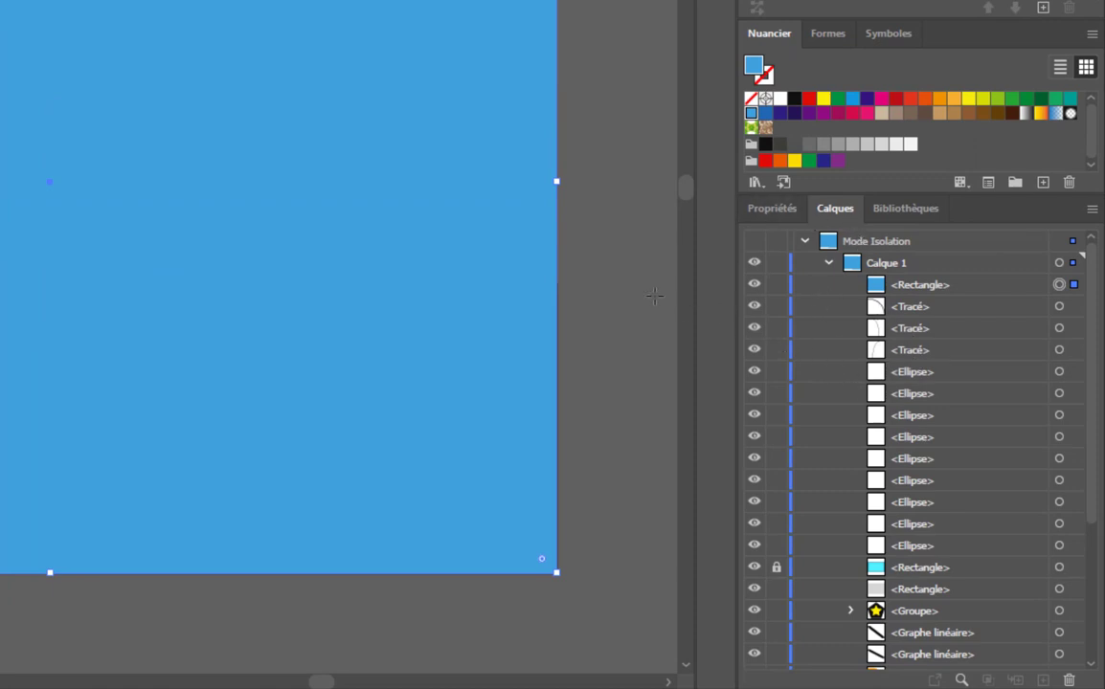
Send the new rectangle behind all other artwork with Disposition > Arrière-plan
click(768, 209)
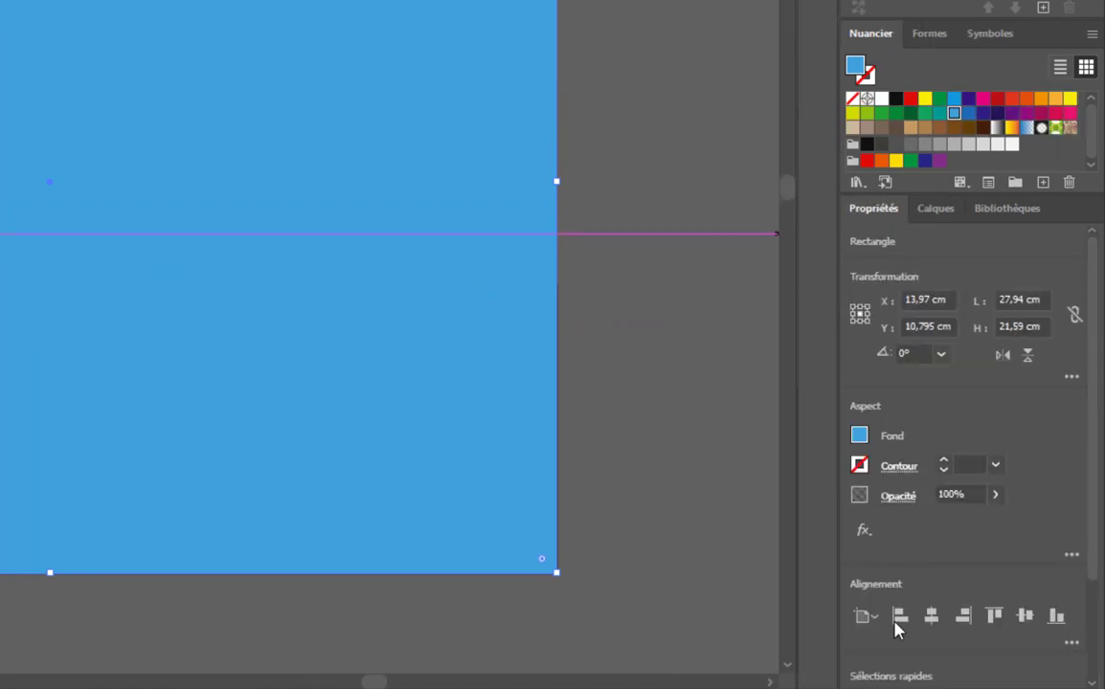
scroll(996, 586, down, 3)
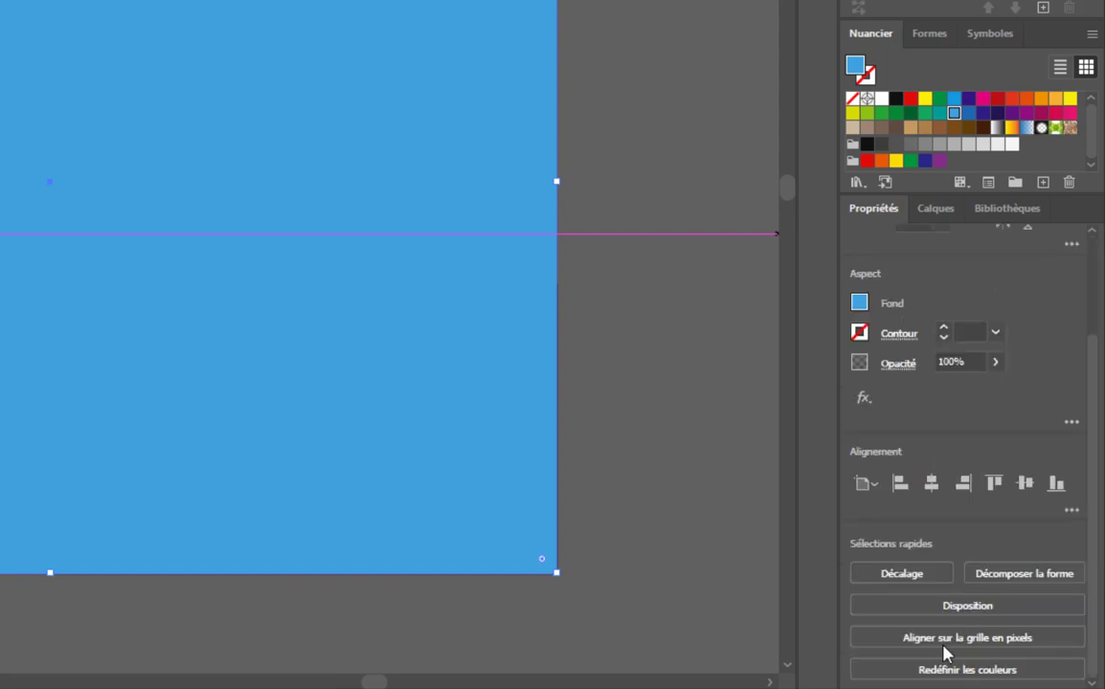
click(982, 607)
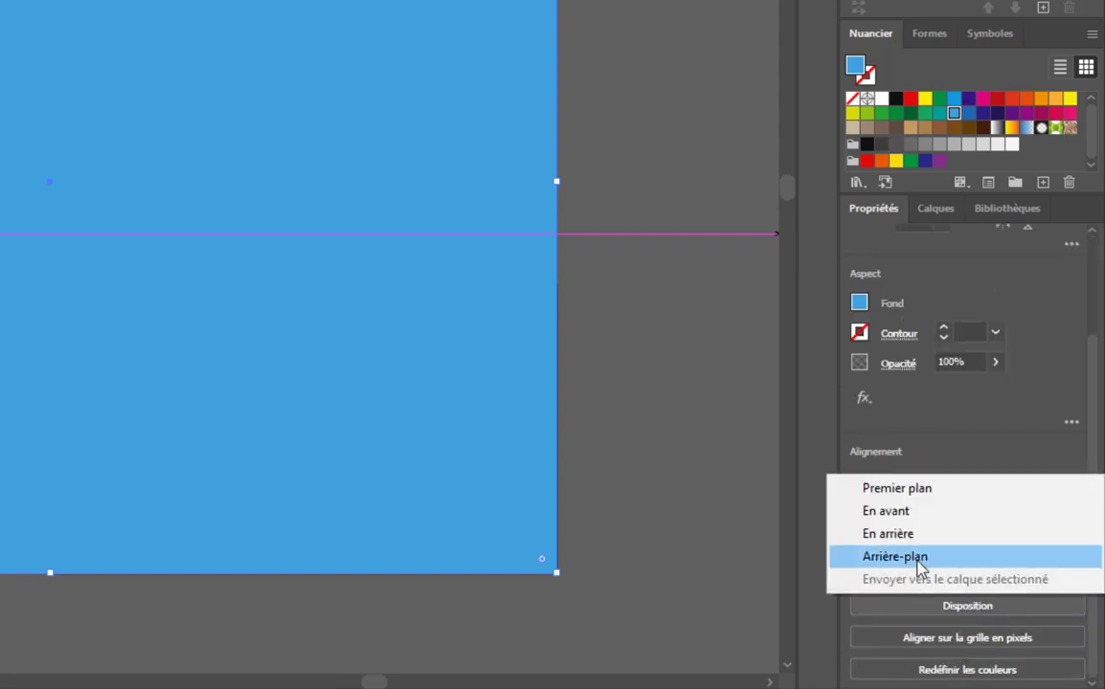
click(916, 557)
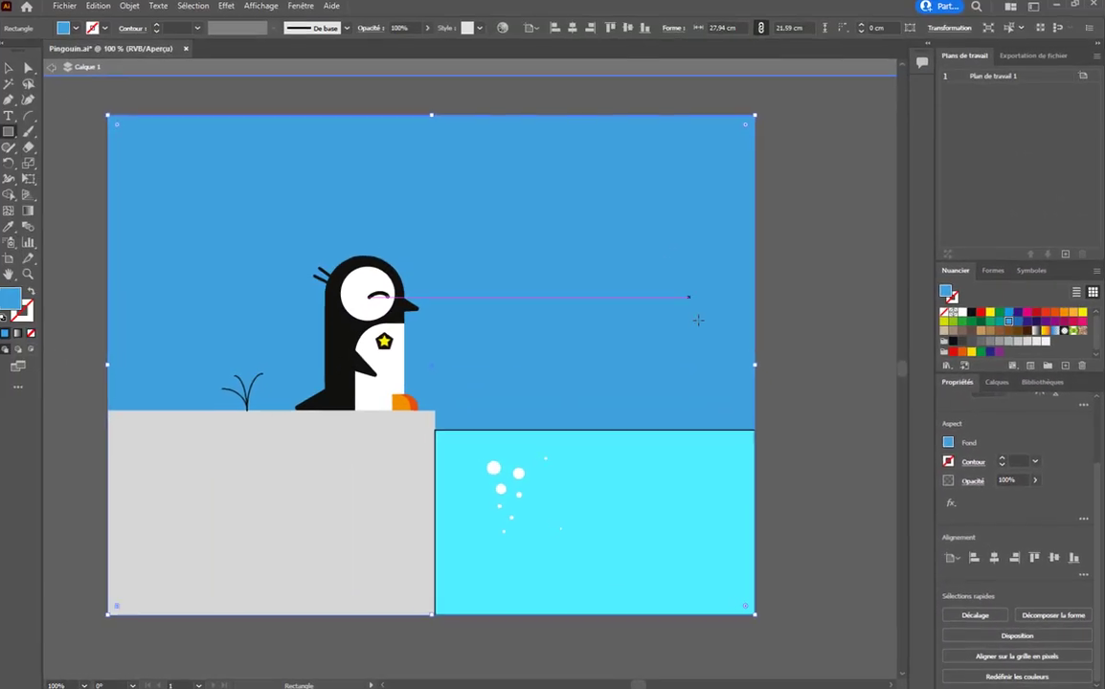
Mix the sky fill in RGB to periwinkle blue #A1C4FF (R 161, G 196, B 255)
click(950, 445)
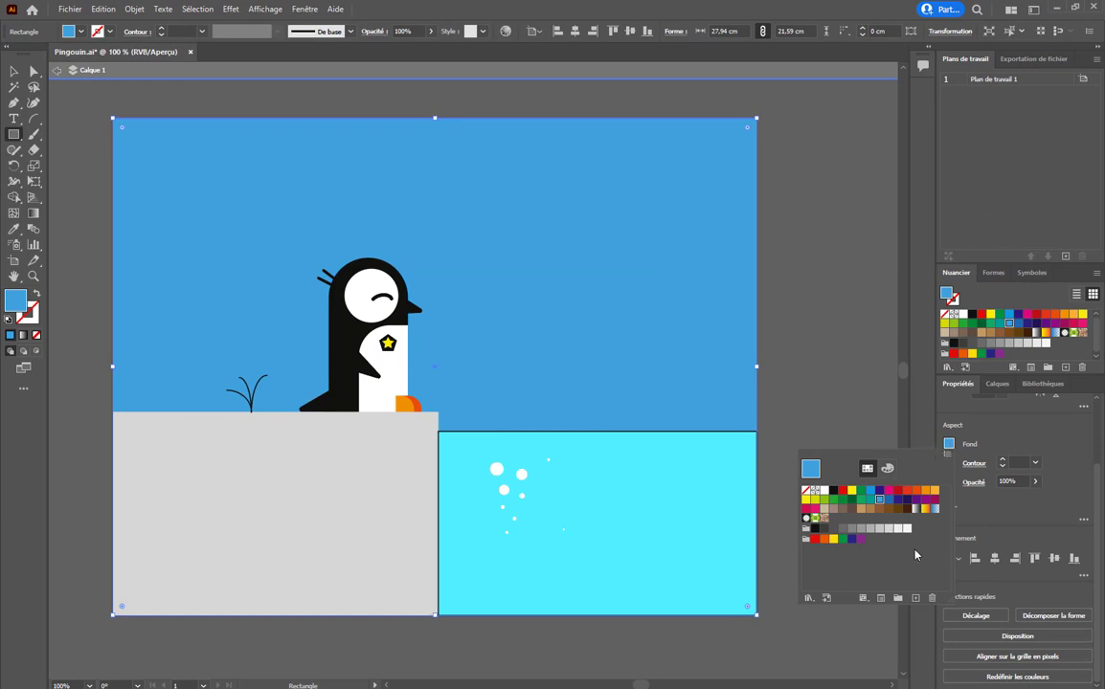
click(889, 468)
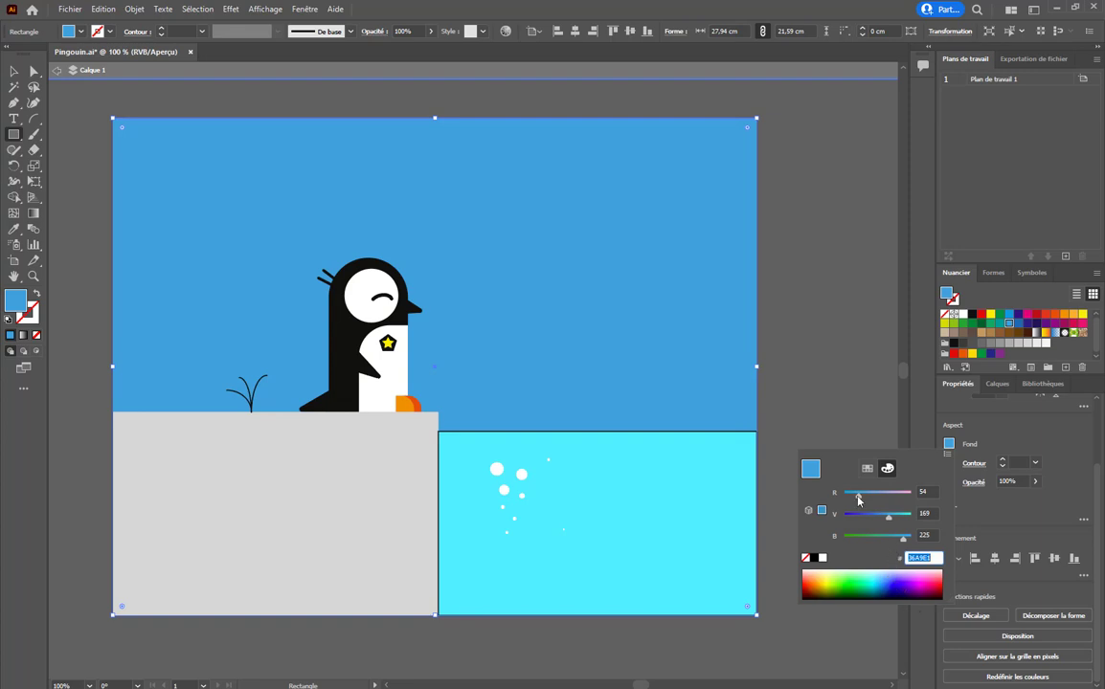
mouse_move(858, 495)
mouse_down()
mouse_move(876, 495)
mouse_move(910, 537)
mouse_up()
drag(901, 516, 888, 498)
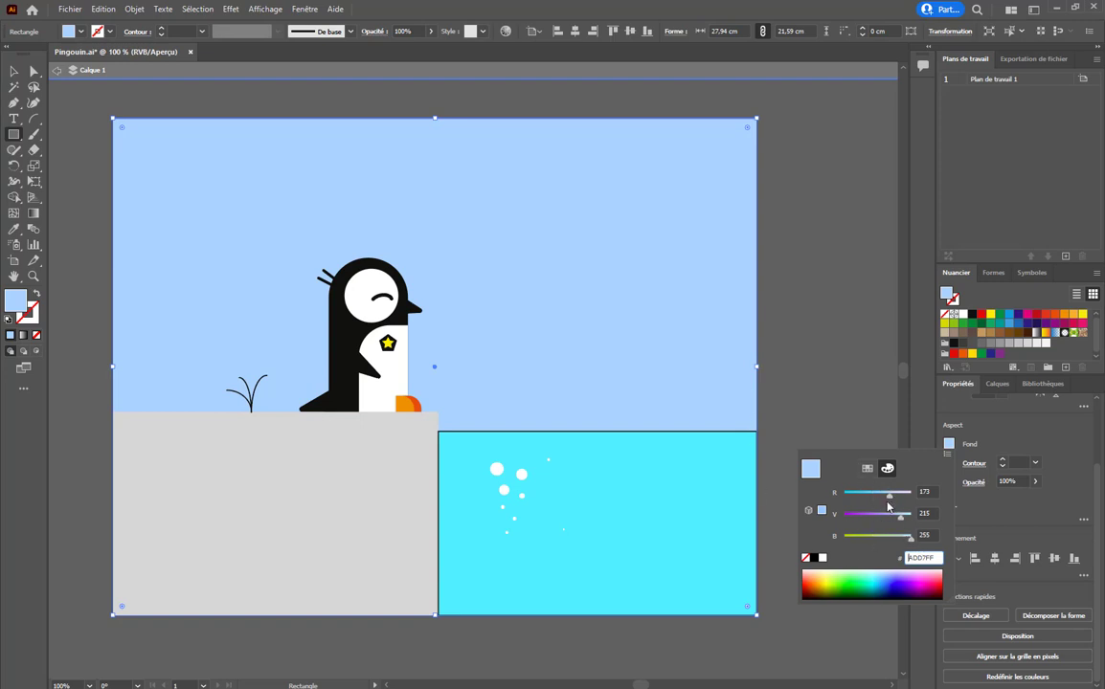
click(917, 557)
mouse_move(888, 495)
mouse_down()
mouse_move(866, 496)
mouse_move(910, 498)
mouse_move(886, 498)
mouse_up()
drag(900, 522, 896, 522)
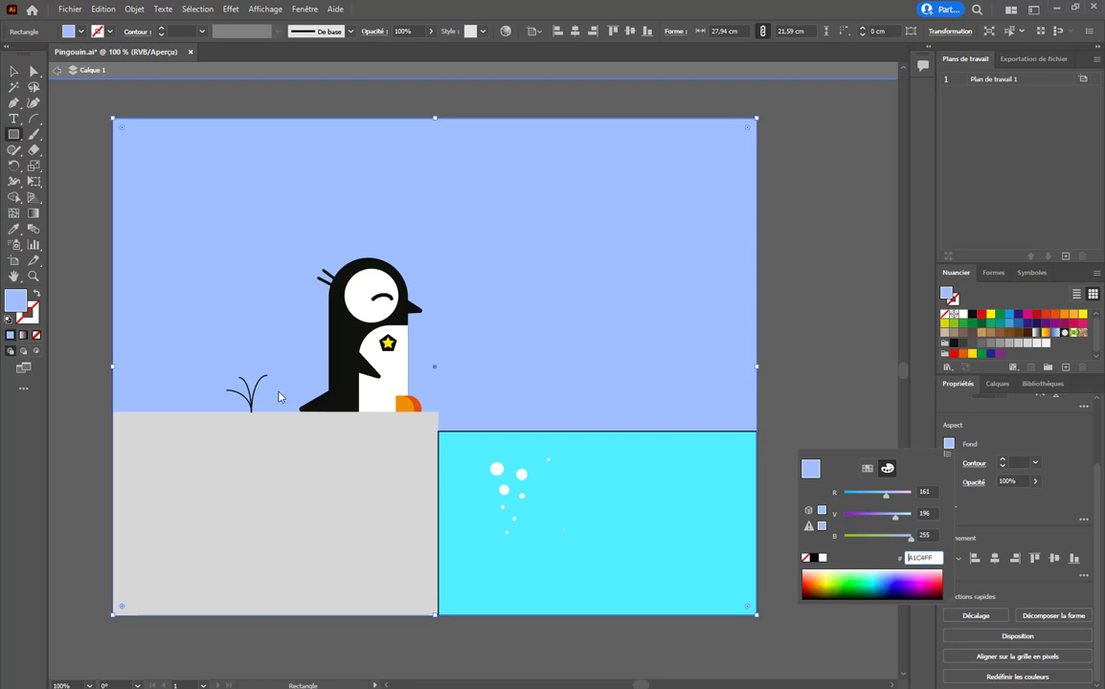
click(804, 369)
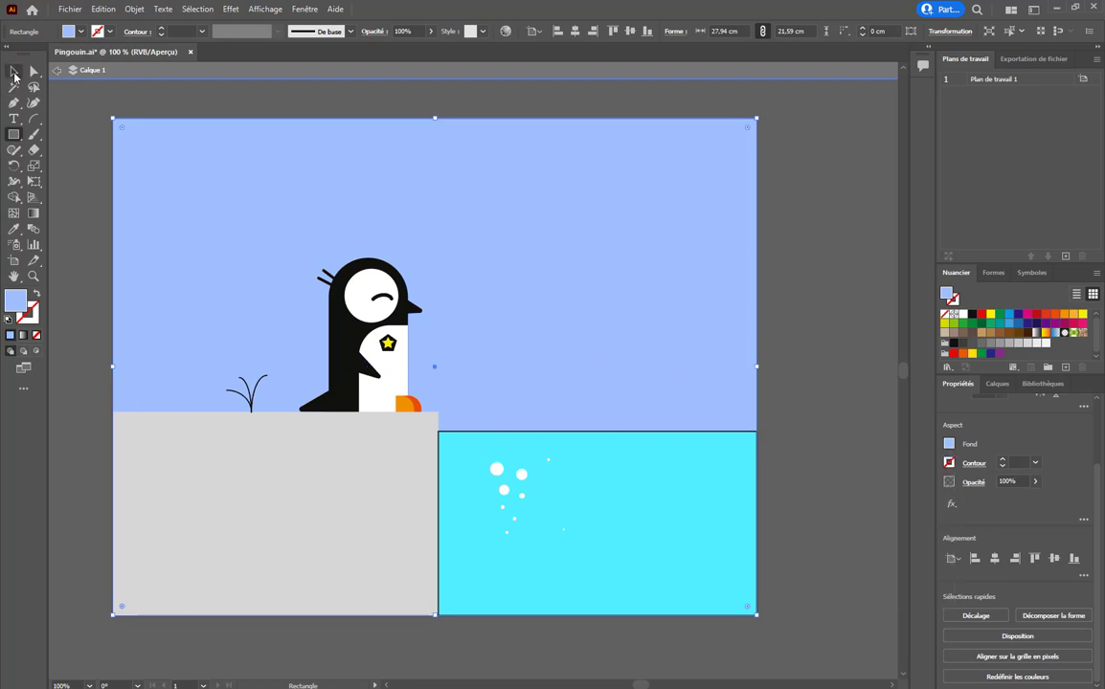
Switch to the Selection tool and select the sky background rectangle
click(13, 71)
click(826, 414)
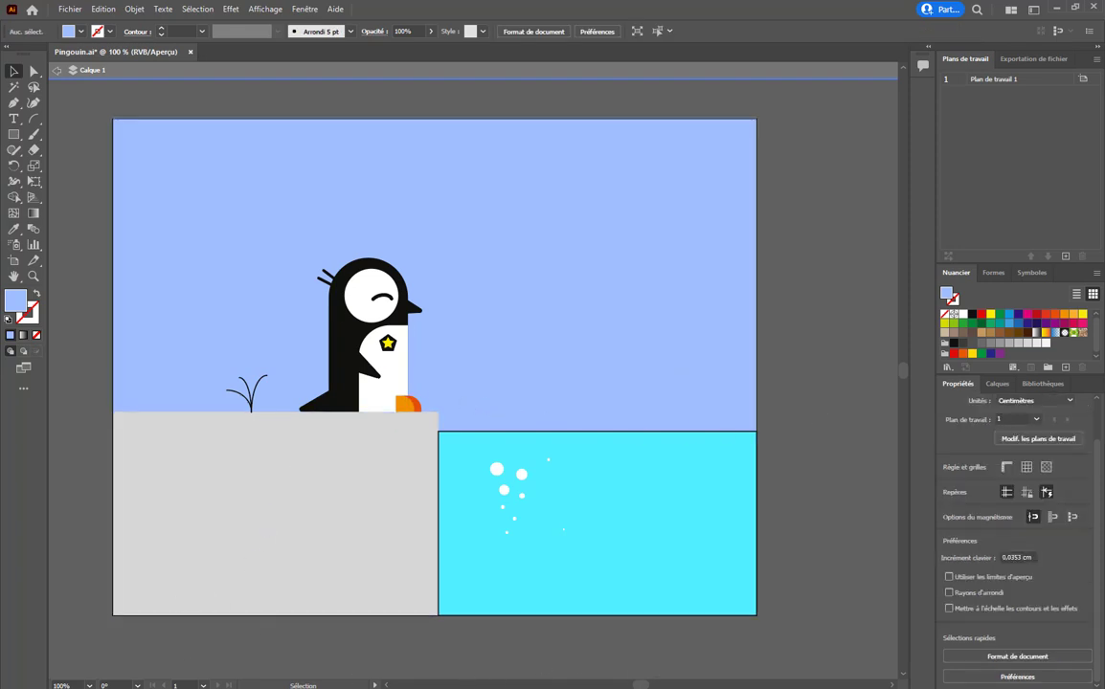
click(479, 453)
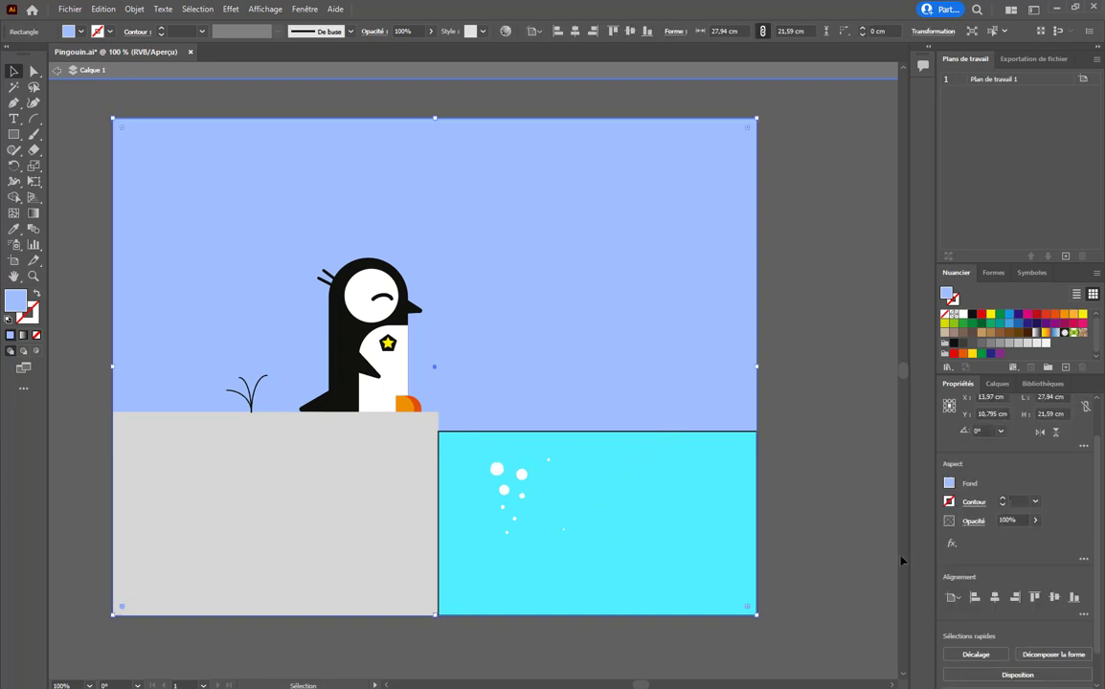
Unlock the cyan water rectangle and set its outline to None
click(998, 384)
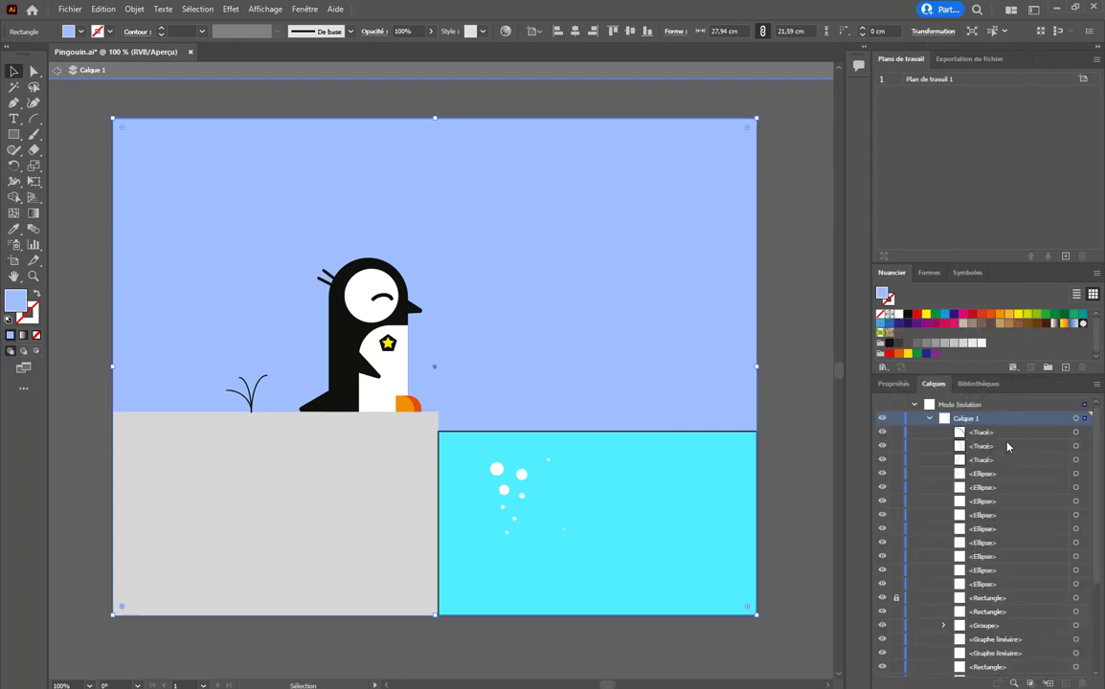
click(897, 597)
click(586, 447)
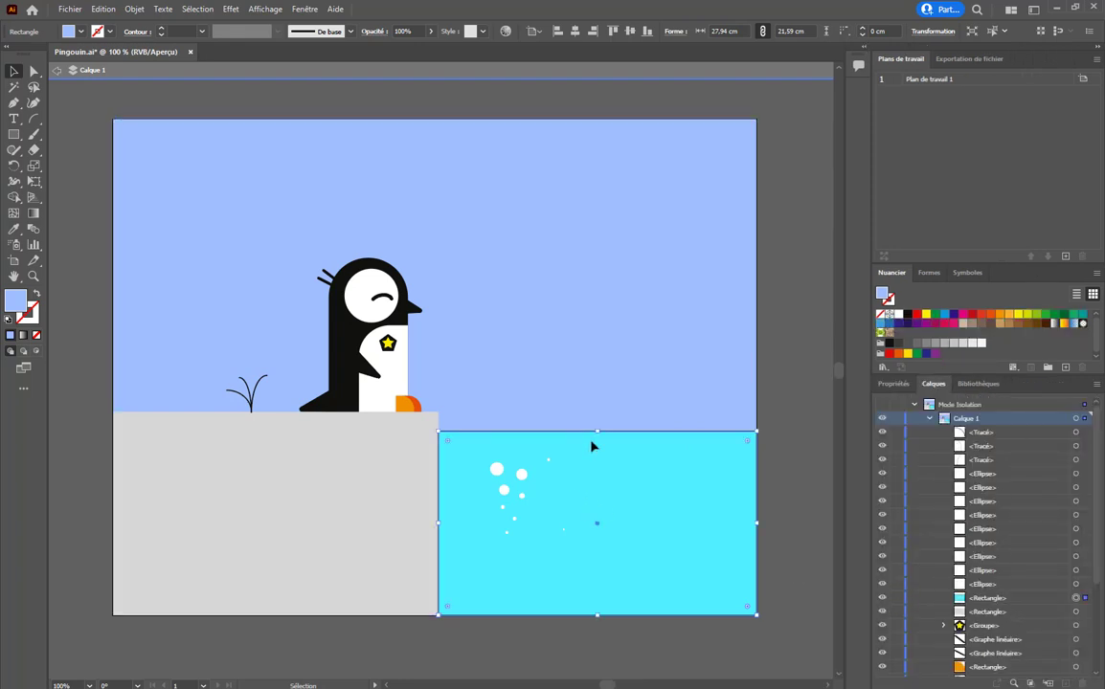
click(879, 383)
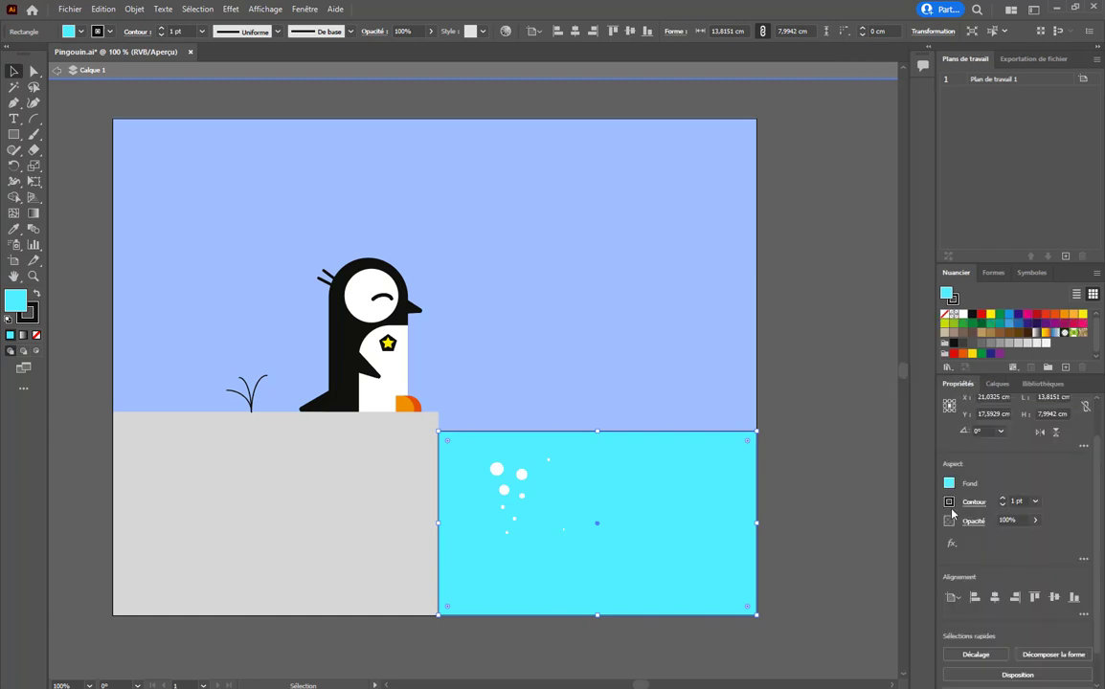
click(948, 501)
click(805, 549)
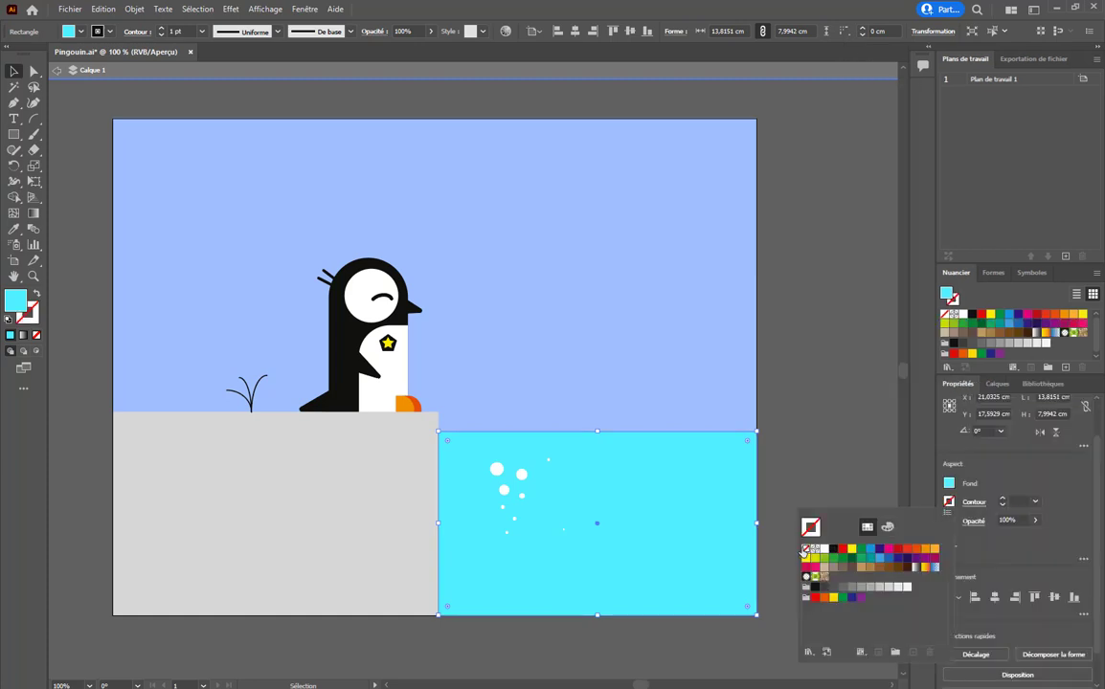
click(790, 421)
click(790, 442)
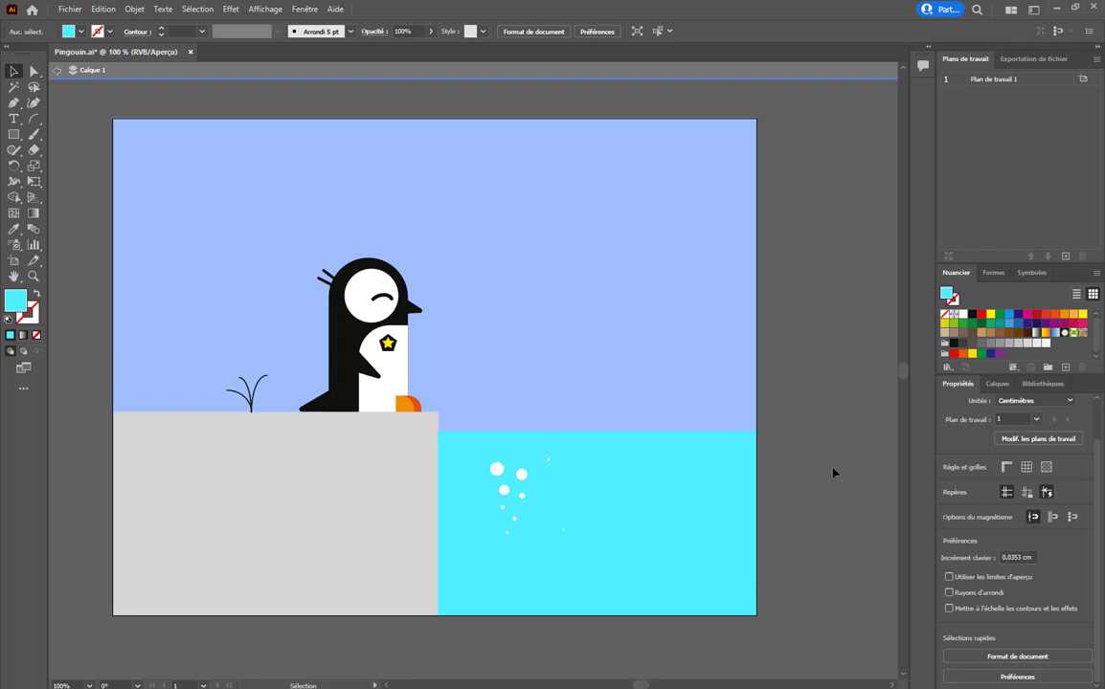
Save the penguin document, exit isolation mode, and show lion.ai at 100%
click(74, 10)
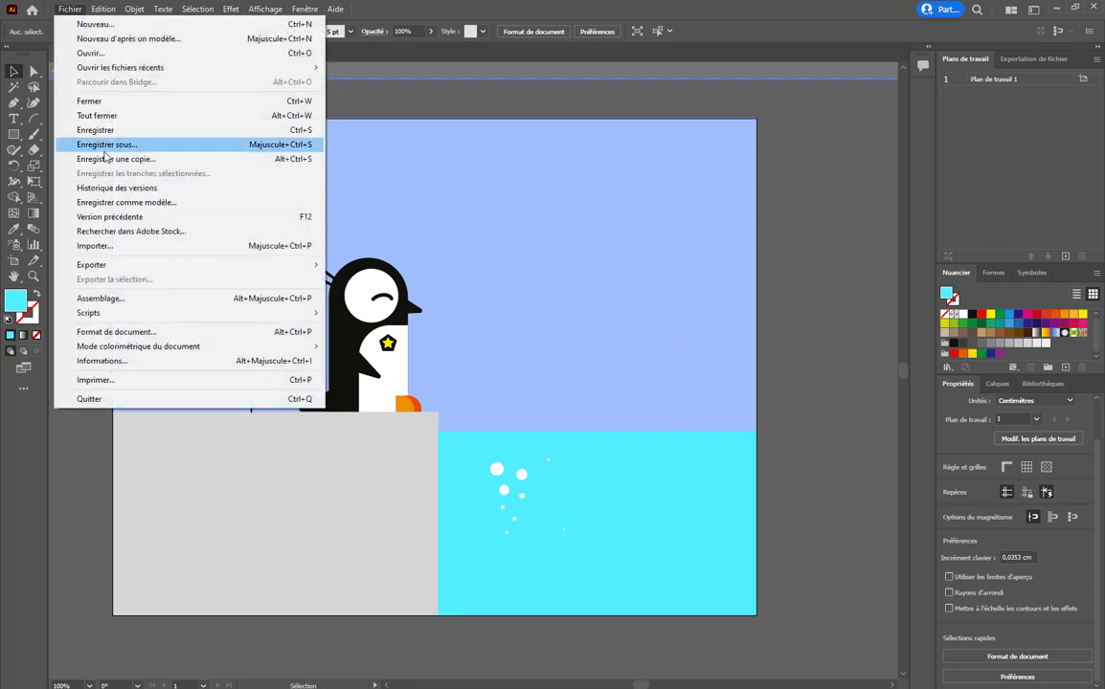
click(91, 129)
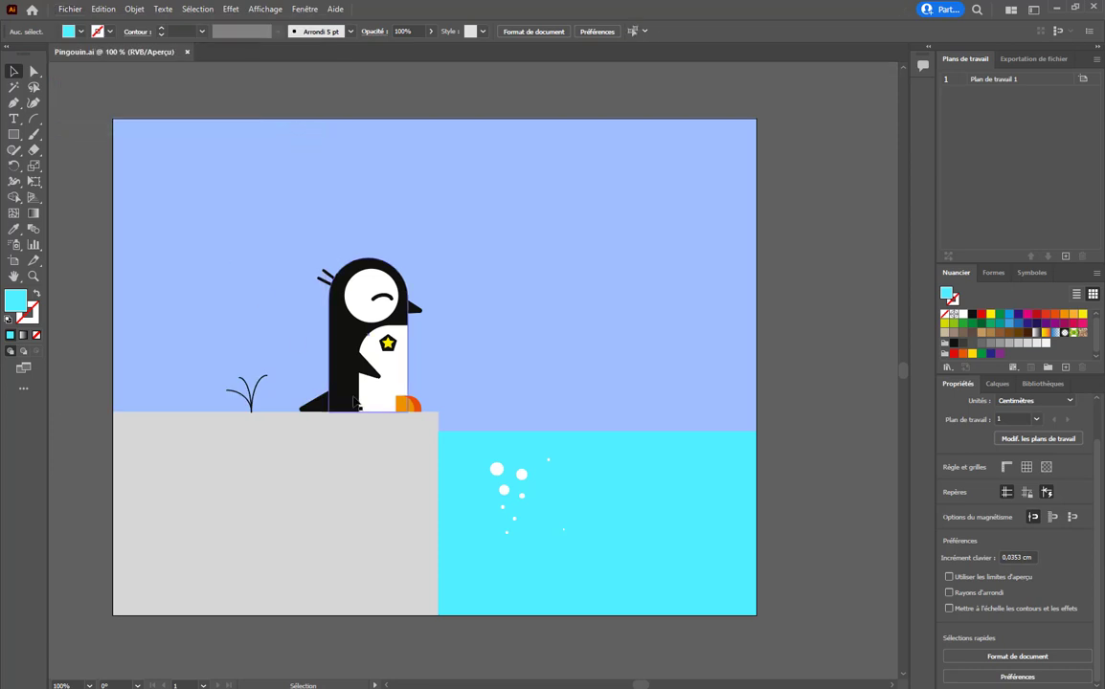
click(305, 433)
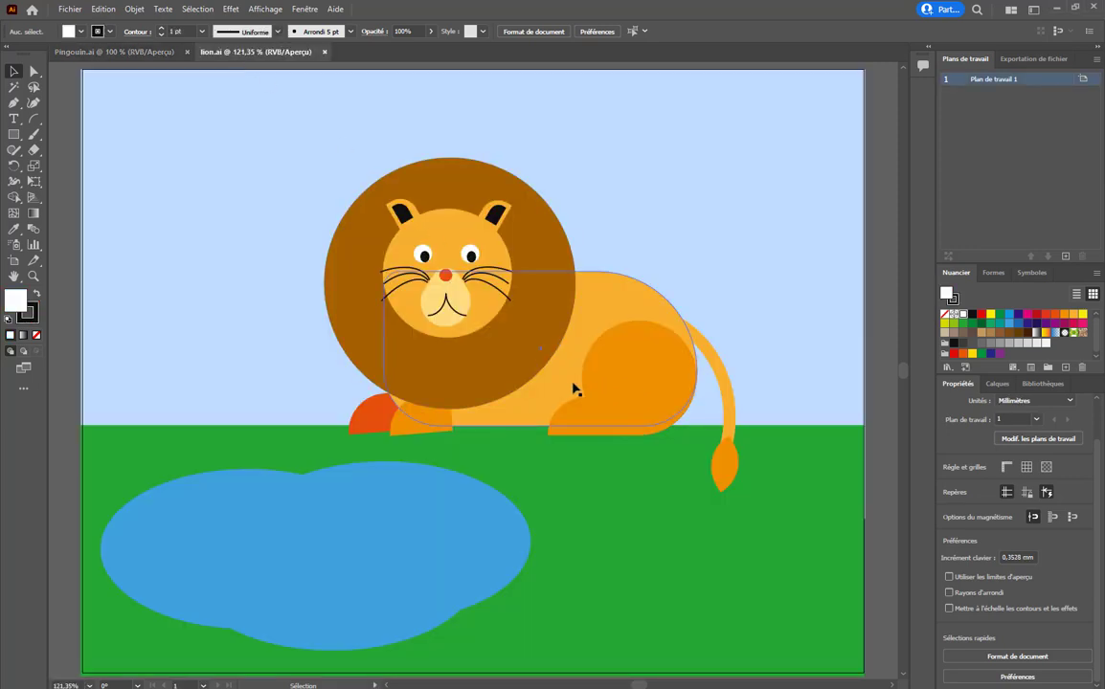
key(ctrl+1)
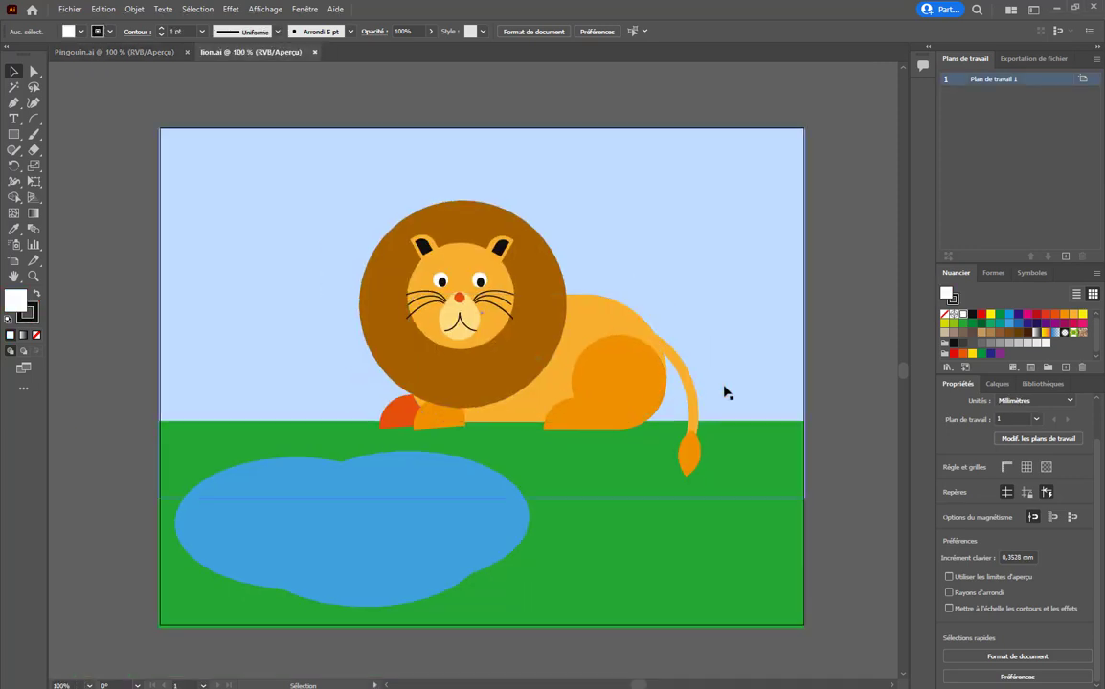